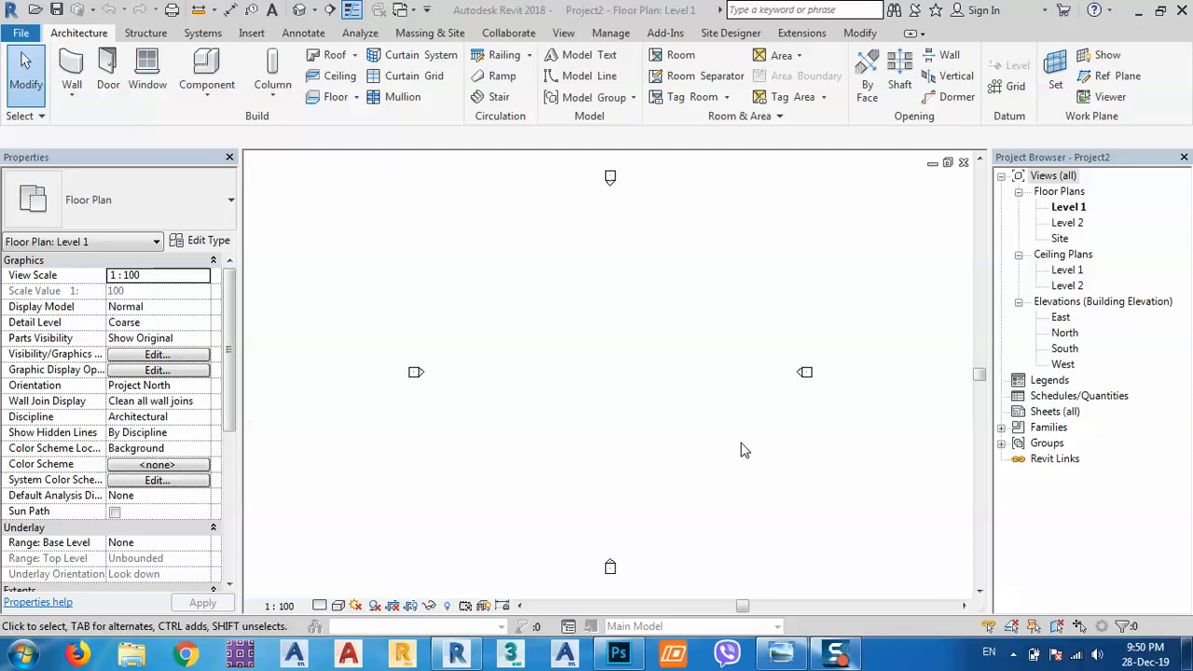
Step: Switch to Windows Photo Viewer and study the reference photos of the curved concrete house, its glazed front, entrance side and shell
left_click(781, 651)
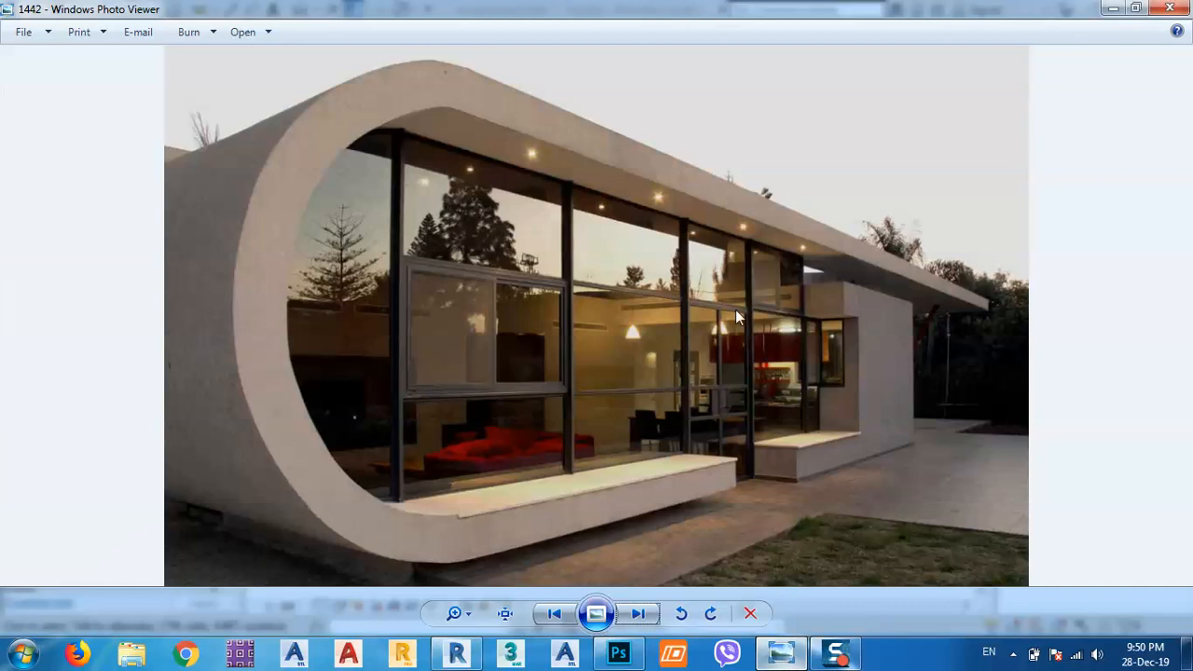
left_click(555, 615)
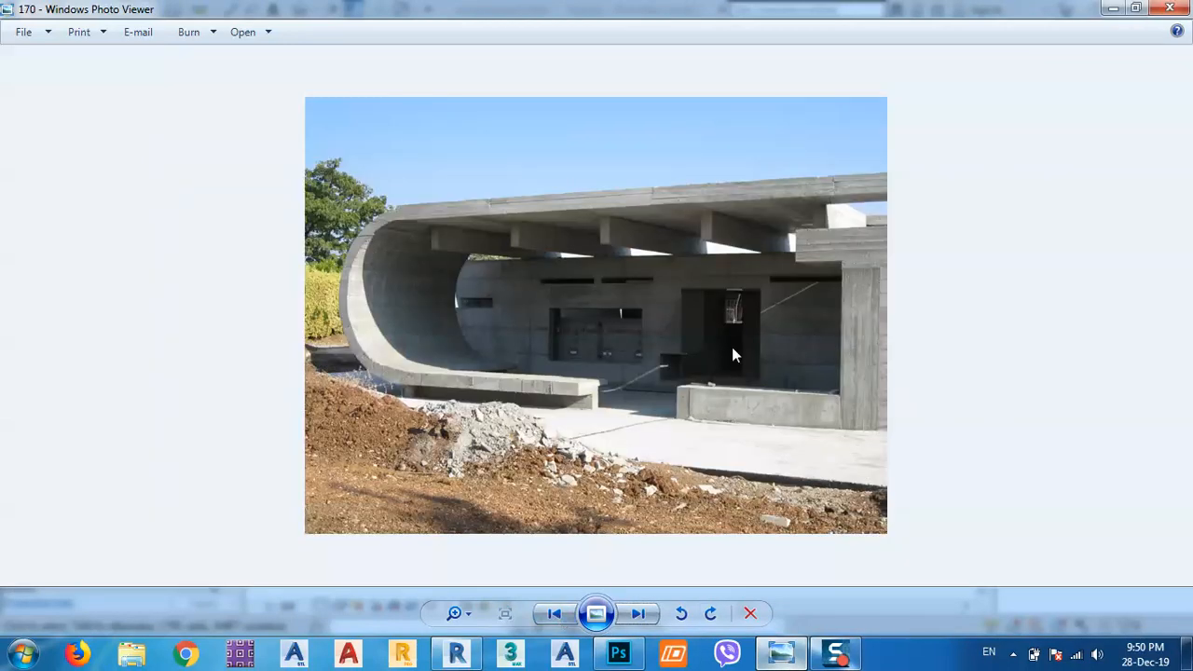
left_click(638, 615)
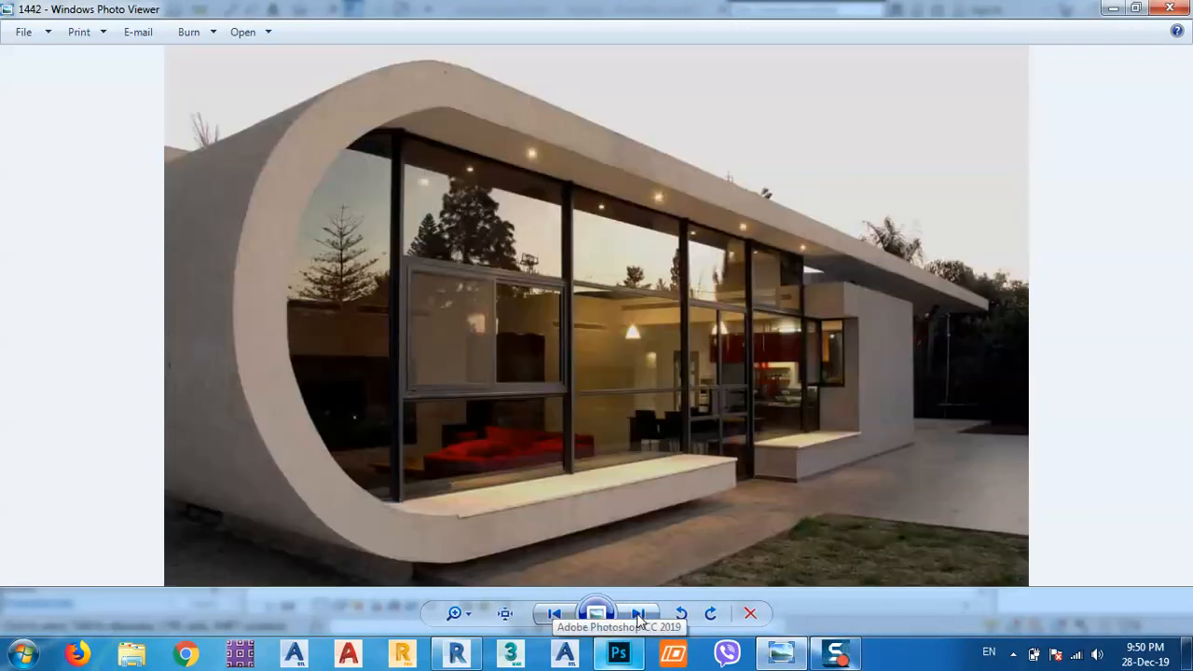
left_click(638, 615)
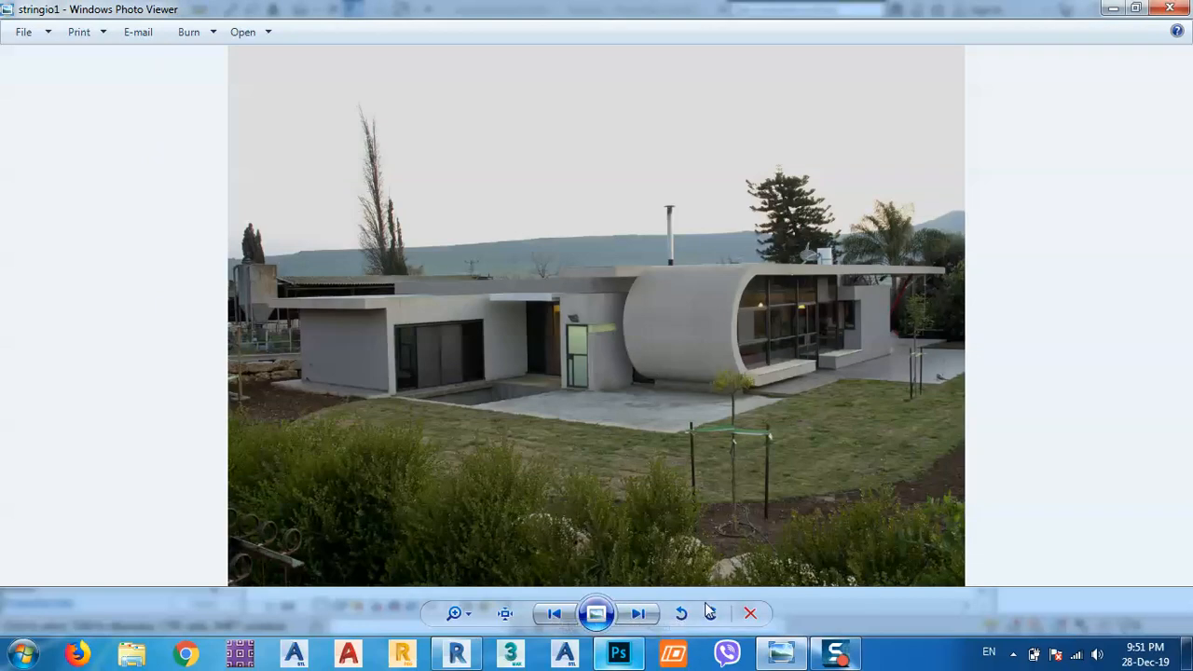
left_click(637, 614)
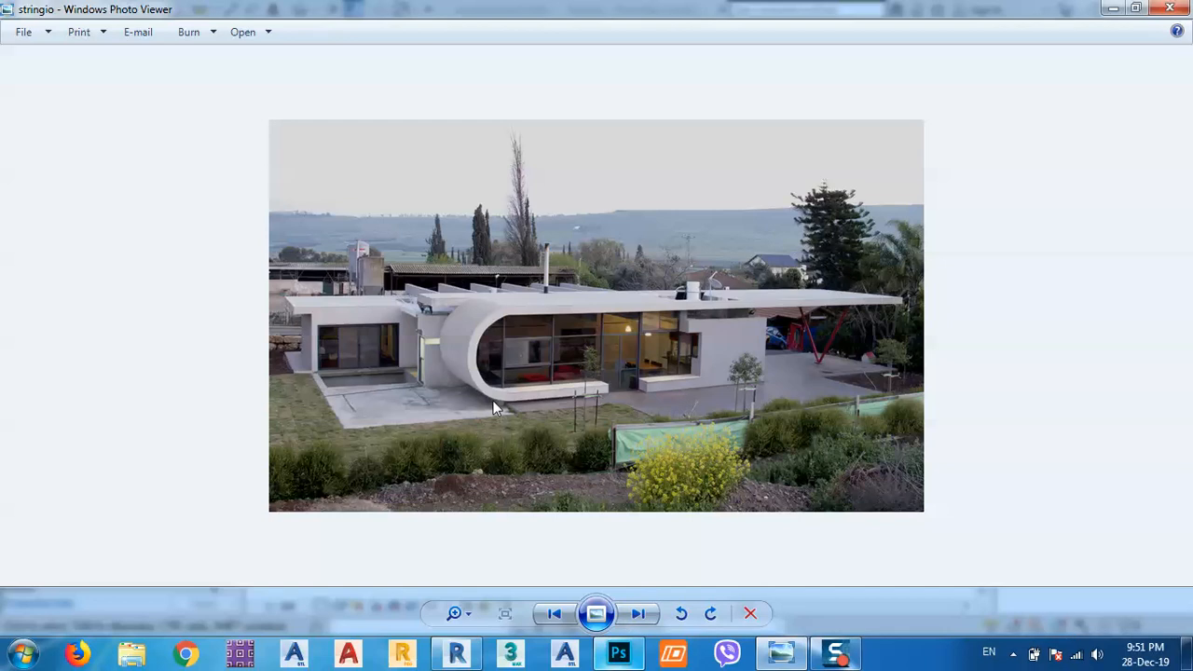
left_click(556, 614)
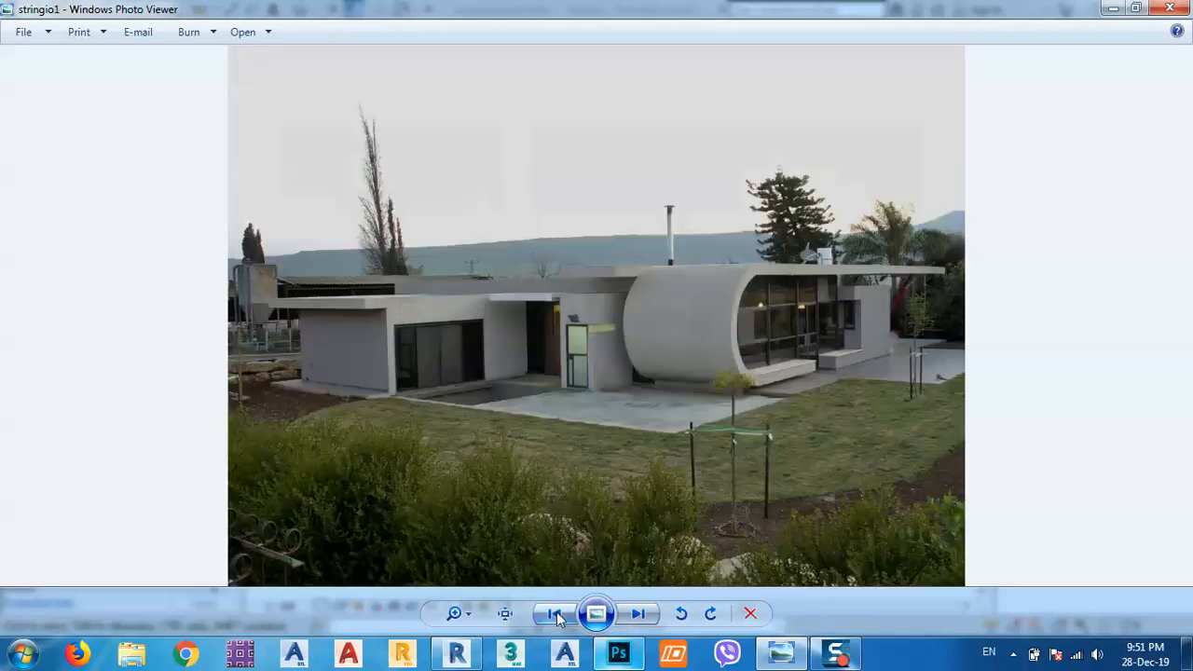
left_click(640, 615)
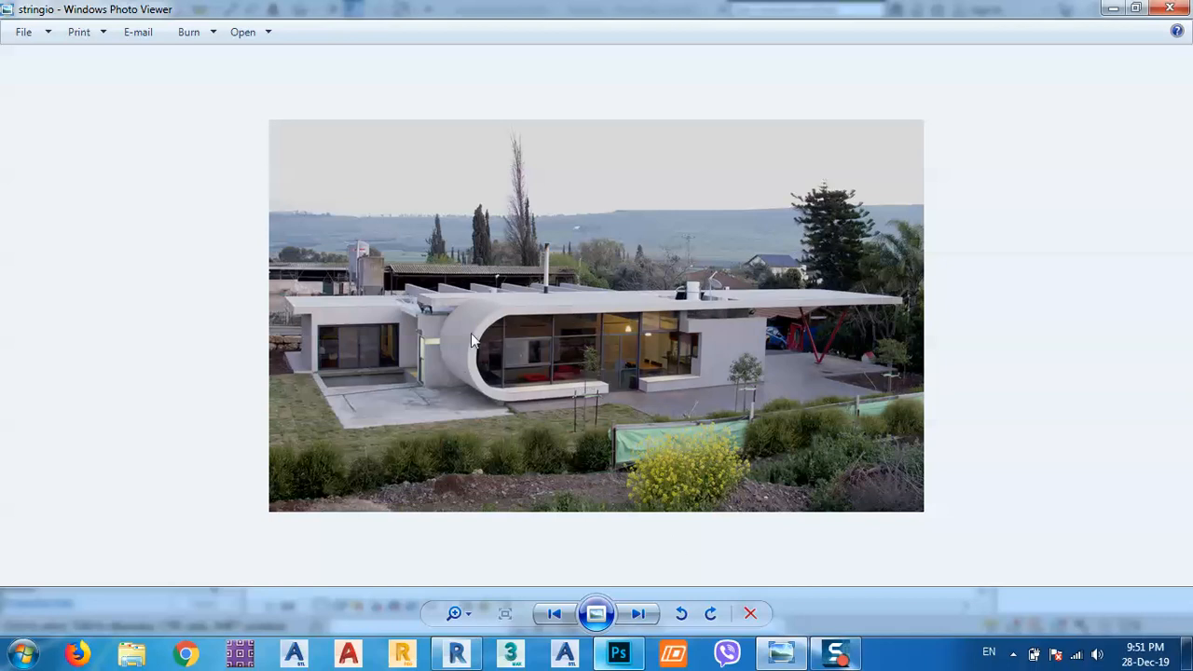
left_click(555, 614)
left_click(555, 613)
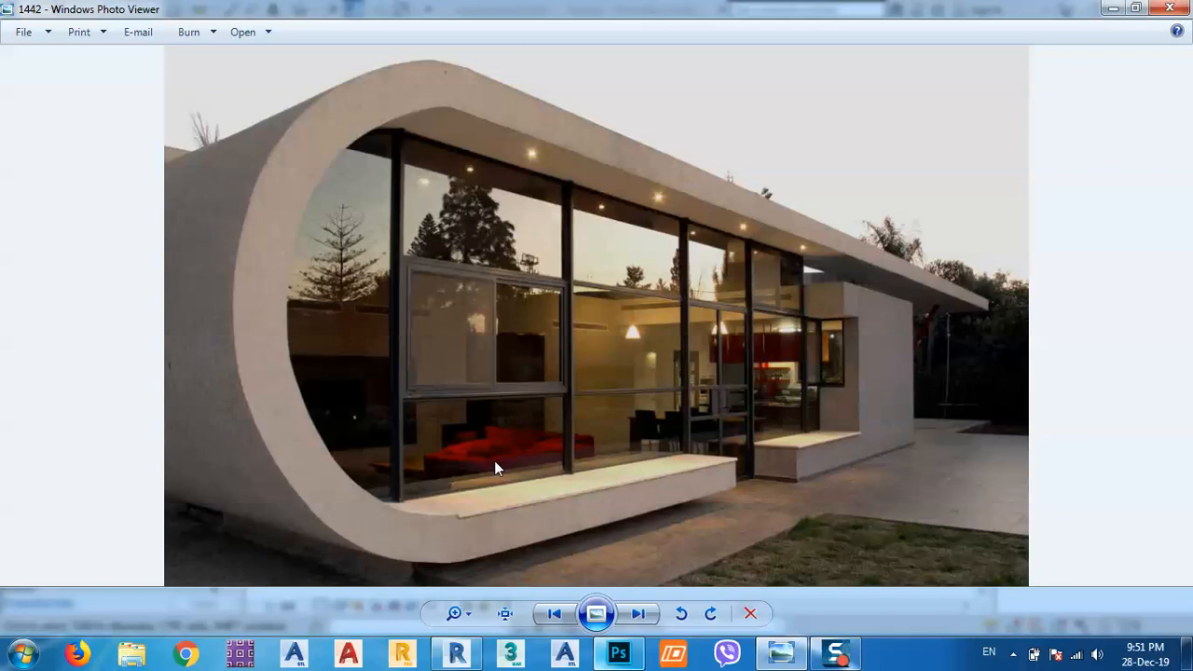
left_click(553, 613)
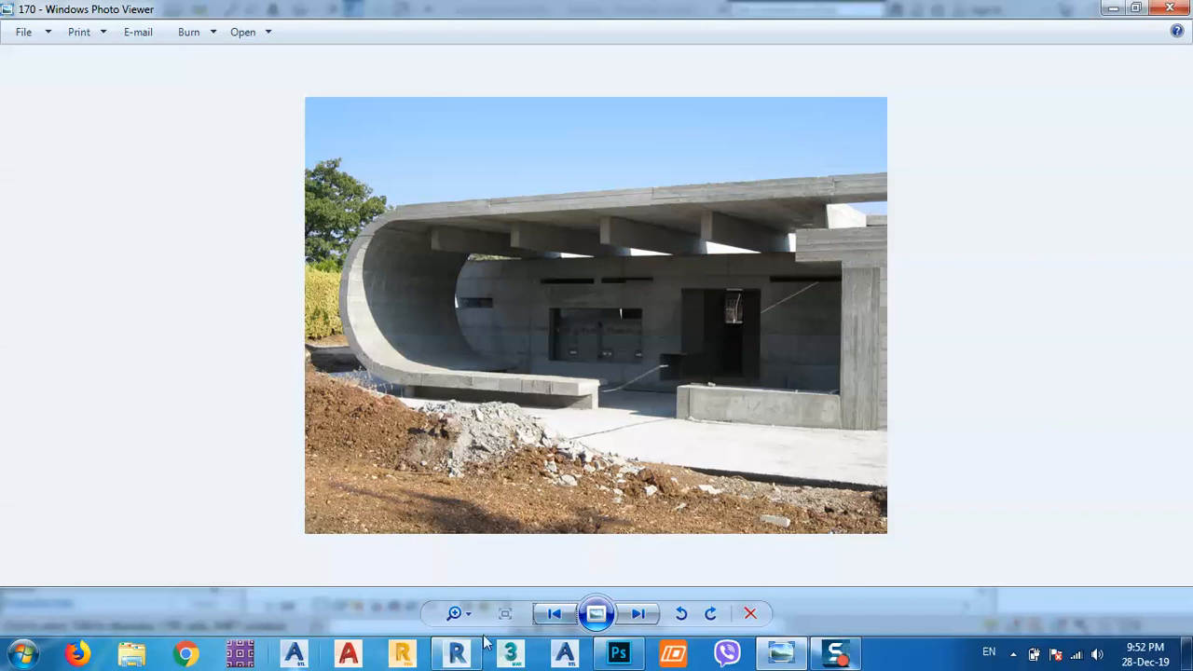
Step: Switch to Revit and set the project length units to meters with 2 decimal places
left_click(466, 657)
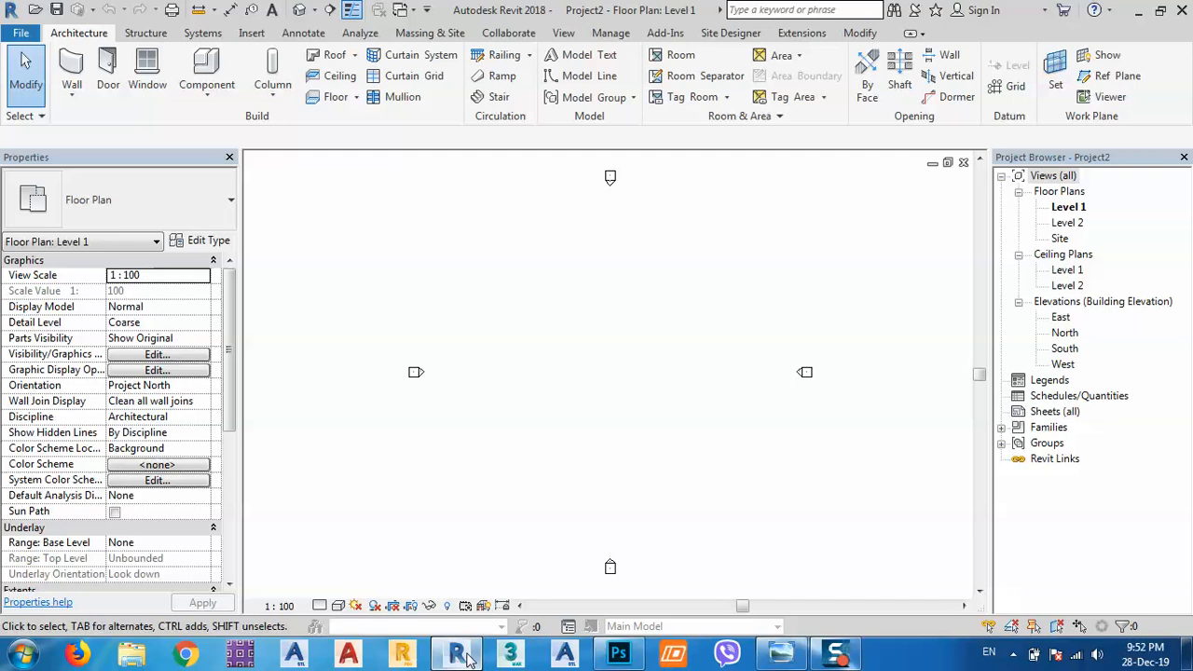
key("u")
key("n")
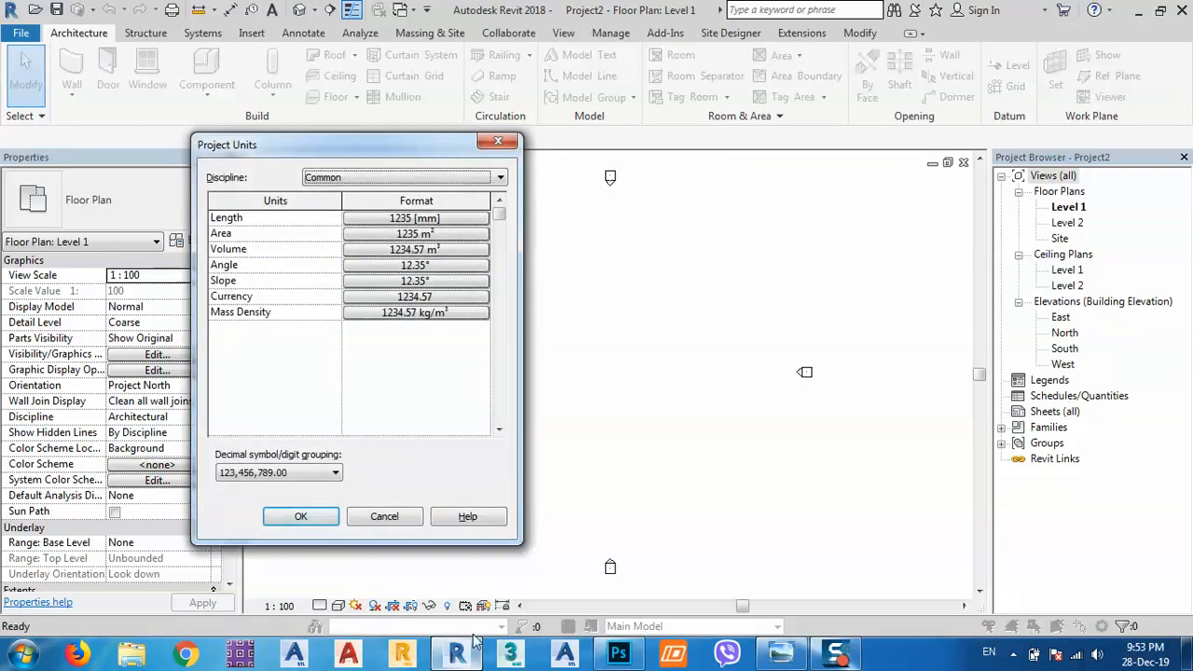
left_click(443, 220)
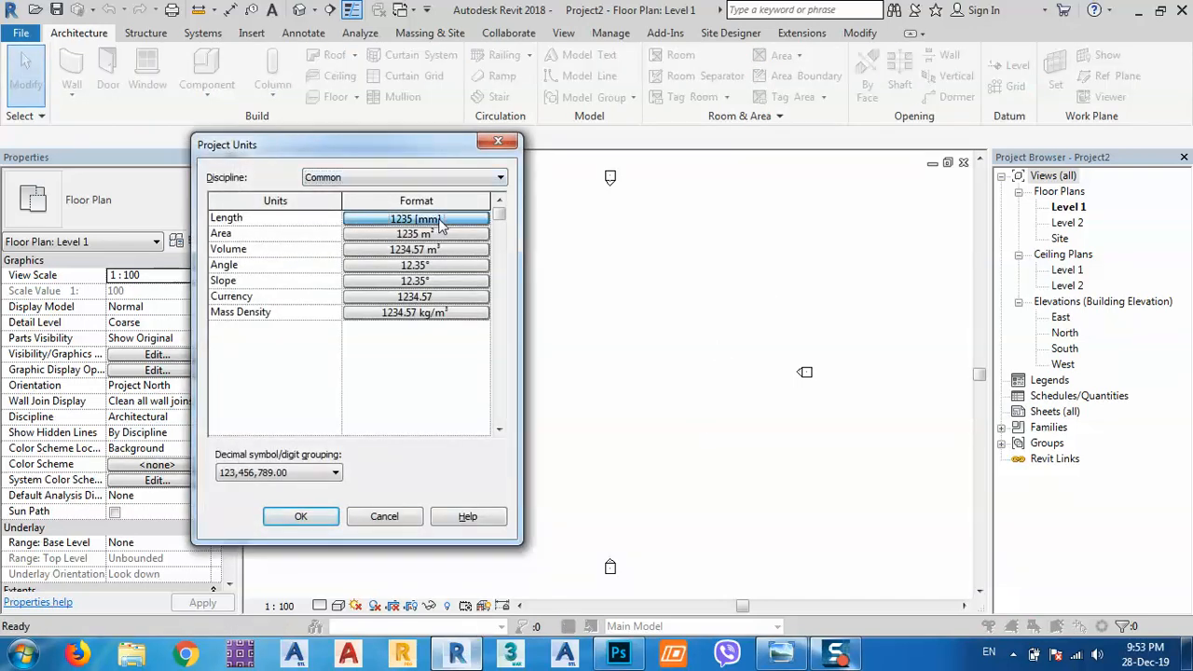
left_click(923, 247)
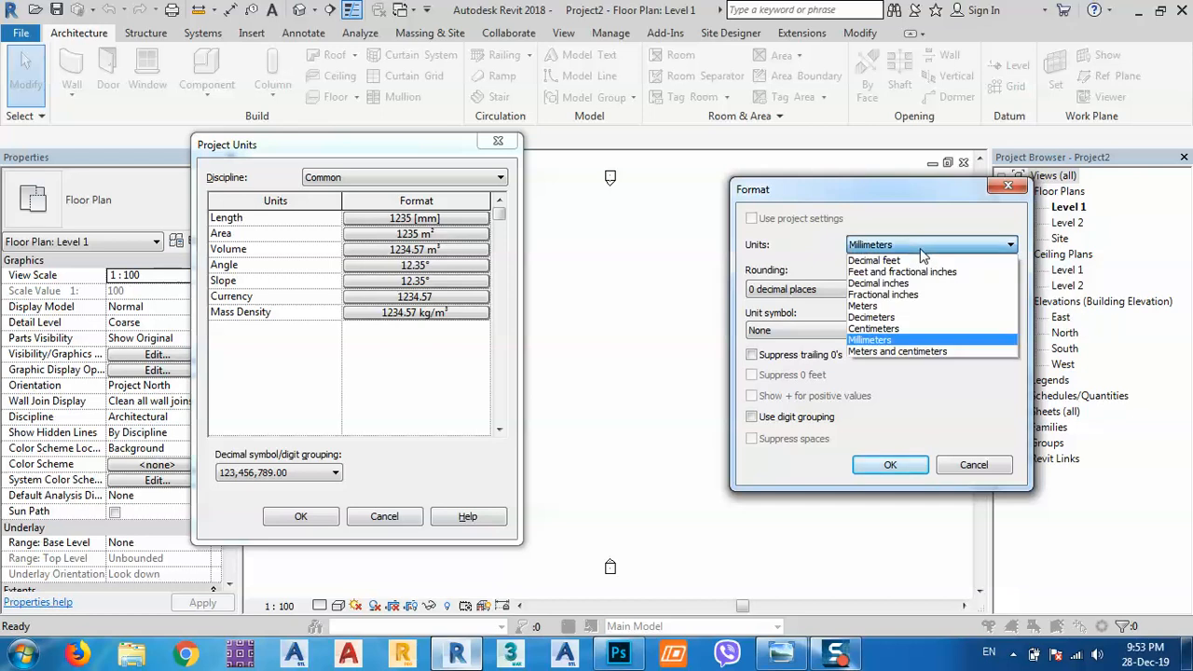
left_click(895, 309)
left_click(815, 291)
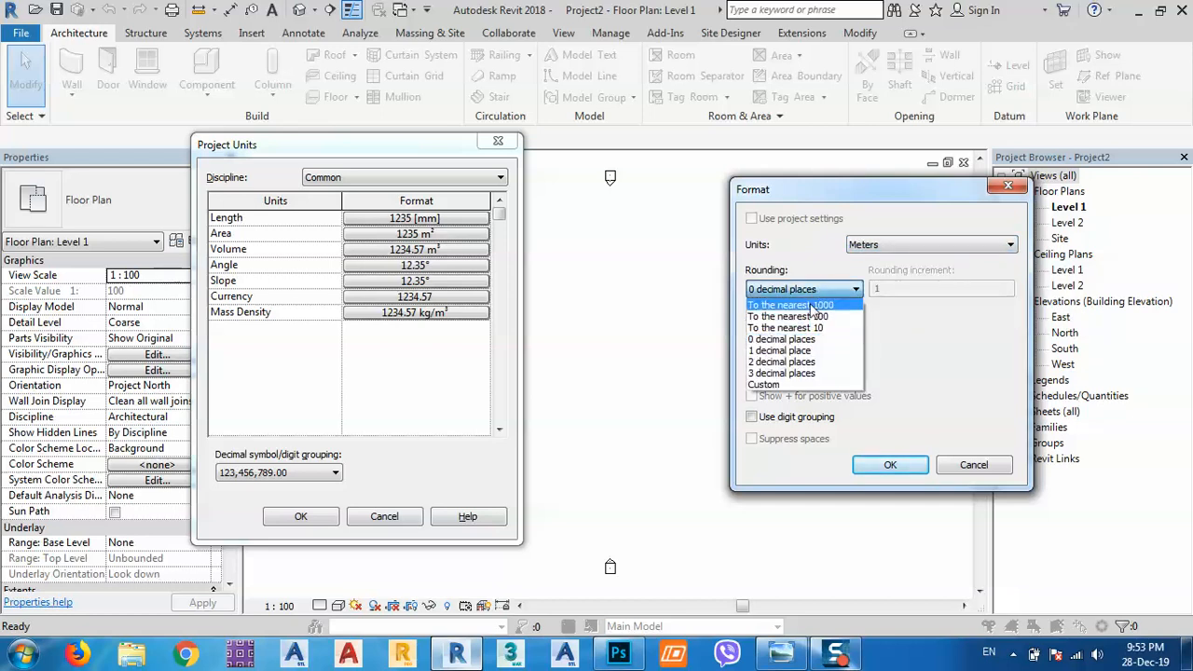
left_click(778, 369)
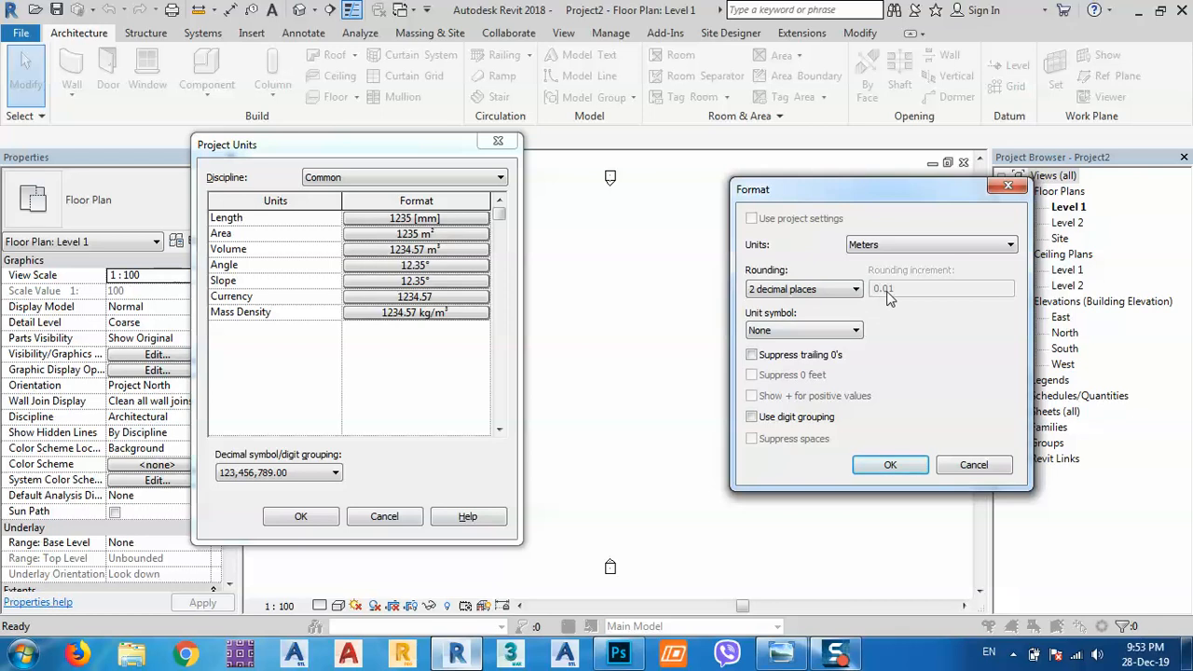
left_click(887, 466)
left_click(313, 516)
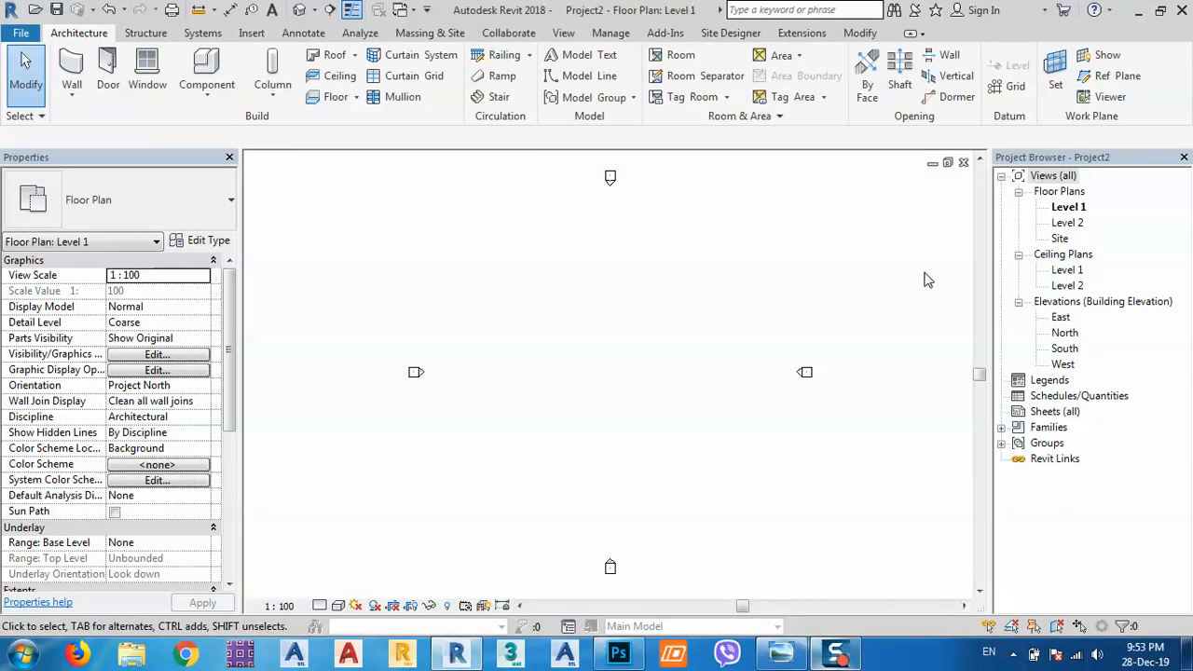
Step: Open the South elevation and compare its levels with the reference photo of the concrete shell
double_click(1066, 351)
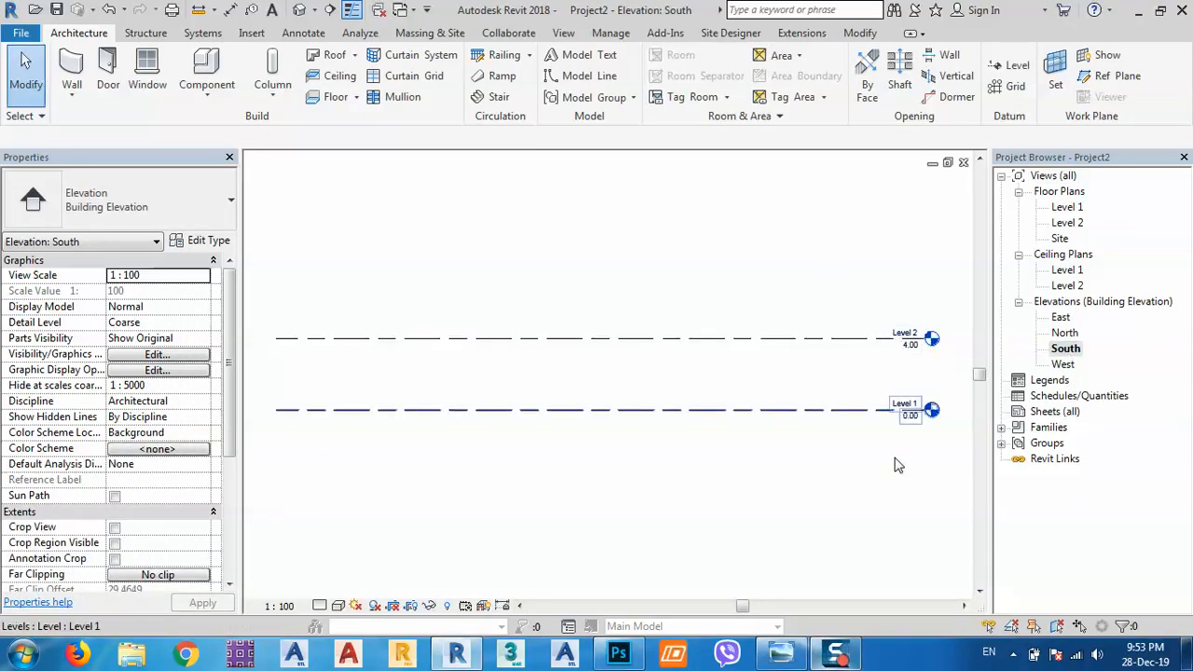
left_click(781, 653)
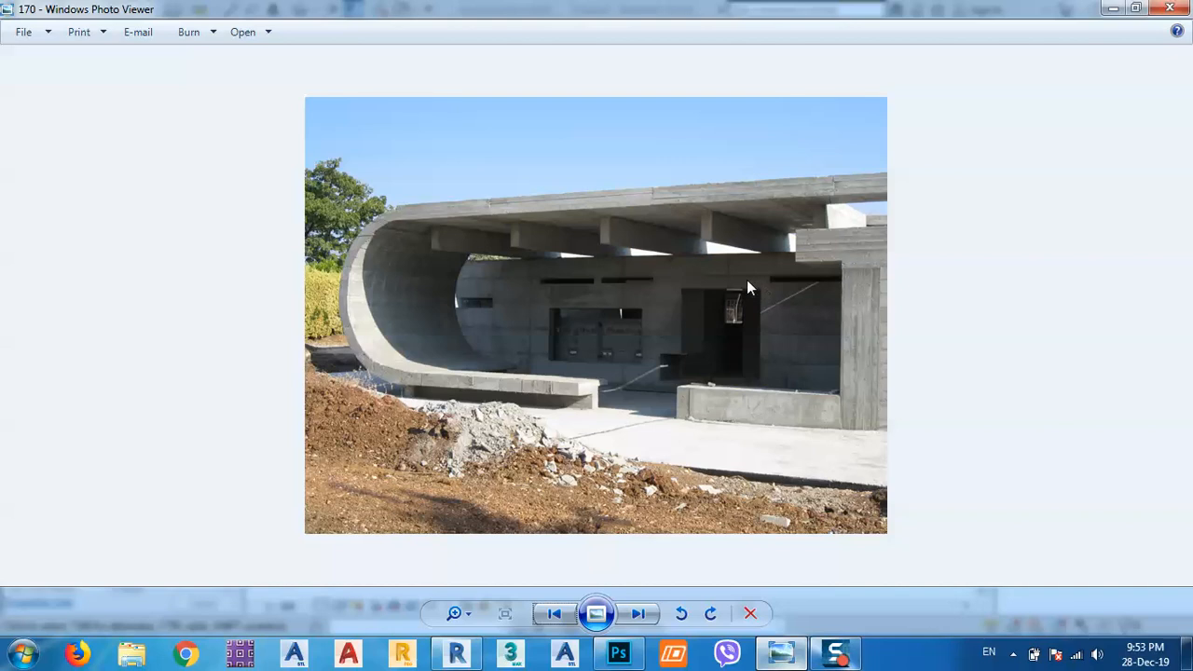
left_click(1113, 10)
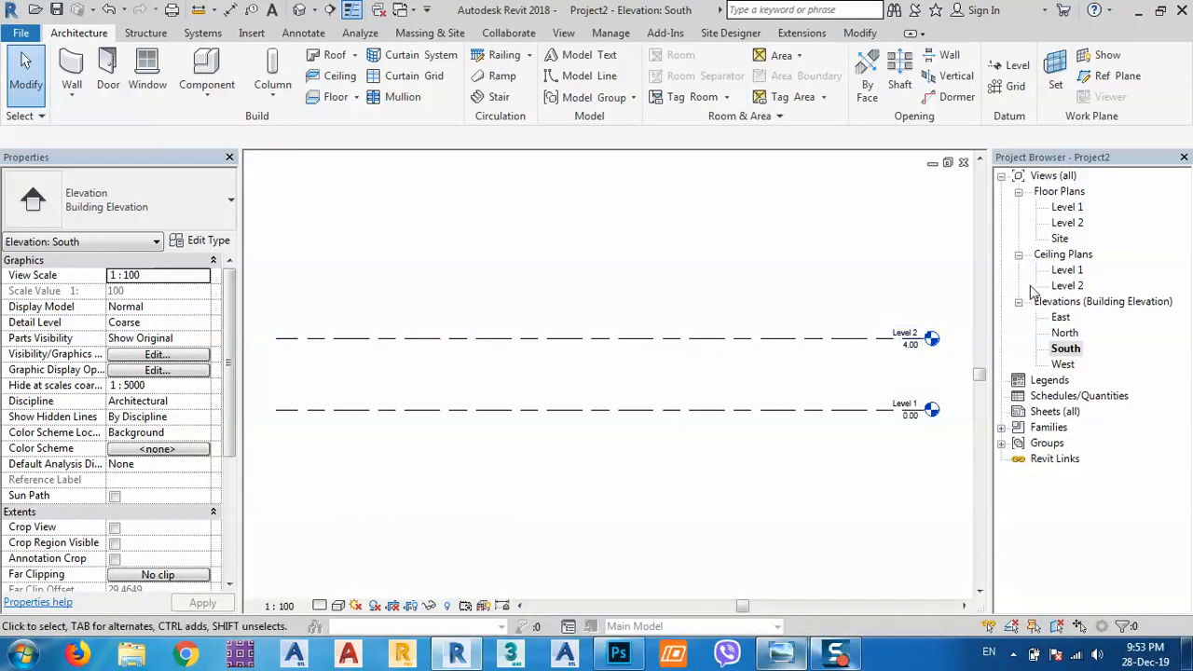
Step: Open the Level 1 floor plan, check the reference photos, and draw a 3 m Generic - 200mm wall running west
double_click(1067, 206)
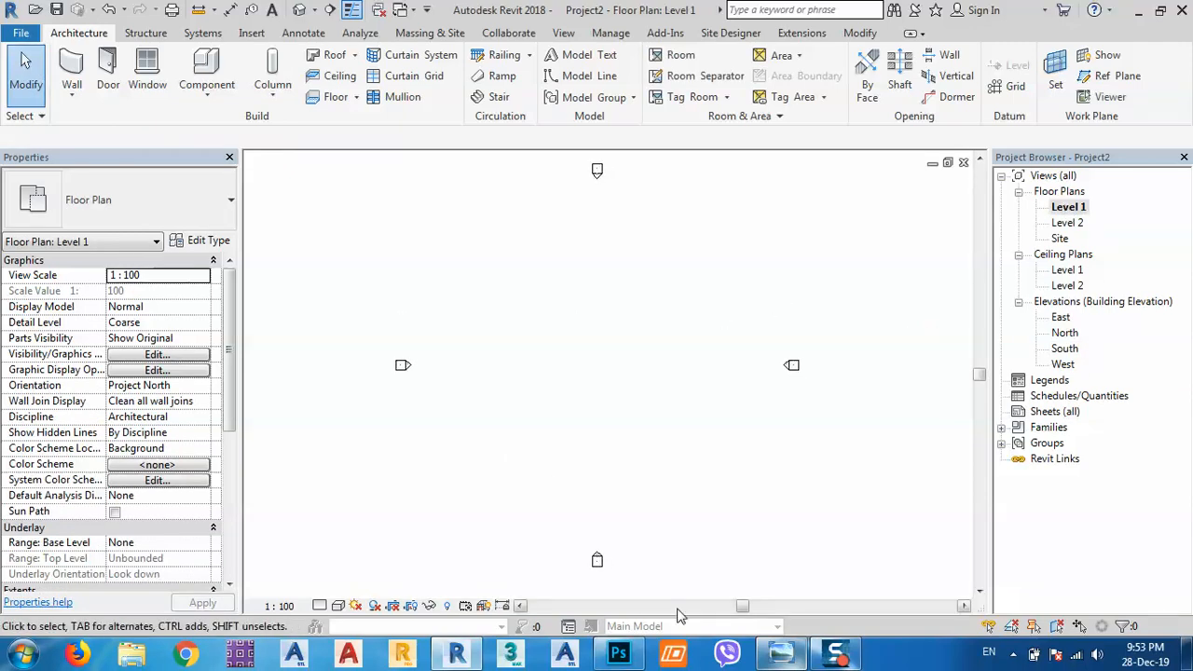
left_click(781, 655)
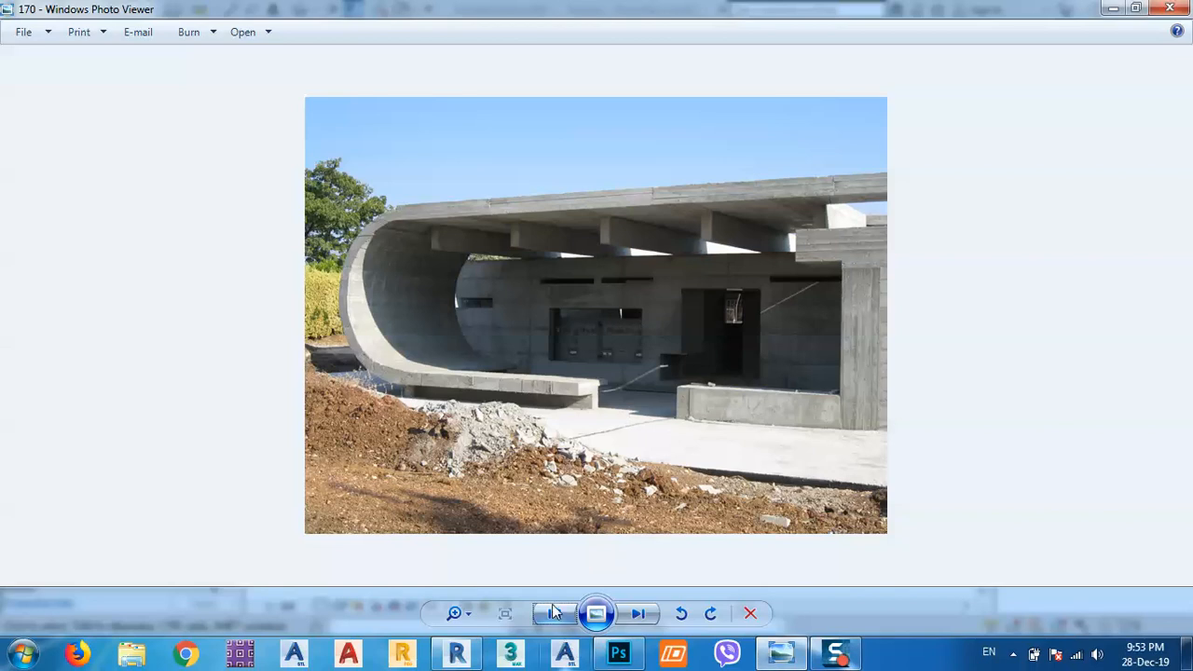
left_click(629, 613)
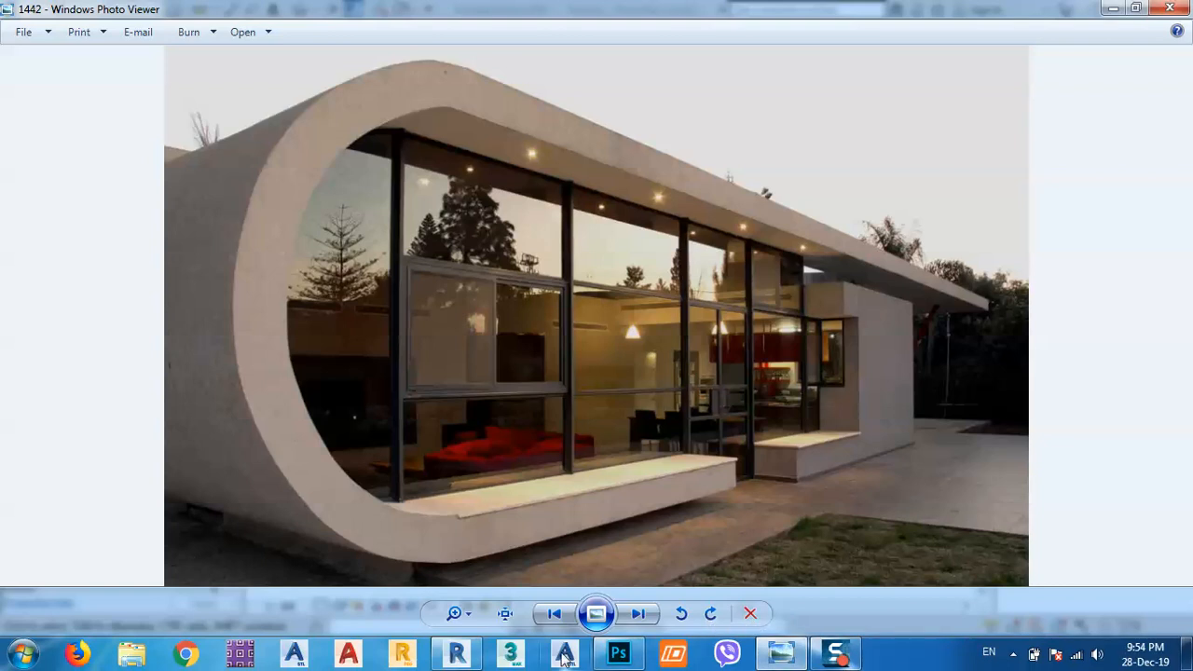
left_click(456, 655)
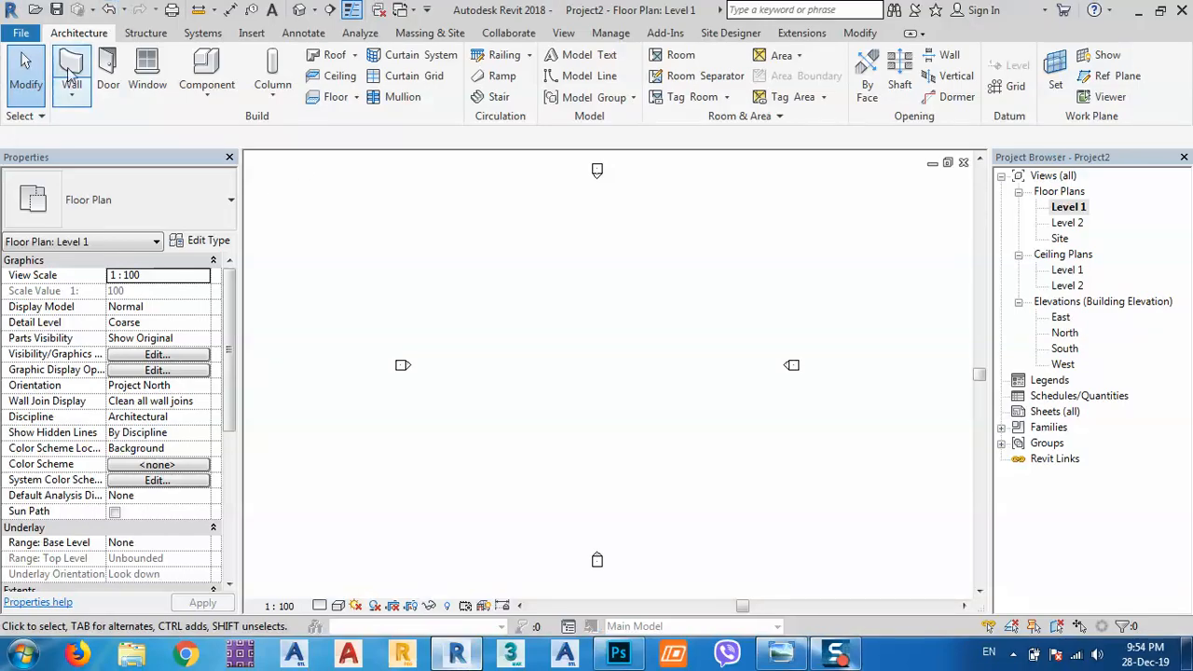
key("w")
key("a")
left_click(722, 401)
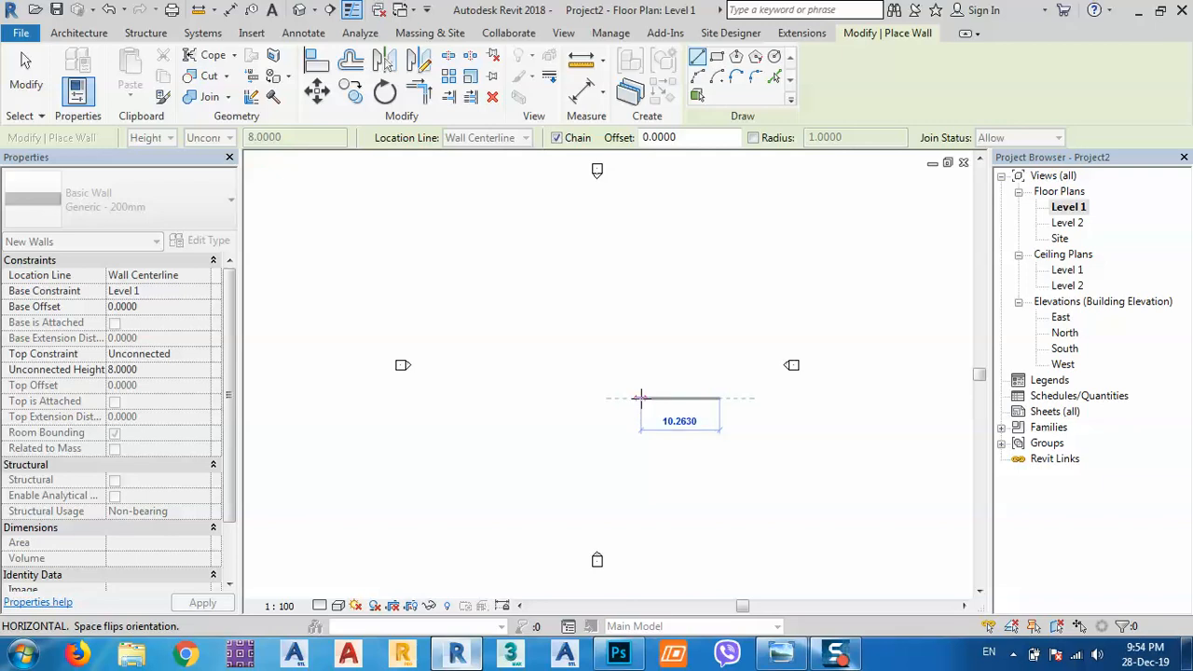
type("3")
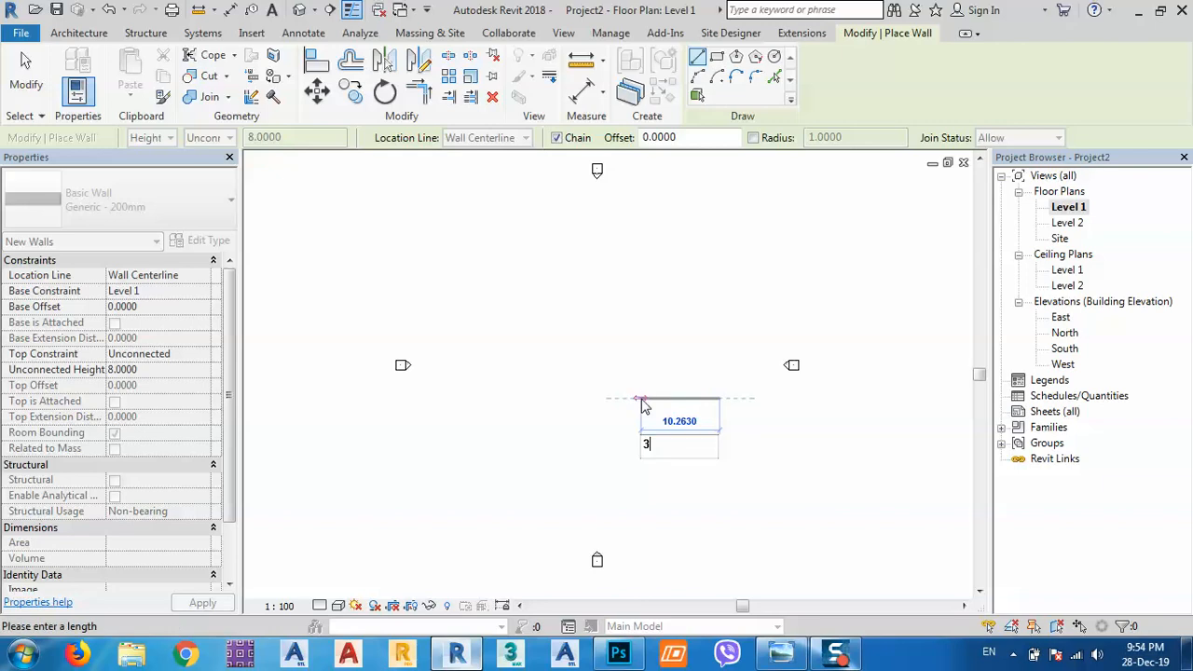
key("Return")
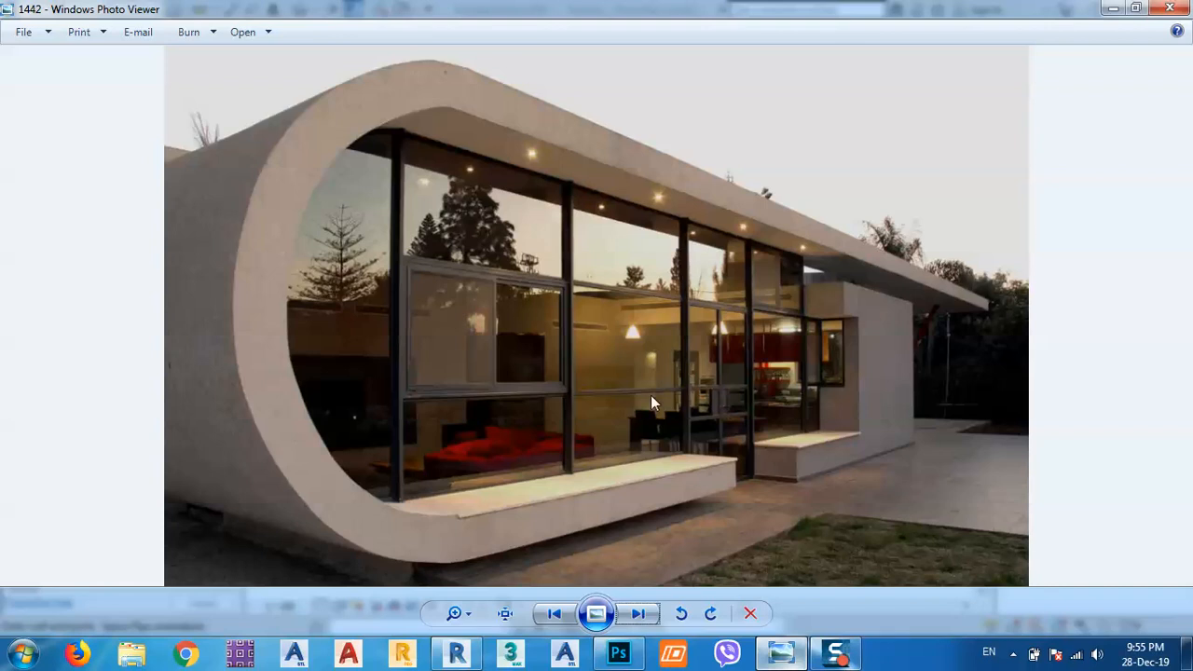
Step: Continue the wall chain with a 4 m wall running north from the west end of the 3 m wall
left_click(1113, 8)
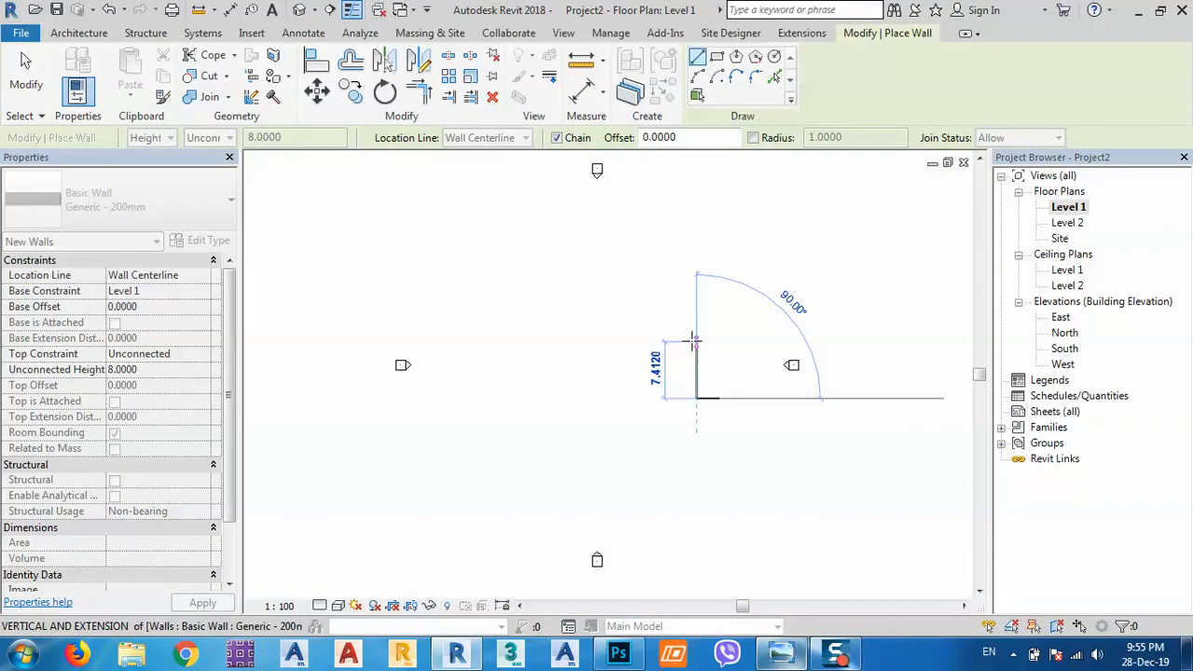
type("4")
key("Return")
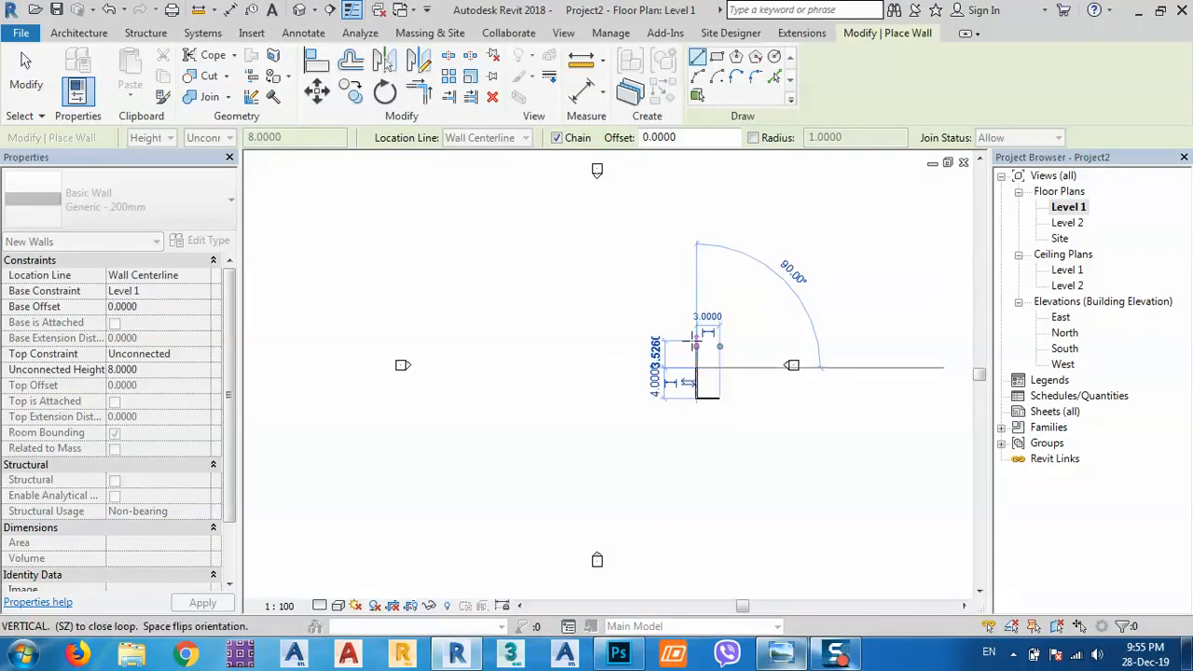
Step: Check the concrete shell photo and continue the chain with a 10 m wall running west from the 4 m wall
left_click(781, 651)
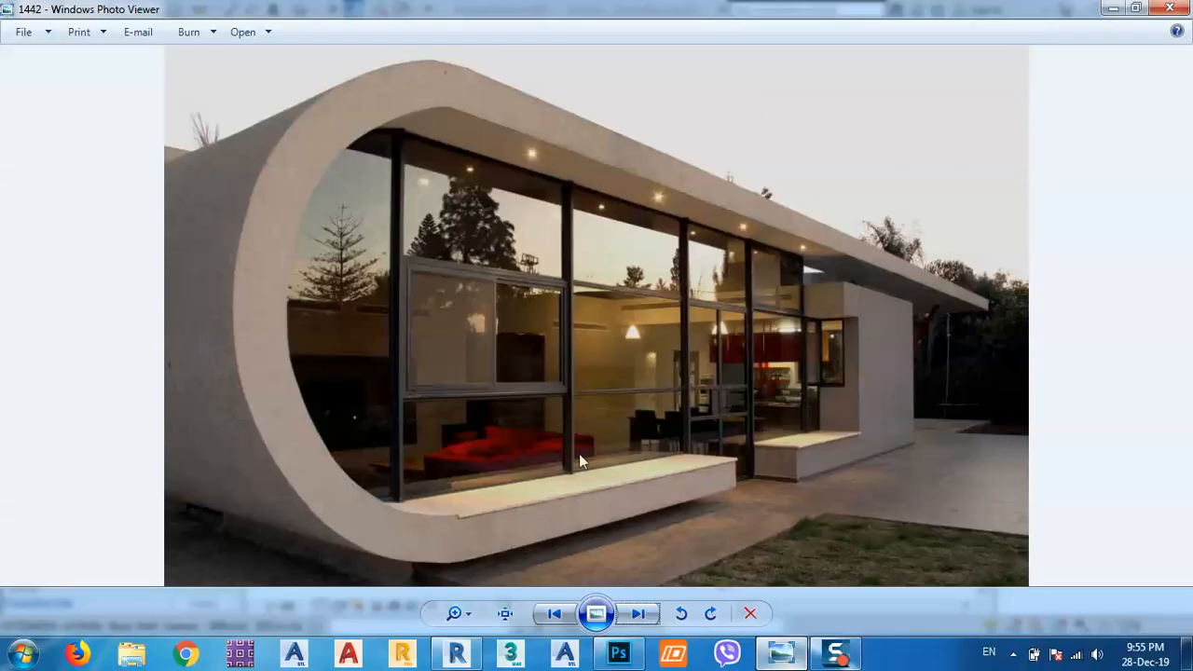
left_click(637, 614)
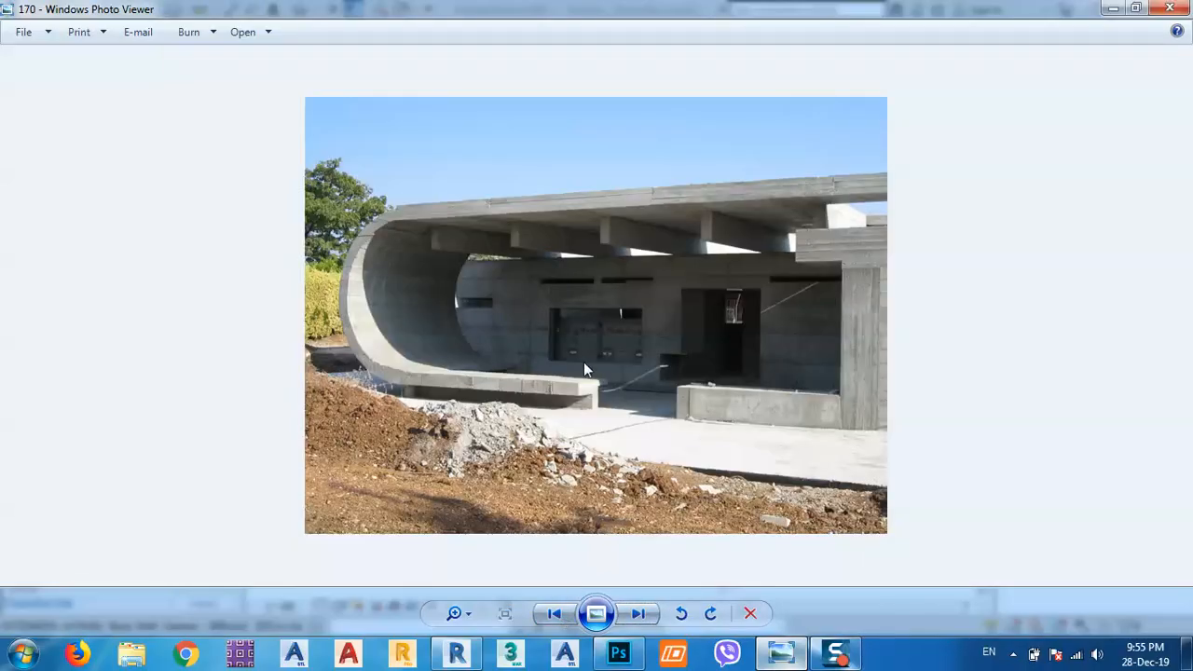
left_click(1114, 10)
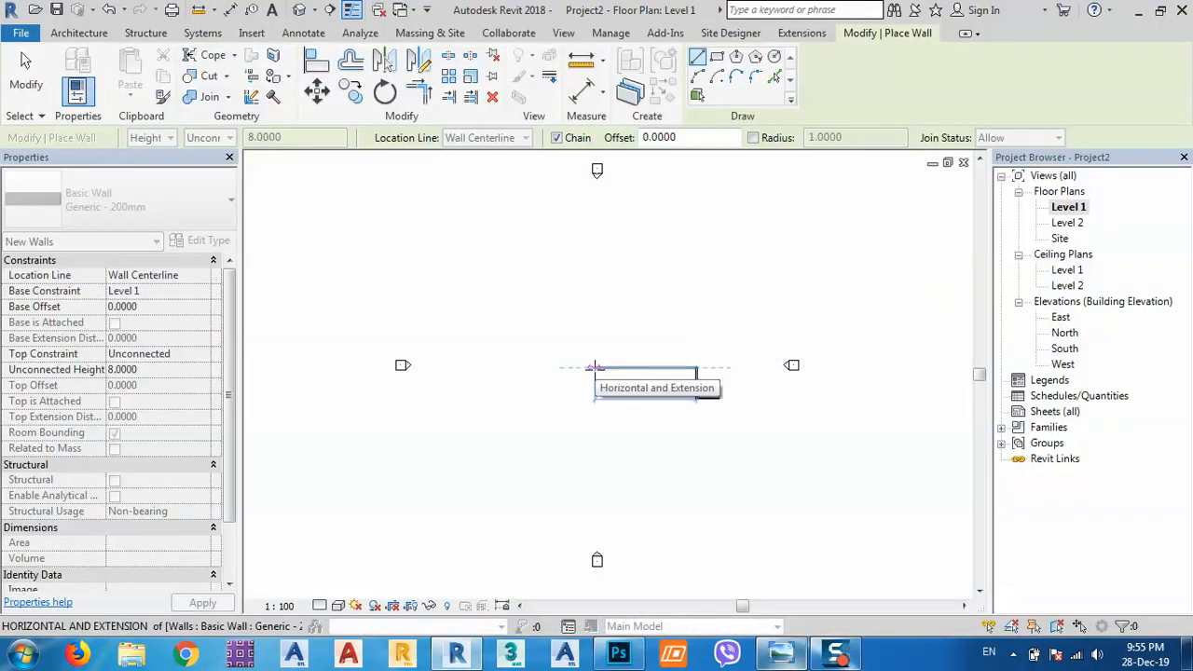
type("10")
key("Return")
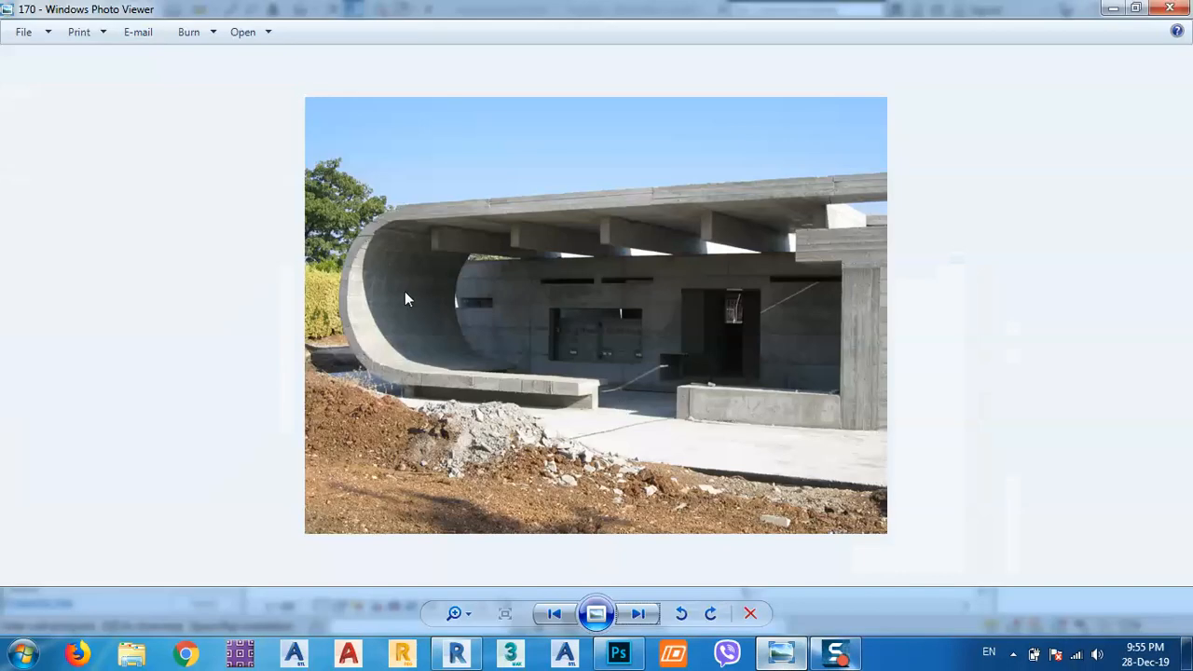
Step: Compare the plan with the reference photos and continue the chain with a 1.2 m wall running north from the 10 m wall's west end
left_click(650, 615)
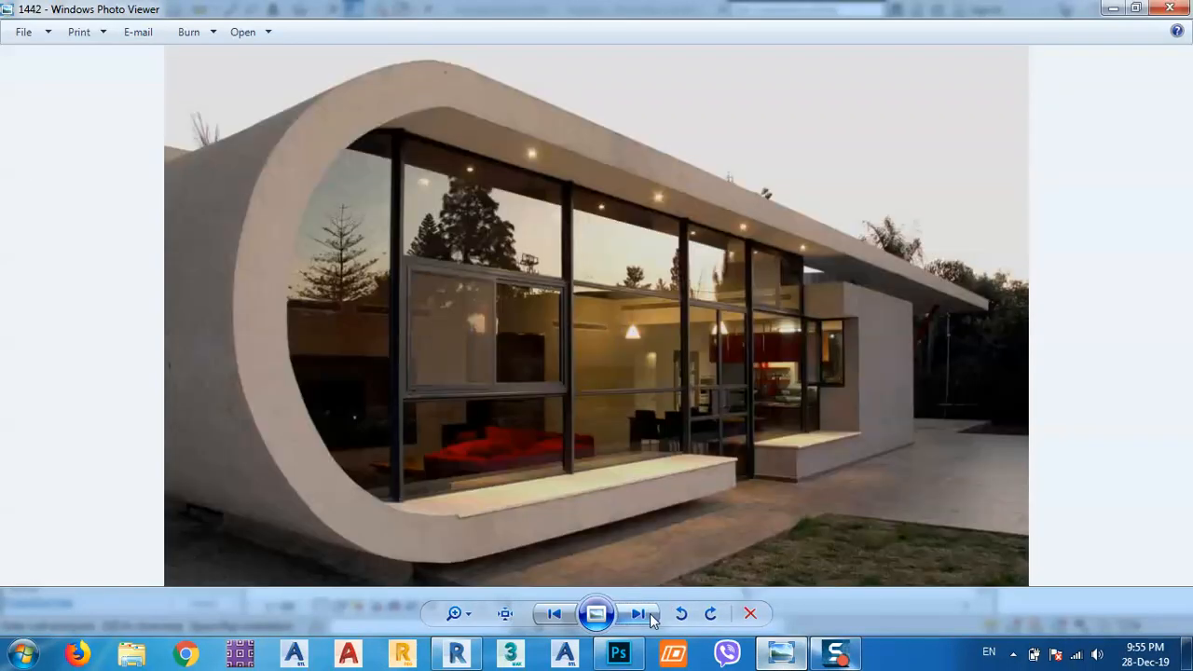
left_click(652, 618)
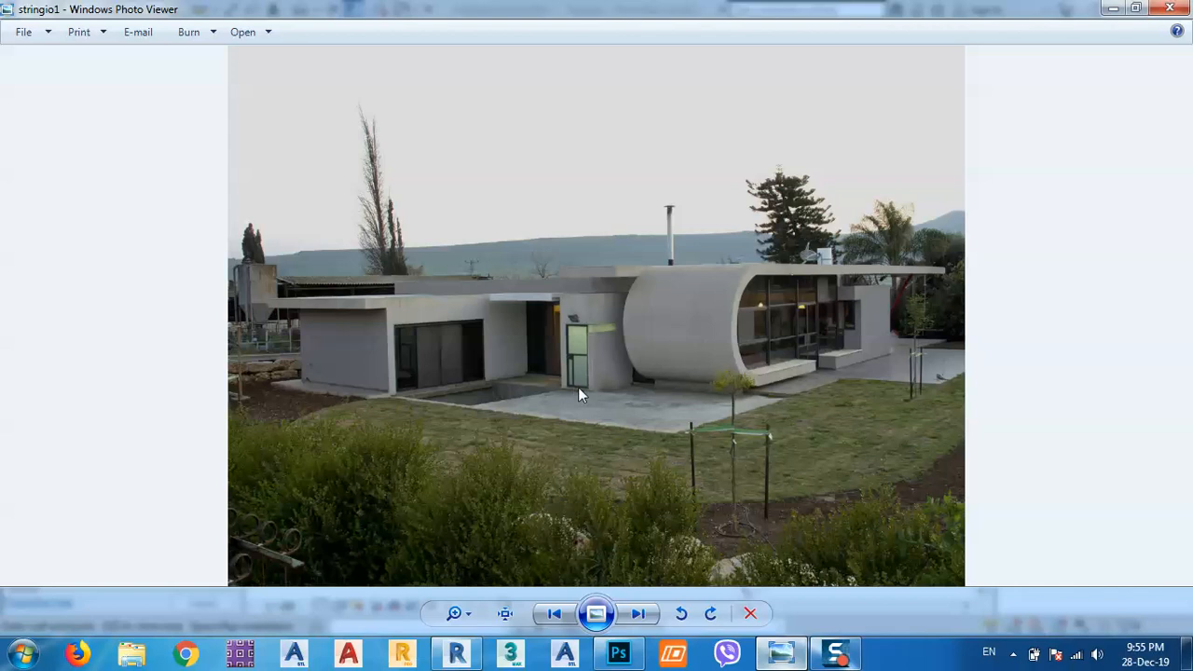
left_click(1113, 8)
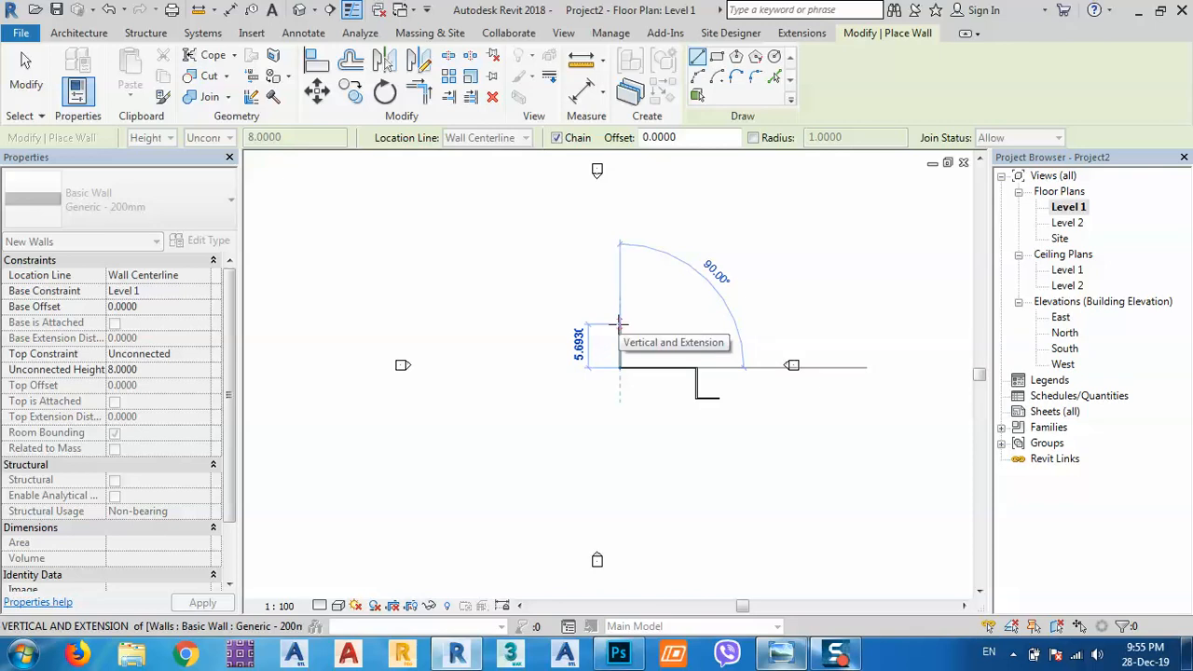
type("1.2")
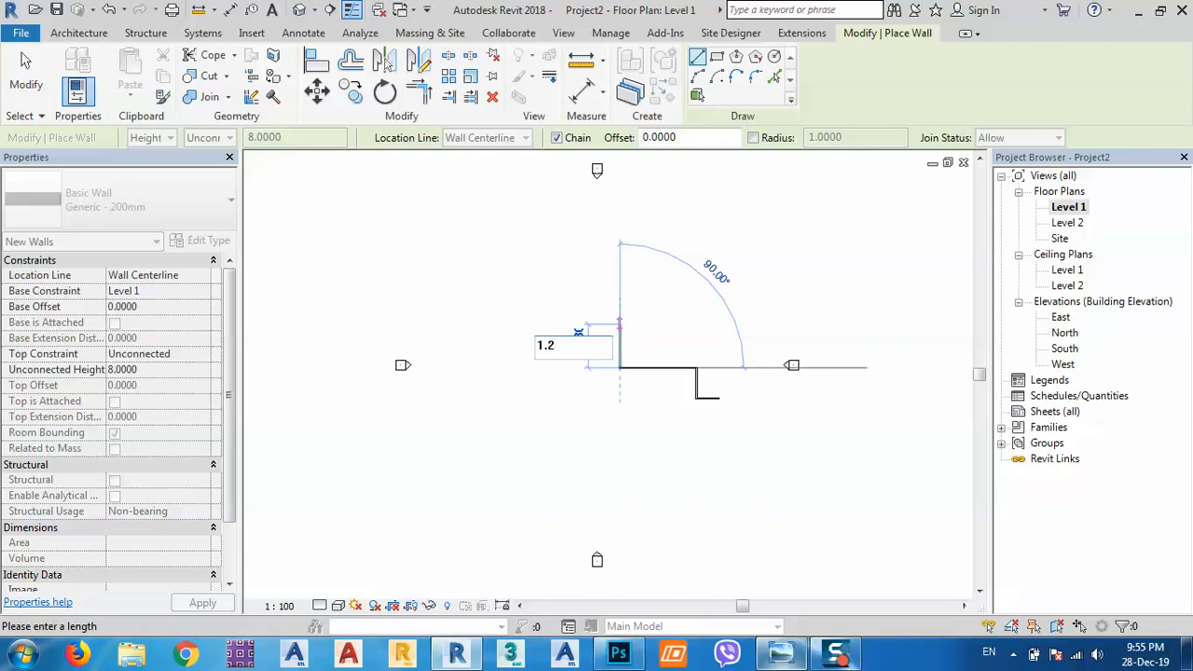
key("Return")
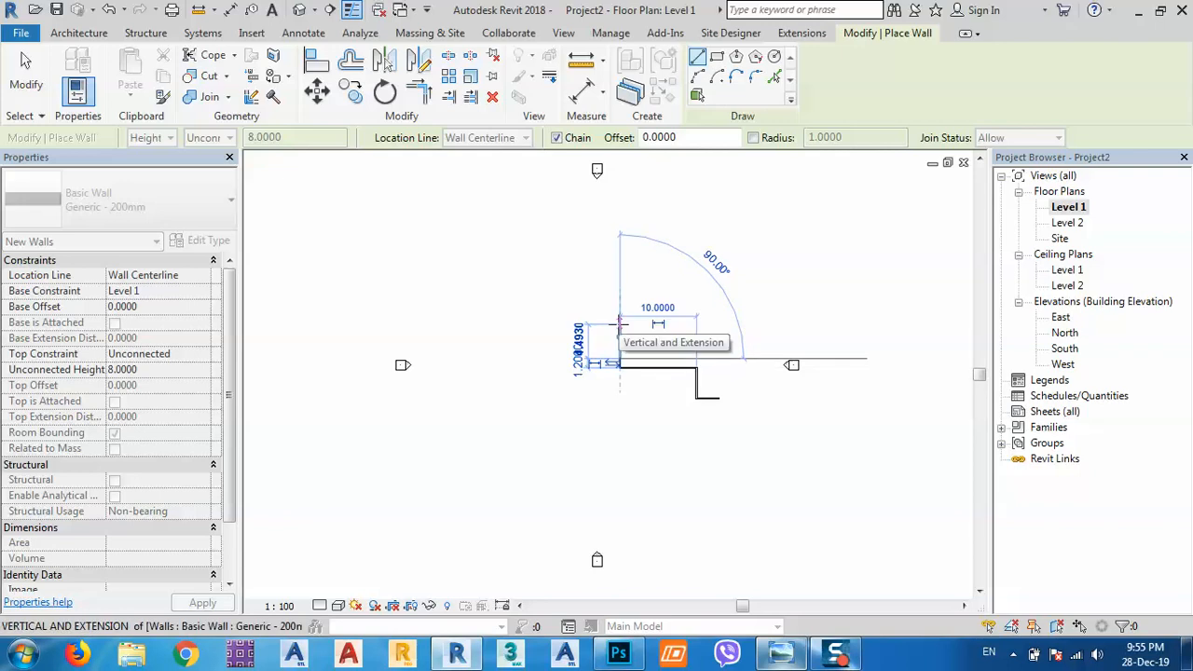
Step: Check the exterior photo of the house and continue the chain with a 1.5 m wall running east from the 1.2 m wall
scroll(650, 357, "up", 3)
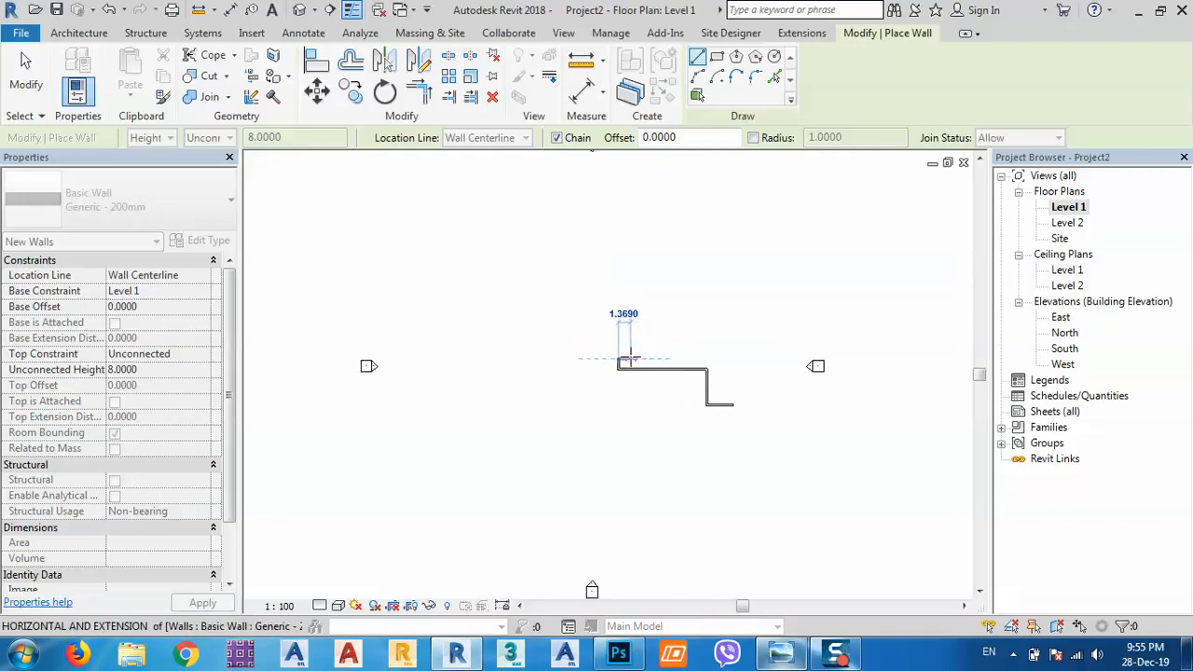
left_click(781, 654)
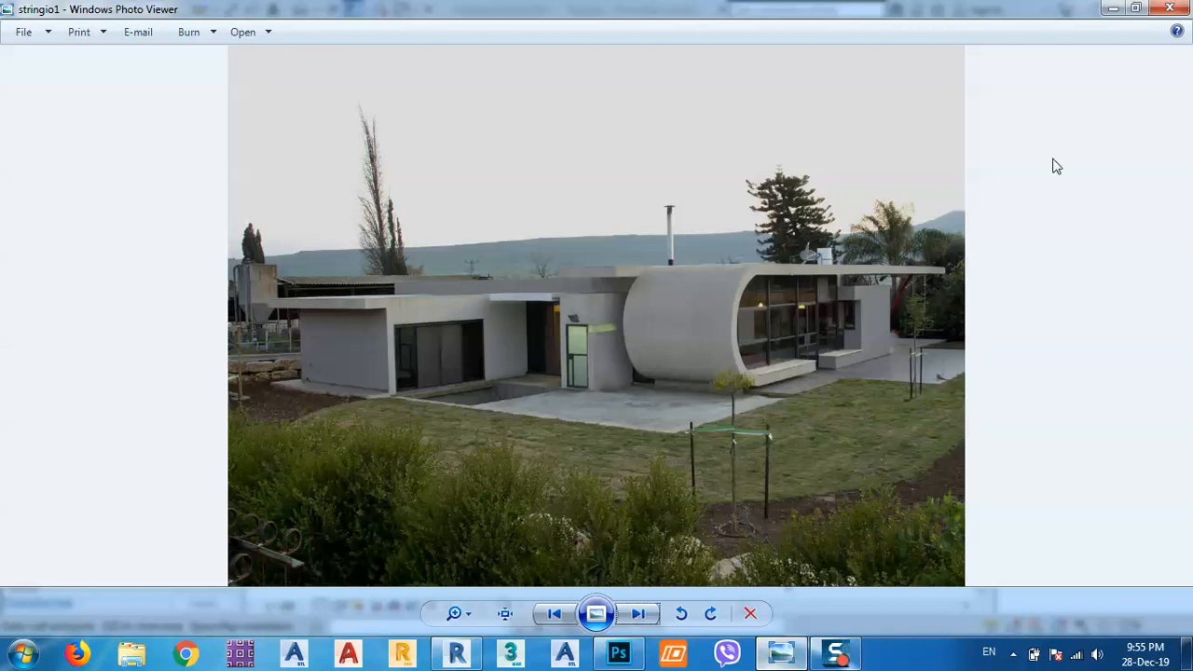
left_click(1113, 8)
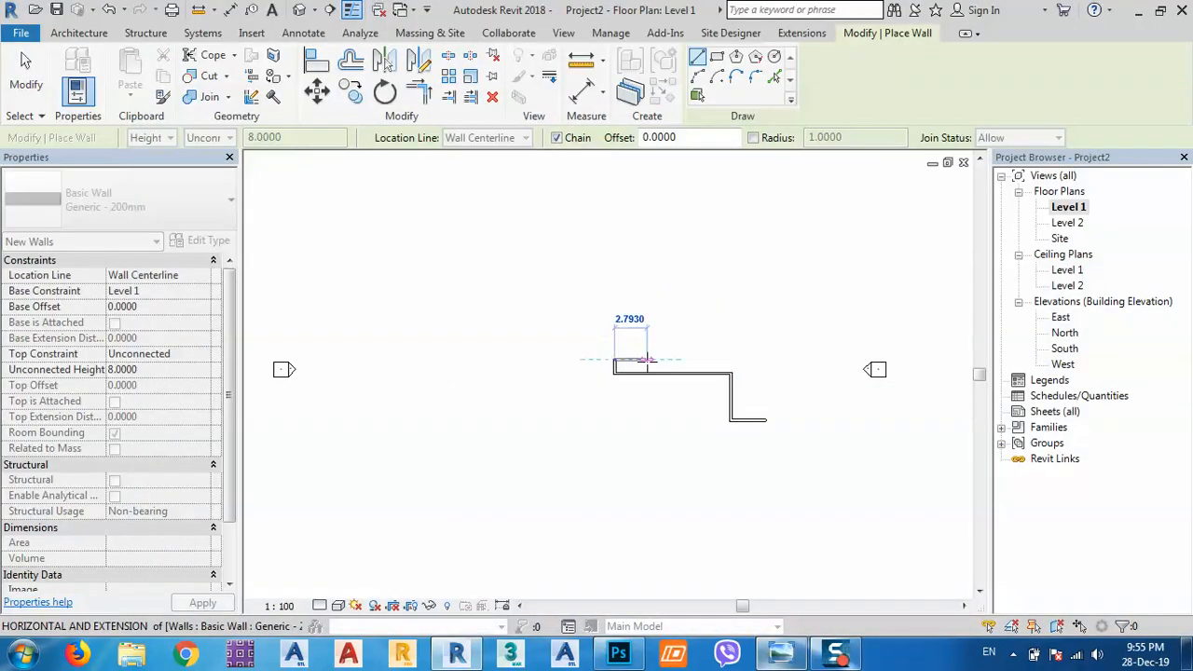
type("1.5")
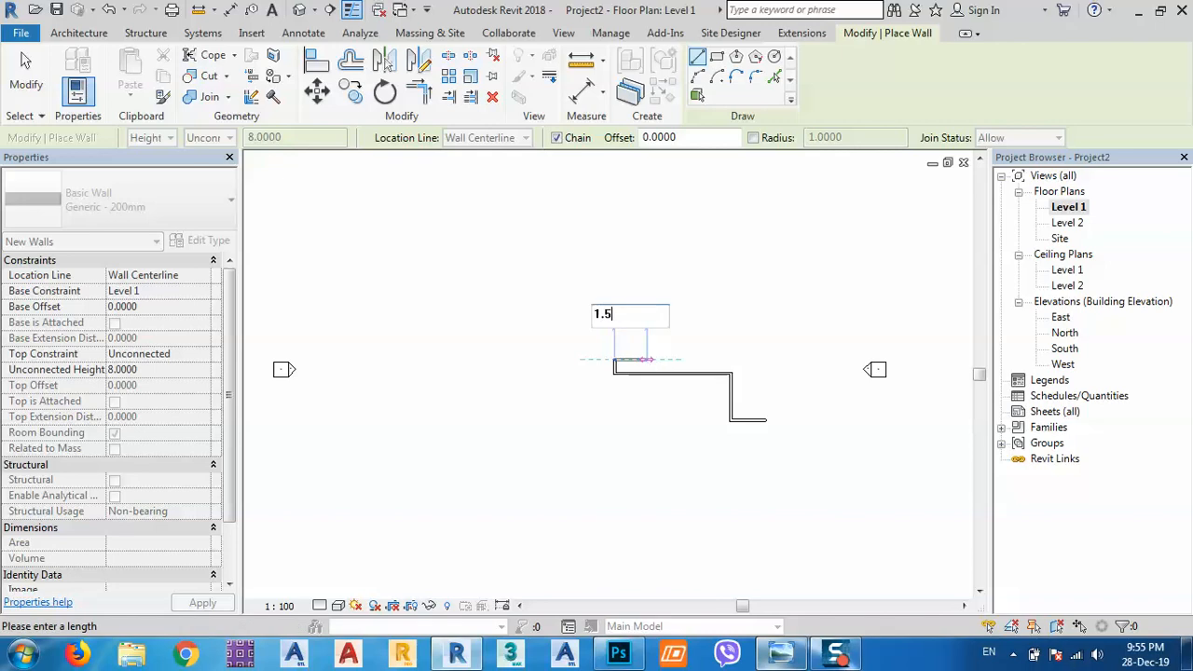
key("Return")
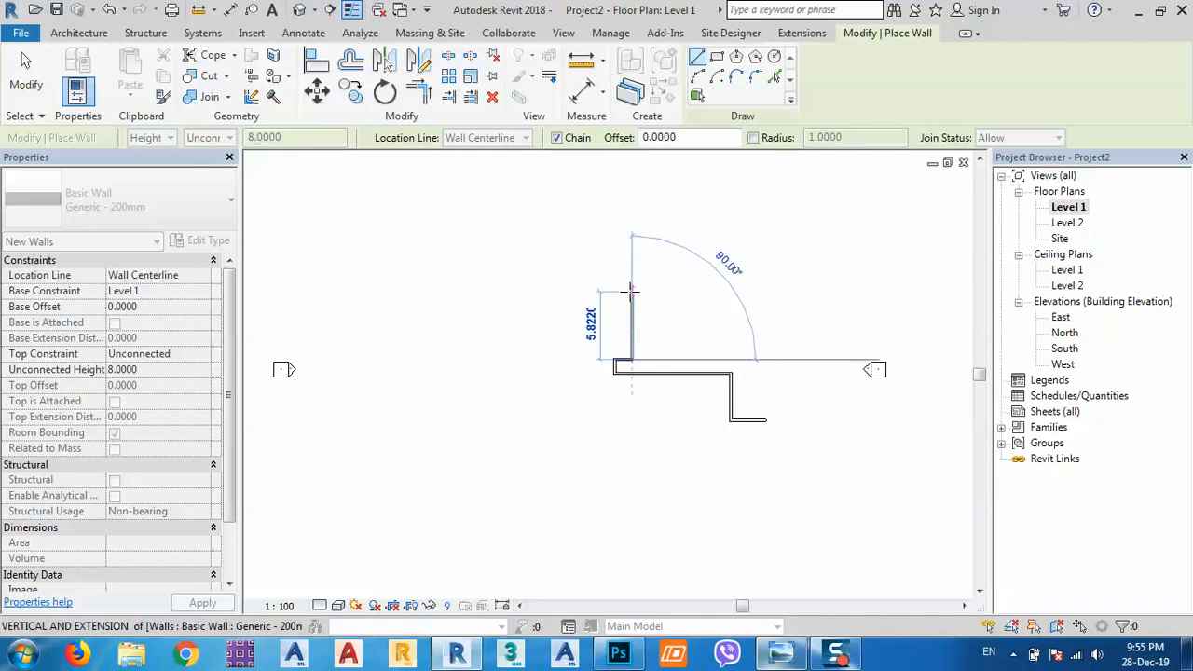
Step: Continue the wall chain 2.5 m north, 5 m west and 8 m north from the end of the 1.5 m wall
type("2.5")
key("Return")
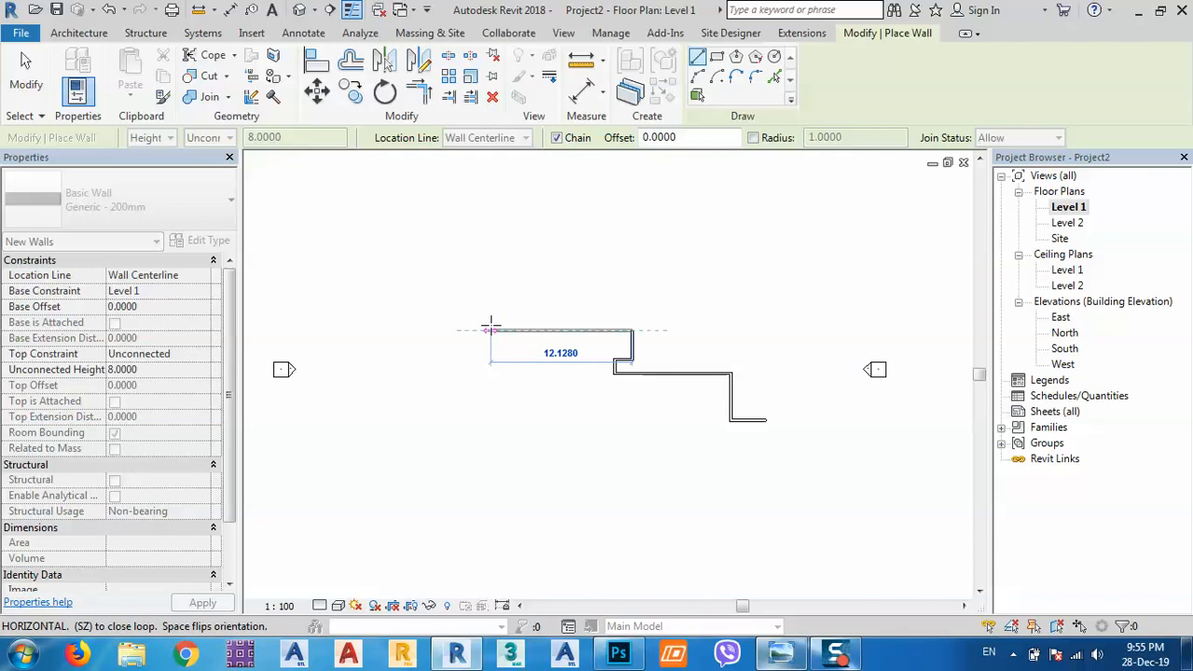
type("5")
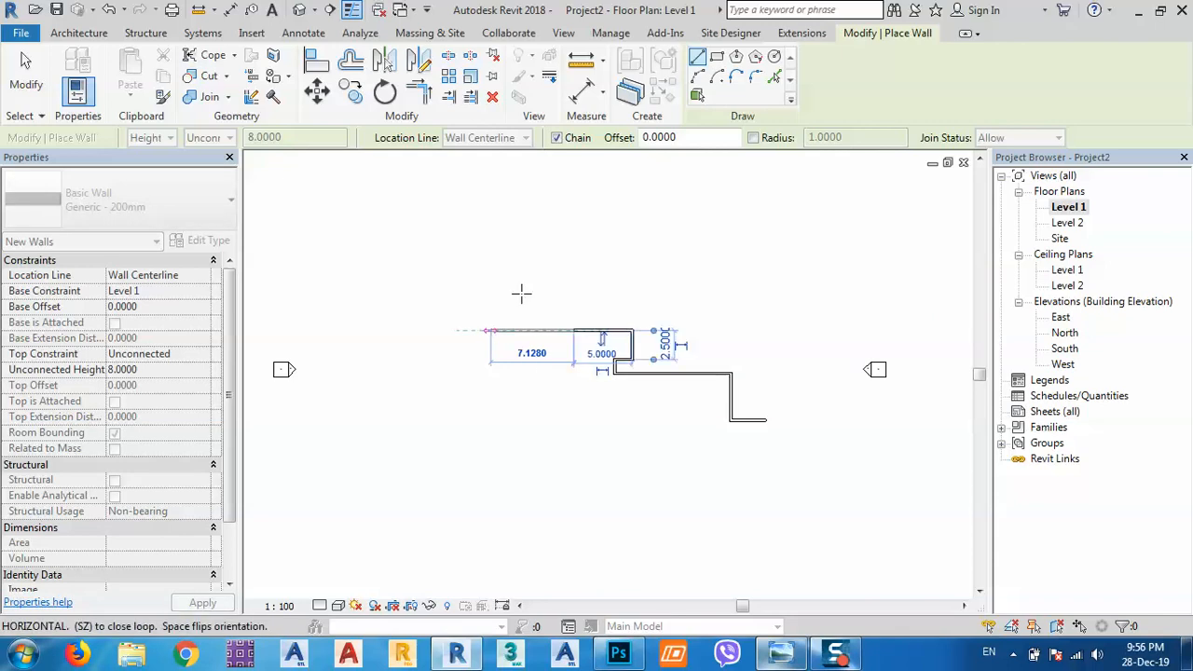
key("Return")
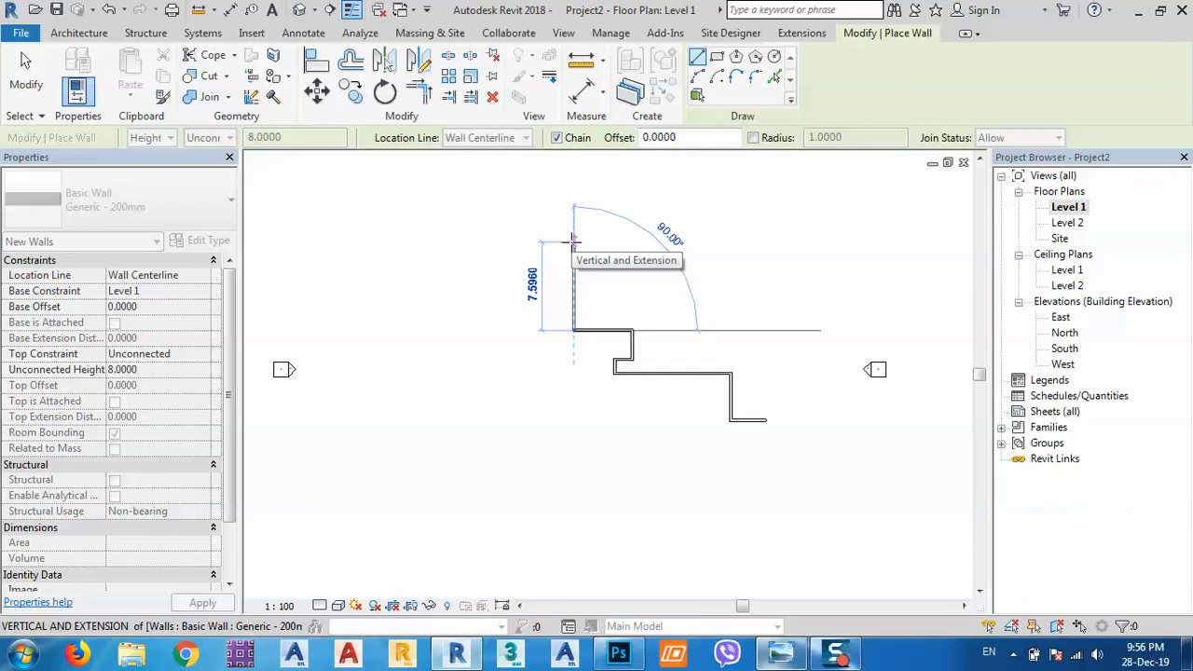
type("8")
key("Return")
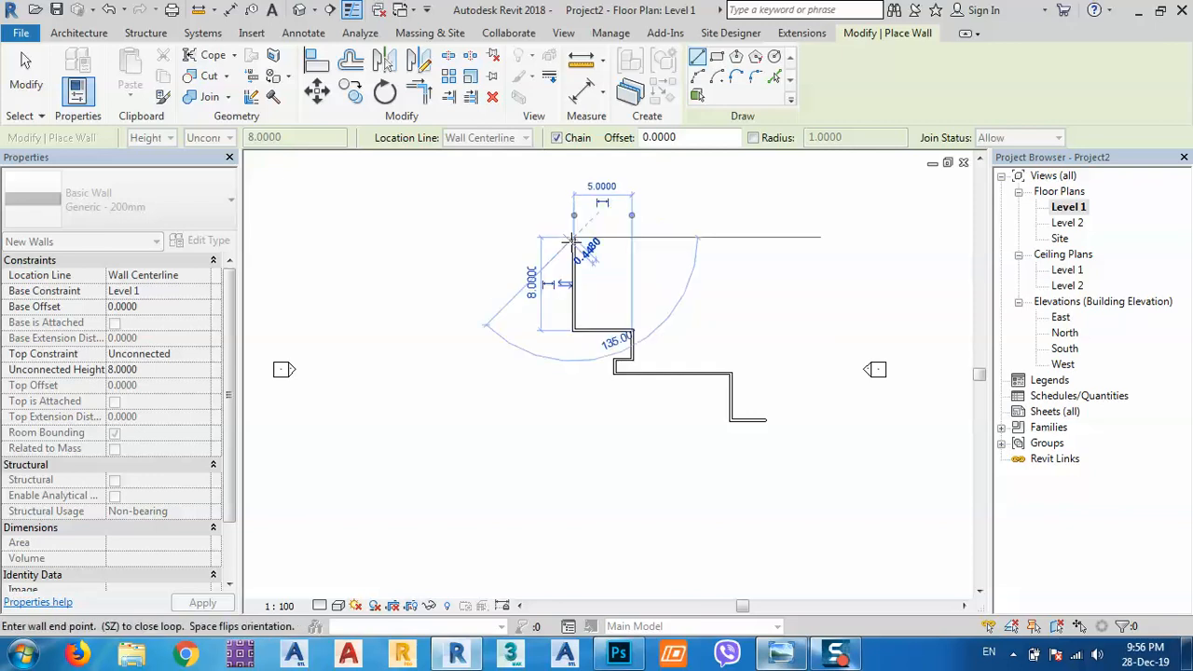
Step: Close the outline with a 16.5 m wall running east and a wall south to the 3 m wall's east end, and finish the wall command
left_click(766, 238)
scroll(763, 421, "up", 5)
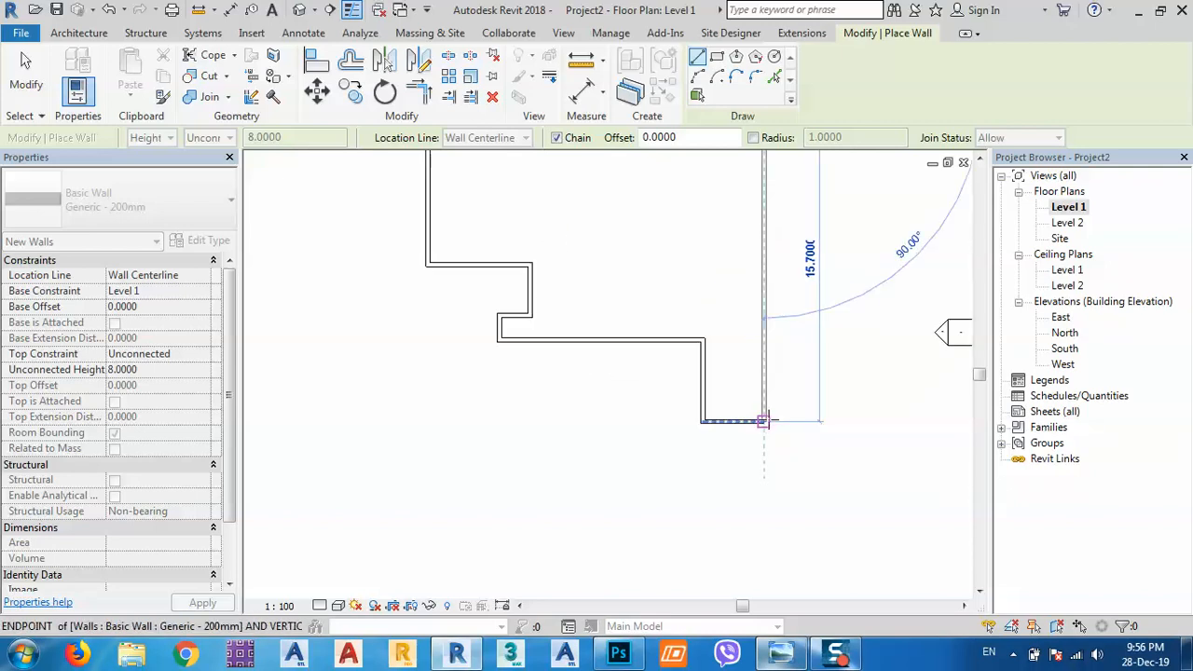
left_click(763, 424)
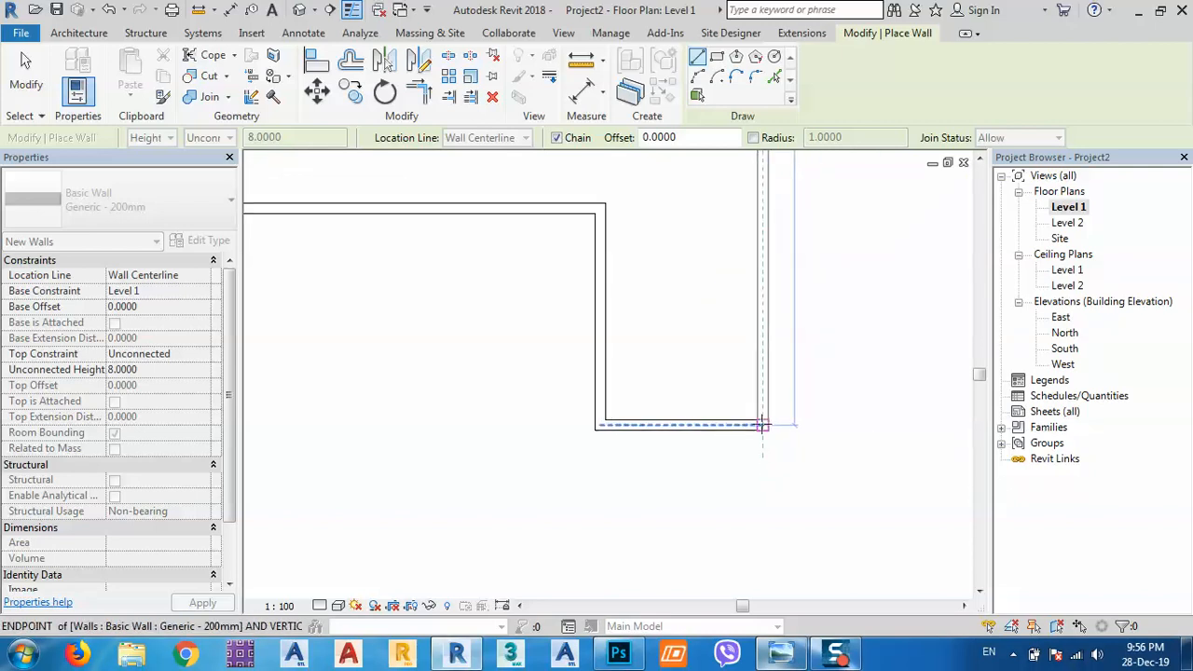
right_click(733, 350)
left_click(750, 363)
scroll(725, 353, "down", 2)
right_click(714, 350)
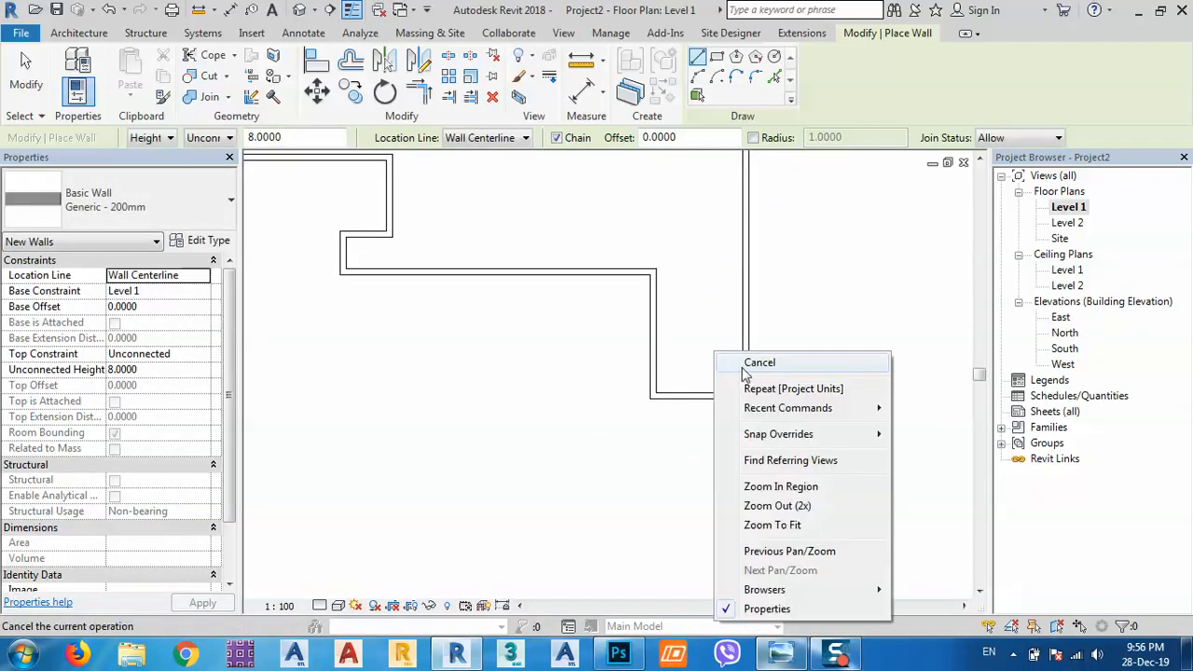
left_click(750, 364)
middle_click_drag(514, 366, 559, 371)
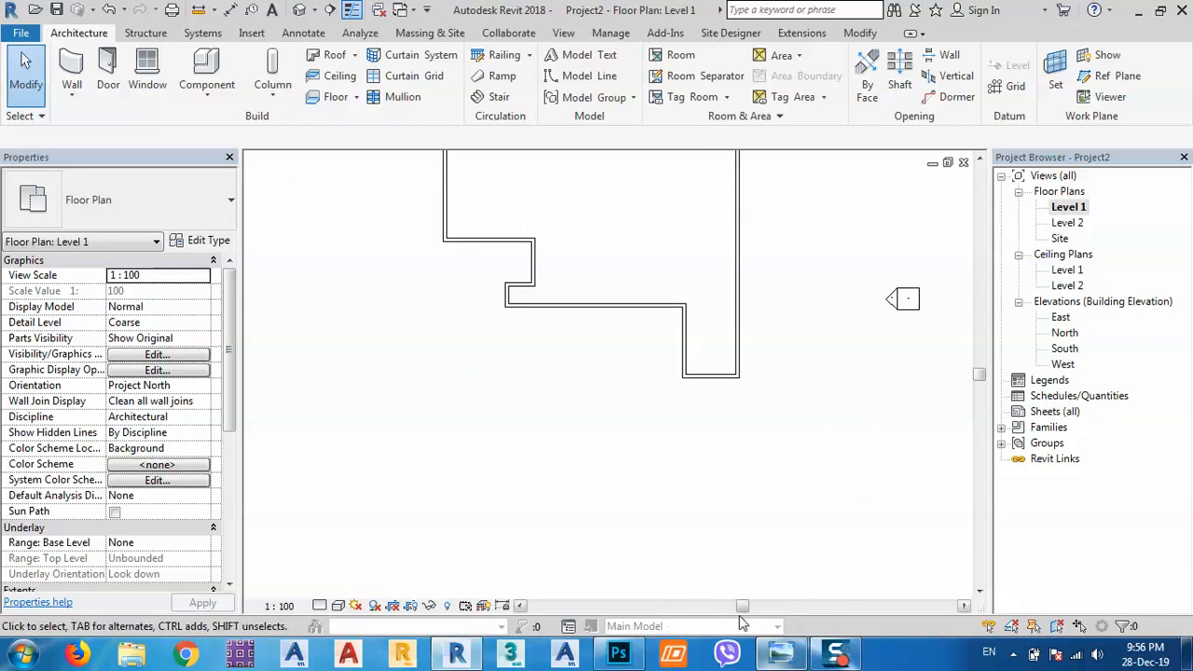
Step: Check the house proportions in the reference photos and set the north wall's distance from the 5 m wall to 4 m
left_click(759, 519)
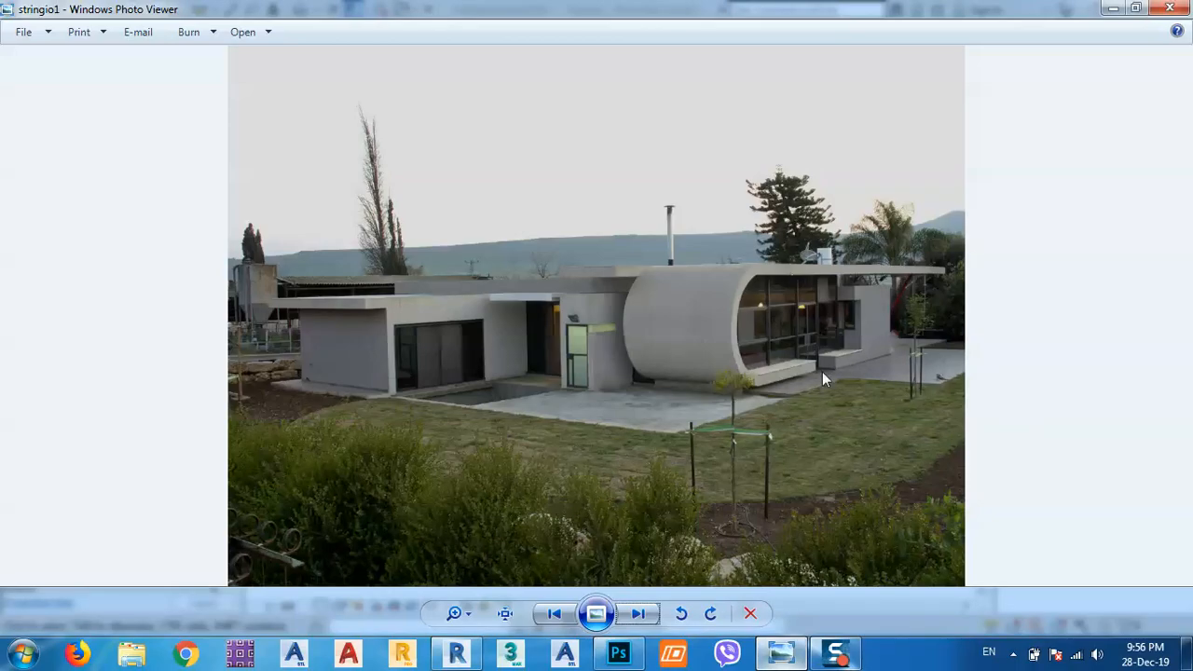
scroll(851, 355, "up", 2)
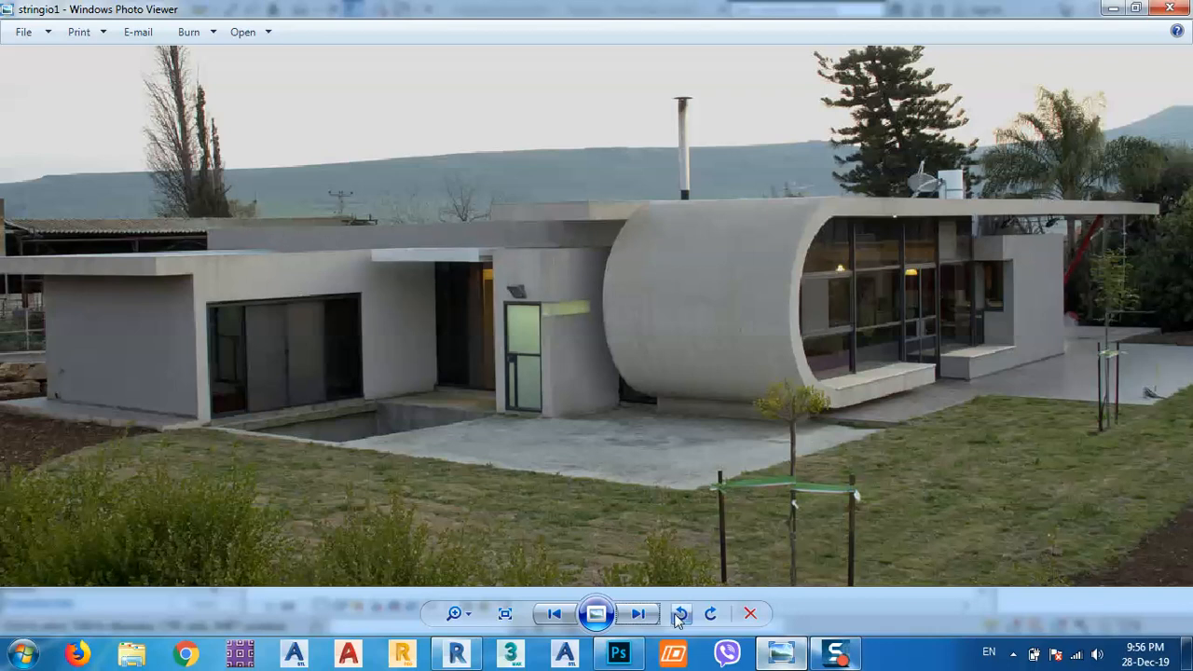
left_click(553, 615)
left_click(553, 615)
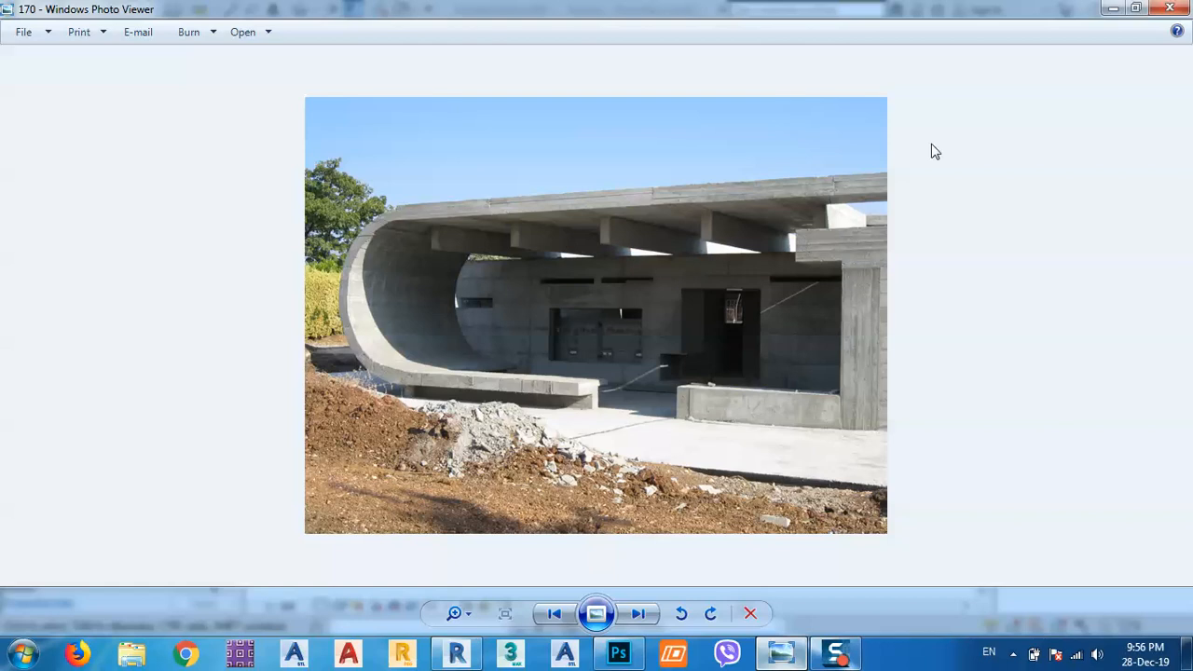
left_click(1112, 8)
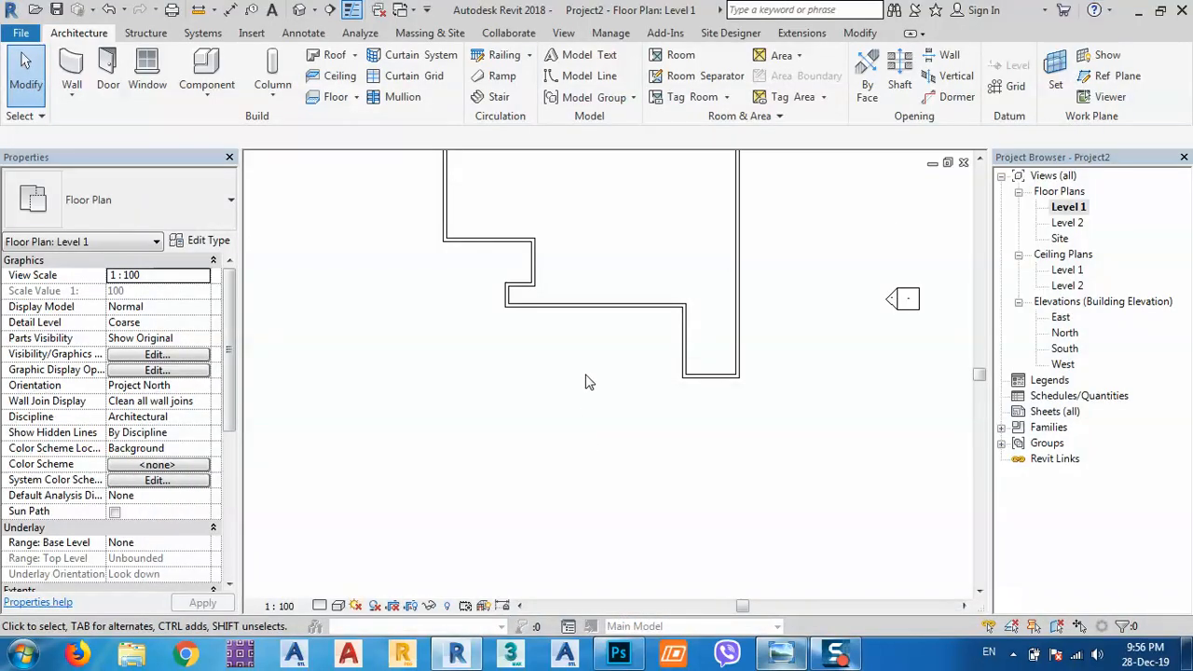
scroll(588, 382, "down", 3)
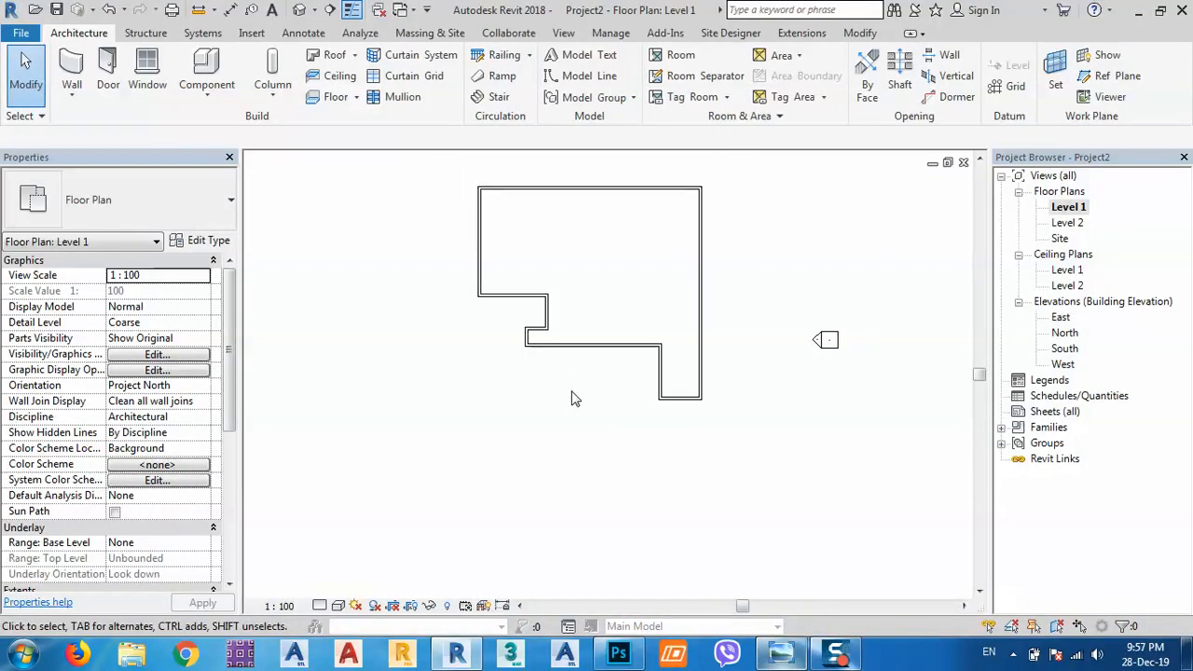
left_click(550, 192)
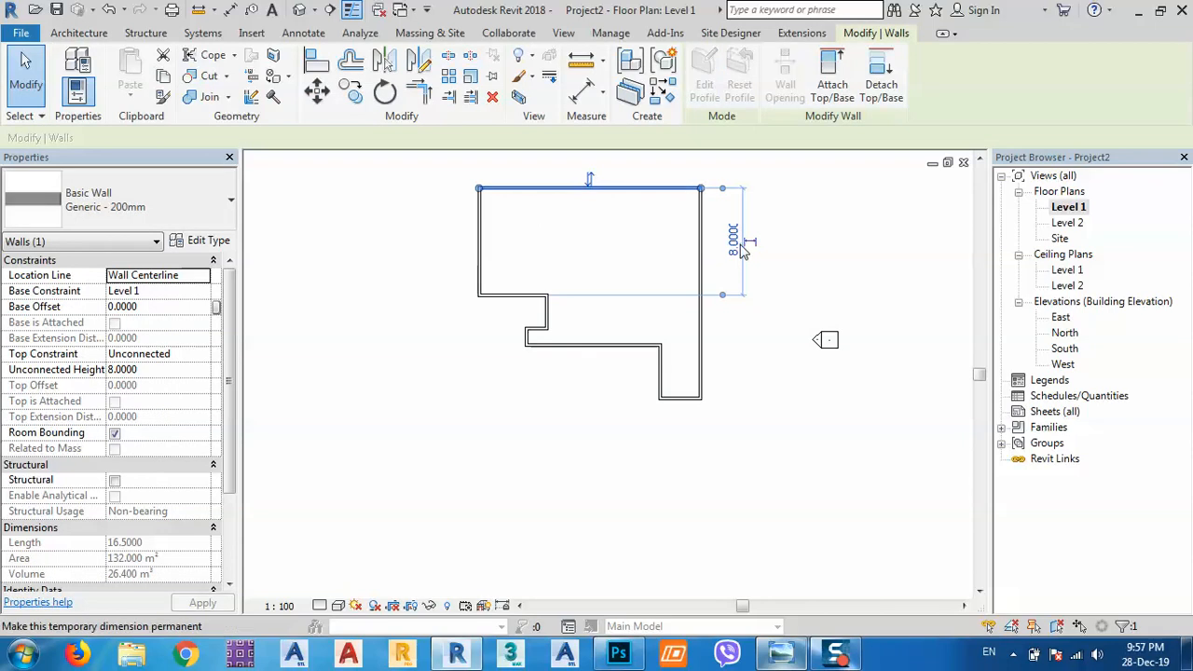
left_click(732, 240)
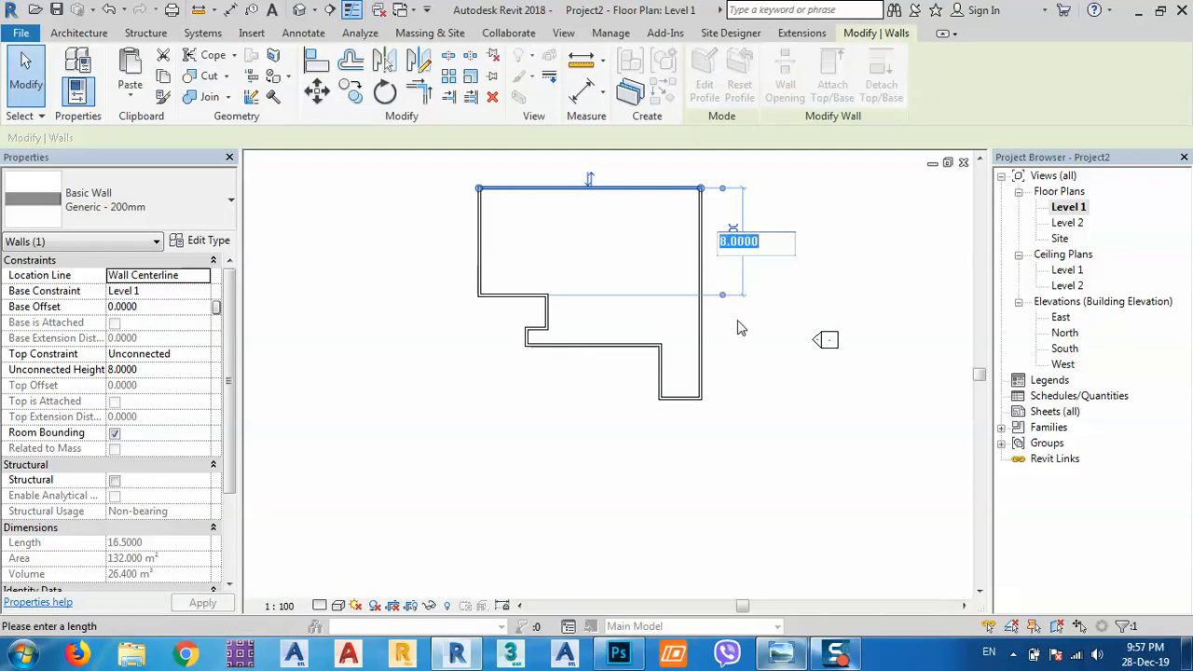
type("4")
key("Return")
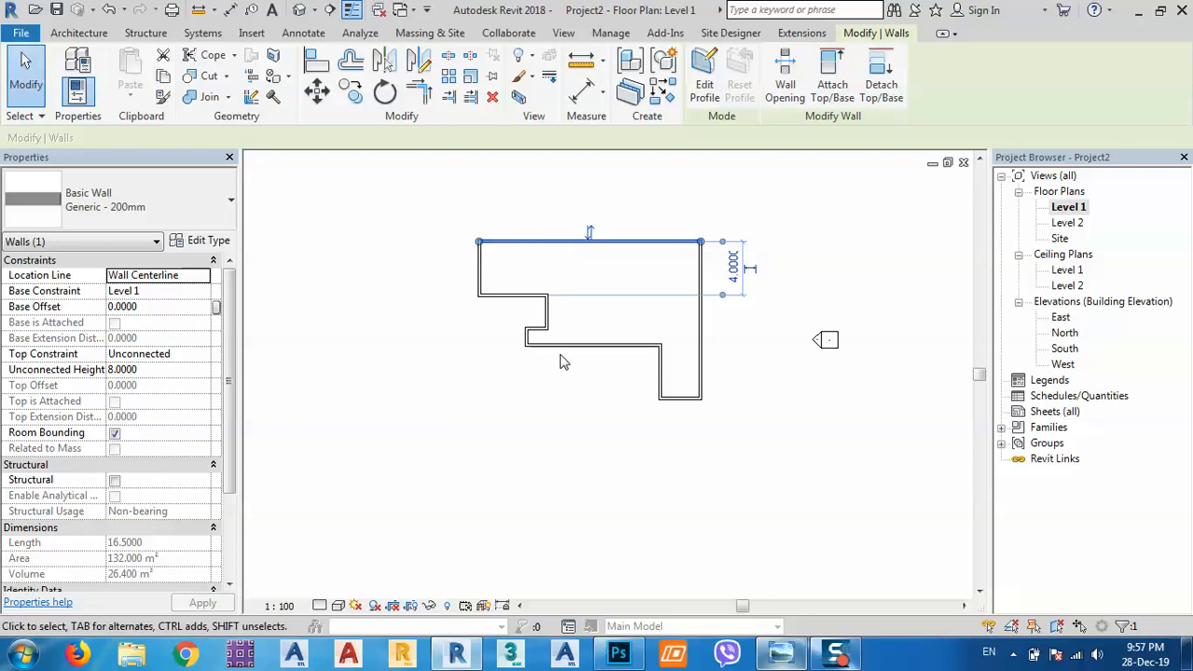
Step: Review the concrete shell and exterior photos, start the structural Beam command and check which beam types are loaded
left_click(789, 659)
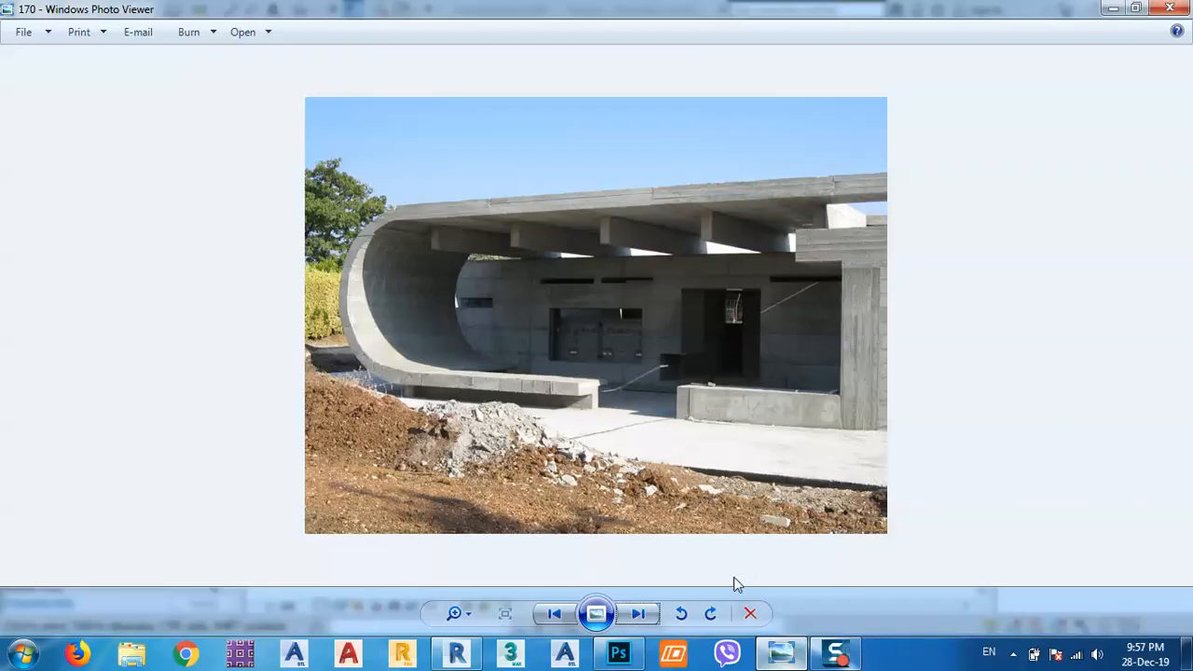
left_click(639, 613)
left_click(643, 615)
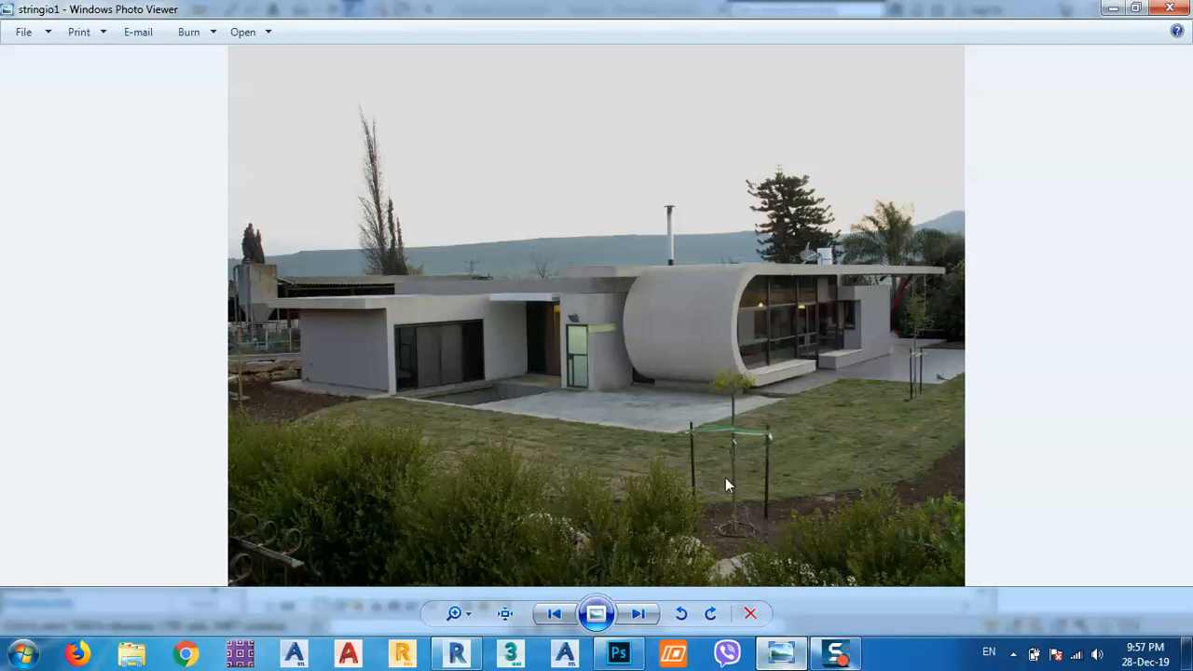
left_click(1113, 8)
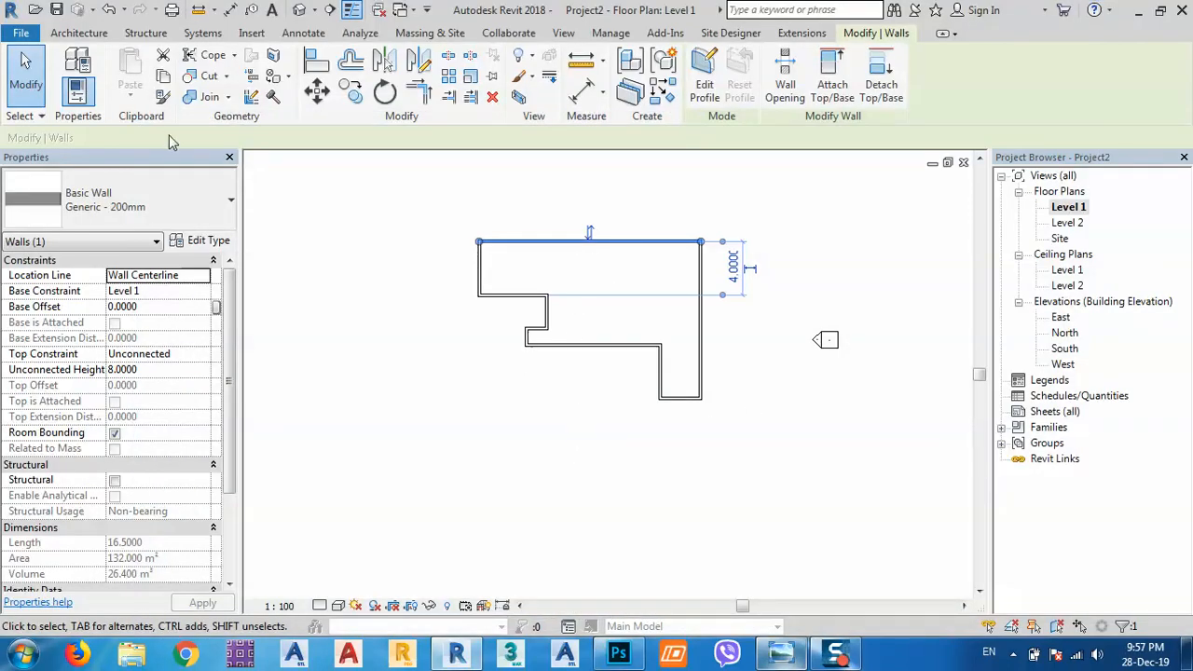
left_click(142, 33)
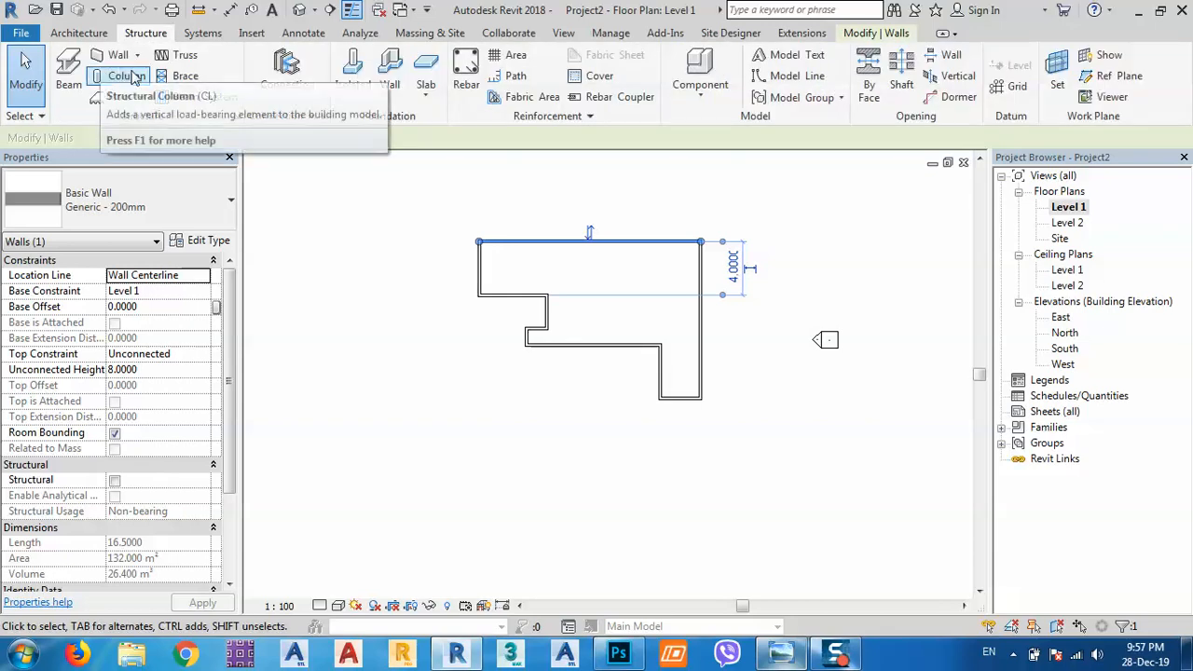
left_click(68, 77)
left_click(201, 207)
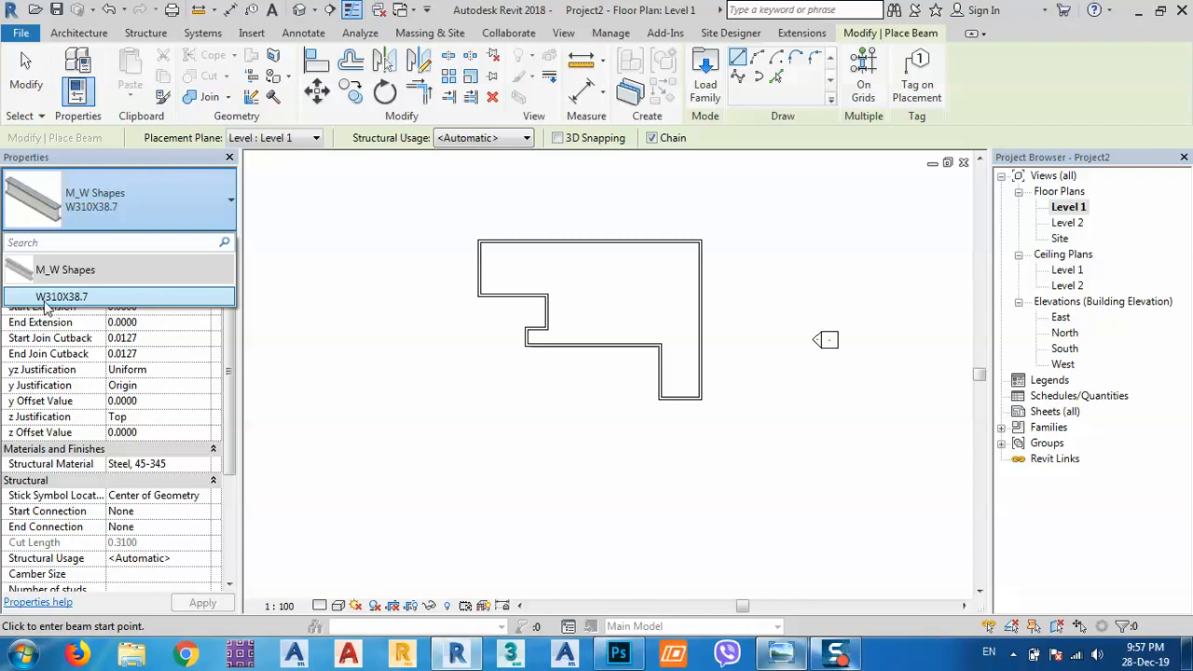
mouse_move(50, 304)
Step: Load the M_Concrete-Rectangular Beam family from the library's Structural Framing > Concrete folder for beam placement
left_click(708, 84)
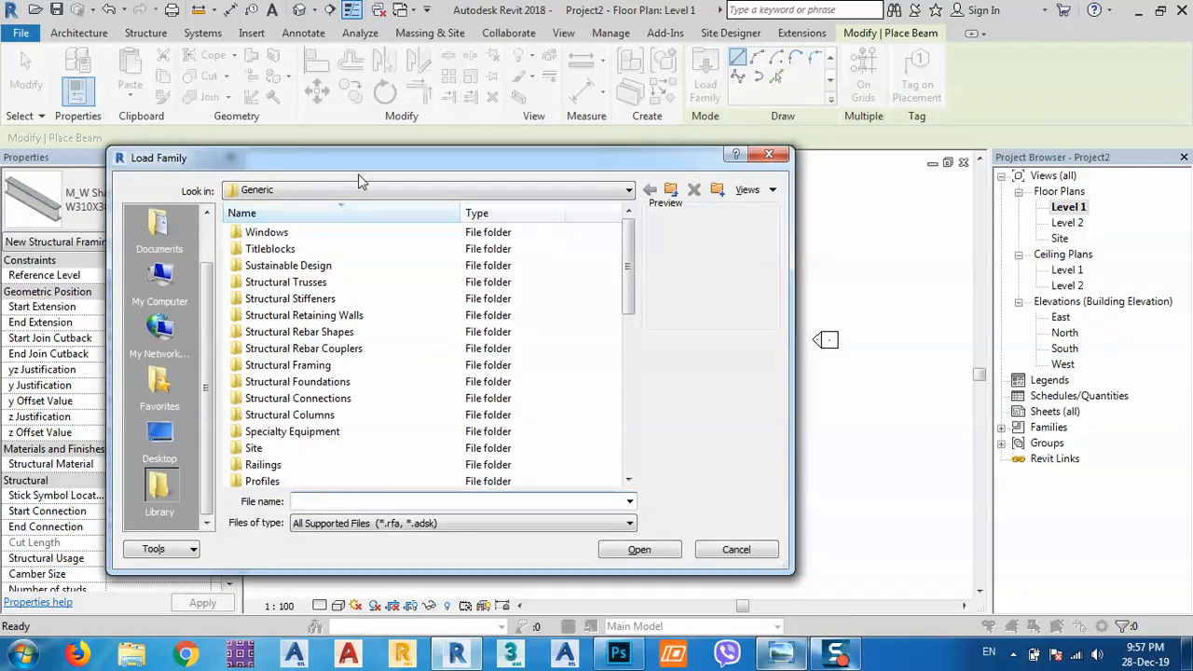
left_click_drag(358, 158, 341, 58)
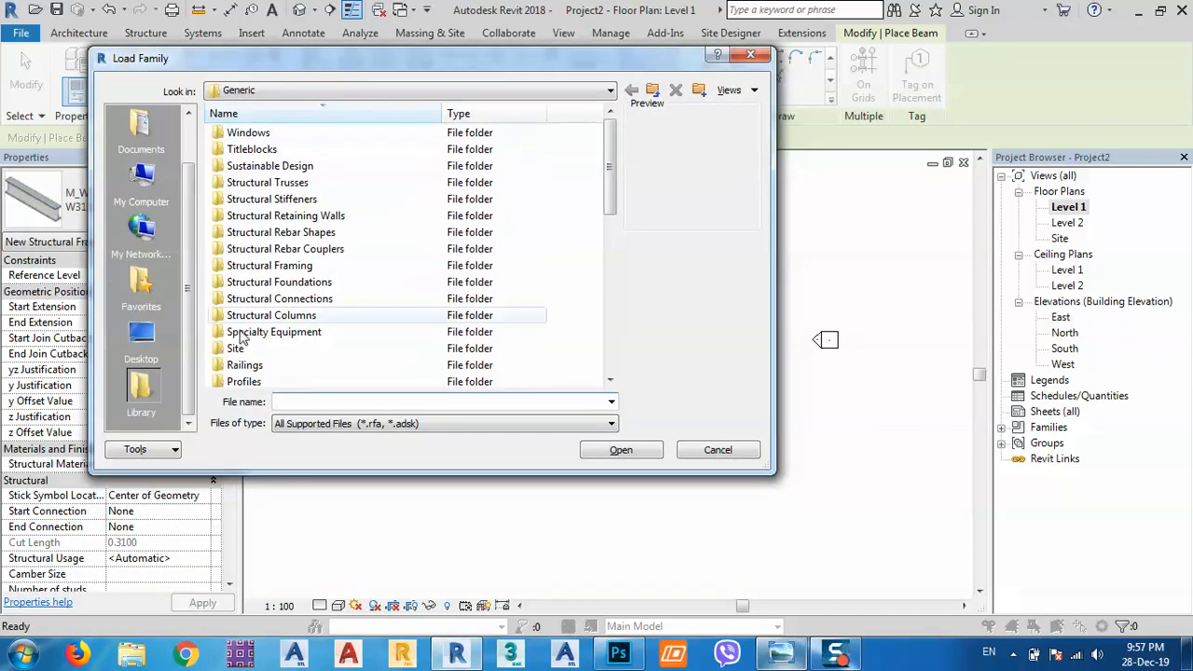
double_click(265, 267)
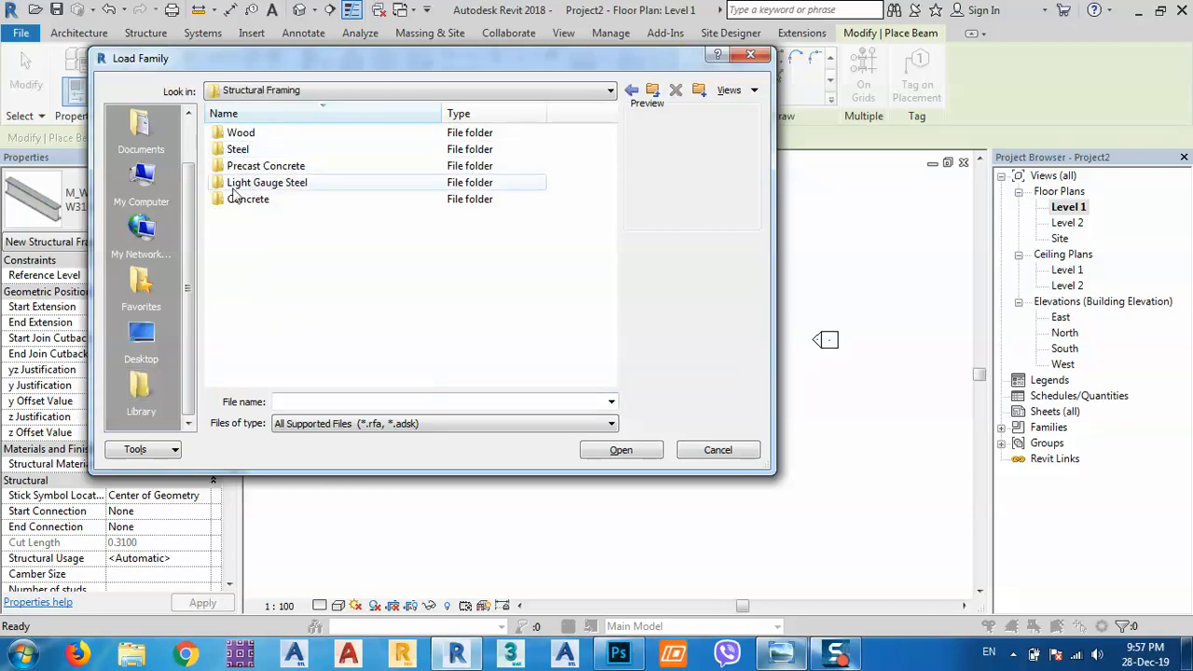
double_click(239, 200)
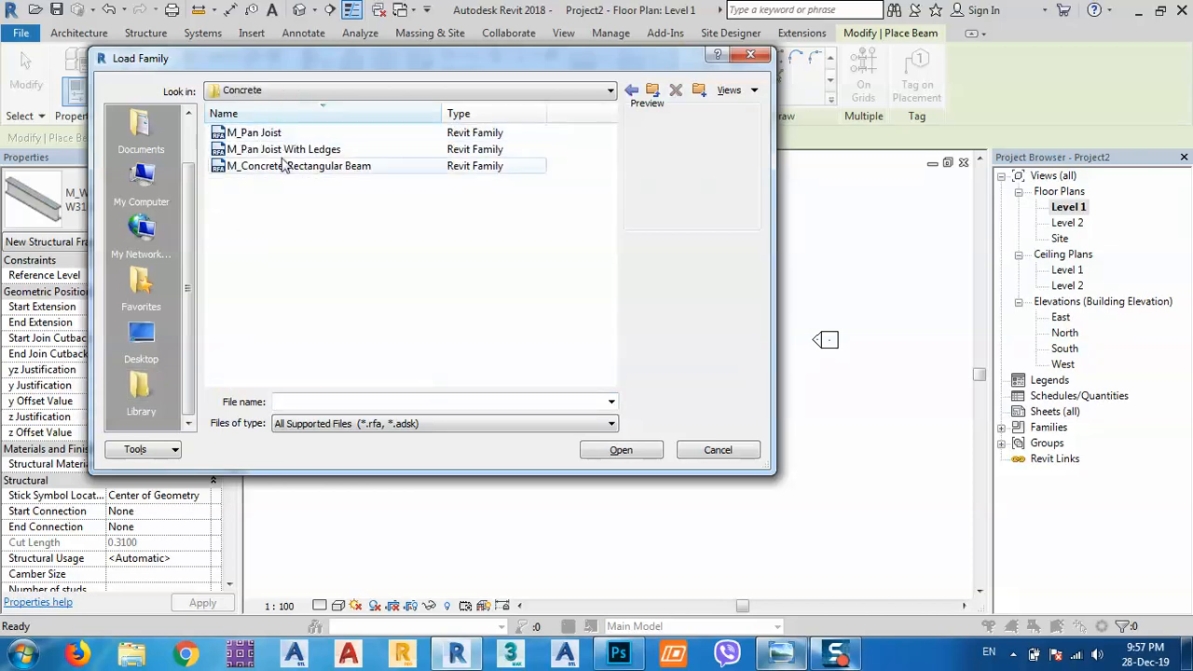
left_click(259, 171)
left_click(260, 176)
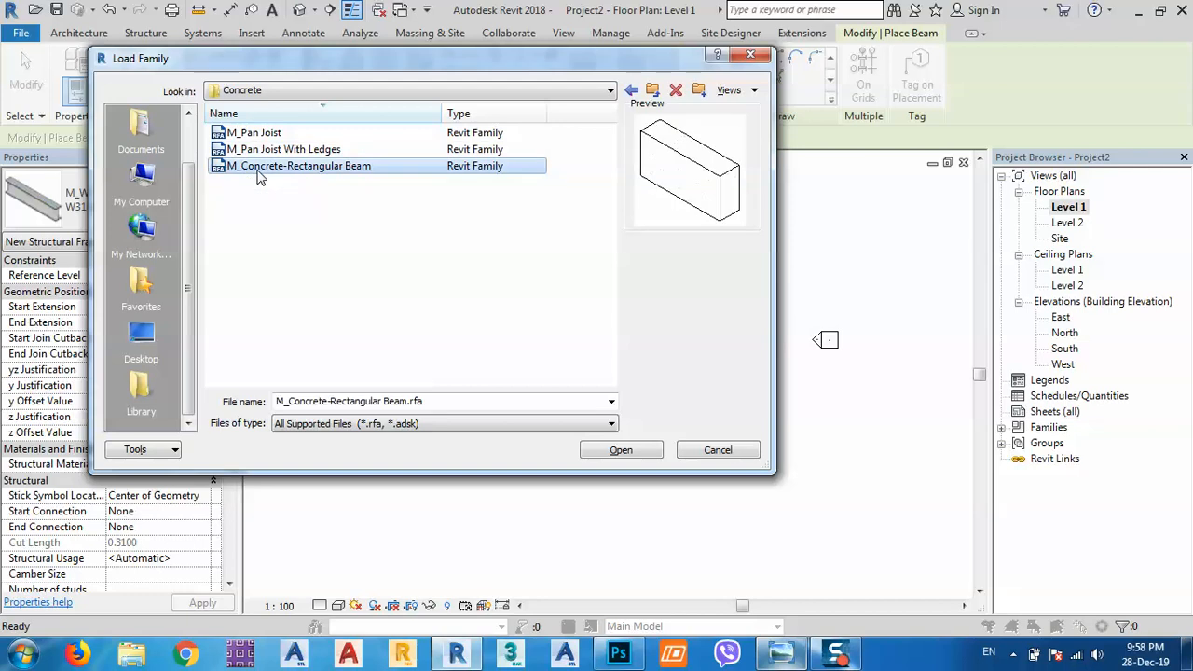
double_click(260, 177)
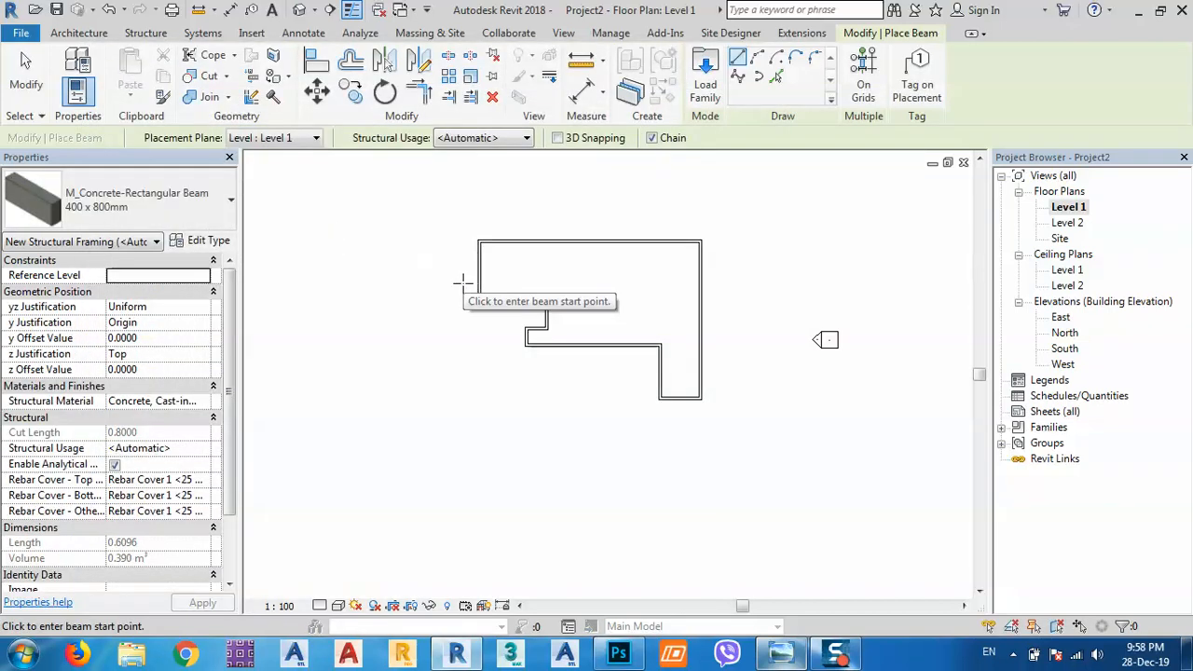
Step: Draw a 400 x 800mm concrete beam on Level 1, about 9.9 m long, running south from the north wall past the south wall
left_click(552, 243)
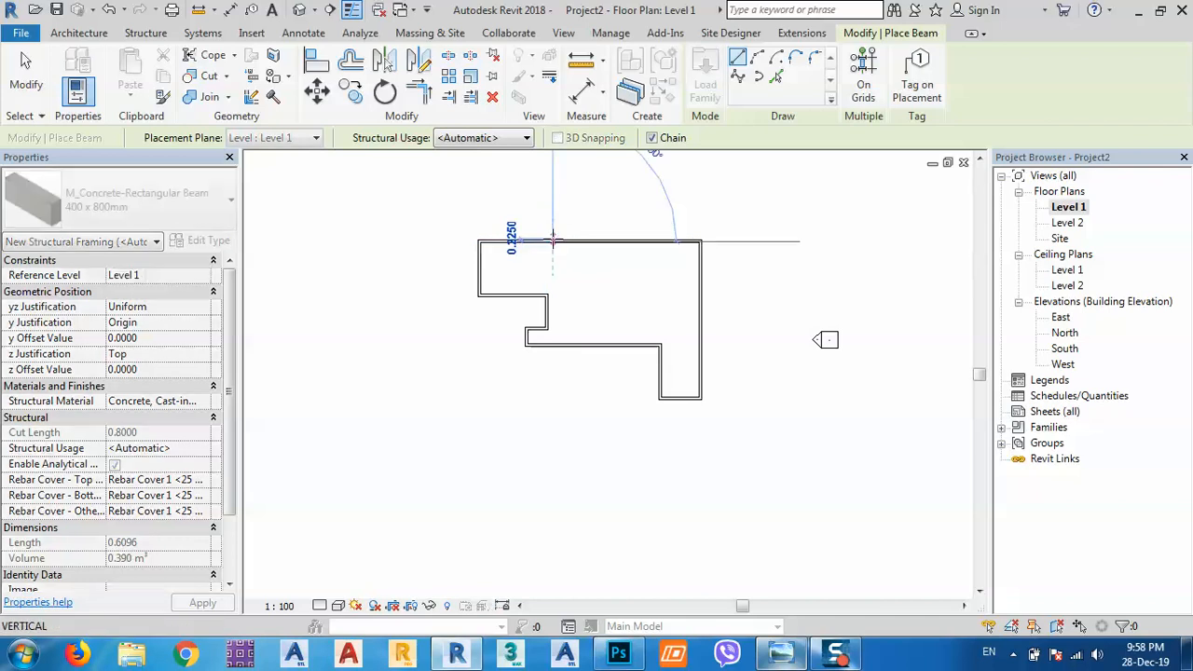
left_click(553, 375)
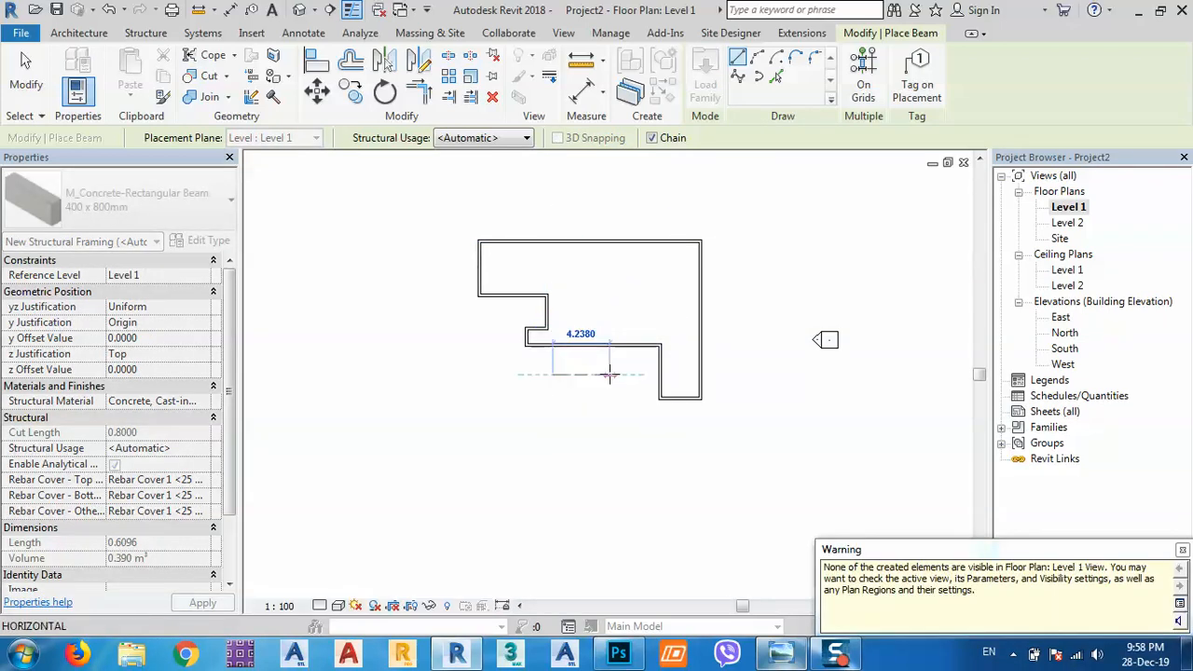
right_click(607, 333)
left_click(645, 345)
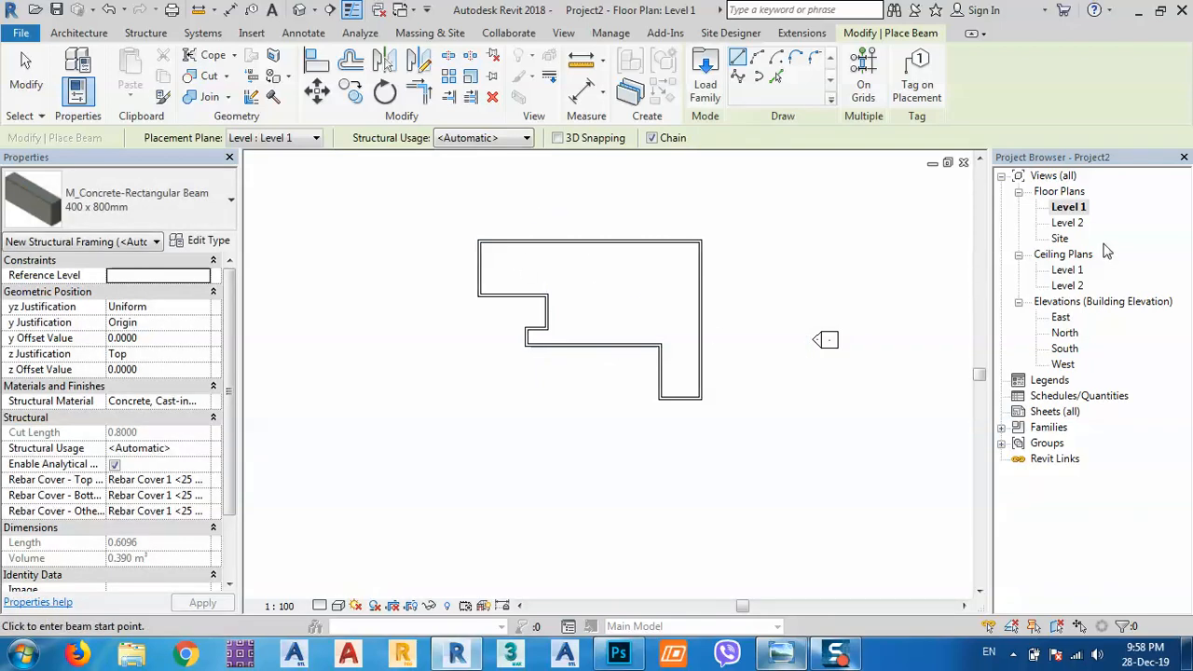
Step: Leave the Beam command and, in the front-facing 3D view, set the top constraint of all walls to Up to level: Level 2
left_click(299, 9)
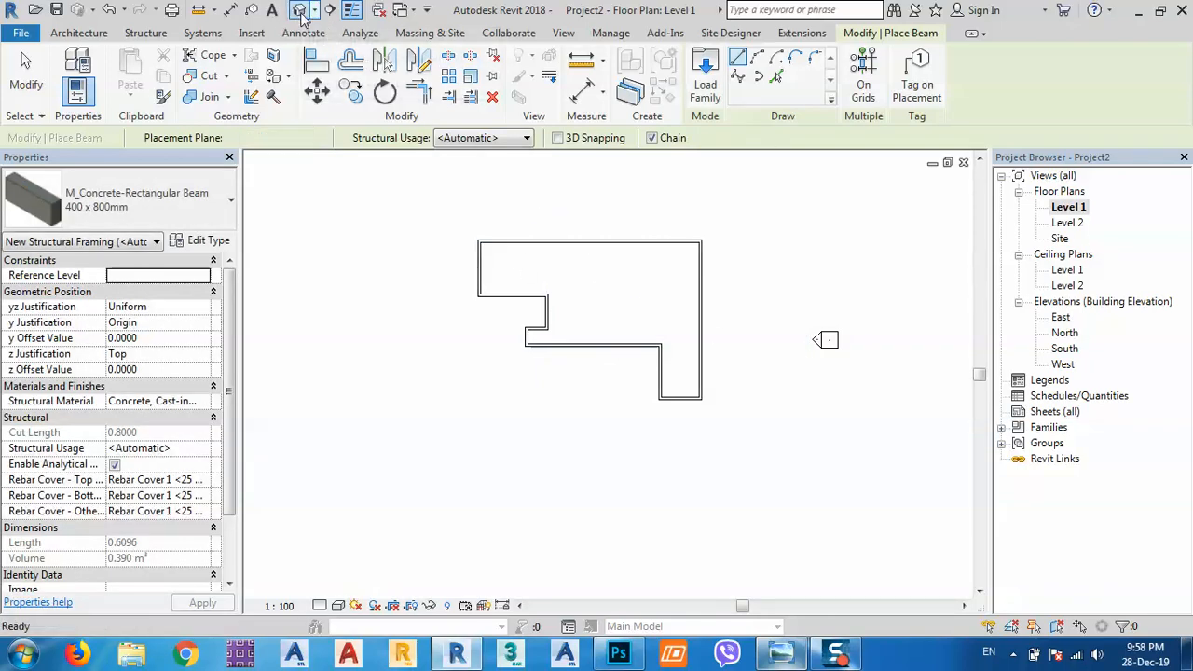
right_click(454, 455)
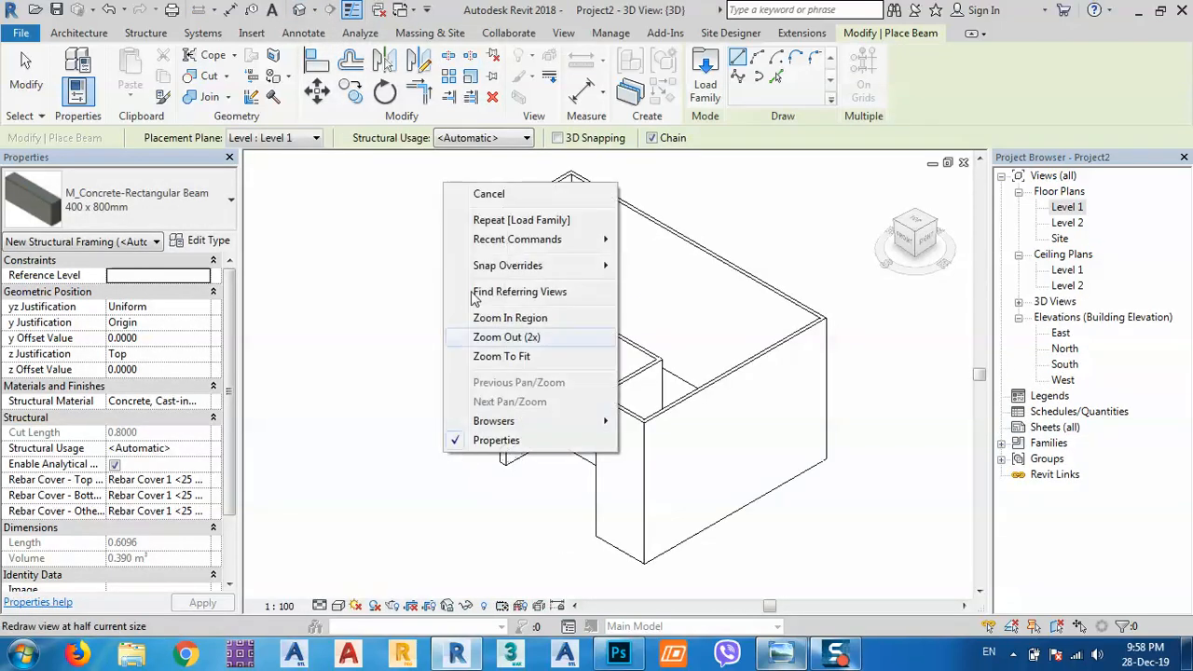
left_click(468, 192)
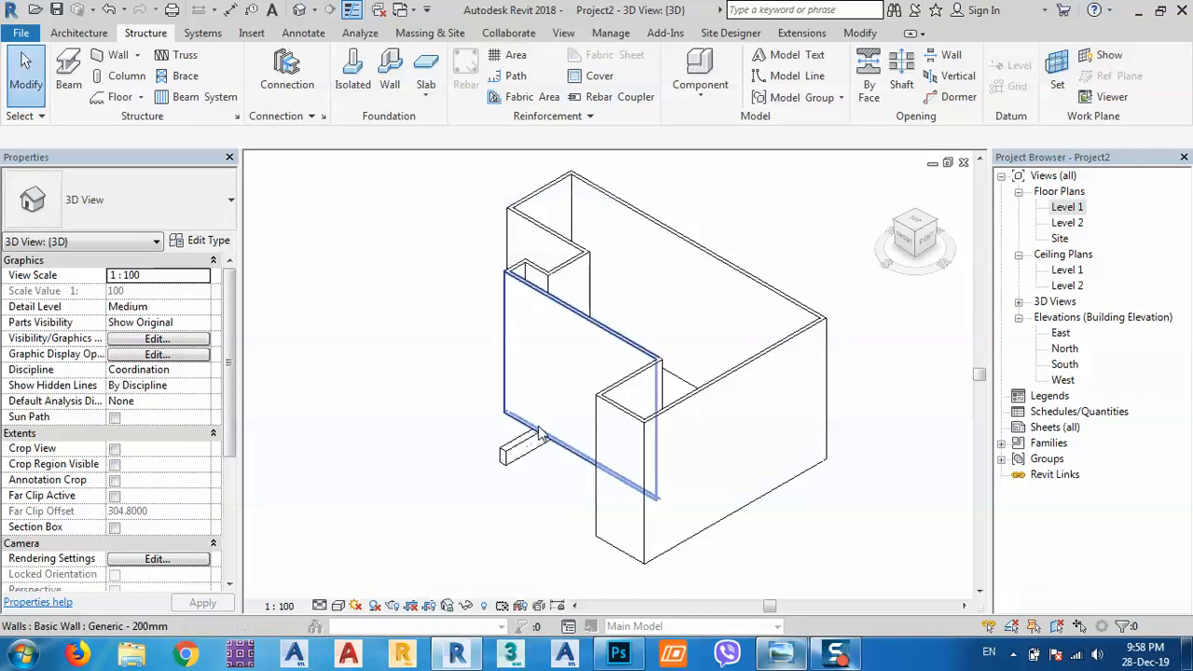
left_click(909, 238)
left_click_drag(809, 221, 337, 343)
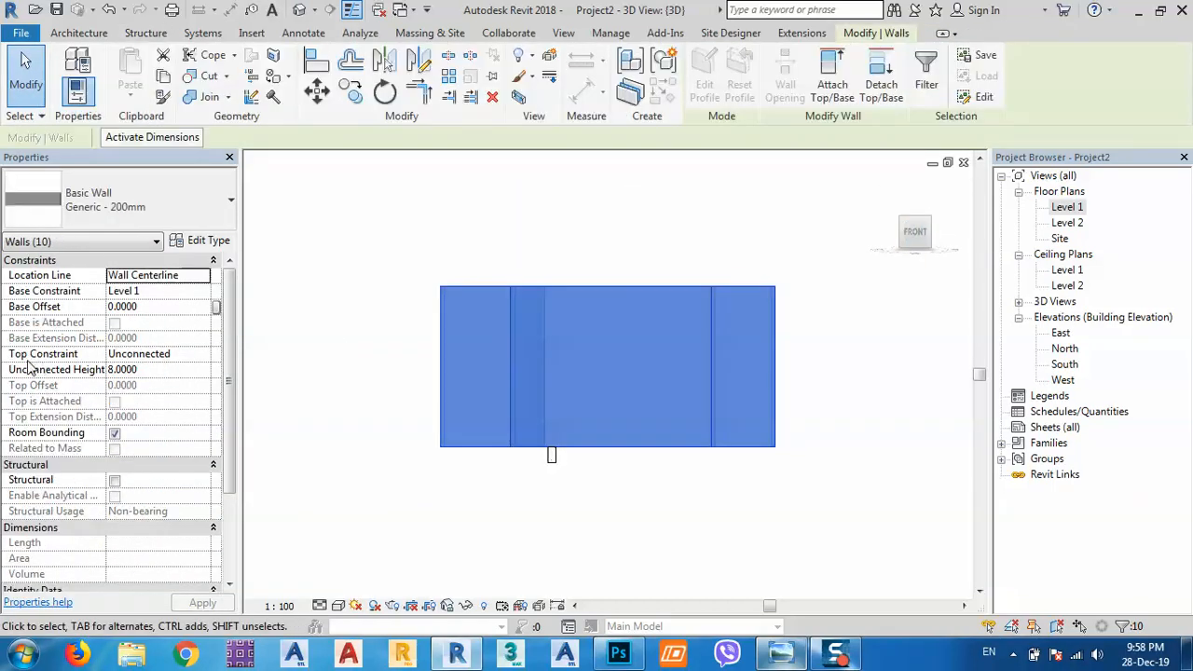
left_click(172, 355)
left_click(202, 355)
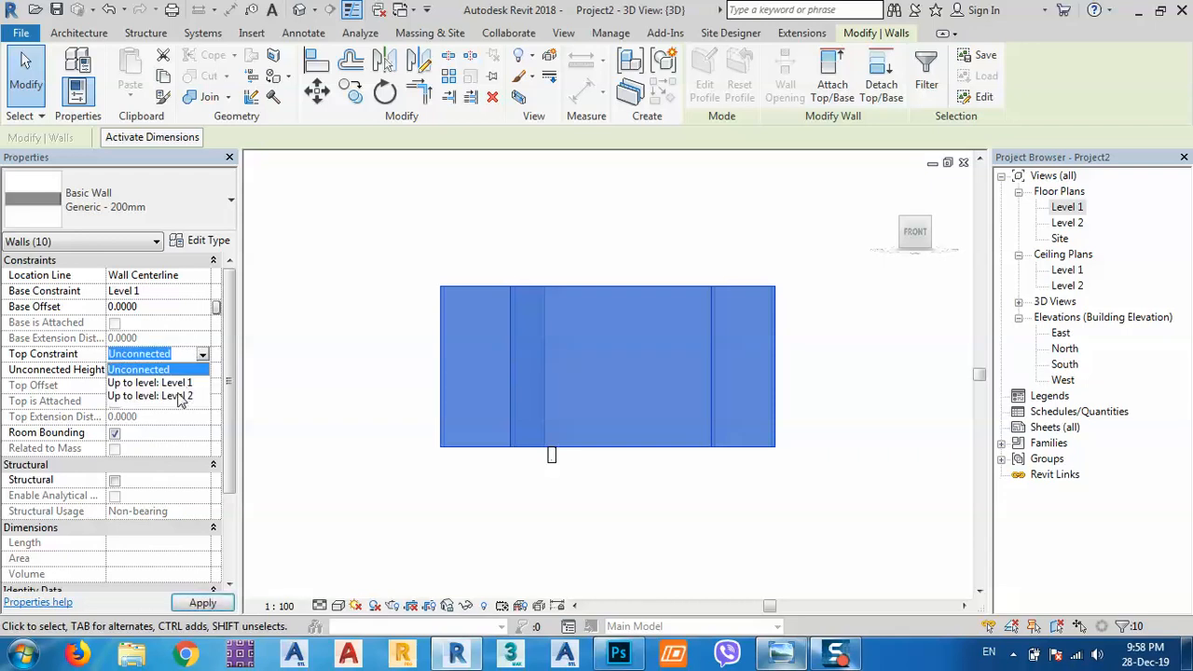
left_click(174, 396)
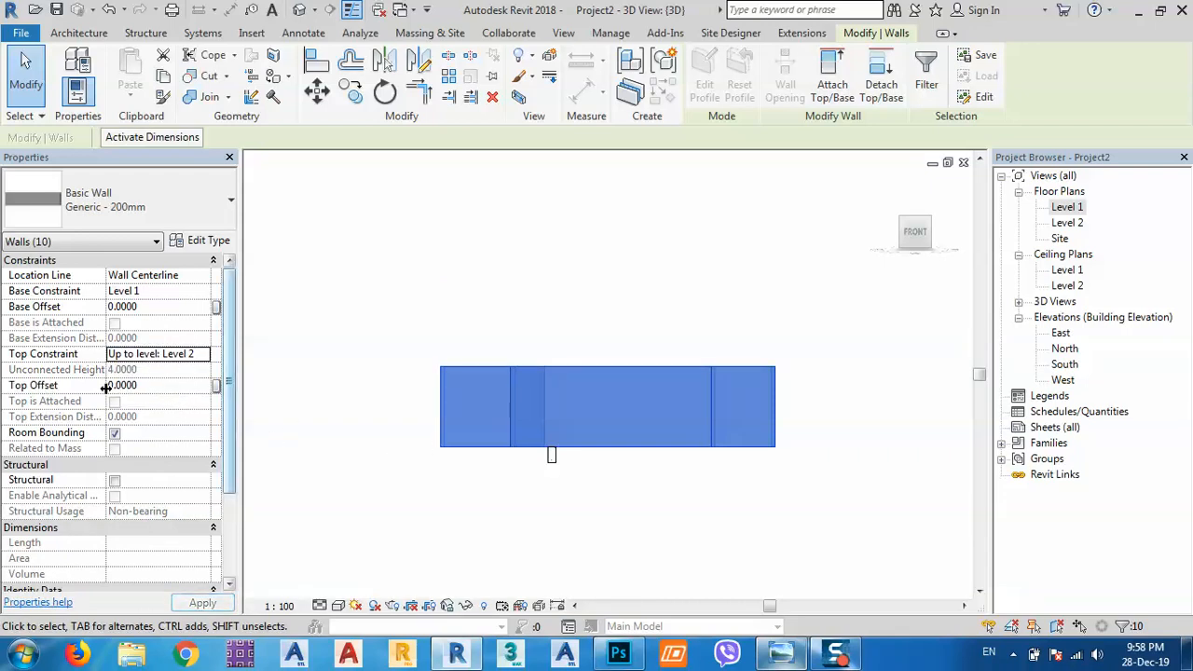
left_click(570, 524)
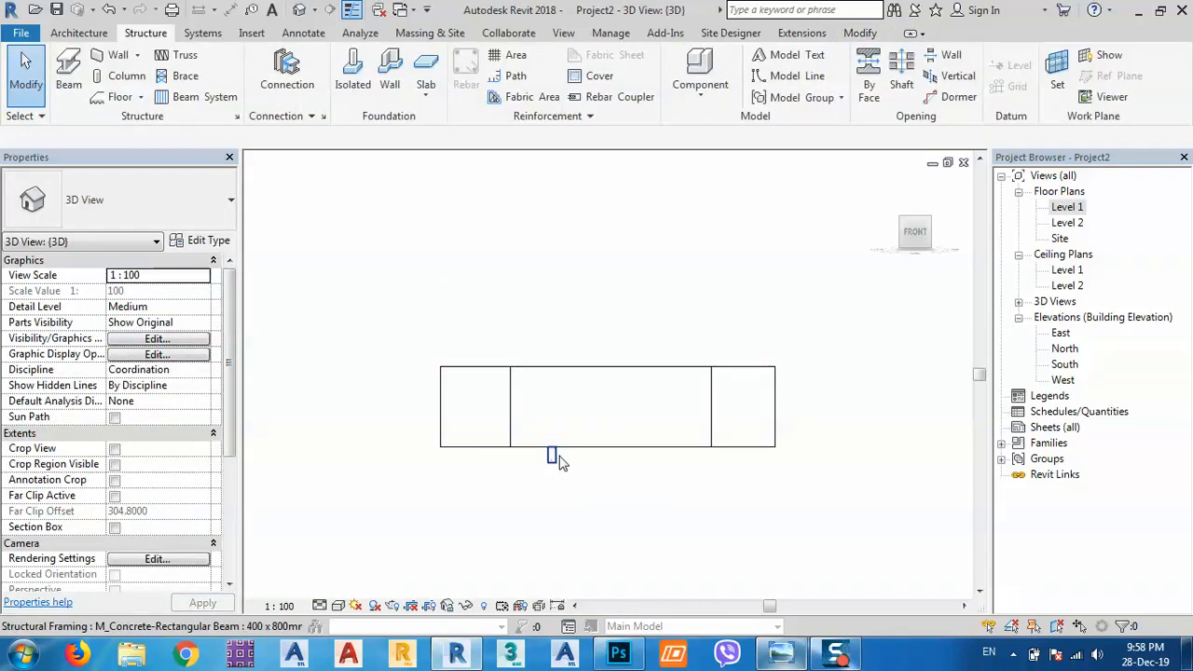
Step: Delete the concrete beam lying below the walls at Level 1
left_click(558, 458)
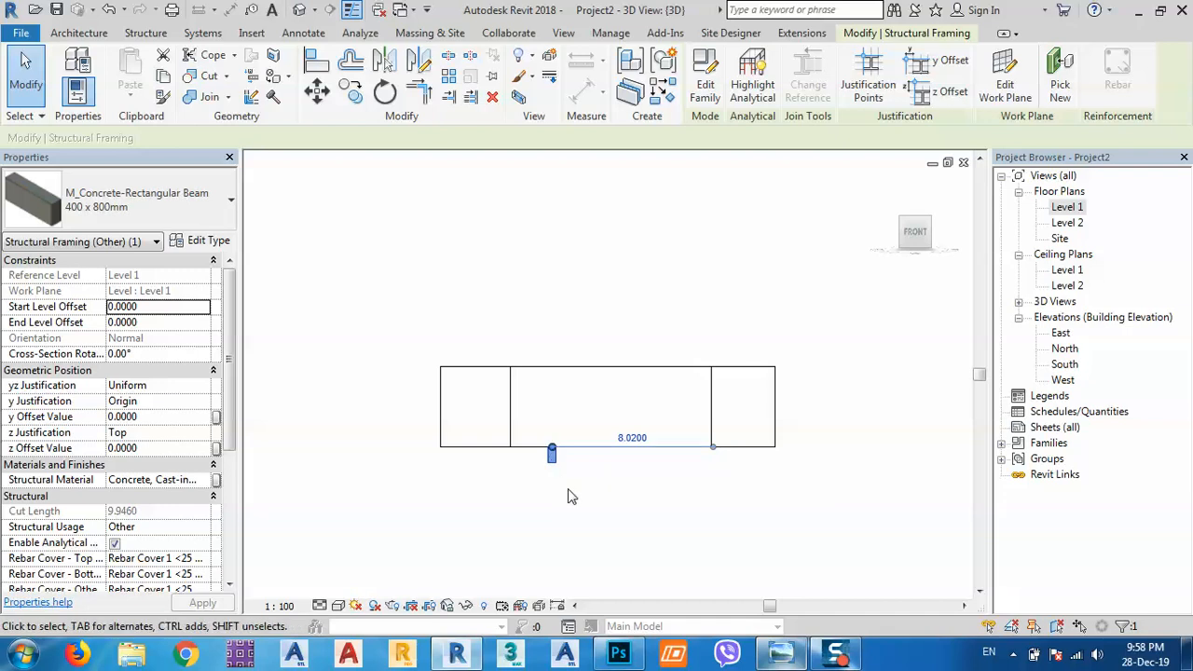
left_click(571, 497)
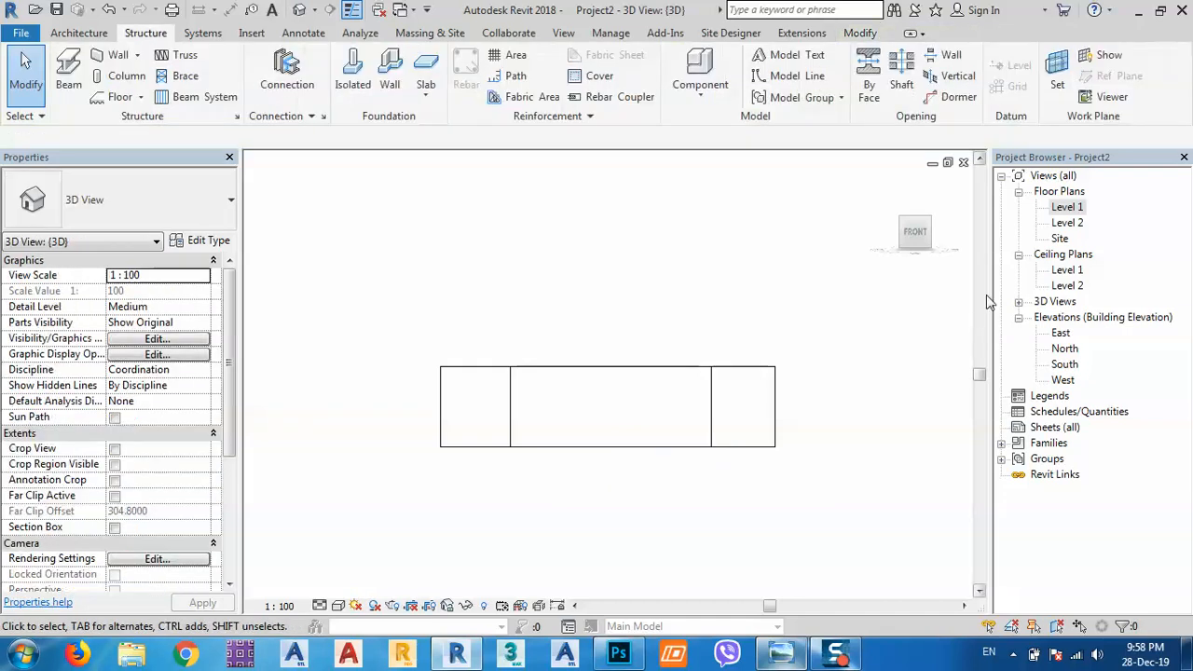
Step: Open the Level 2 floor plan, start the Beam command, and check the roof beam positions in the concrete shell photo
double_click(1067, 223)
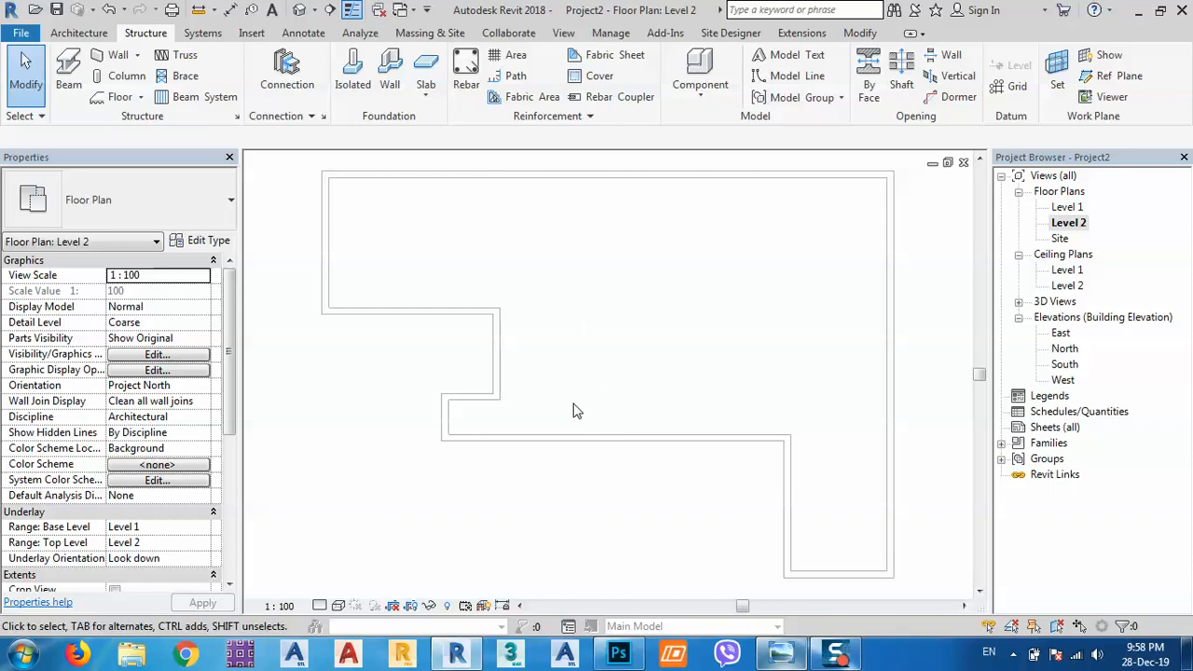
middle_click_drag(578, 341, 542, 311)
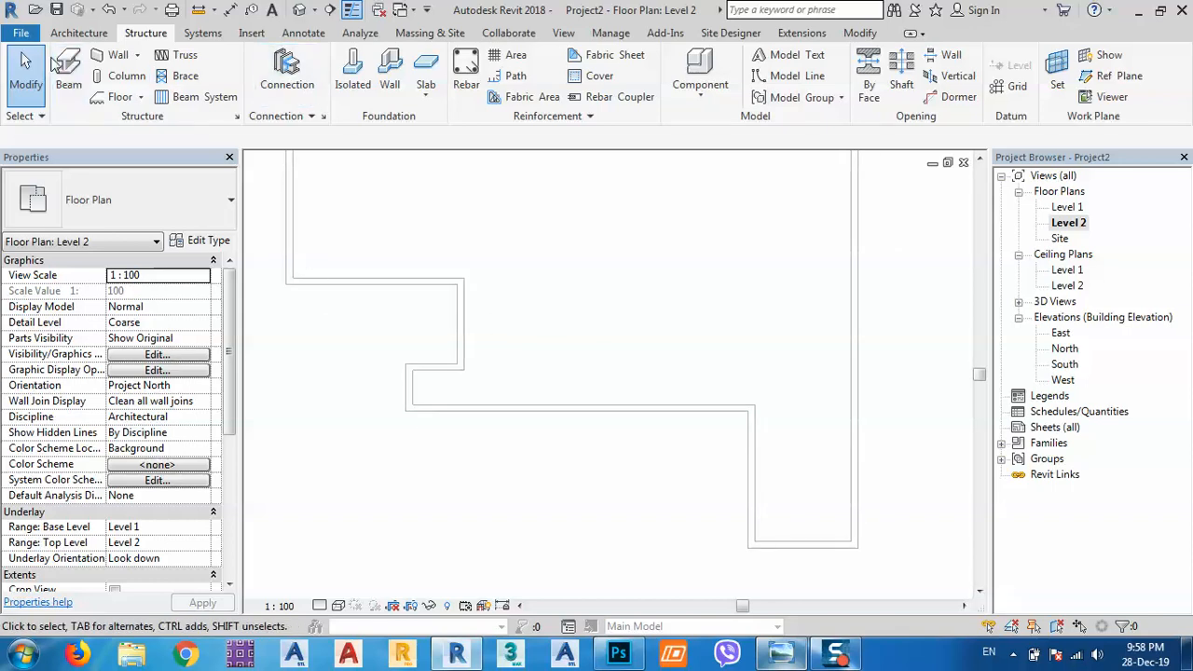
left_click(58, 64)
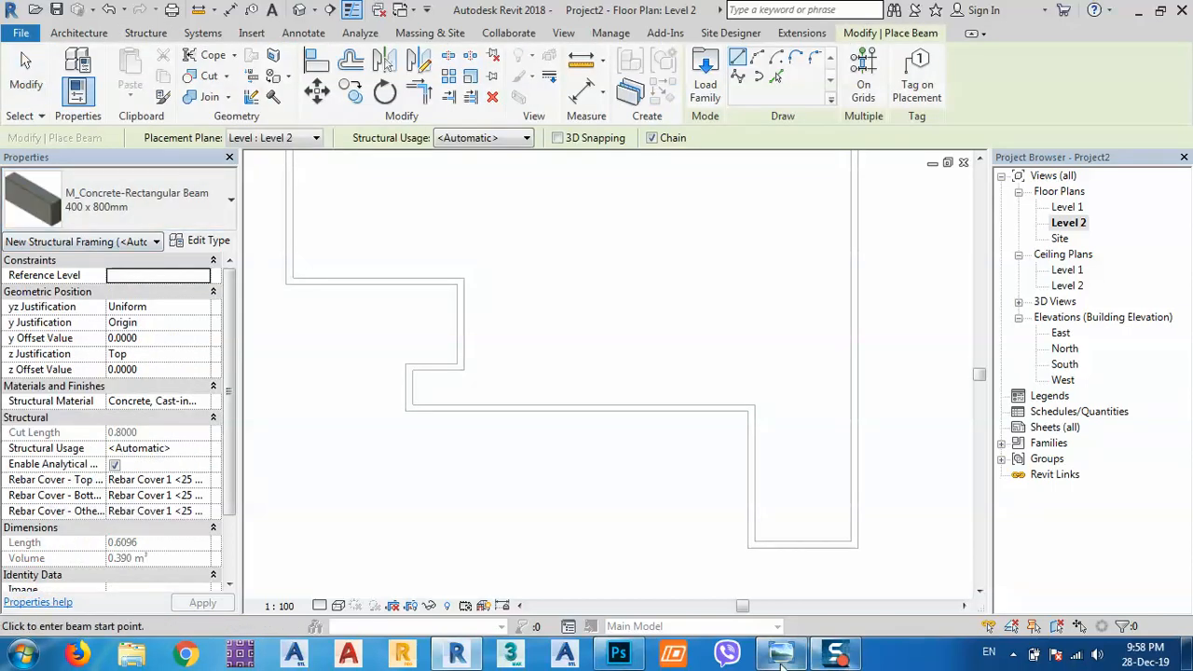
left_click(781, 657)
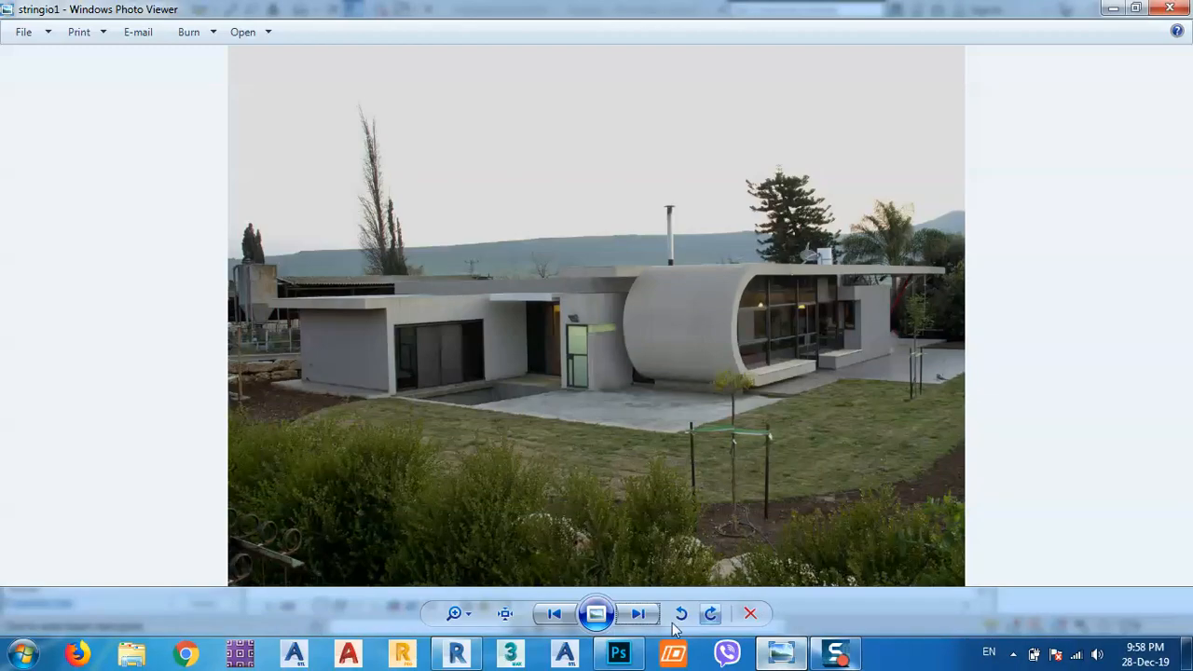
left_click(552, 615)
left_click(553, 615)
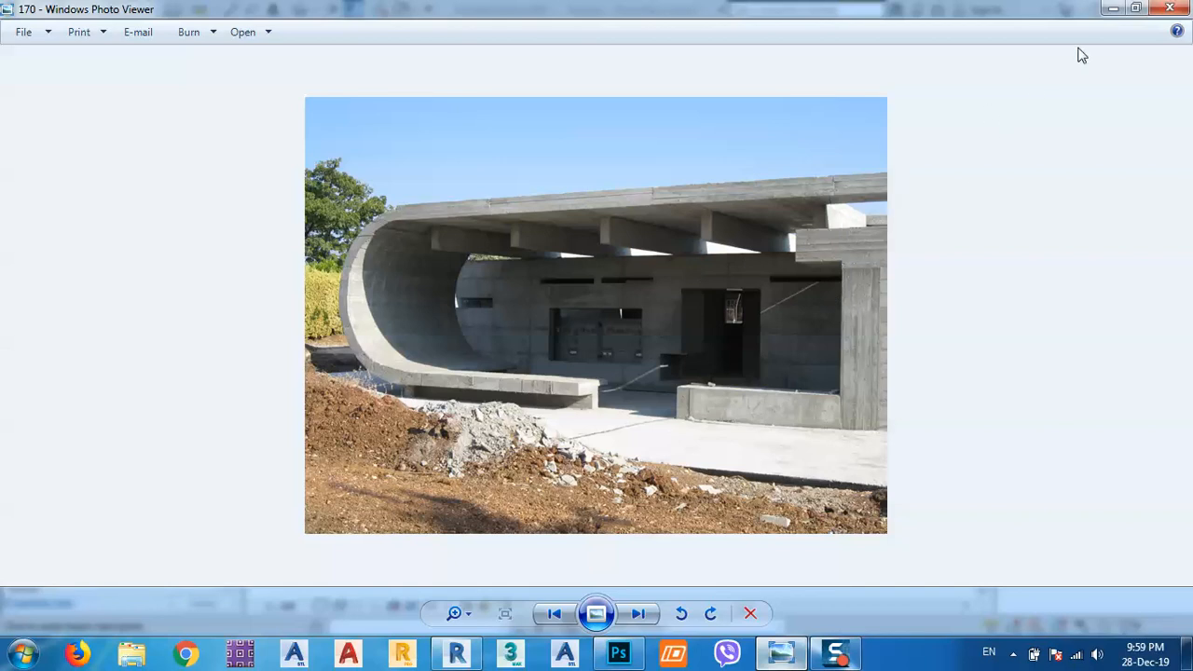
left_click(1113, 8)
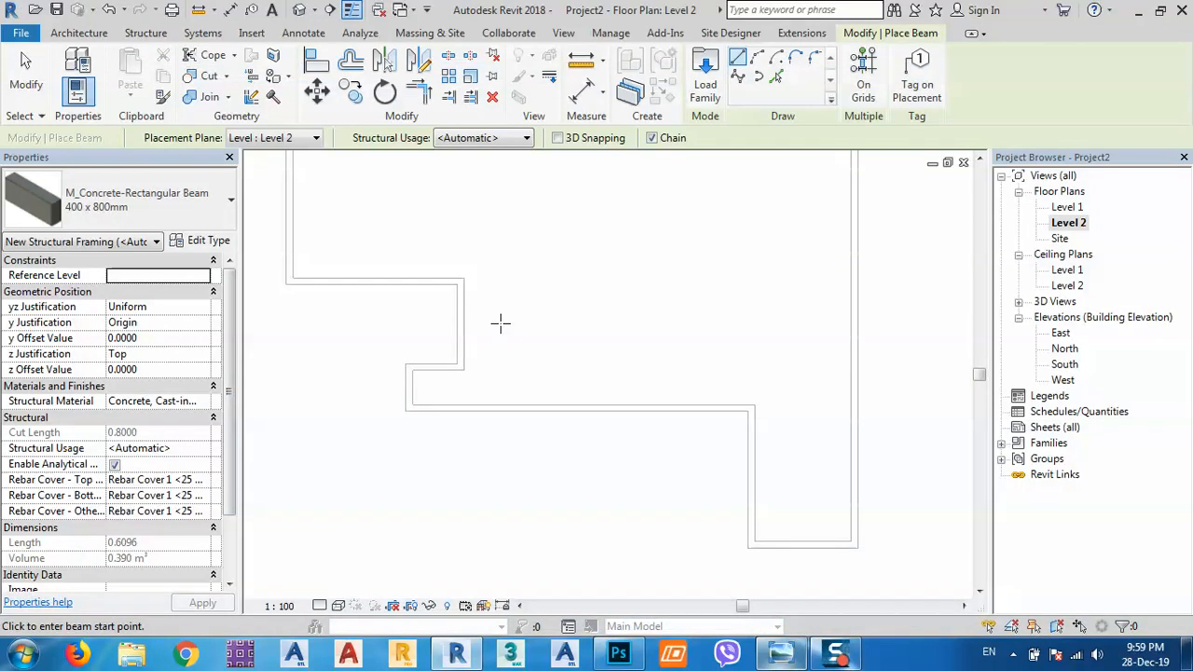
left_click(410, 407)
left_click(785, 658)
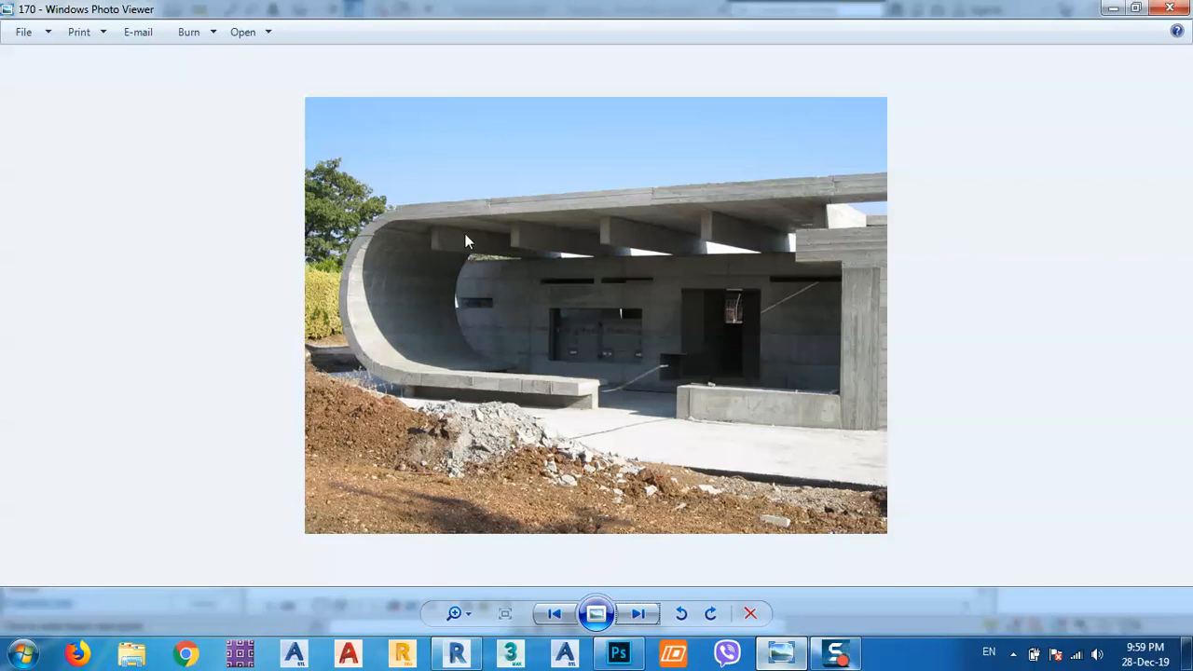
left_click(1113, 11)
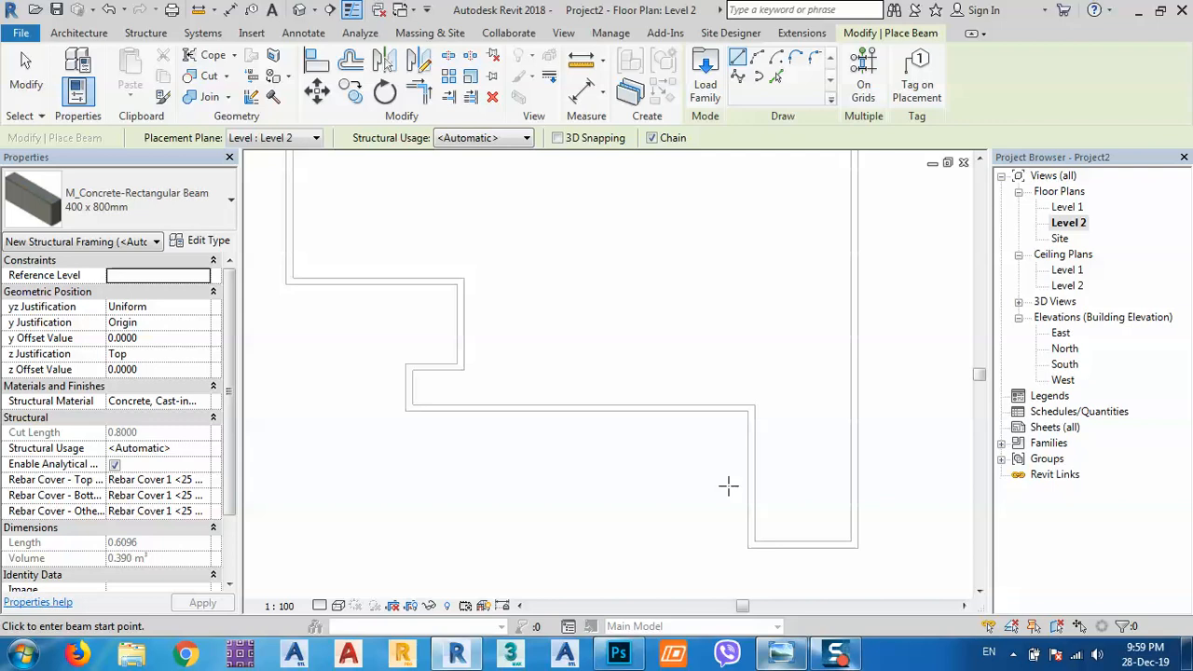
Step: Draw a 400 x 800mm concrete beam about 9.9 m long on Level 2, from beyond the long south wall to the north wall, and end the command
left_click(726, 486)
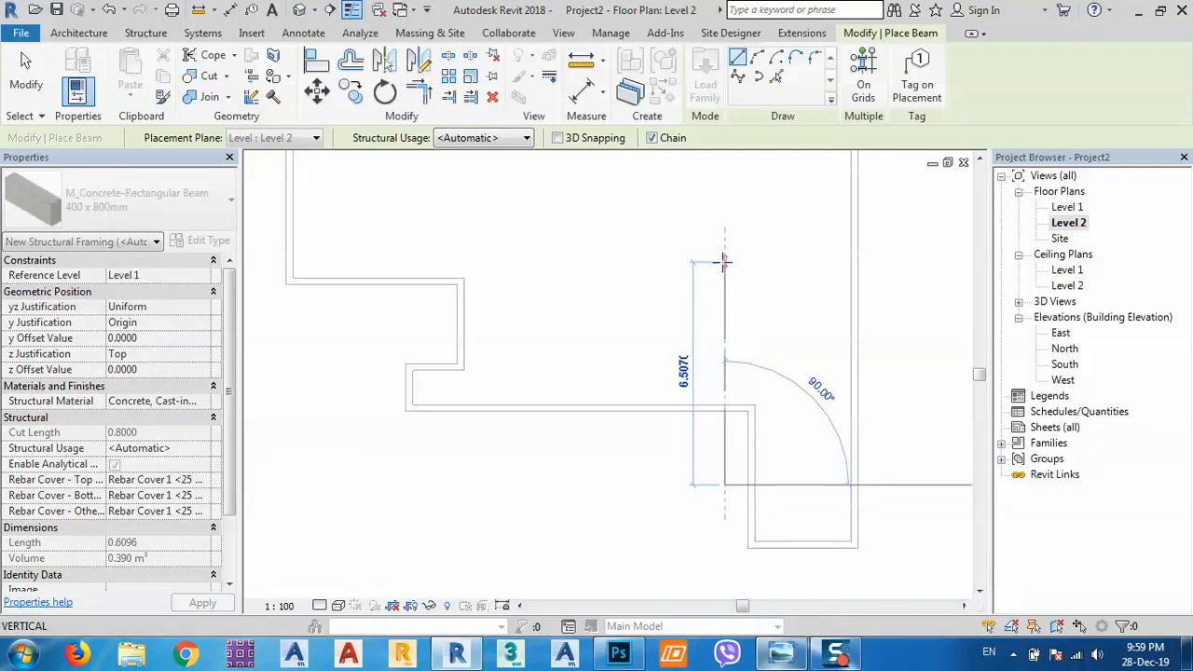
middle_click_drag(726, 282, 728, 360)
scroll(683, 478, "down", 1)
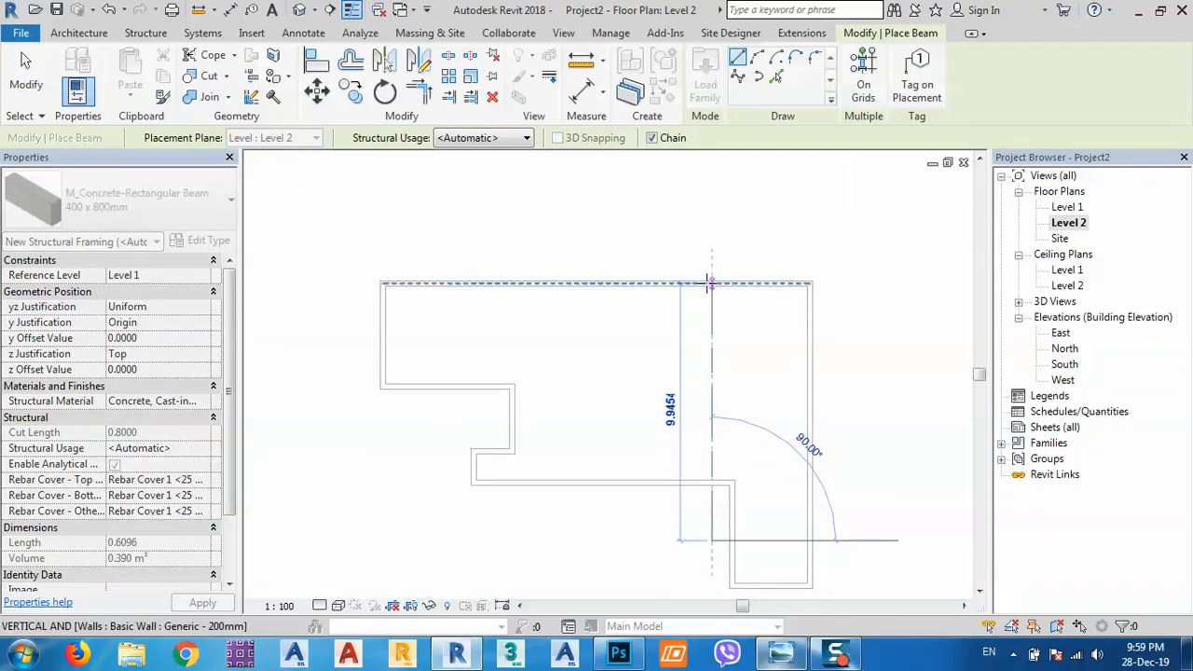
left_click(712, 281)
right_click(708, 349)
left_click(720, 359)
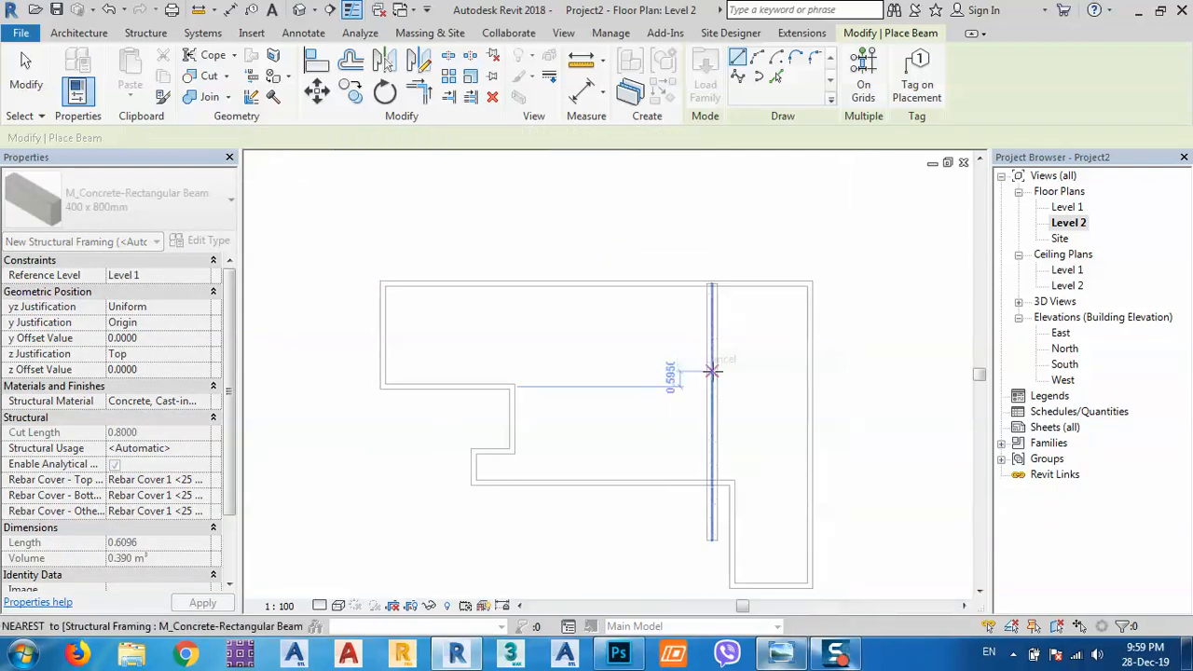
right_click(654, 360)
left_click(682, 378)
Step: Compare the beam's position and southern overhang in the Level 2 plan with the roof beams in the concrete shell photo
middle_click_drag(687, 479, 640, 375)
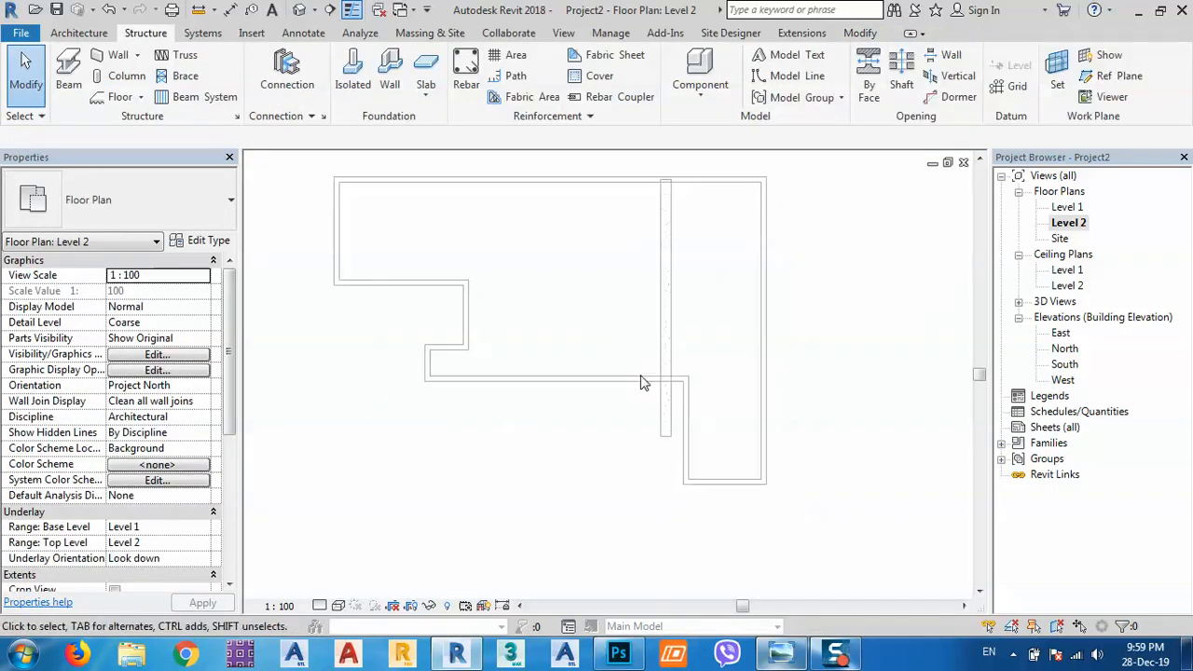
scroll(665, 420, "up", 1)
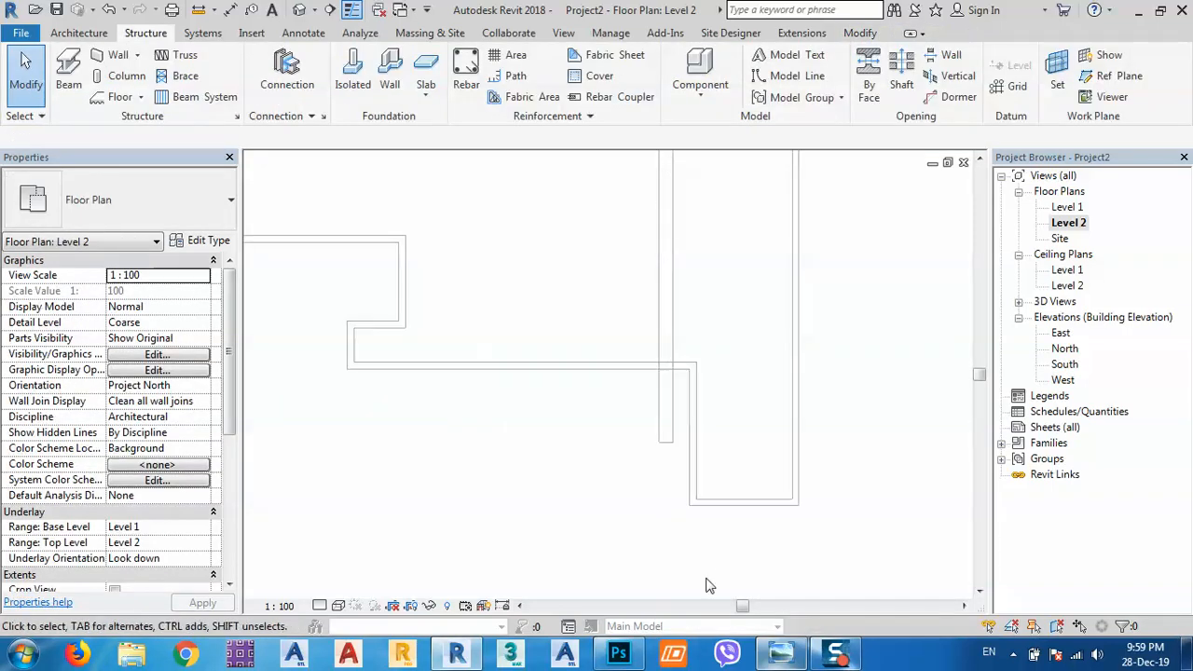
left_click(783, 651)
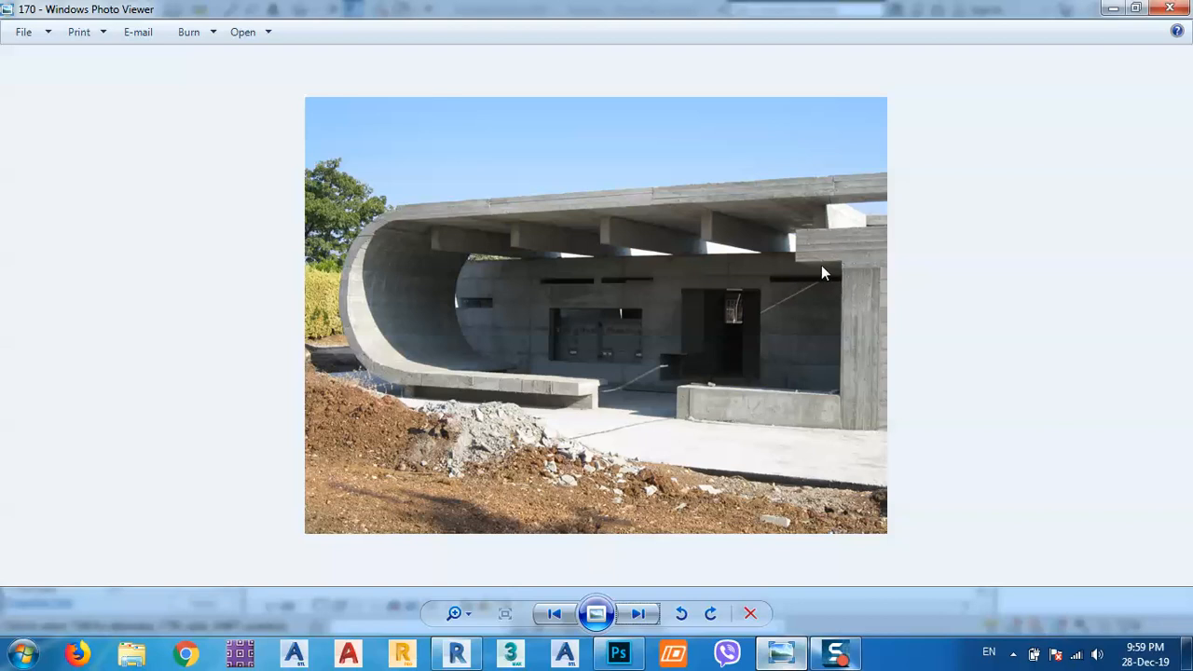
left_click(1113, 9)
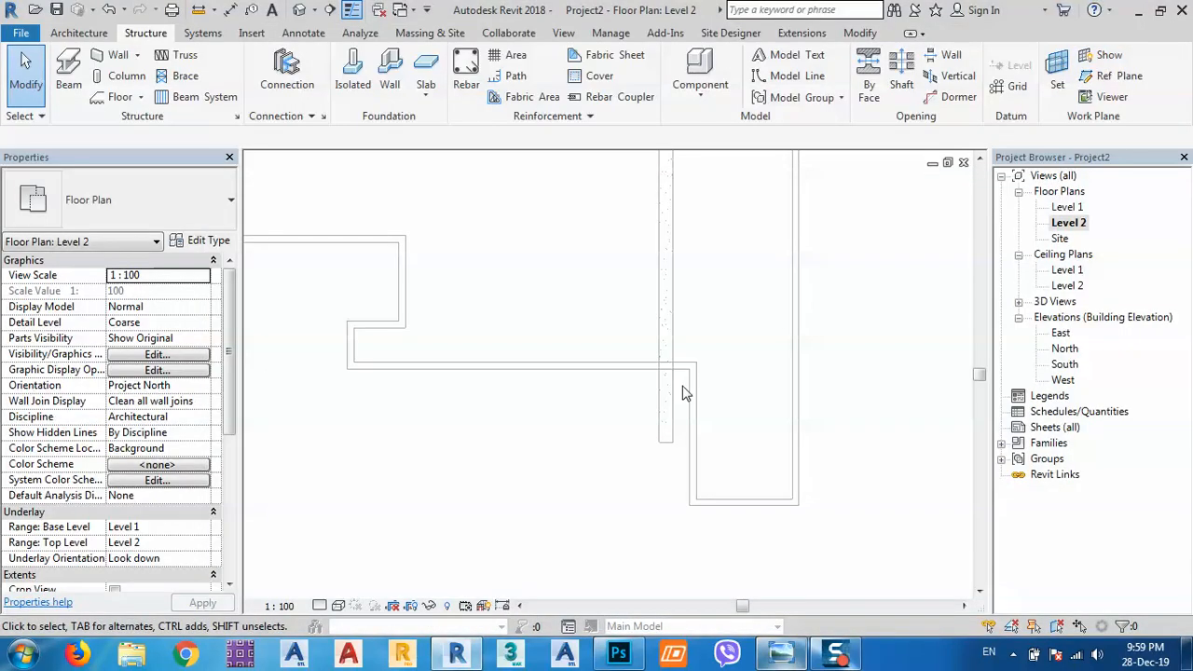
middle_click_drag(672, 424, 666, 391)
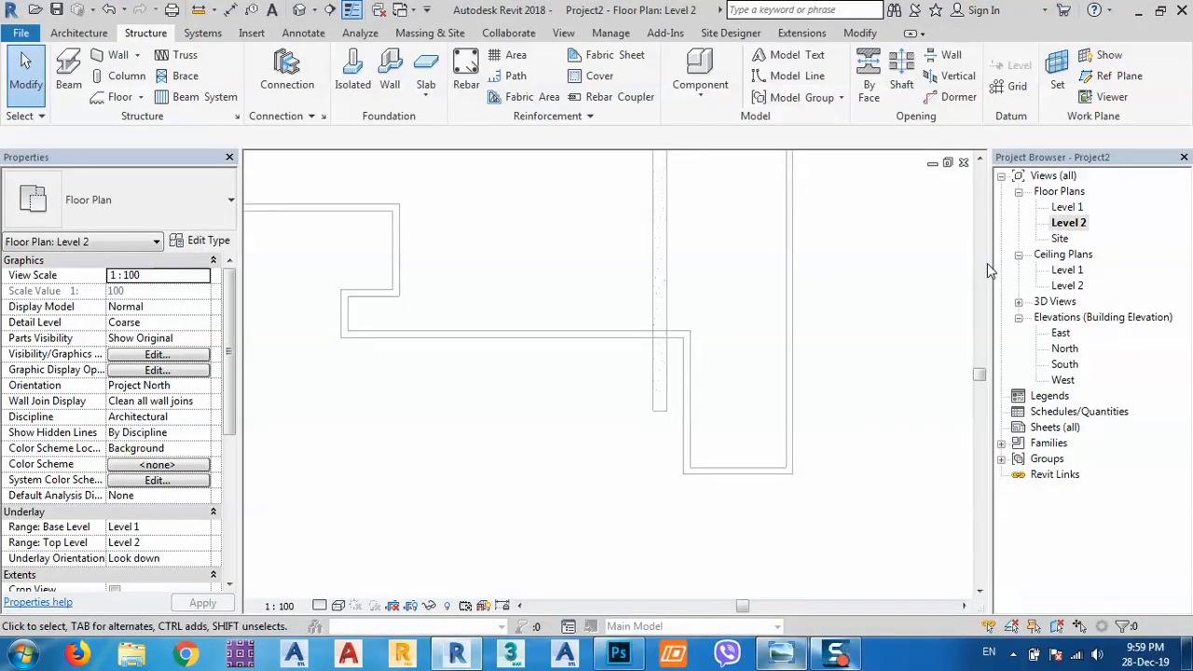
double_click(1070, 223)
left_click_drag(703, 238, 586, 283)
middle_click_drag(586, 289, 598, 352)
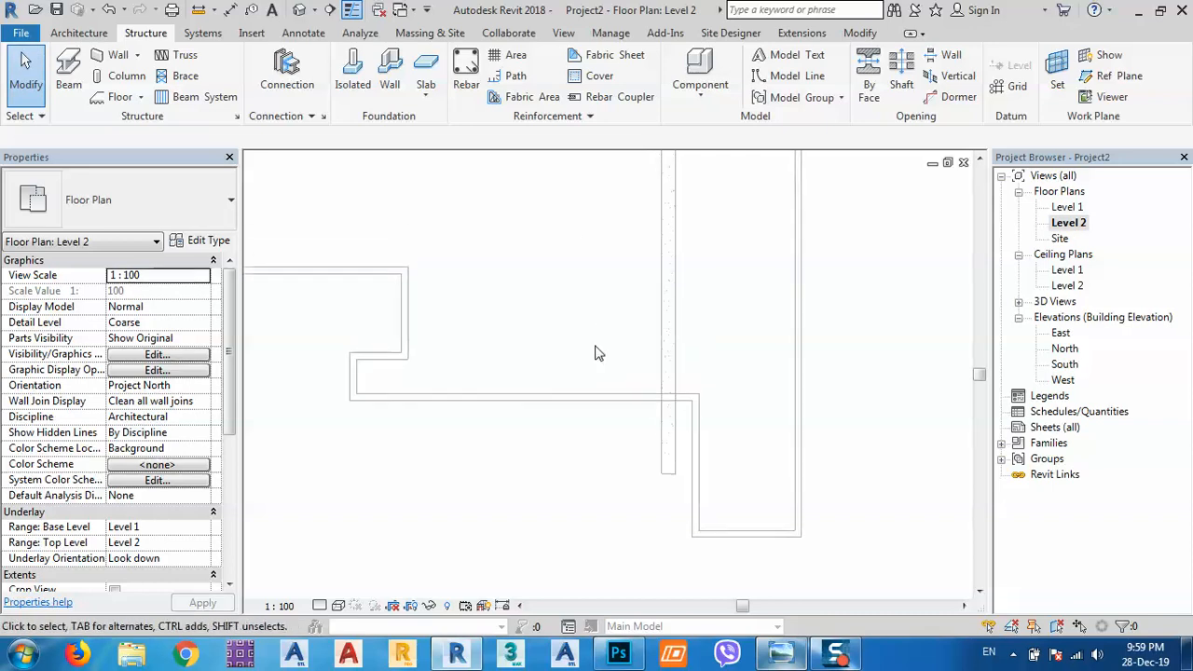
Step: Open the 3D view and select the 400 x 800mm concrete roof beam
left_click(298, 10)
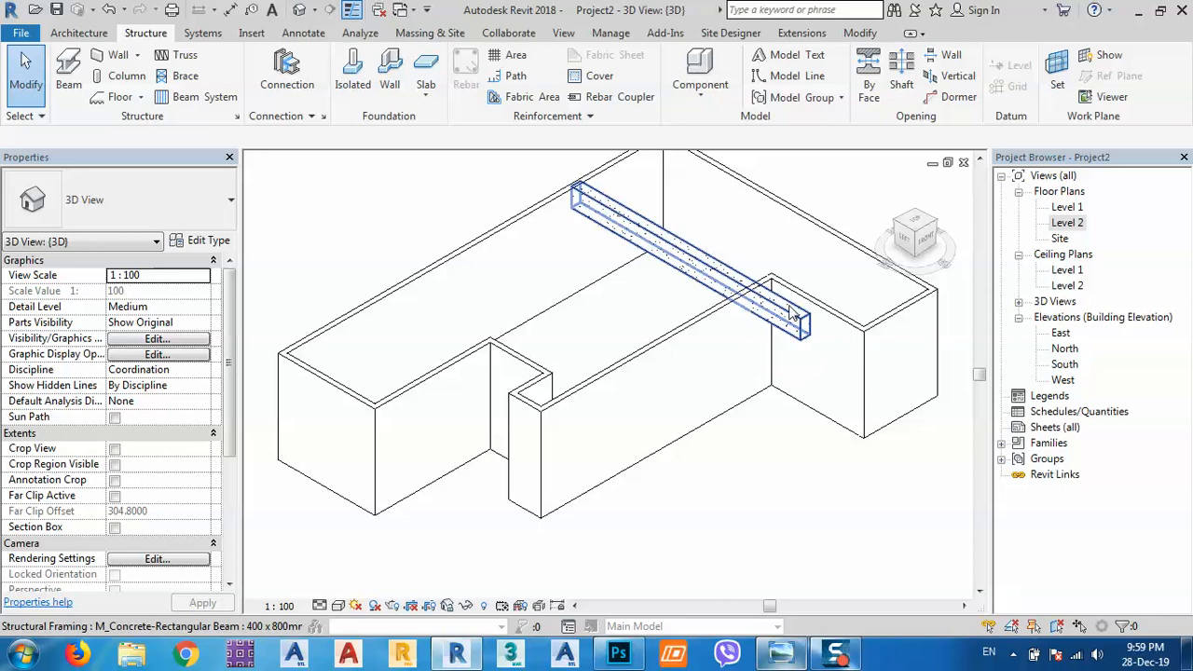
scroll(732, 358, "up", 2)
left_click(739, 375)
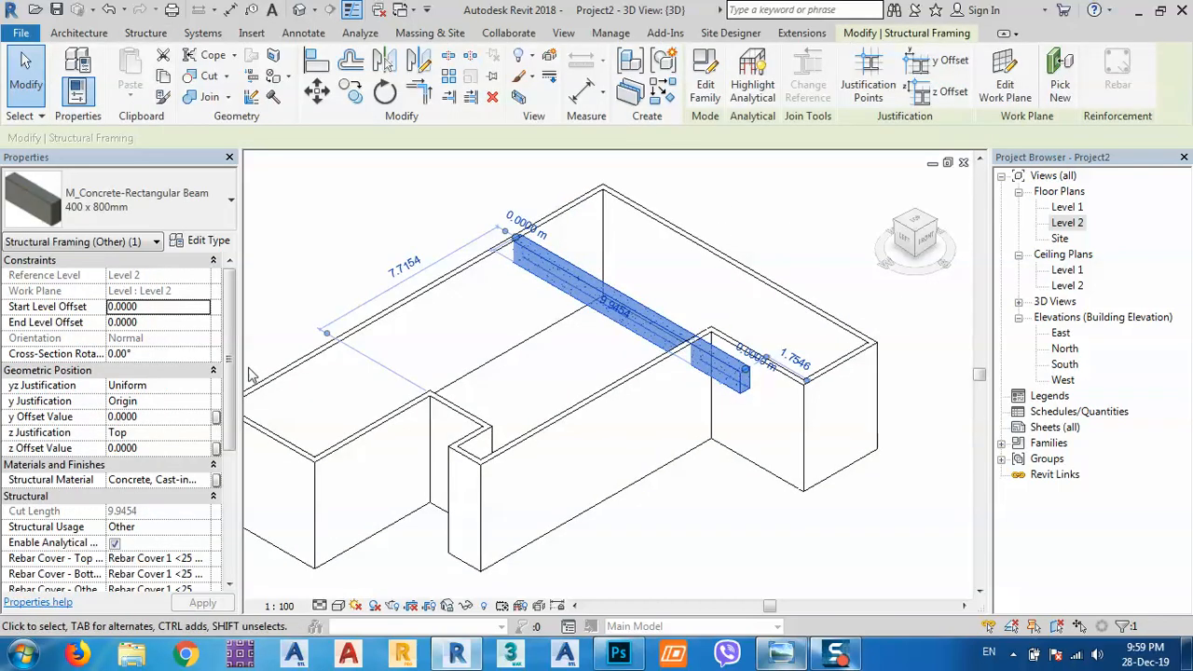
left_click(159, 308)
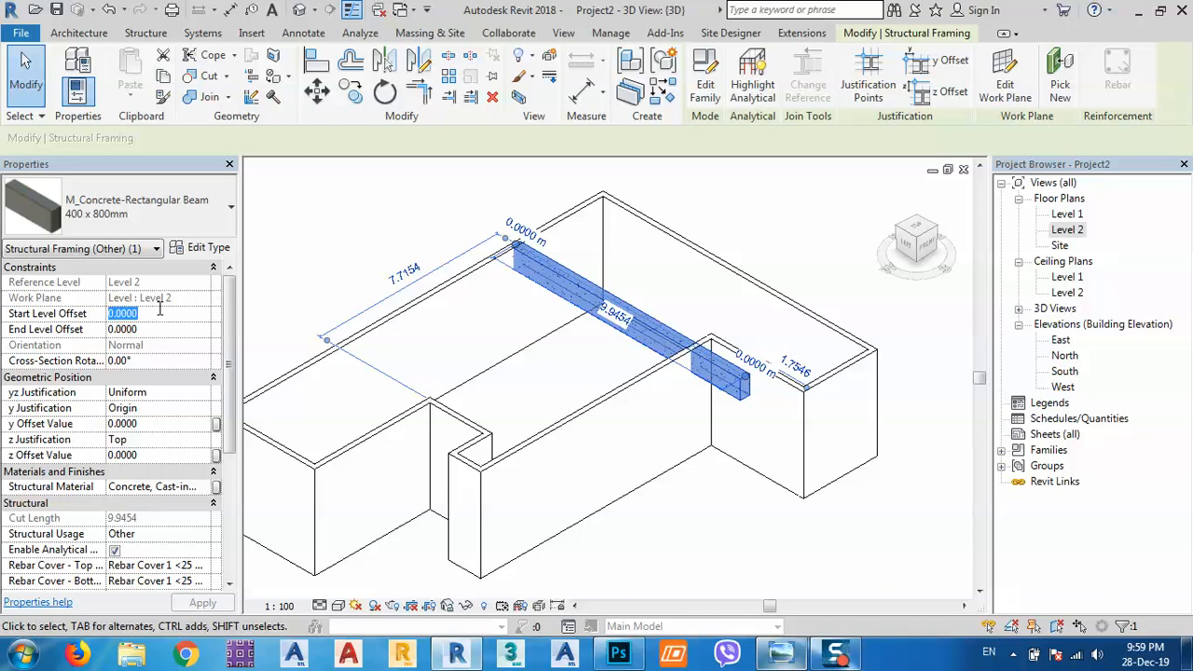
left_click(589, 350)
left_click(745, 384)
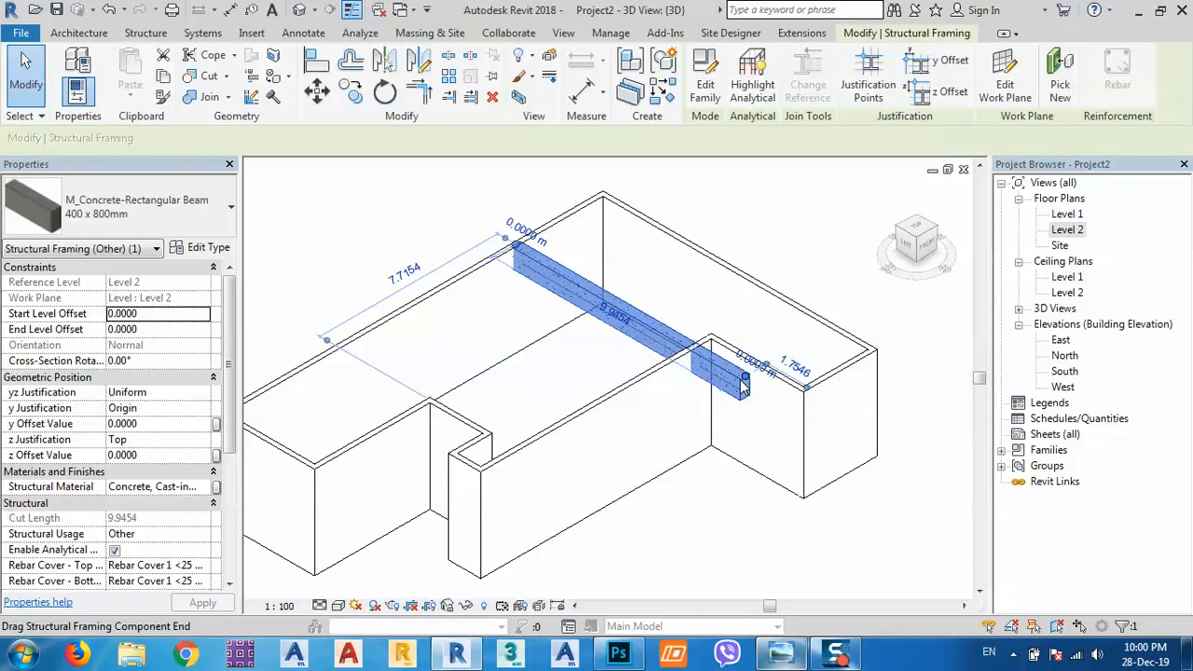
Step: Try a height h of 0.6 m for the beam type, restore it to 0.8 m, and accept the type properties
left_click(191, 250)
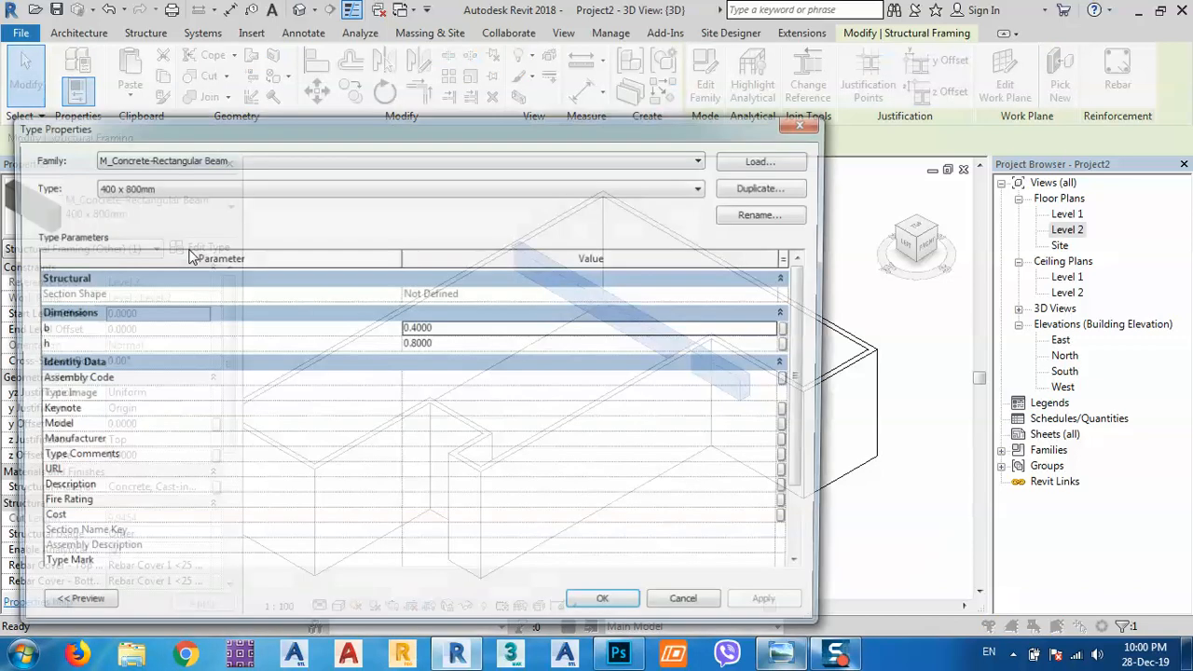
left_click(450, 344)
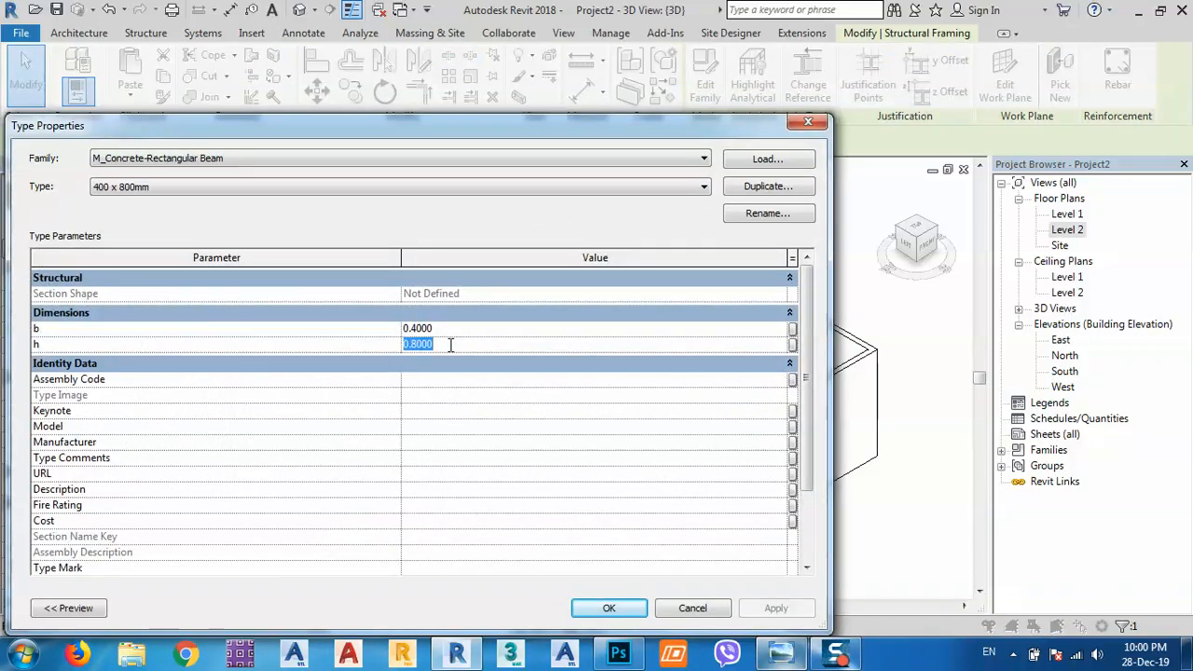
type("0.6")
key("Return")
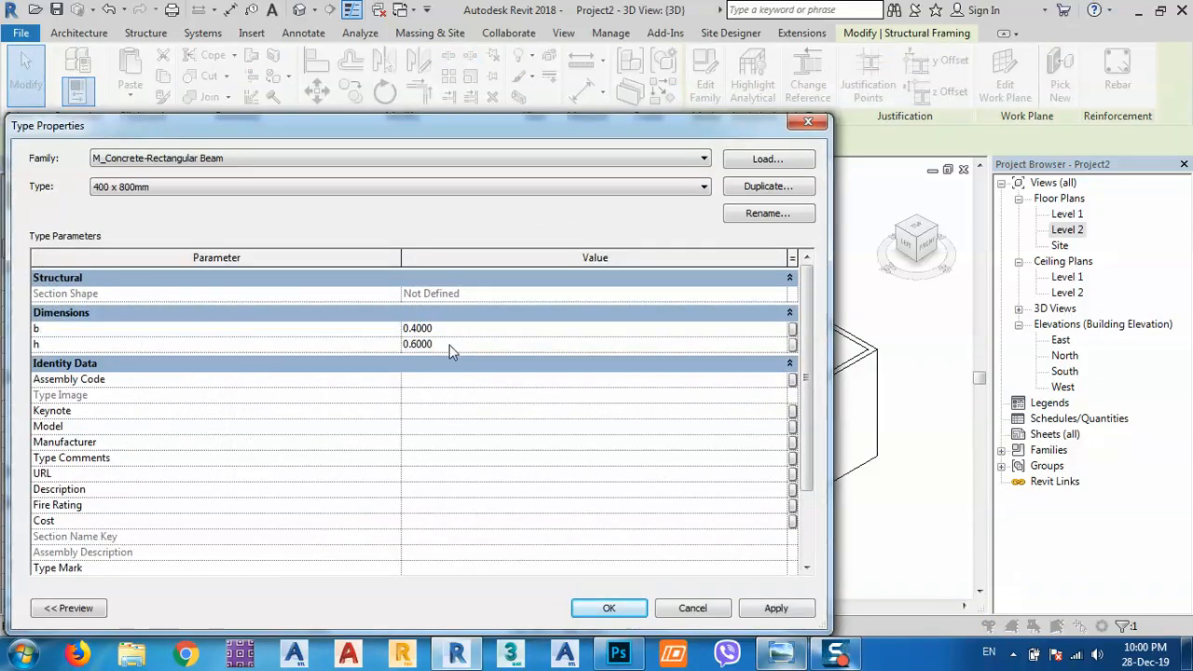
left_click(447, 346)
type("8")
left_click(444, 347)
key("BackSpace")
type(".8")
key("Return")
left_click(777, 608)
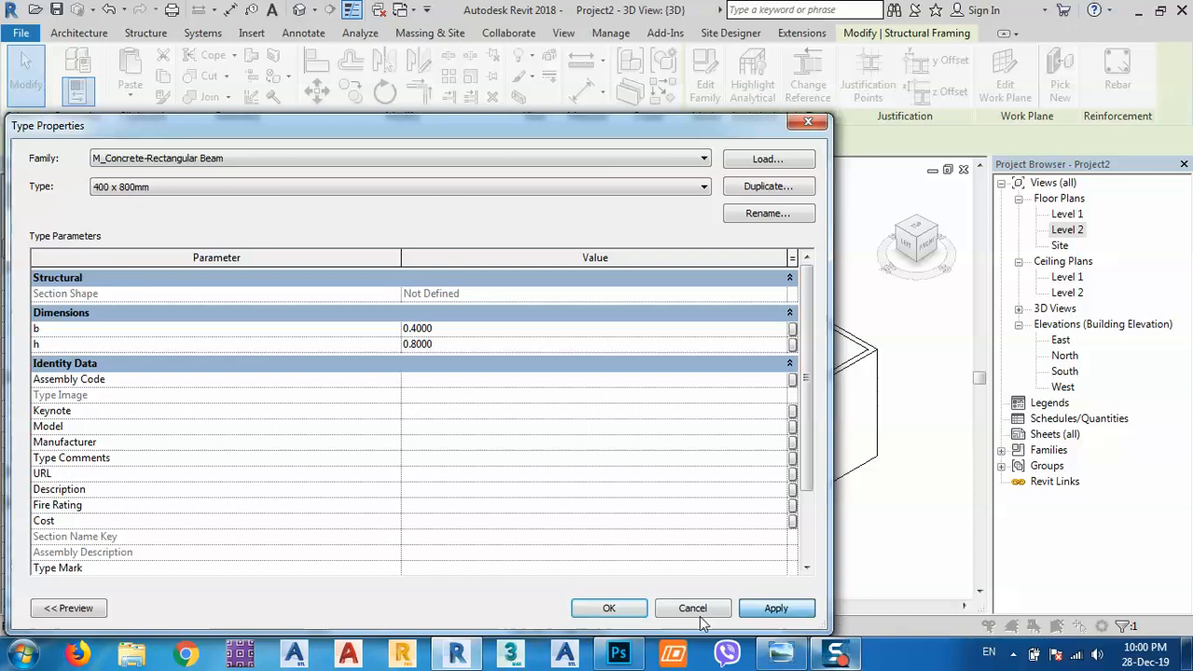
left_click(609, 607)
Step: Set the roof beam's start and end level offsets to 0.8 m above Level 2
left_click(146, 314)
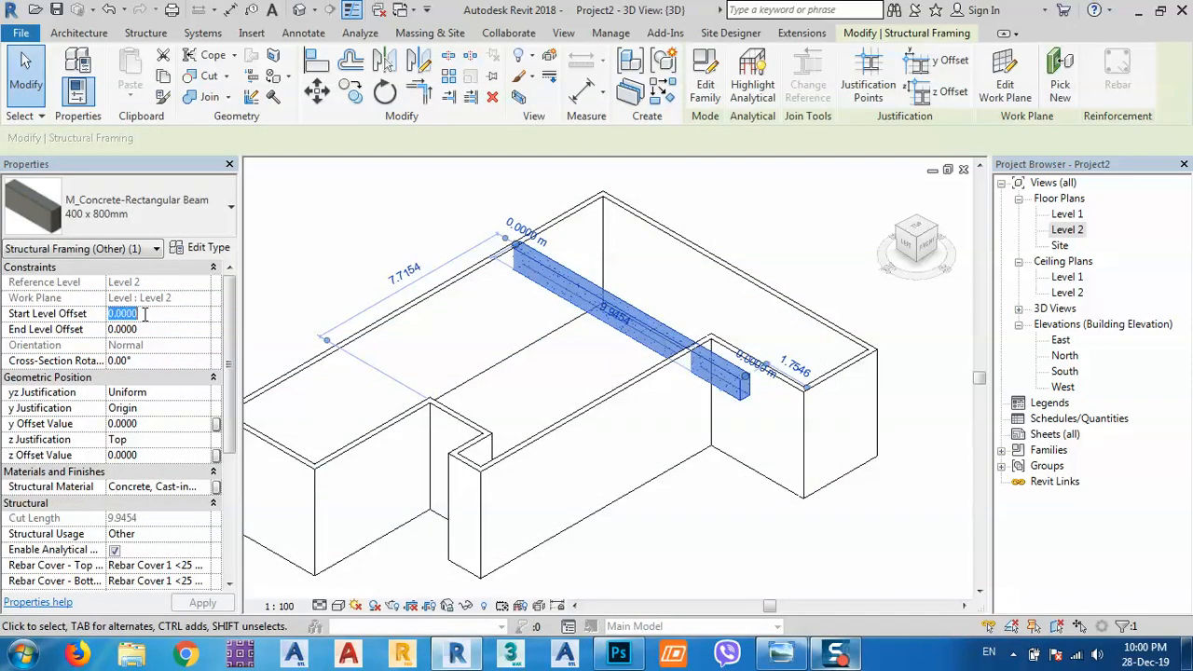
type(".8")
key("Return")
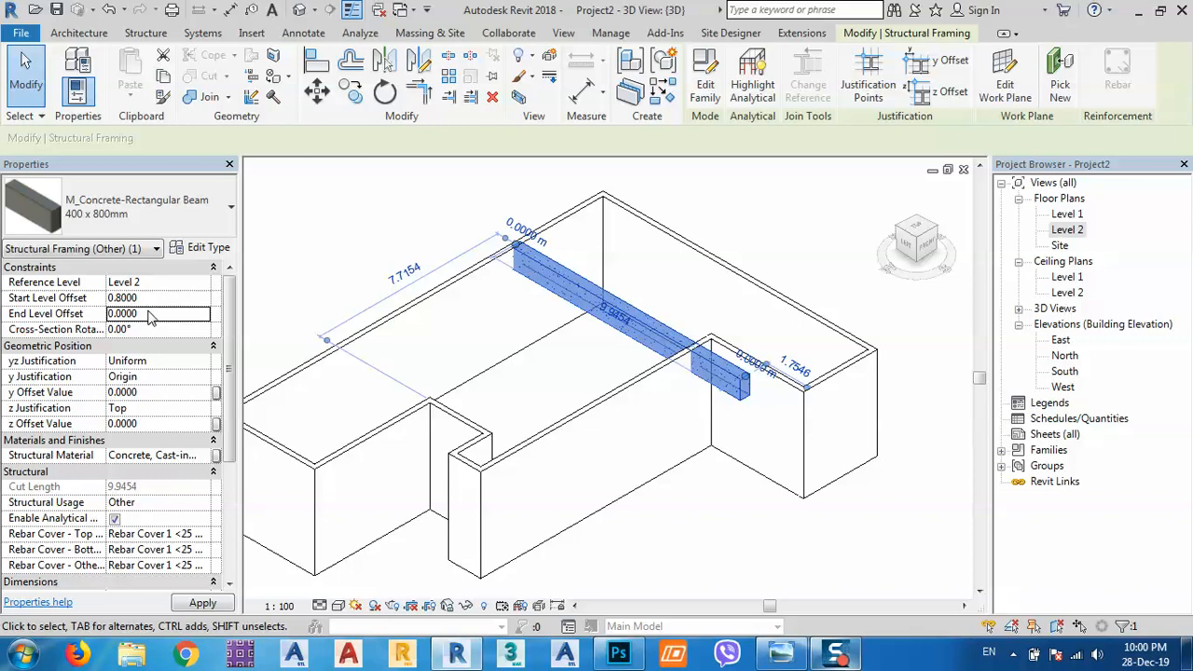
left_click(149, 314)
key("BackSpace")
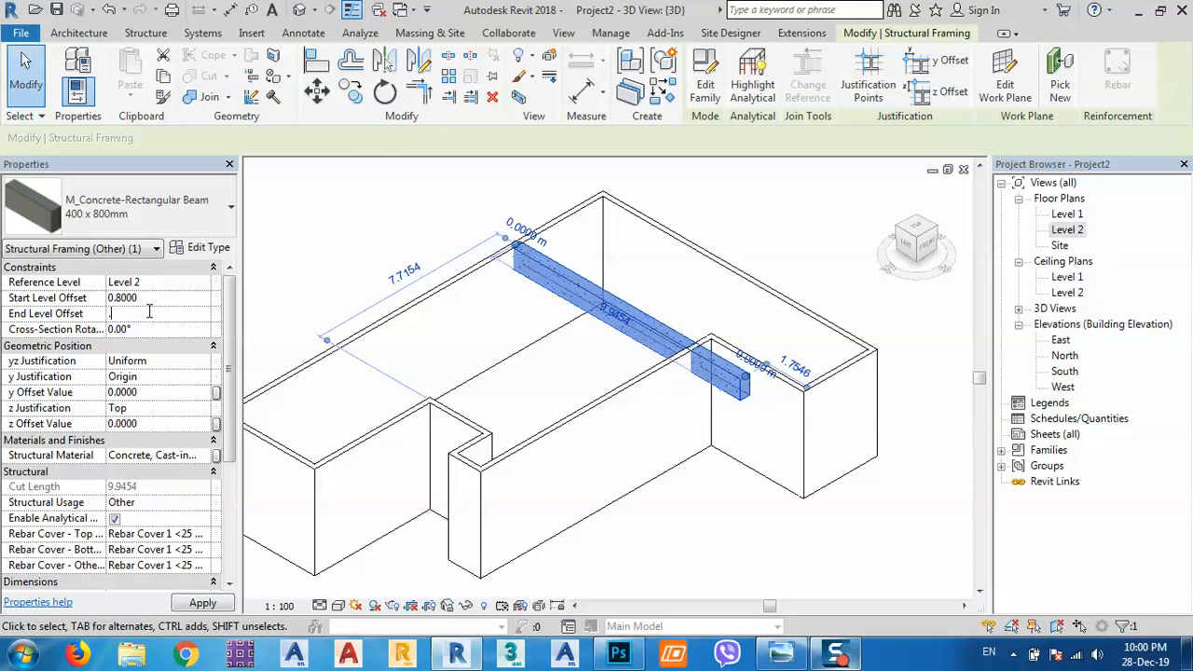
type(".8")
key("Return")
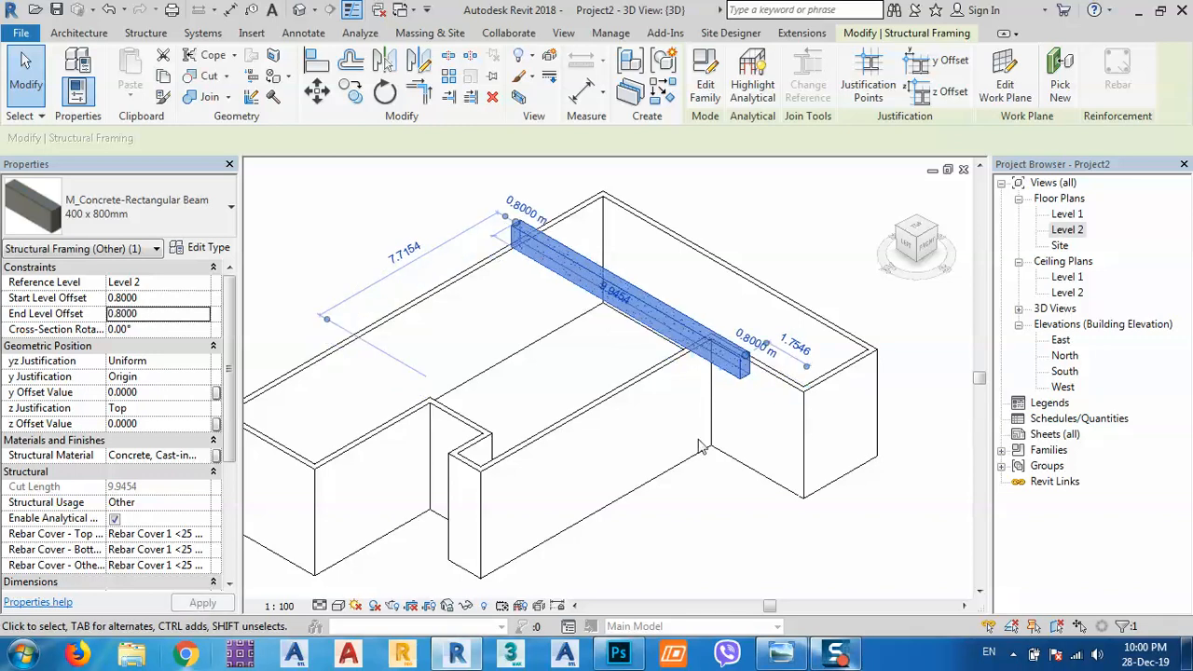
middle_click_drag(685, 336, 650, 451, "shift")
Step: Open the Level 2 floor plan and set the beam's horizontal distance to the east wing's short west wall to 0.8 m
double_click(1076, 231)
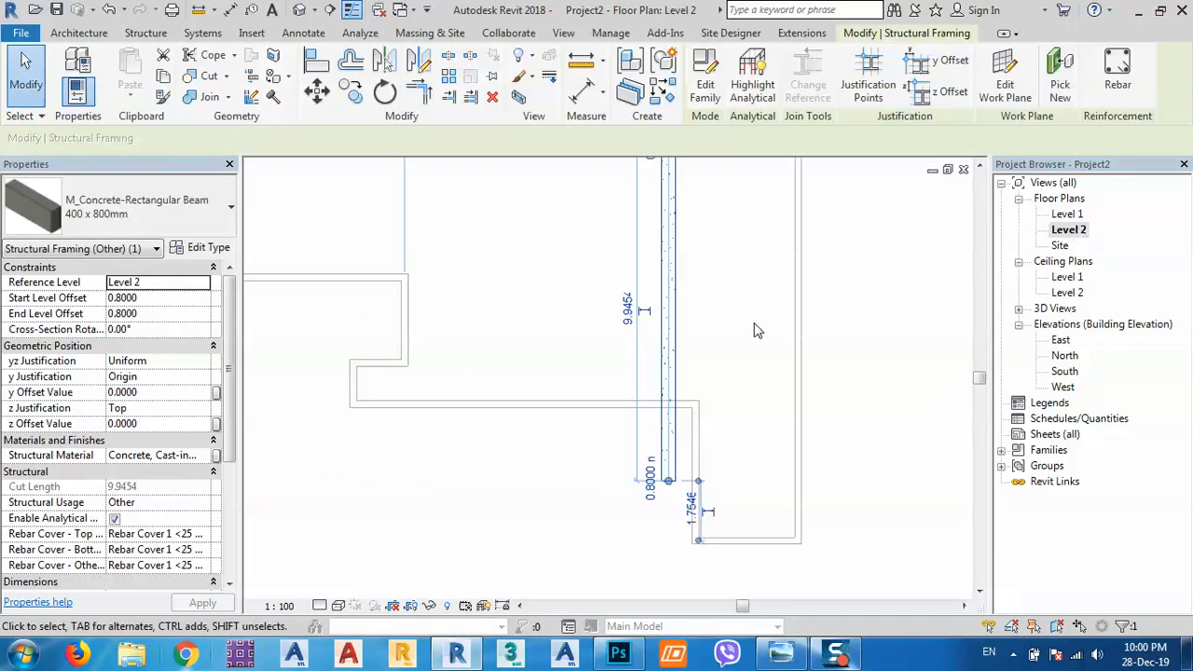
middle_click_drag(729, 340, 750, 372)
scroll(711, 541, "up", 5)
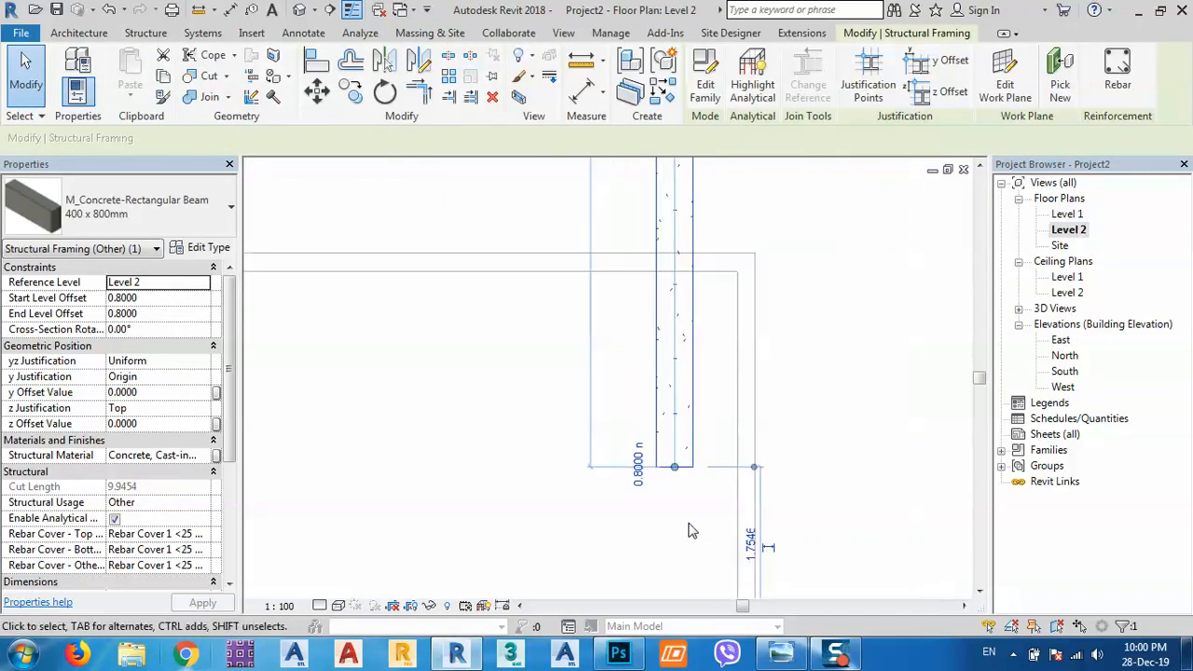
middle_click_drag(691, 522, 660, 377)
key("Escape")
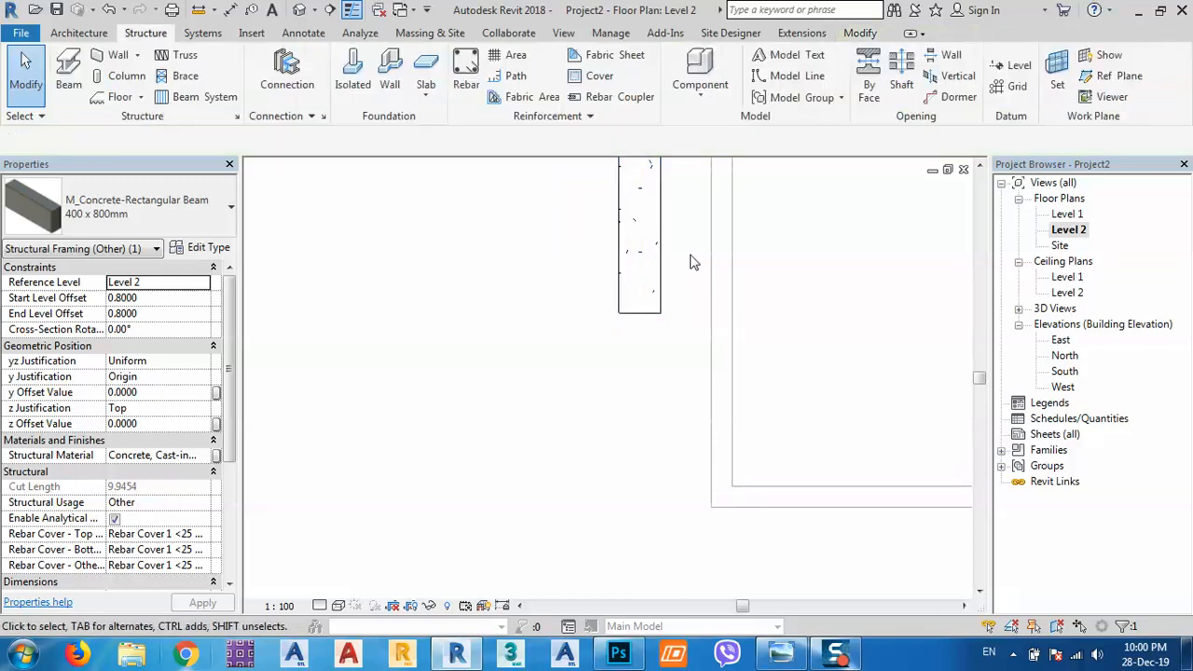
left_click(638, 268)
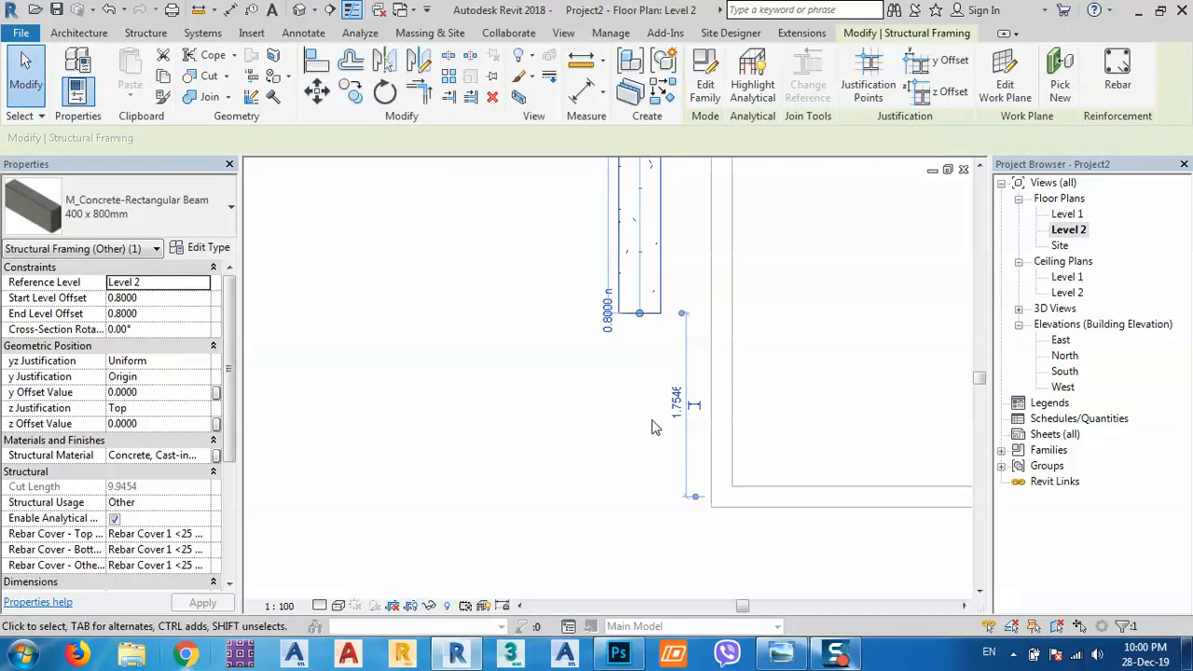
scroll(666, 392, "down", 3)
scroll(665, 244, "down", 3)
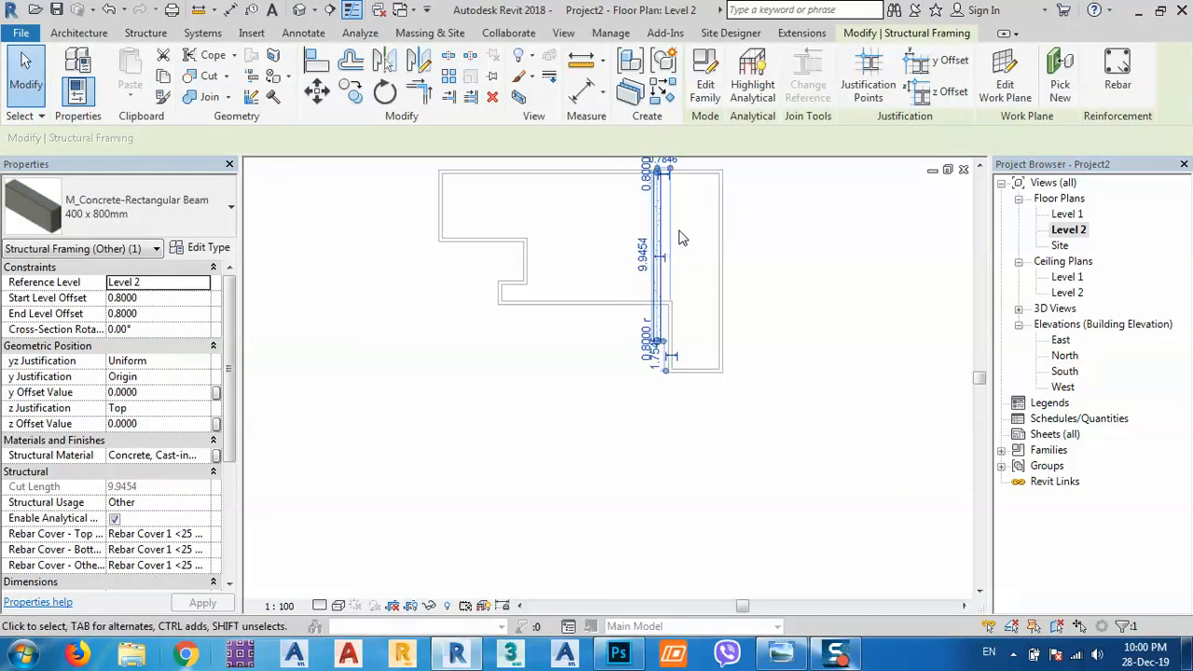
middle_click_drag(681, 235, 677, 317)
scroll(659, 252, "up", 4)
scroll(655, 256, "up", 3)
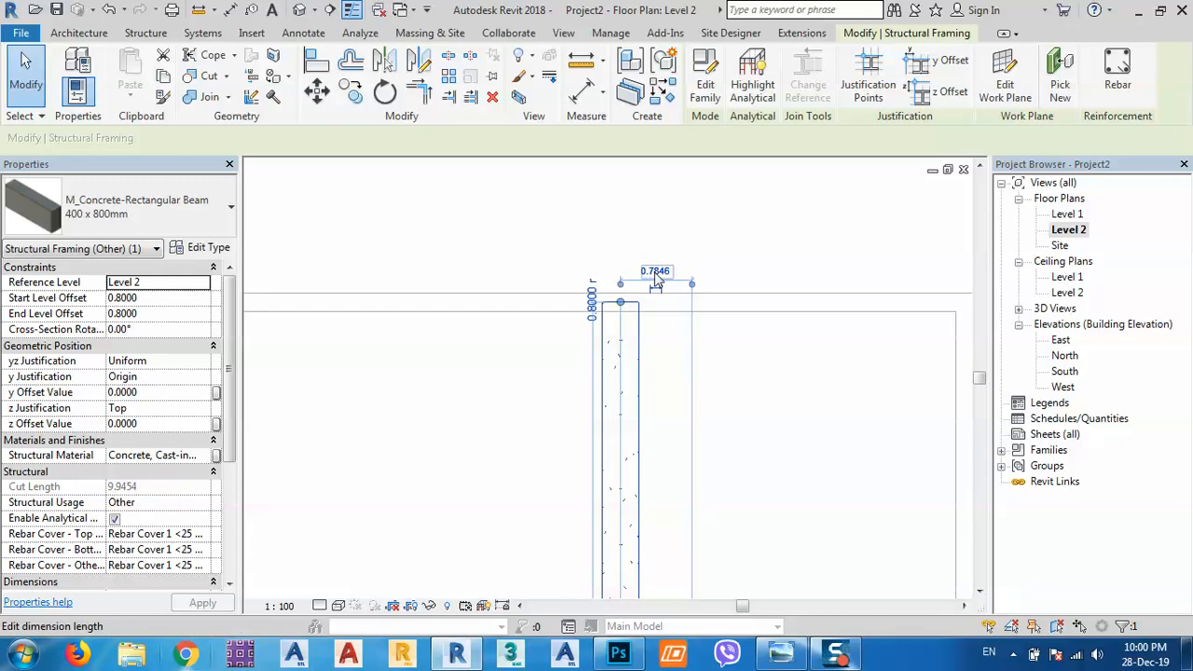
left_click(655, 272)
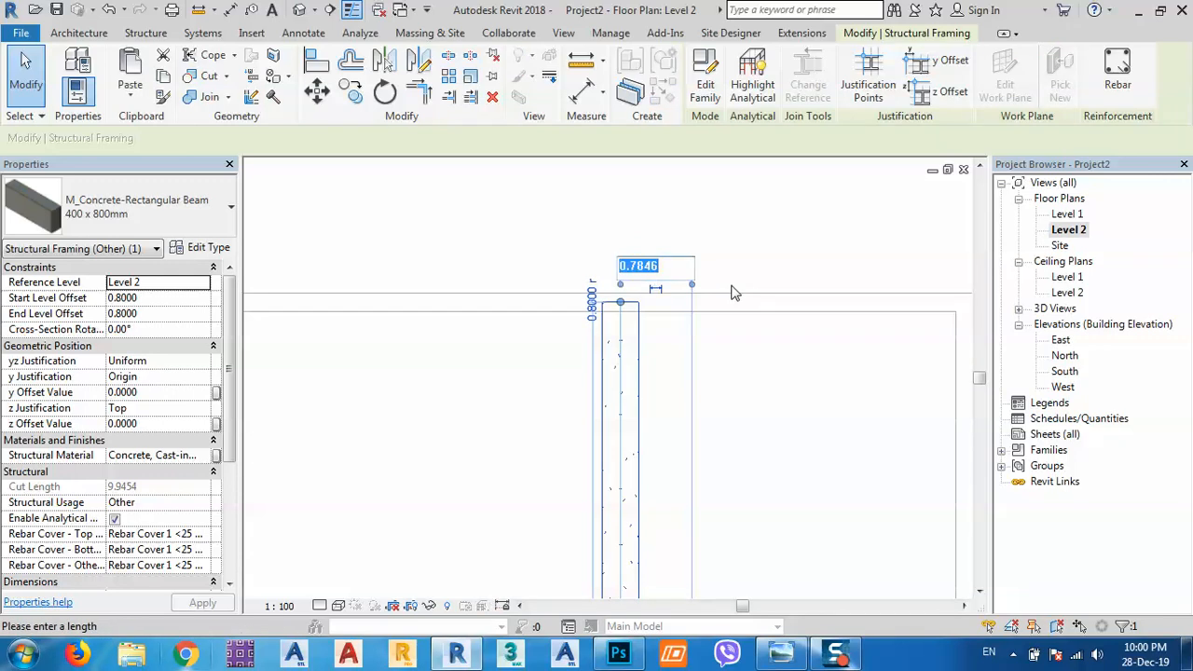
type("0.8")
key("Return")
Step: Copy the roof beam 1.5 m to the west in the Level 2 plan
scroll(652, 213, "down", 1)
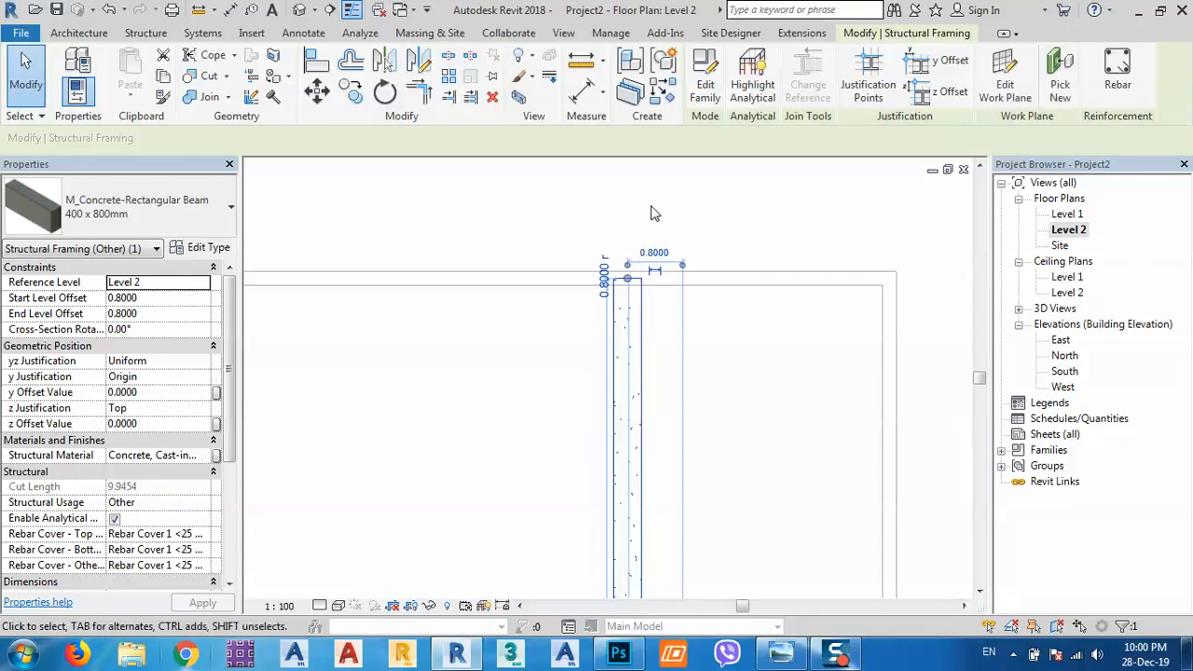
scroll(653, 213, "down", 5)
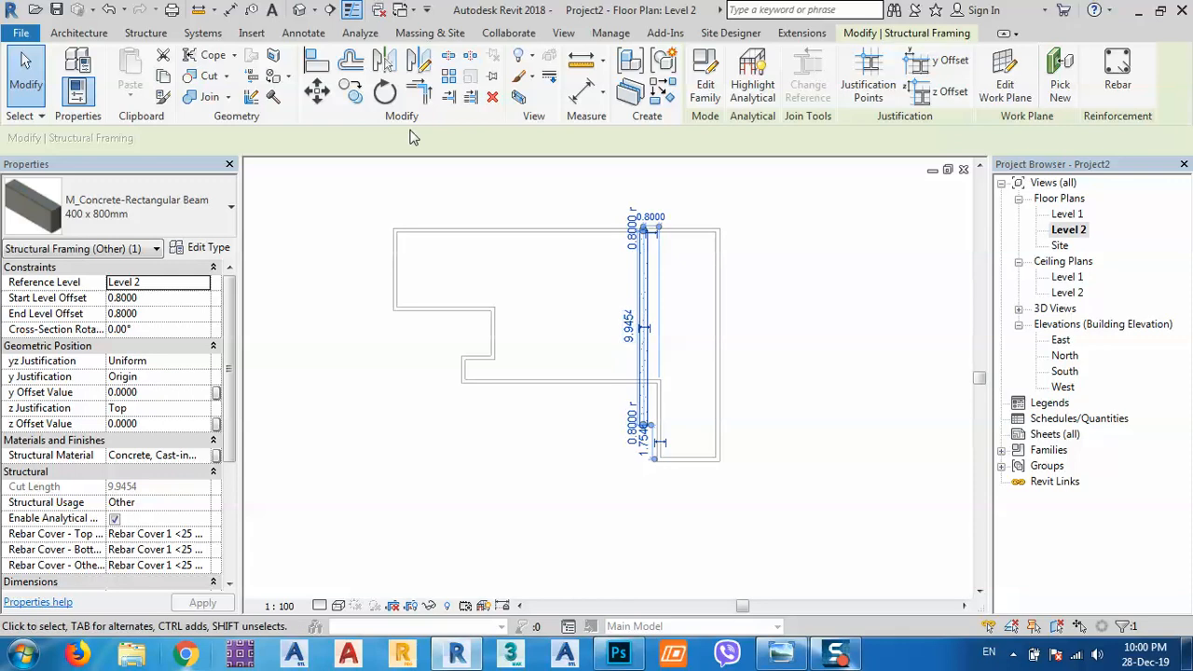
left_click(351, 92)
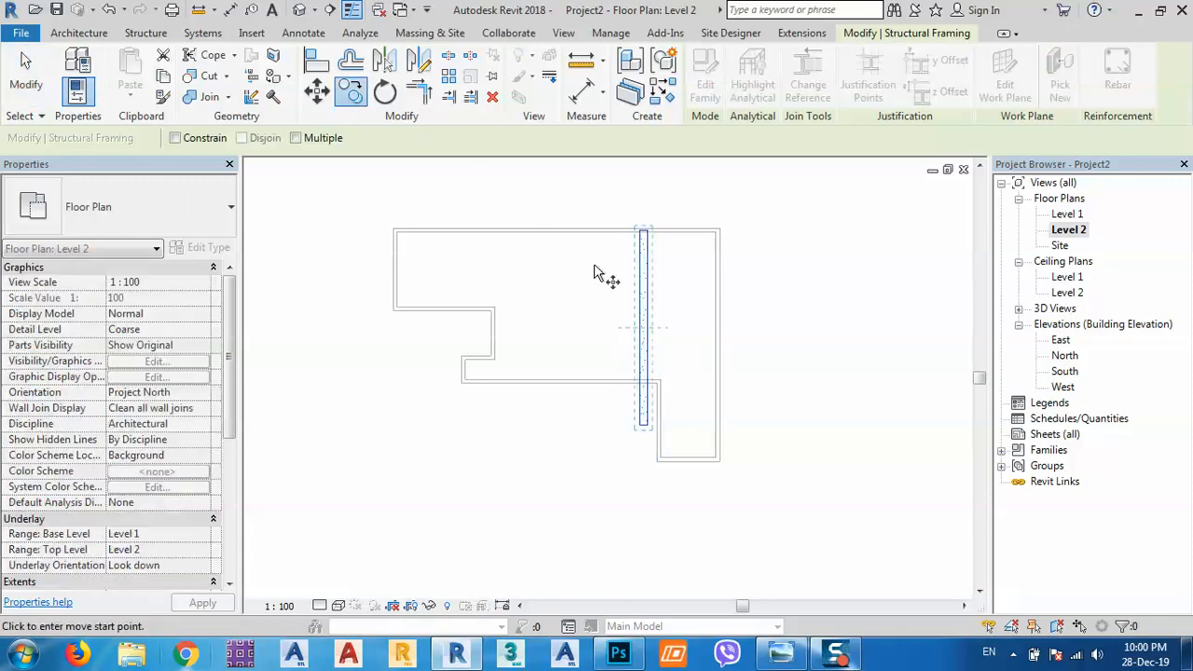
left_click(641, 247)
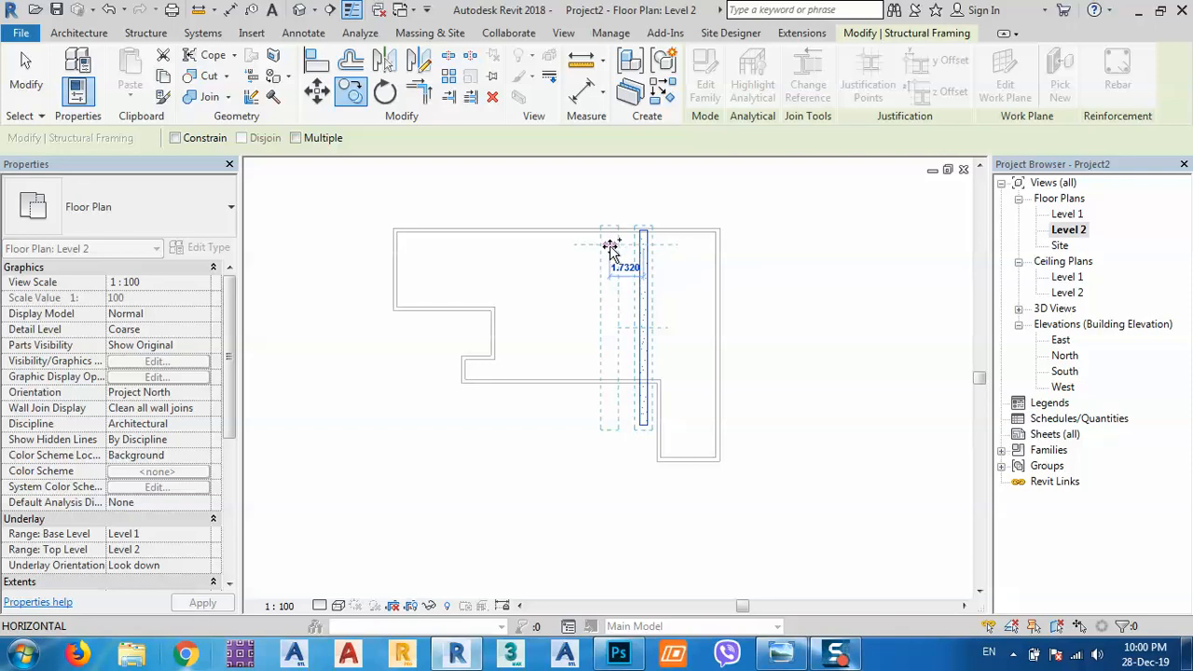
type("1.")
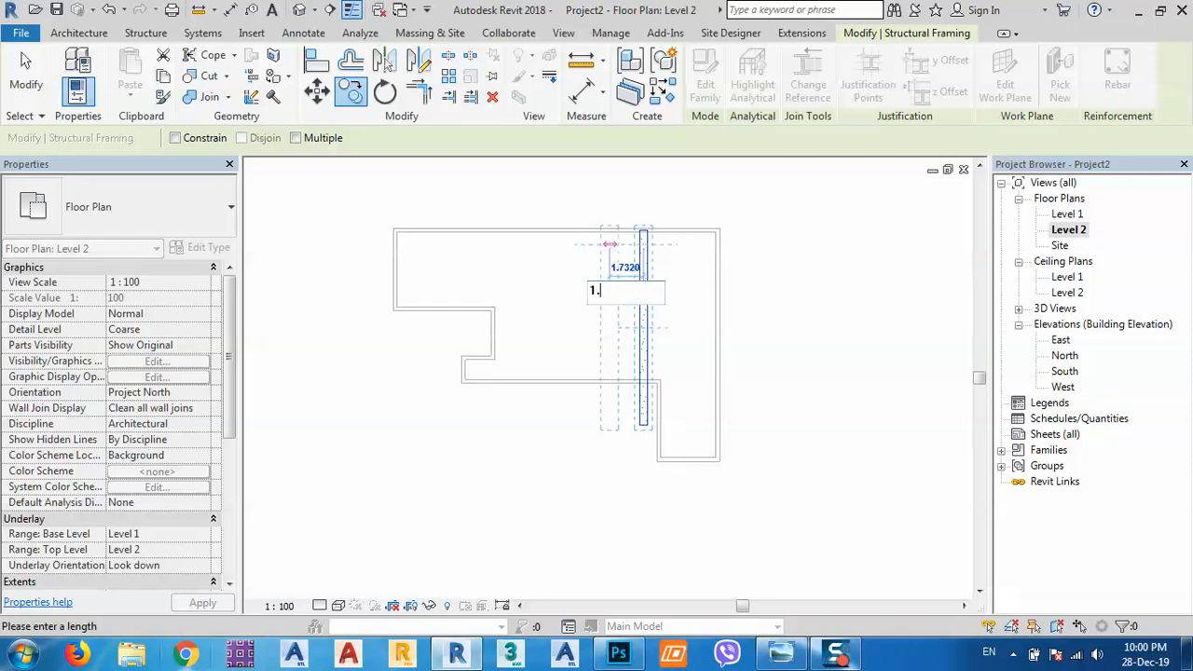
type("75")
key("Return")
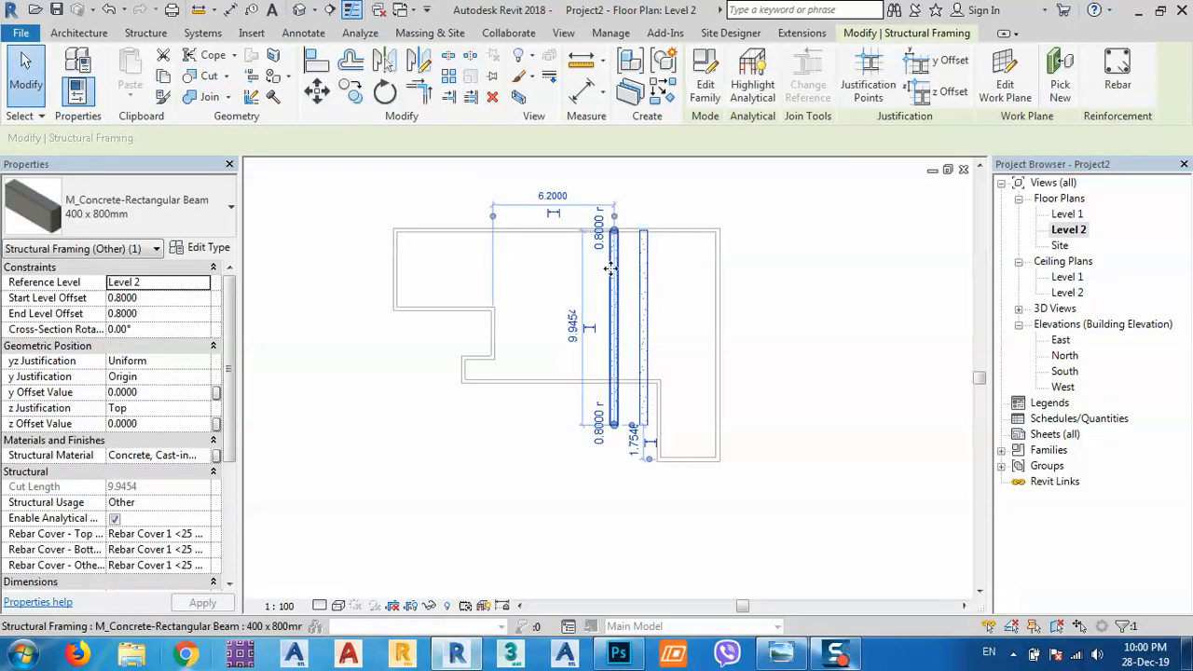
Step: Copy the second beam 1.5 m farther west, with the Multiple option enabled
key("c")
key("o")
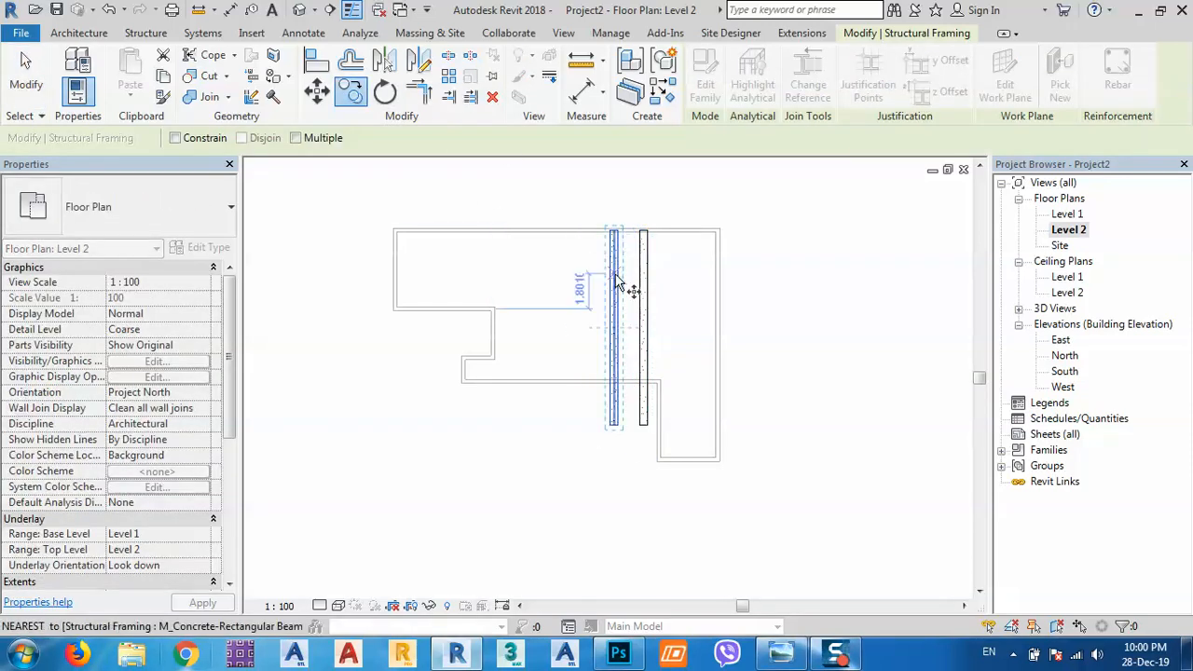
scroll(615, 282, "up", 1)
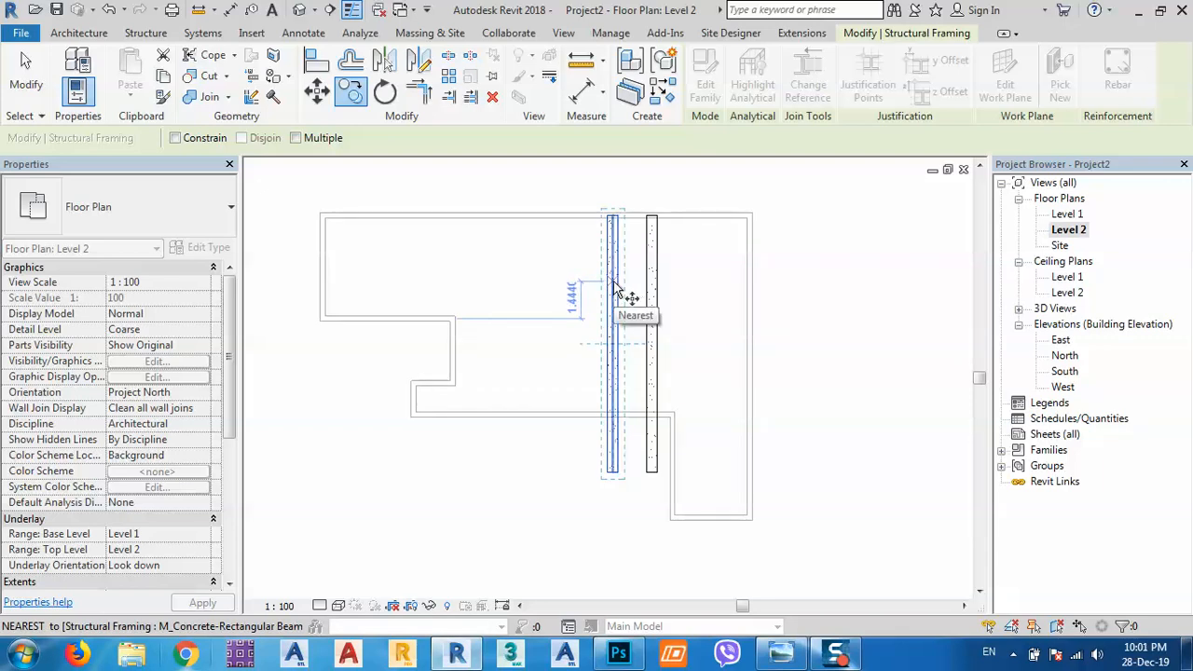
left_click(295, 138)
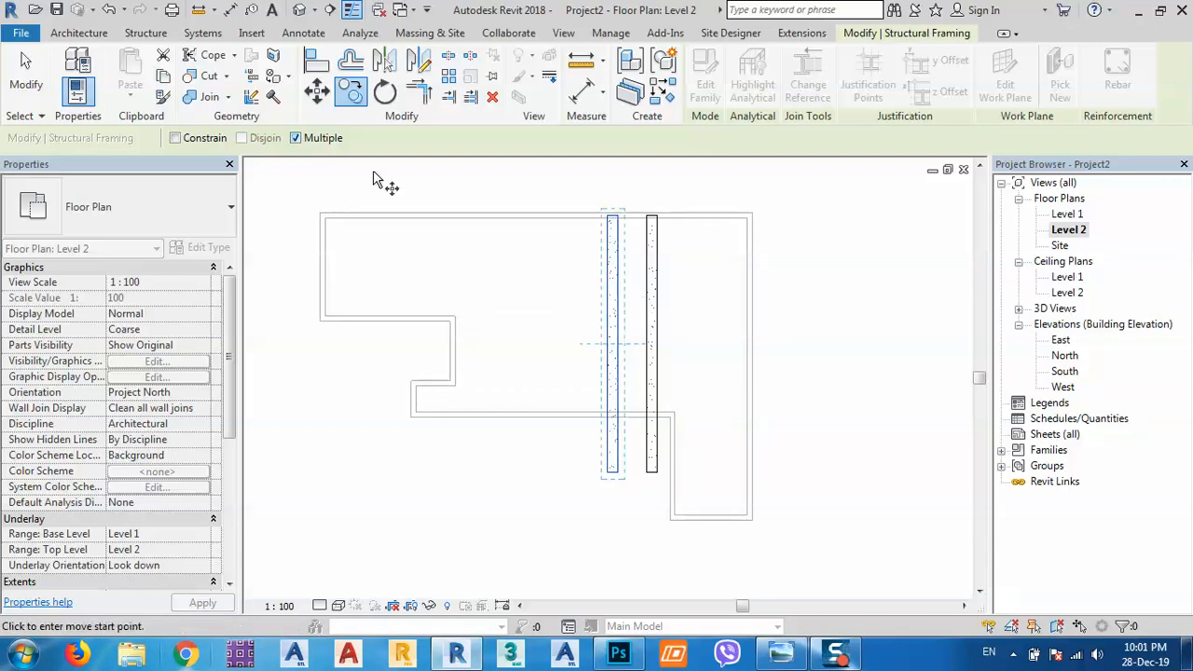
left_click(609, 283)
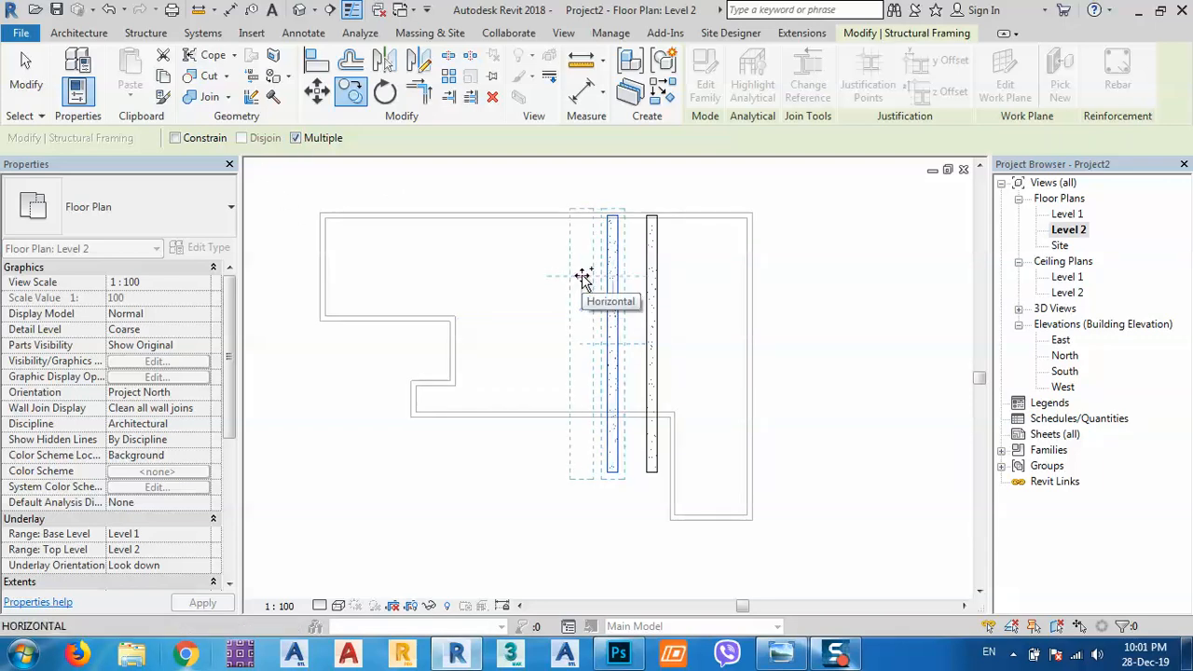
type("1.5")
key("Return")
Step: Try to place another beam copy at a 3 m distance, dismiss the warning, and end the Copy command
type("3")
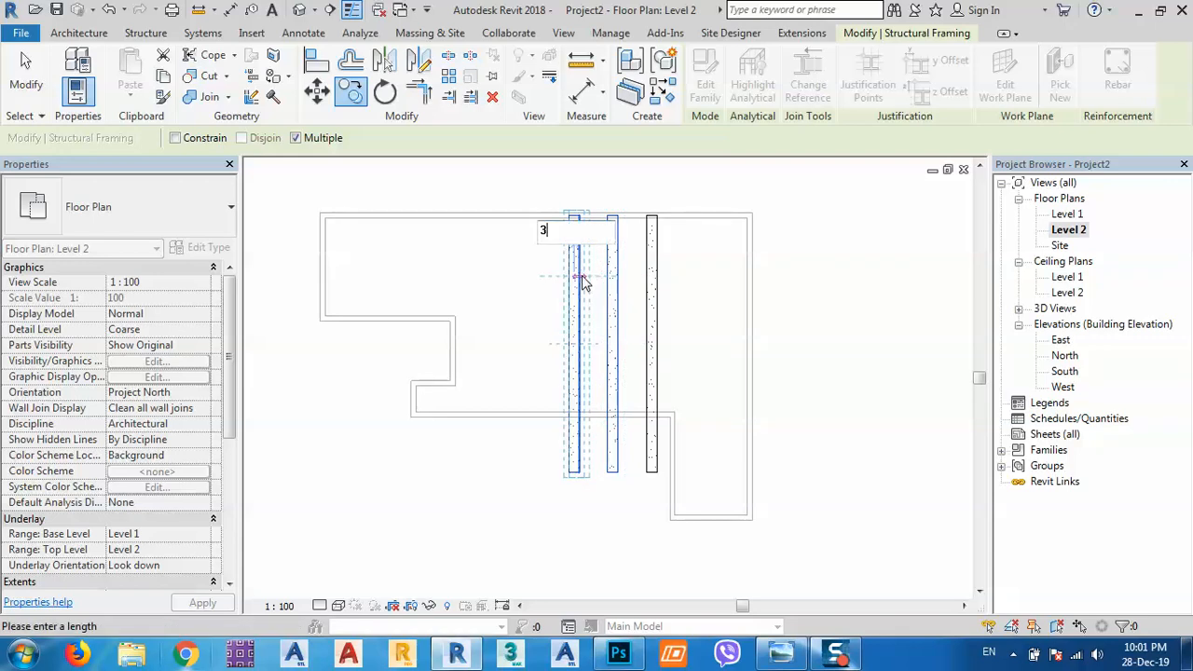
key("Return")
left_click(652, 275)
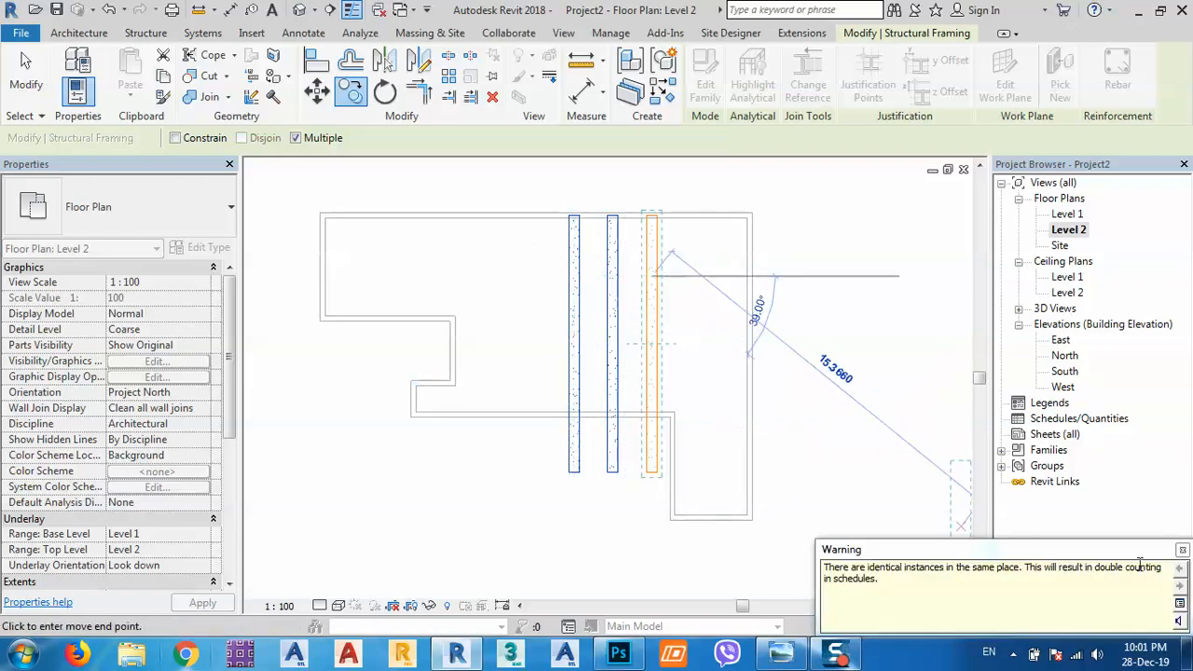
left_click(1182, 550)
scroll(652, 320, "up", 2)
key("Escape")
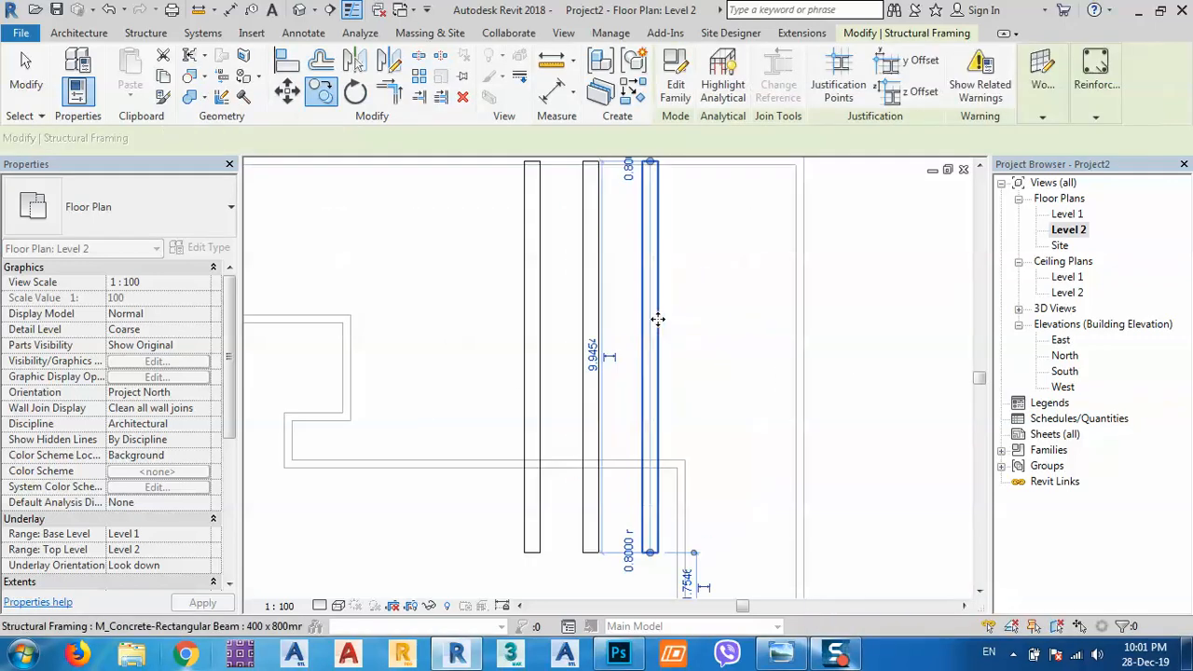
key("Escape")
left_click(657, 314)
key("Escape")
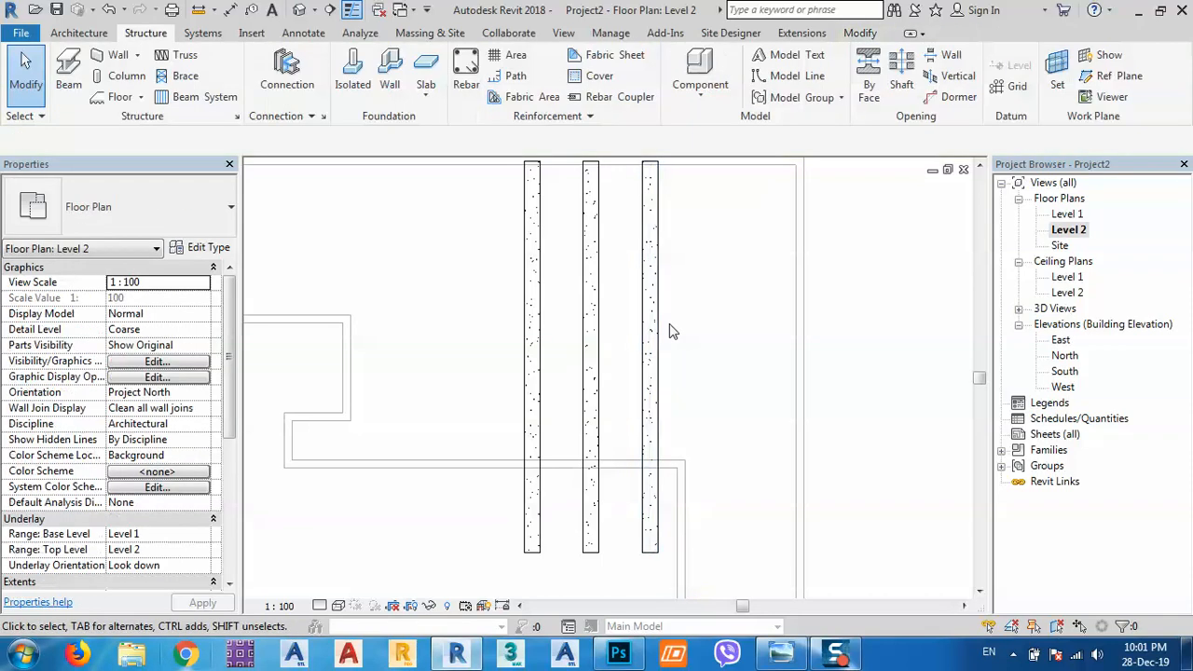
Step: Copy the westernmost roof beam 1.5 m to the west in the Level 2 plan, with Multiple enabled
left_click(529, 328)
middle_click_drag(441, 318, 512, 305)
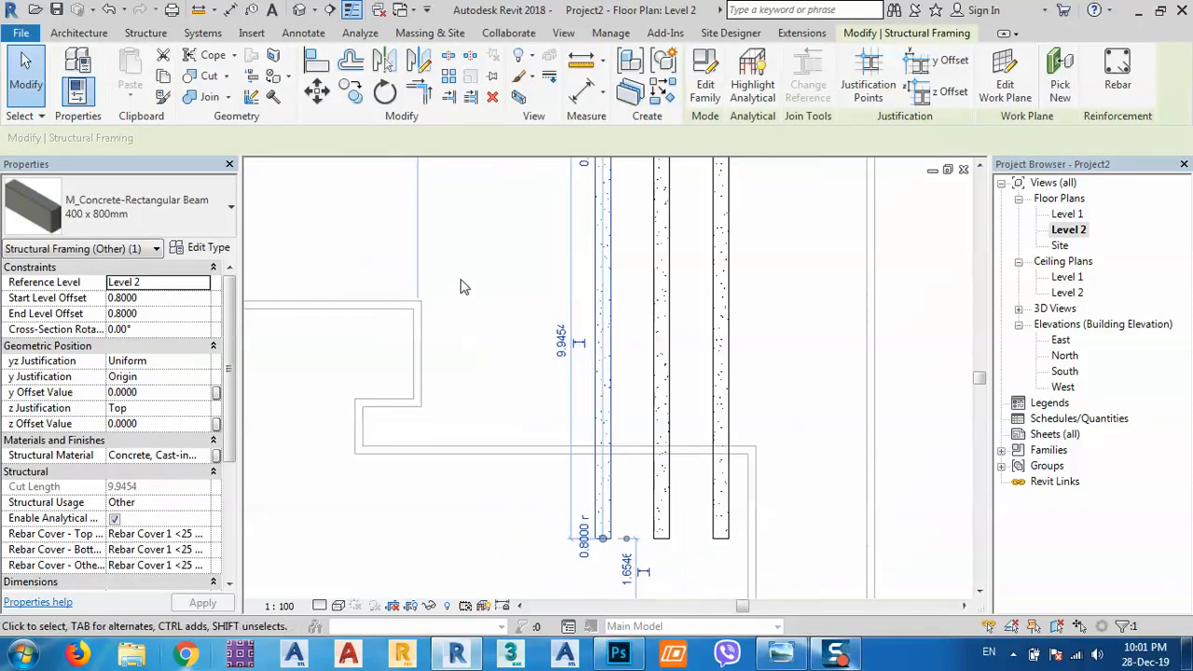
left_click(349, 93)
left_click(612, 312)
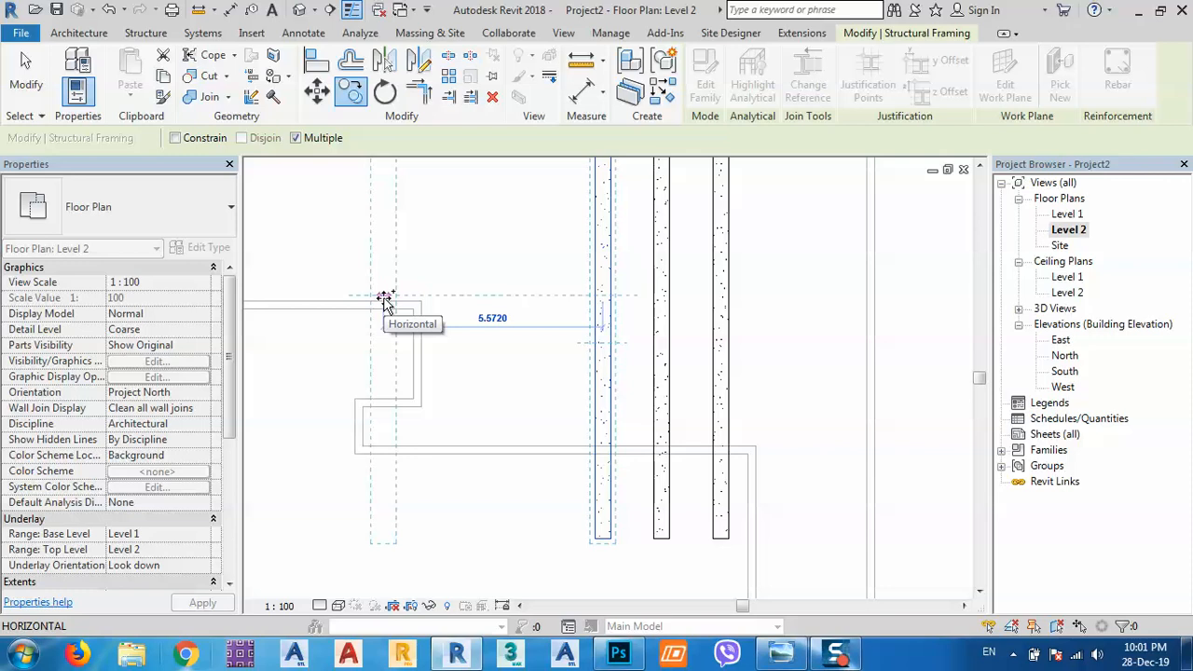
type("1.5")
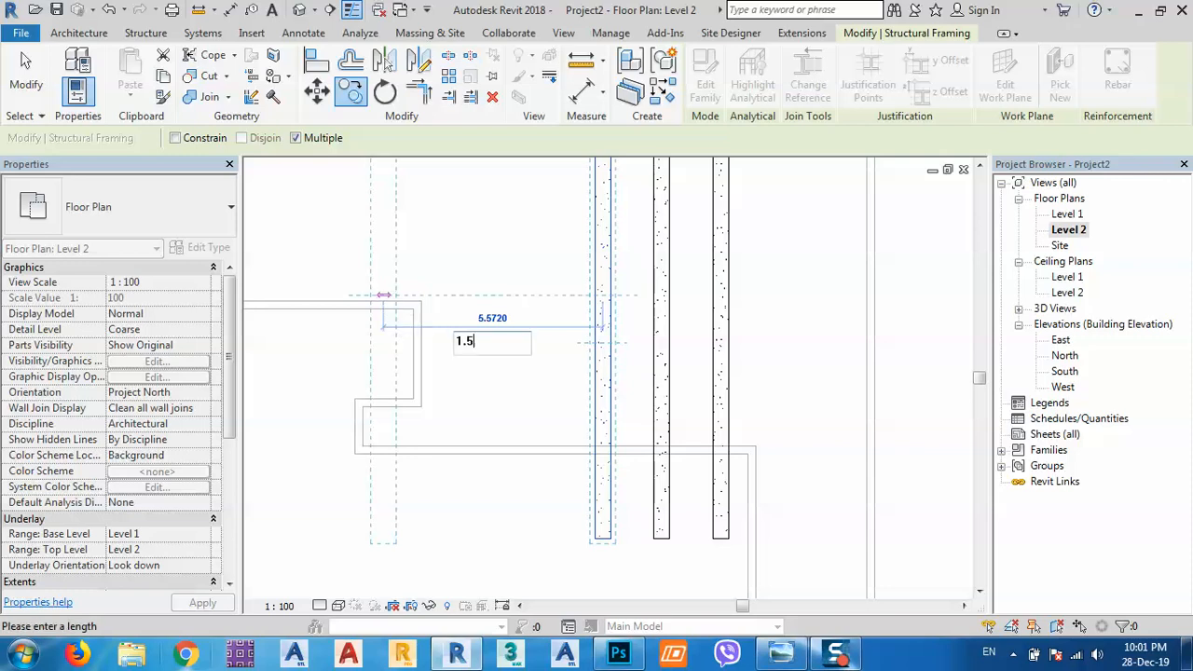
key("Return")
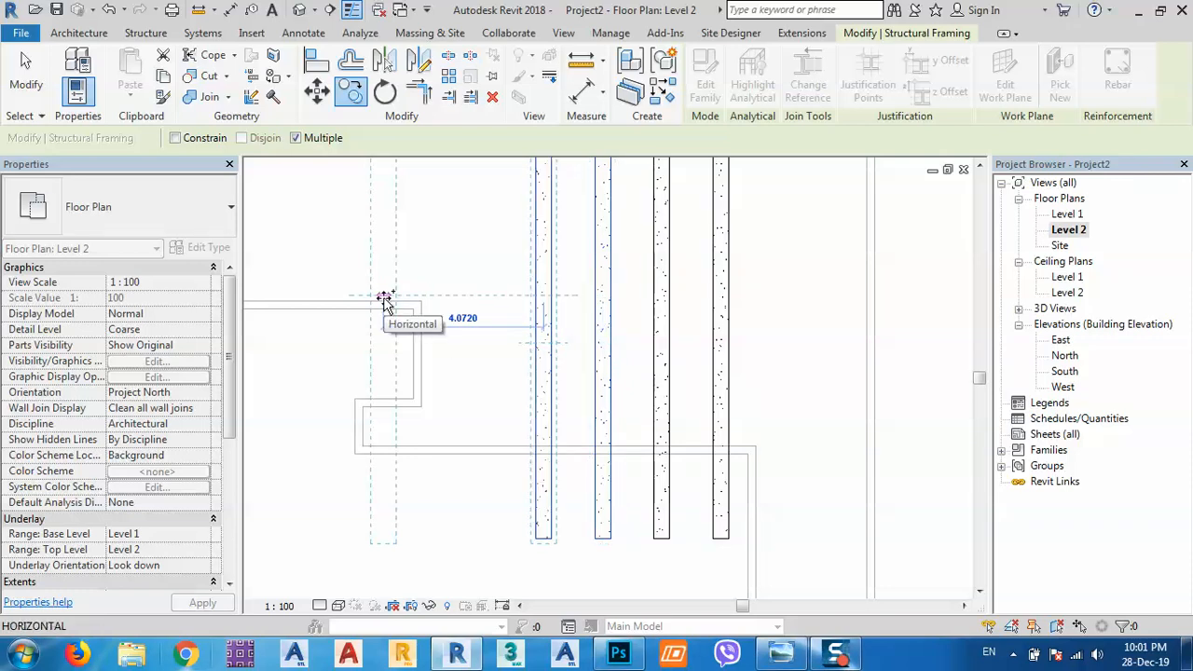
Step: Place a fifth roof beam 1.5 m farther west, end the Copy command and clear the selection
type("1")
key("Return")
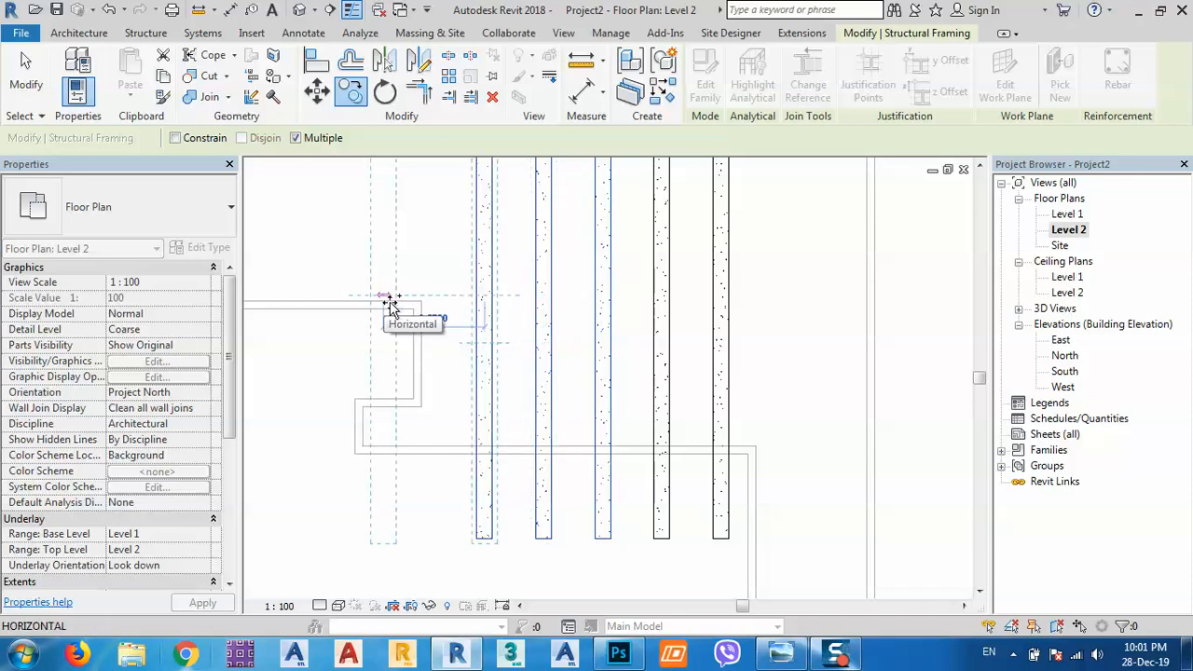
key("Escape")
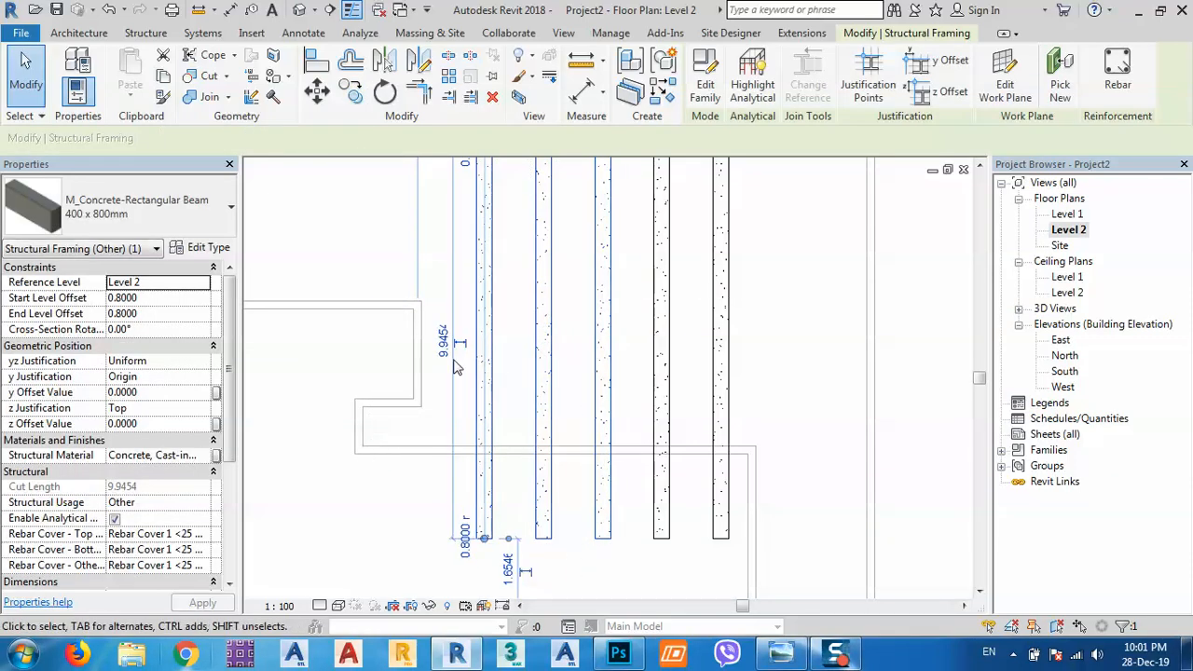
scroll(520, 391, "up", 1)
middle_click_drag(685, 398, 678, 396)
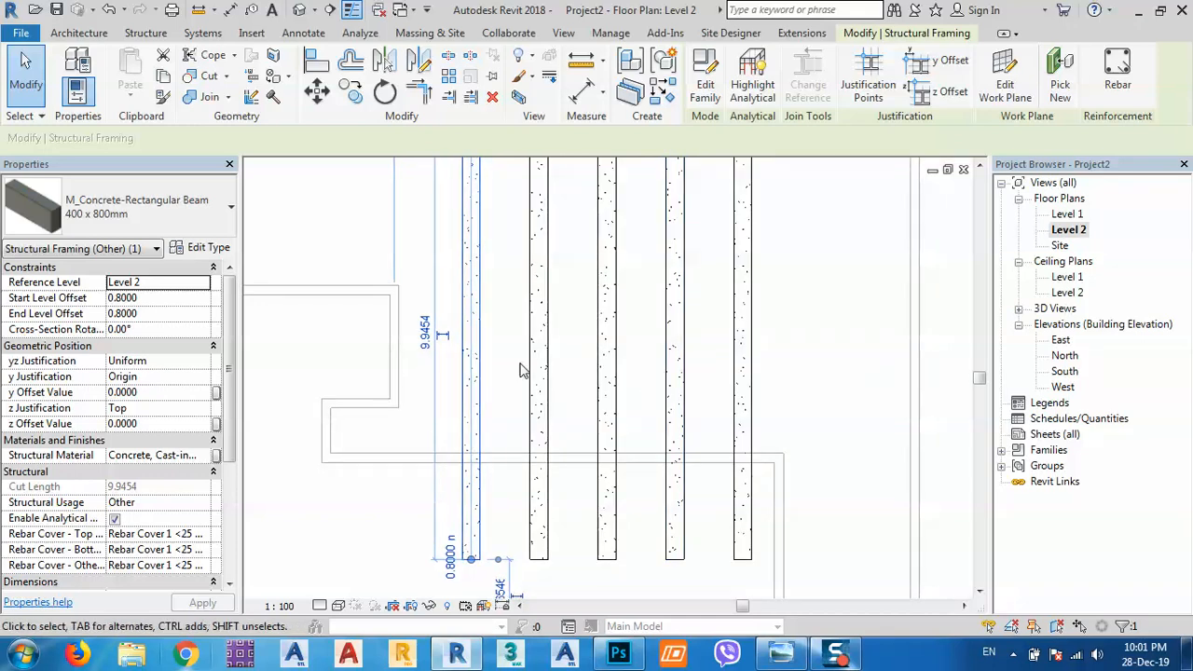
scroll(559, 382, "down", 3)
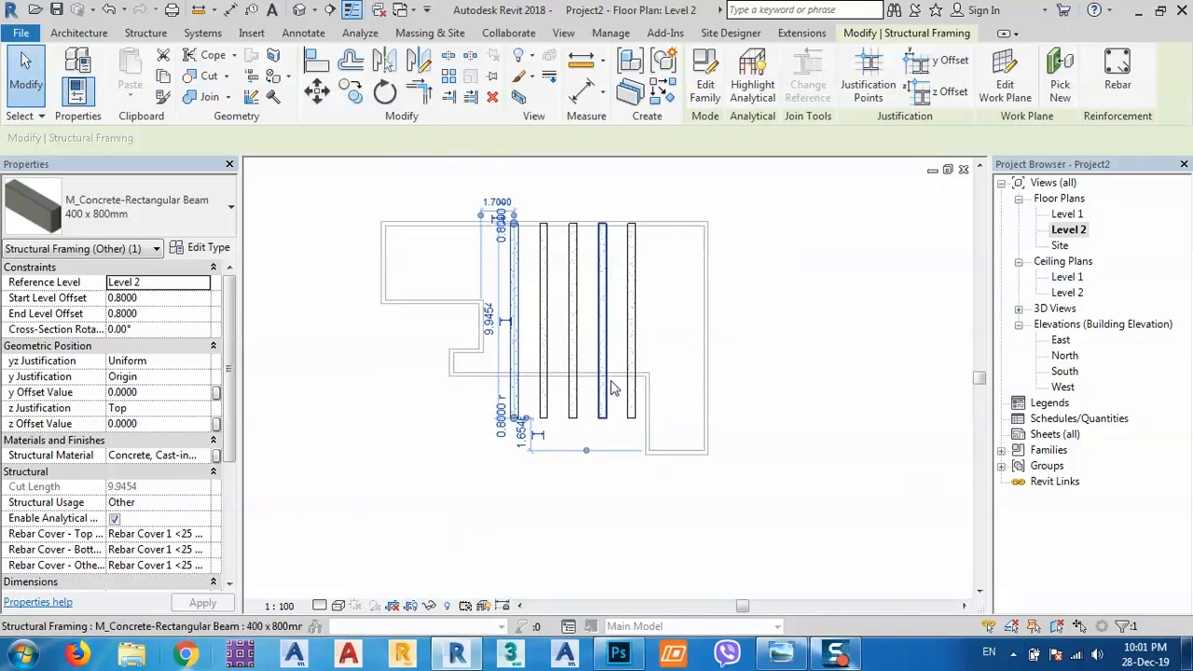
left_click(635, 490)
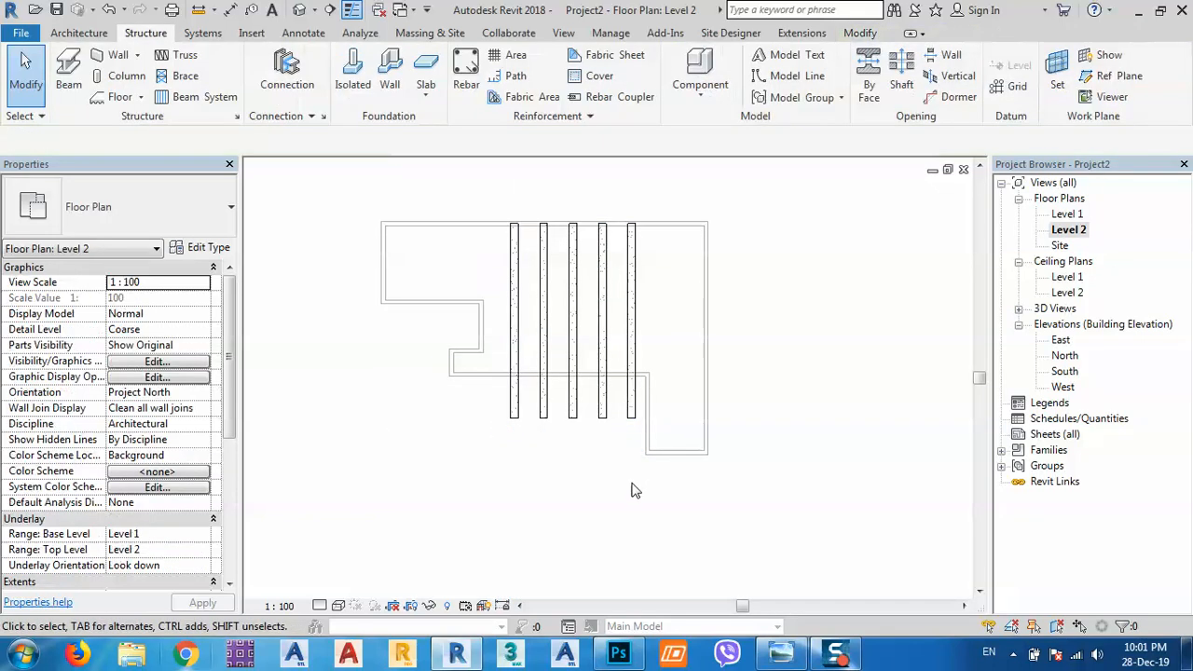
Step: Check the beam layout against the reference photo and view the model in 3D from the front-left corner
left_click(781, 652)
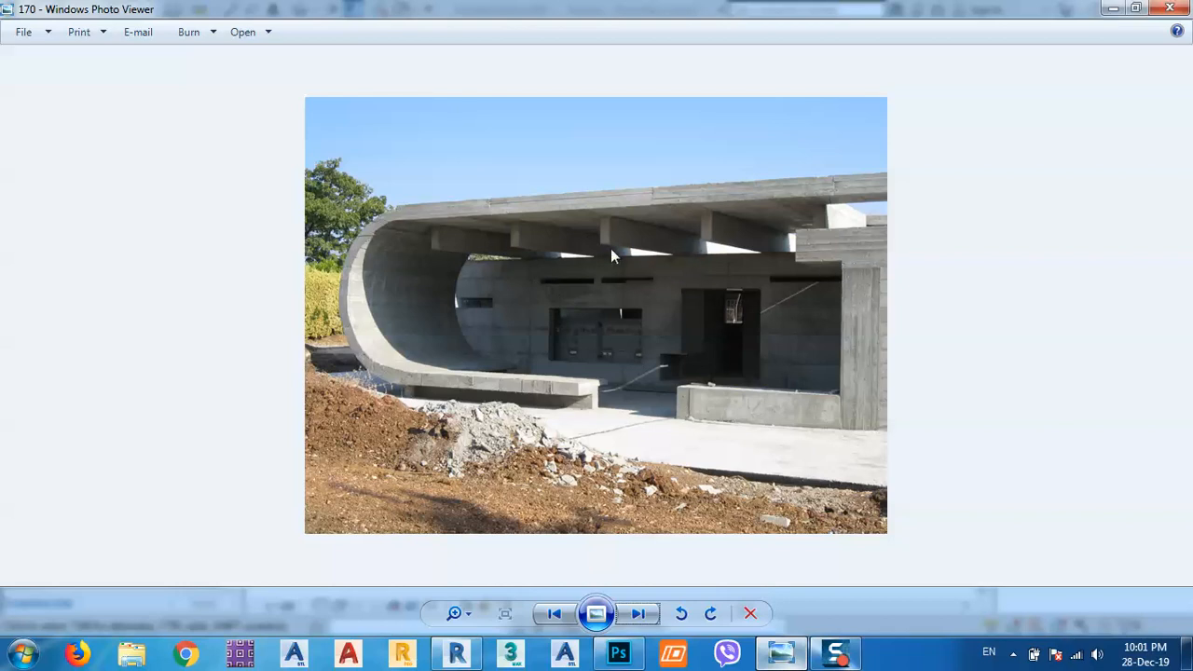
left_click(1113, 8)
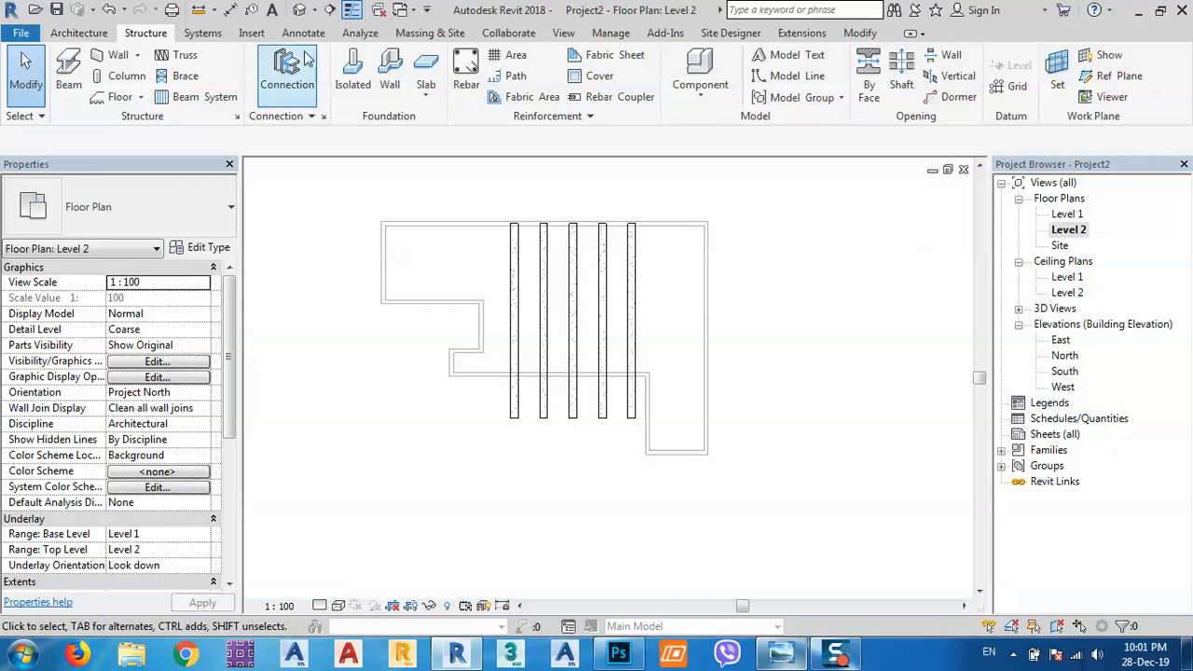
left_click(299, 12)
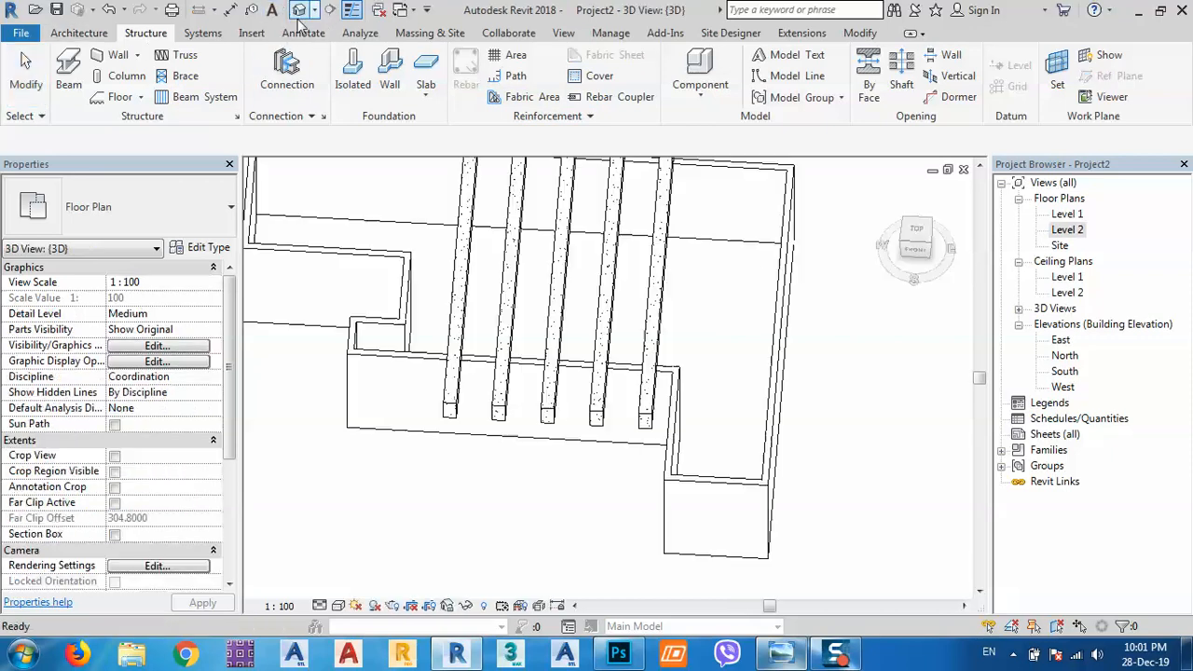
left_click(904, 247)
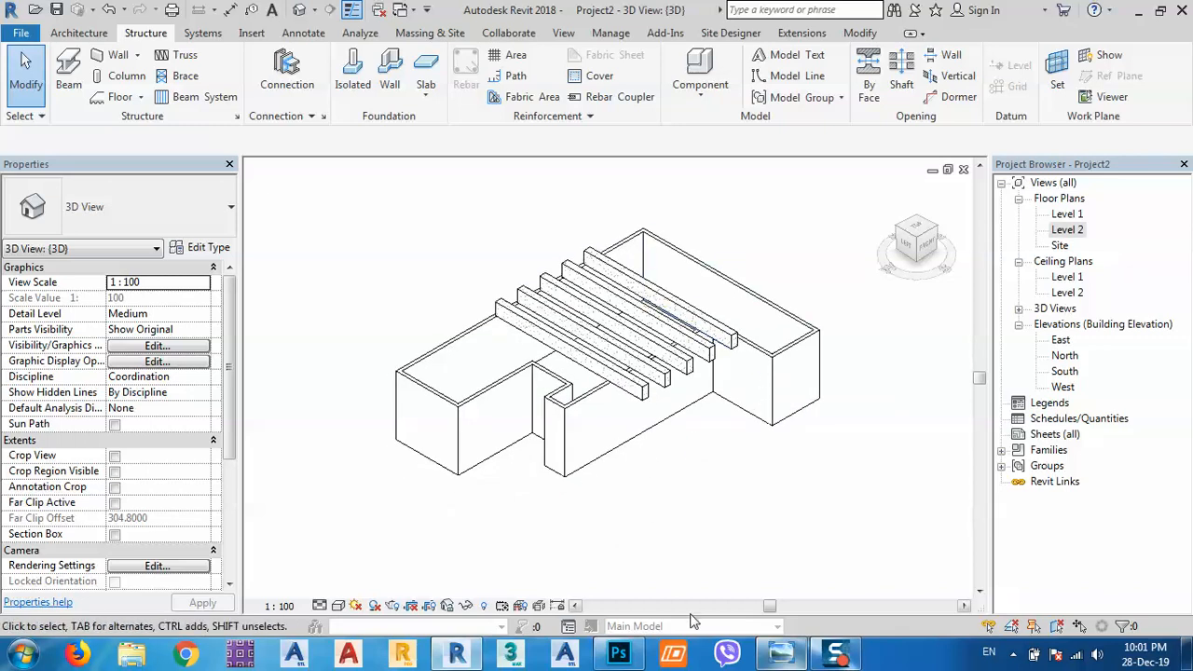
Step: Examine the curved shell and the end of its low bench slab in the reference photo
left_click(763, 655)
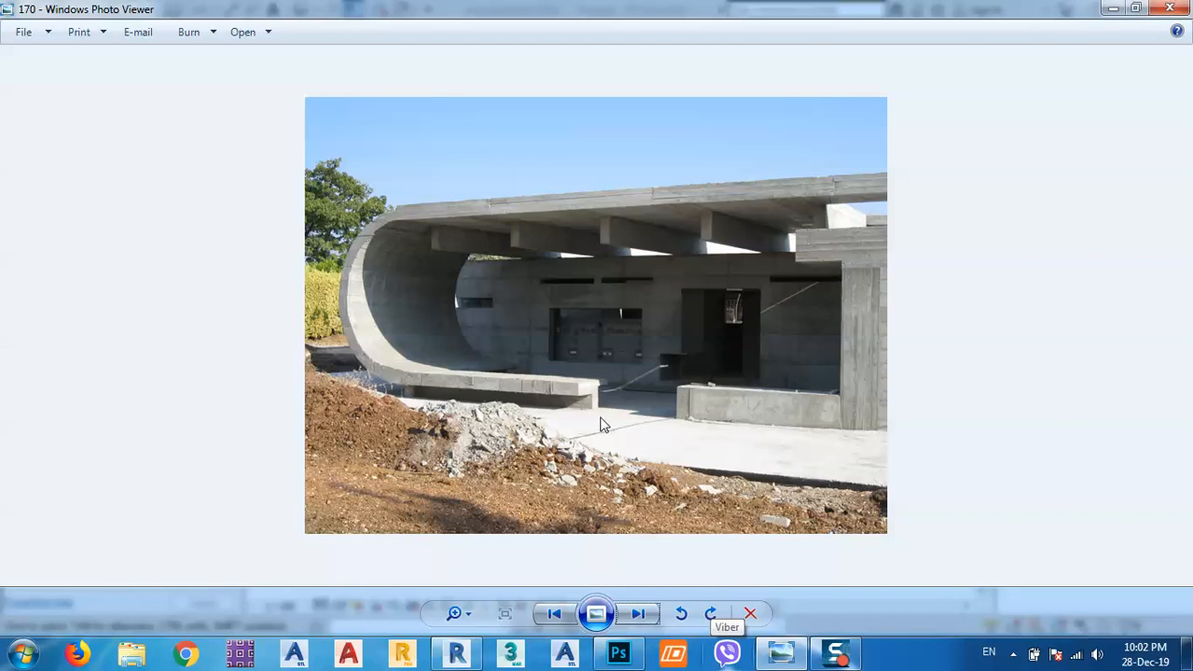
scroll(590, 432, "up", 3)
scroll(591, 432, "up", 2)
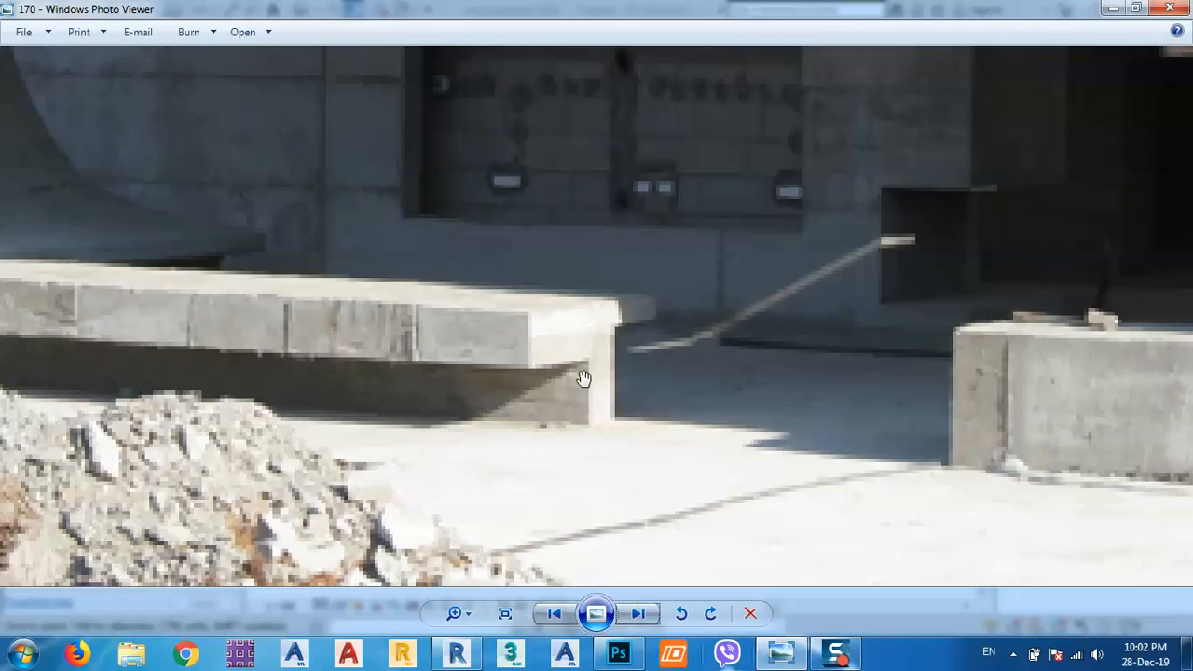
scroll(587, 396, "down", 5)
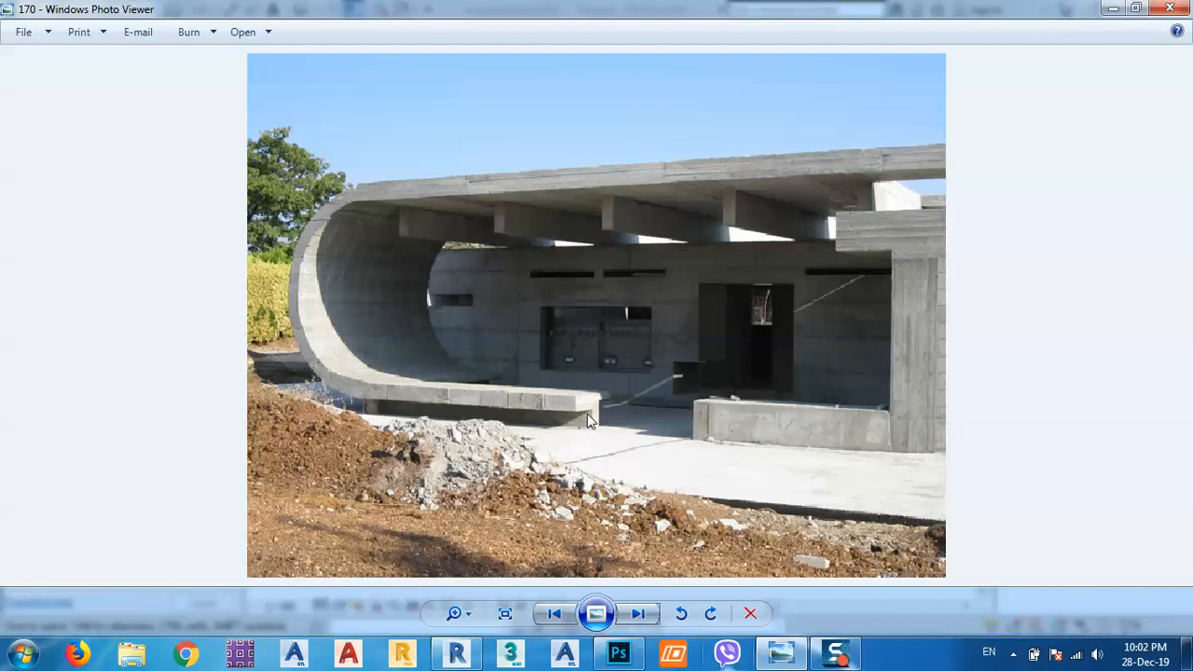
left_click(1113, 8)
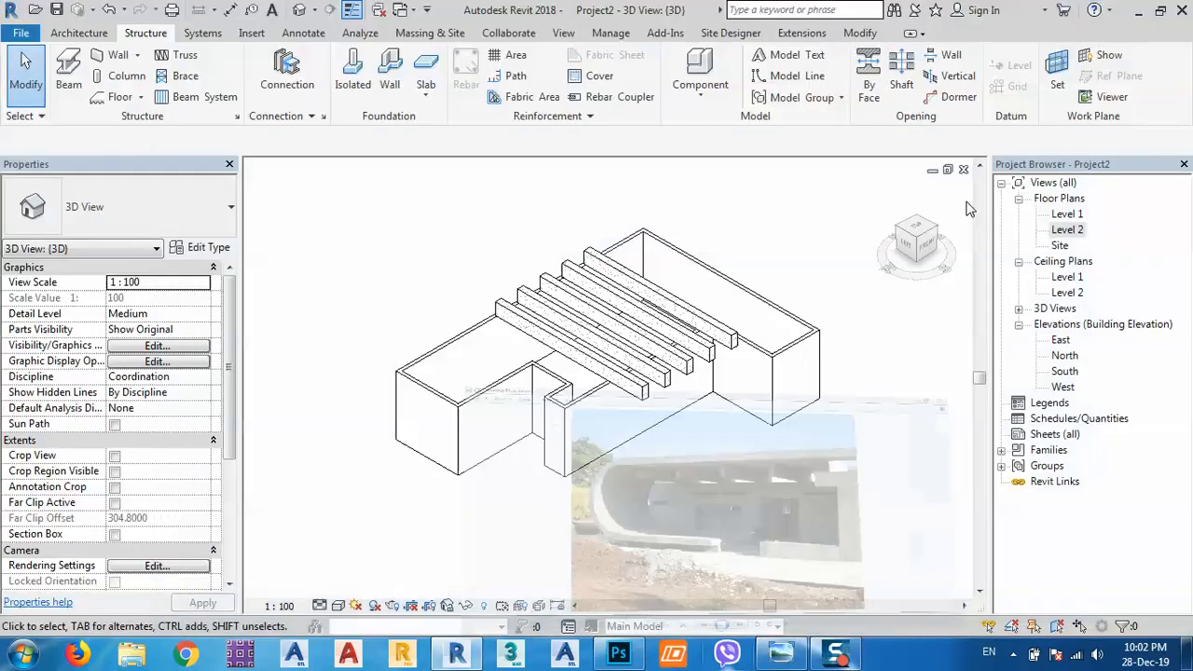
Step: In the Level 2 plan, draw a horizontal 400 x 800mm concrete beam about 4.4 m long across the beams' southern ends
double_click(1074, 228)
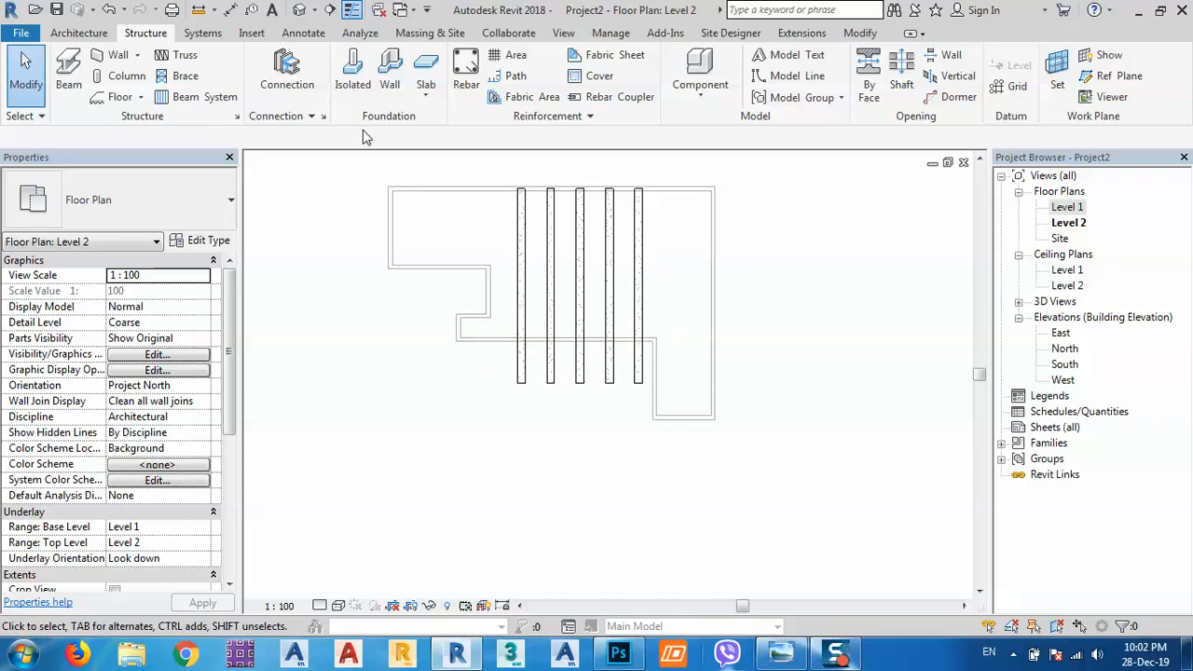
left_click(69, 82)
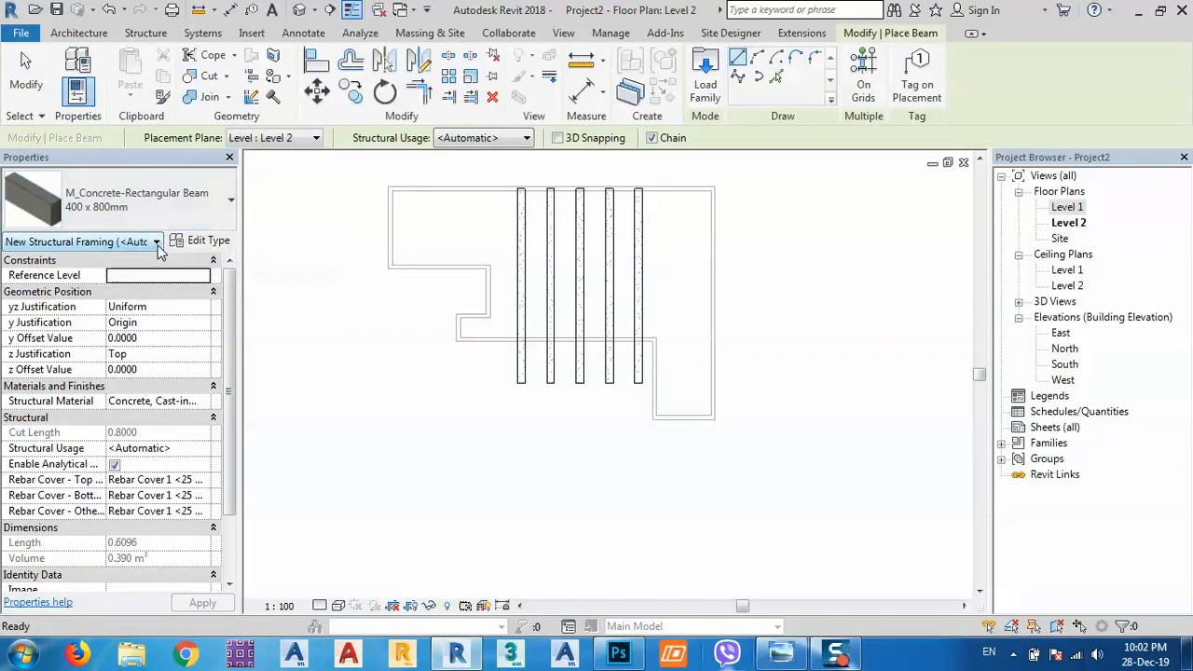
left_click(496, 382)
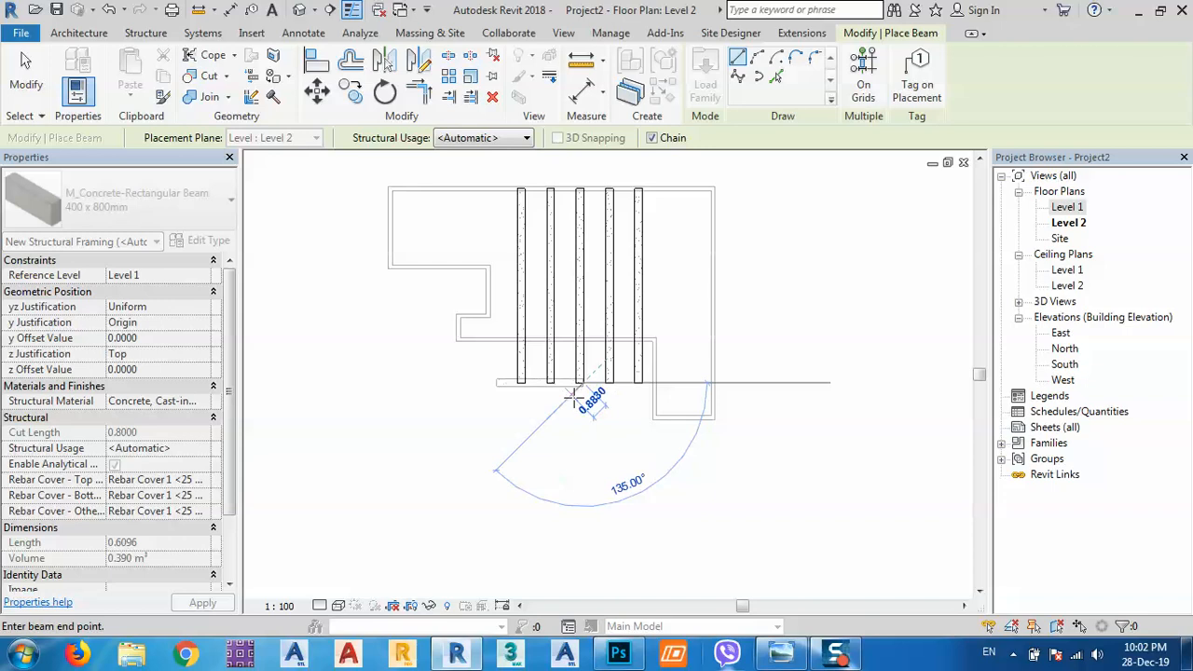
key("Escape")
key("Escape")
scroll(563, 403, "up", 2)
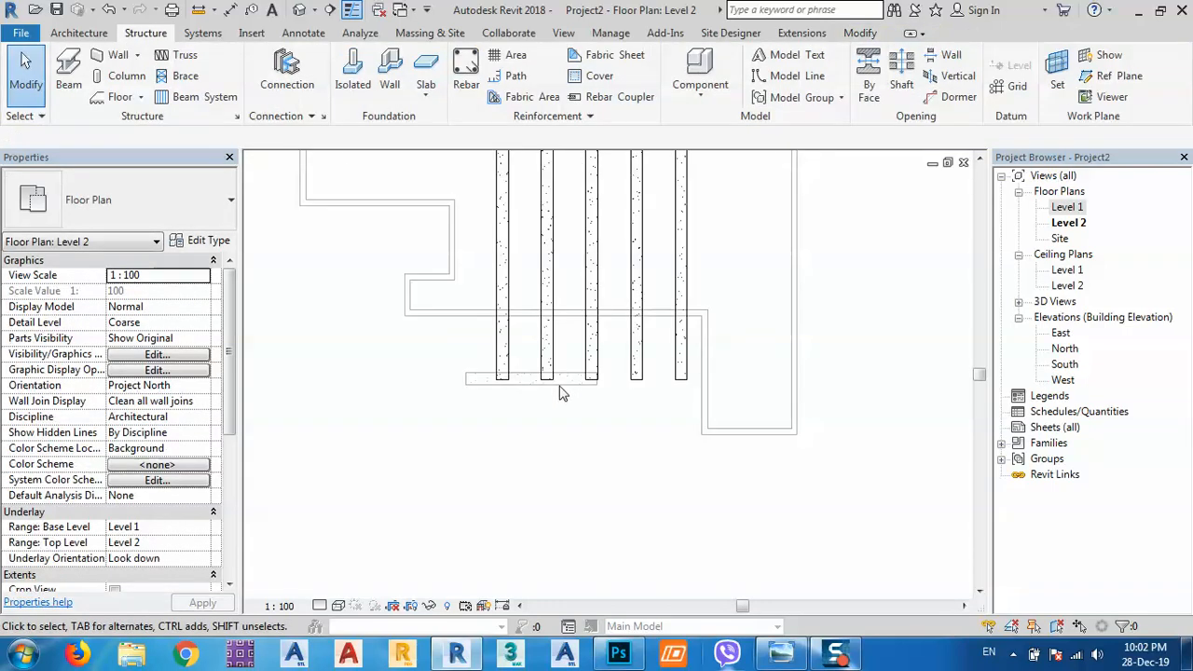
Step: Inspect the crosswise beam below the roof beams in the 3D view and delete it
left_click(299, 9)
left_click(643, 358)
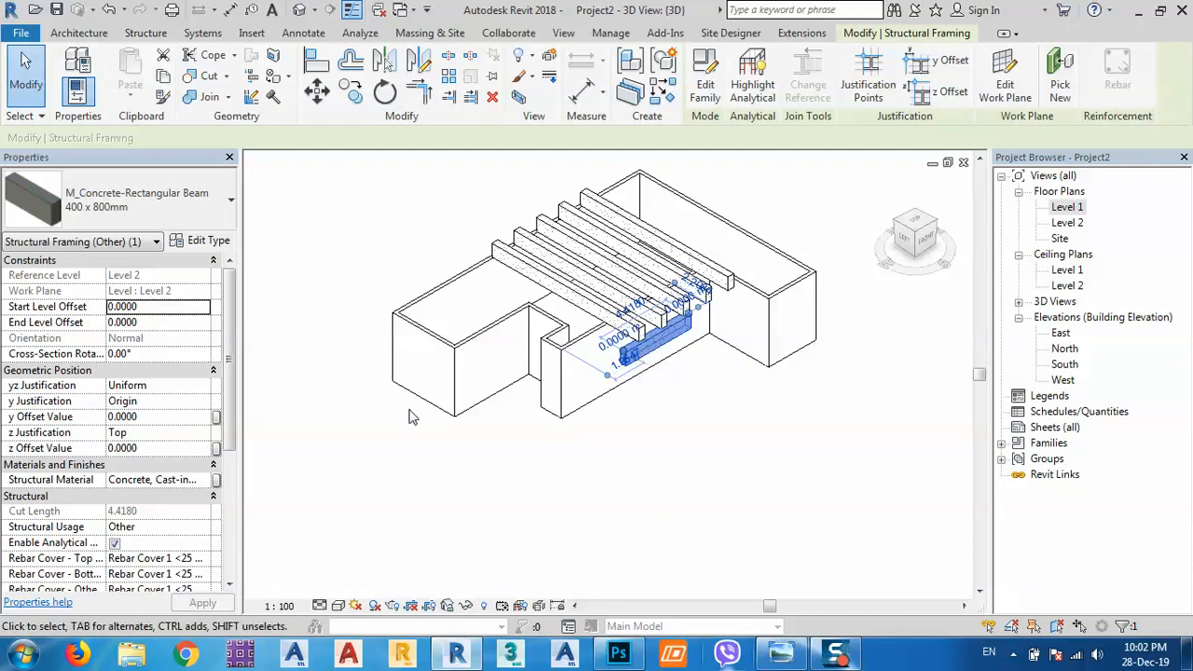
scroll(666, 341, "up", 4)
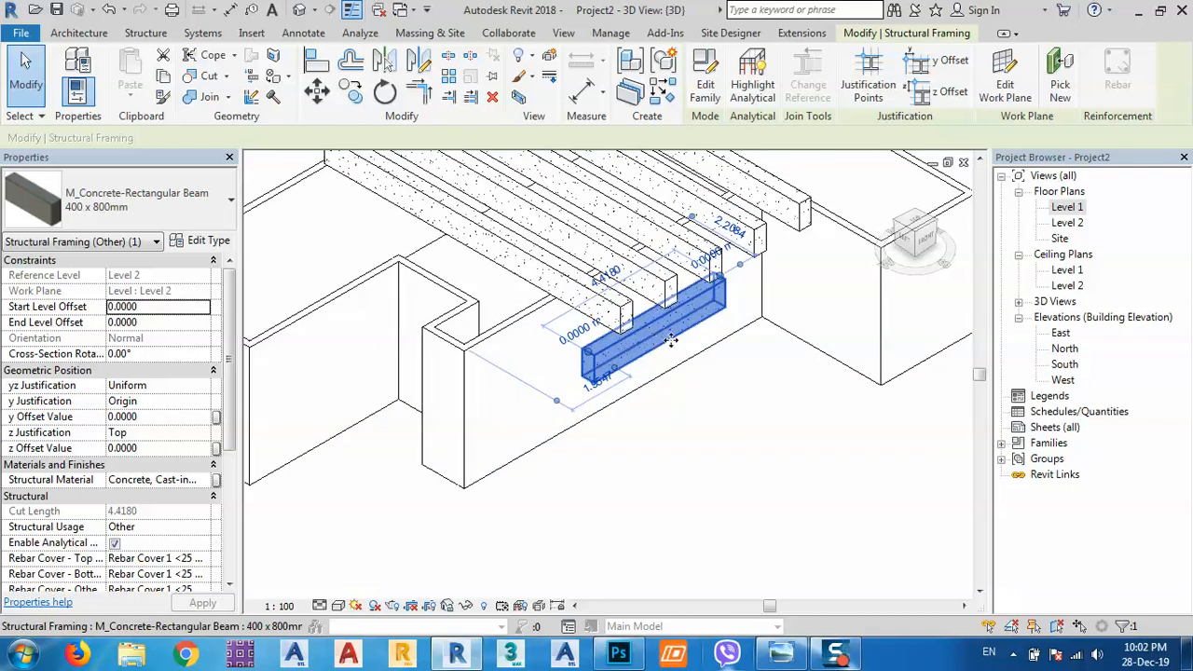
middle_click_drag(688, 380, 697, 399)
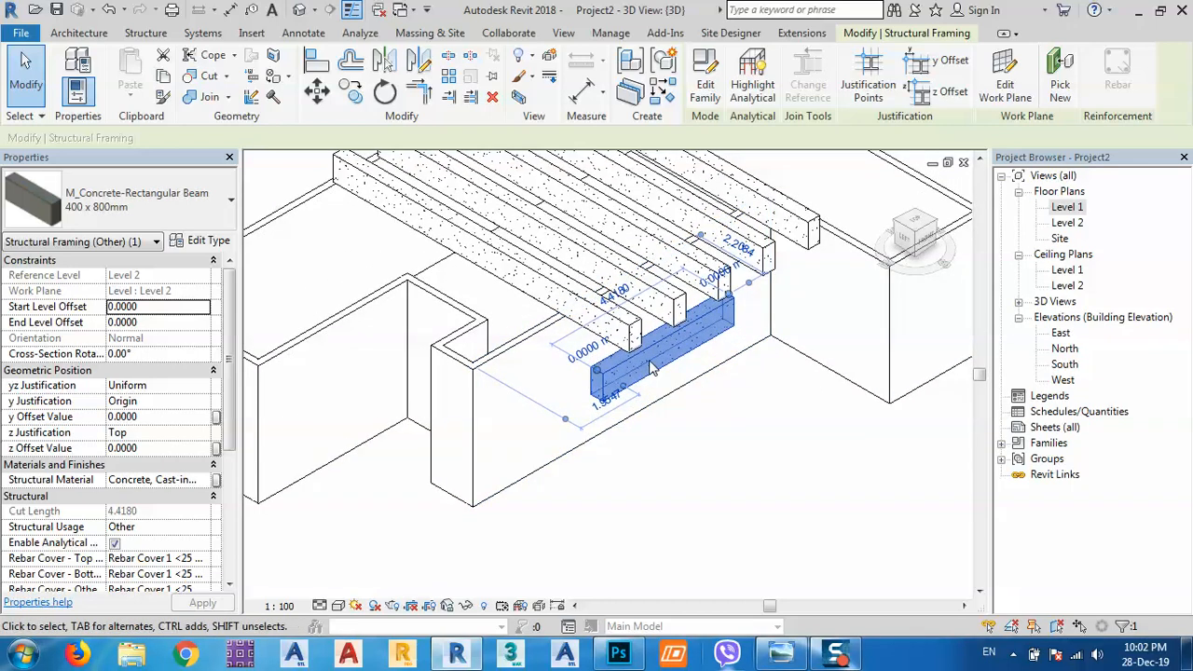
key("Delete")
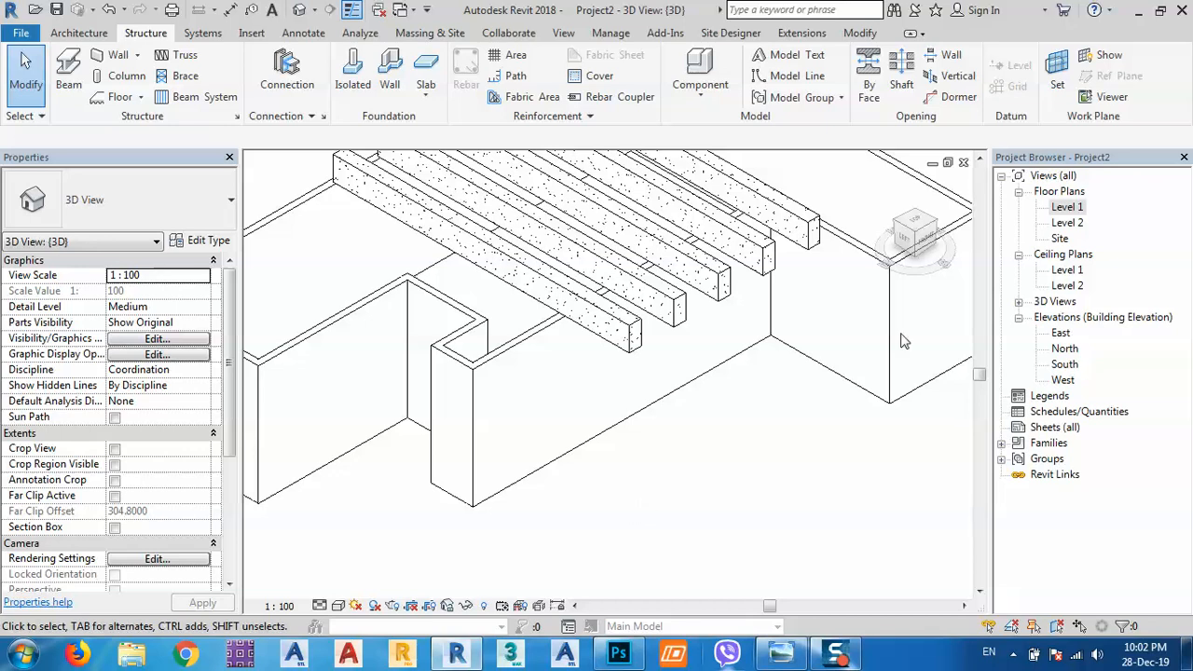
Step: Start a Roof by Extrusion on the face of the south wall beneath the overhanging beams, with Level 1 as the reference level
left_click(73, 36)
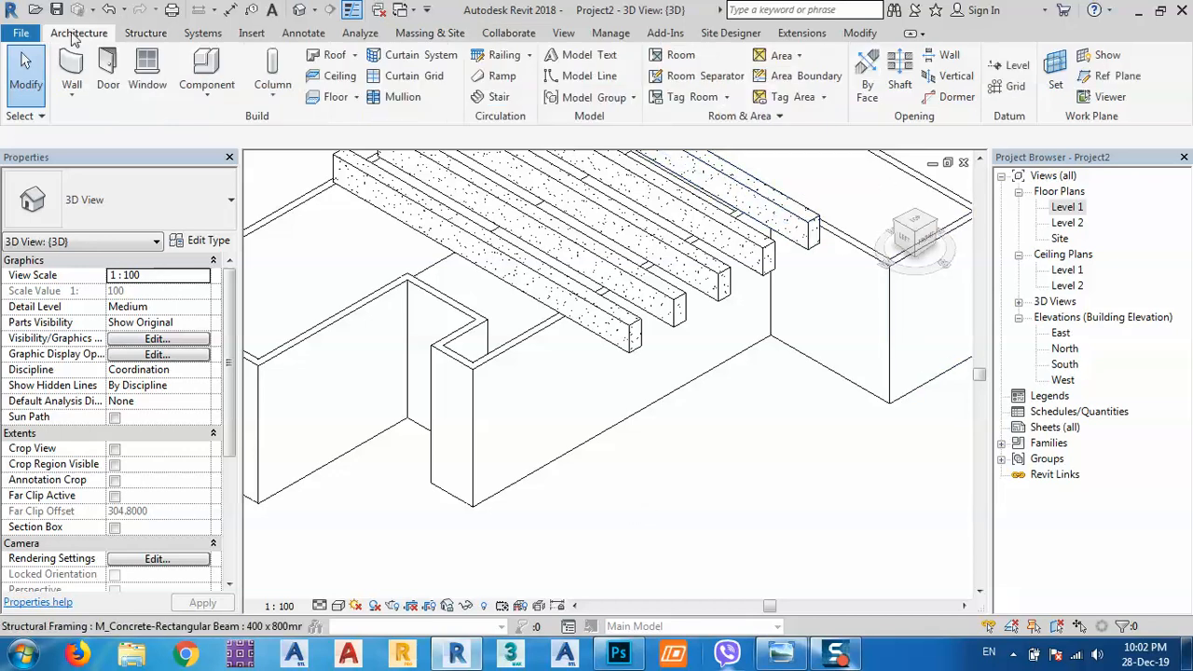
left_click(354, 56)
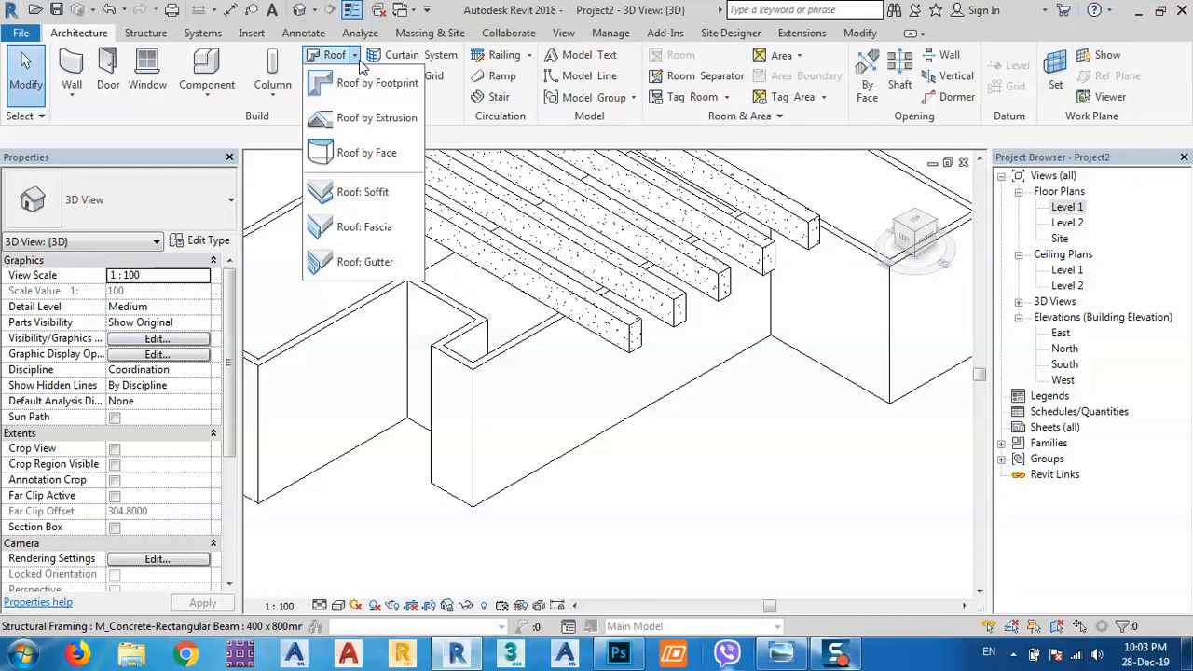
left_click(368, 118)
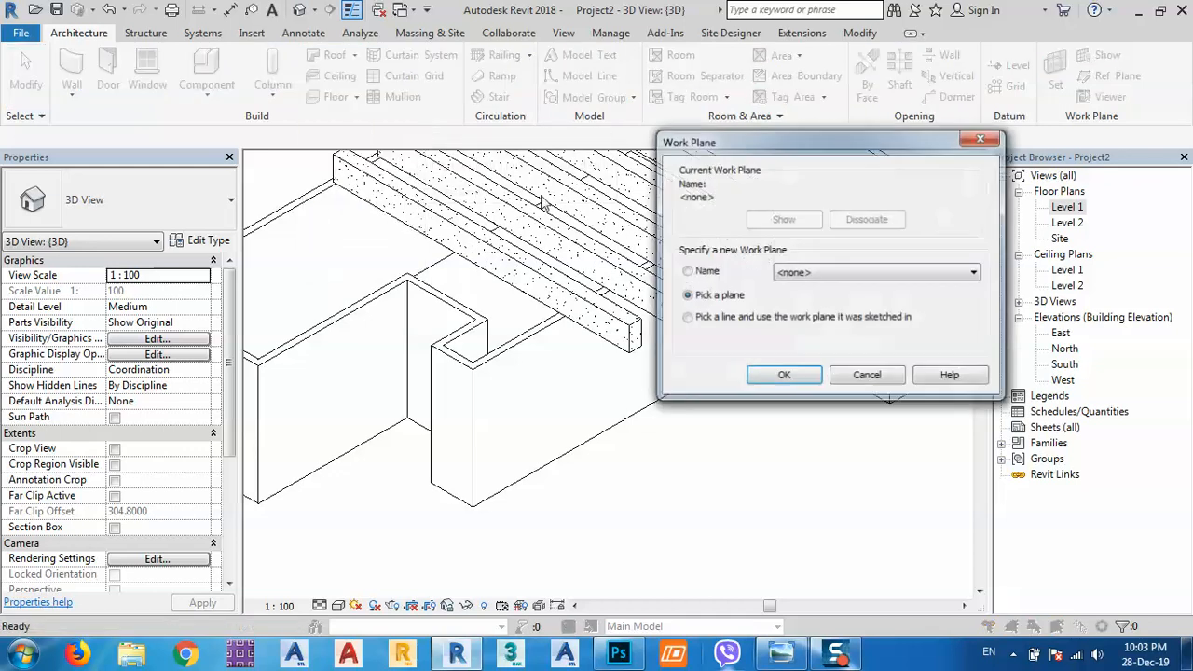
left_click(776, 378)
left_click(500, 357)
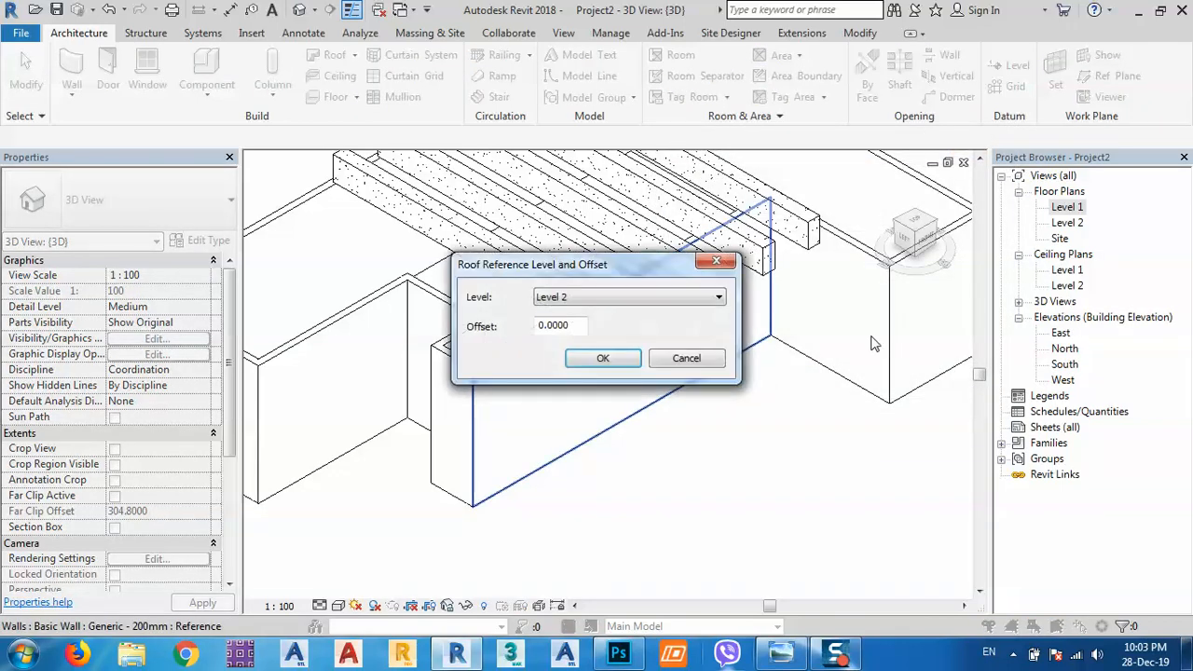
left_click(582, 297)
left_click(559, 313)
left_click(603, 358)
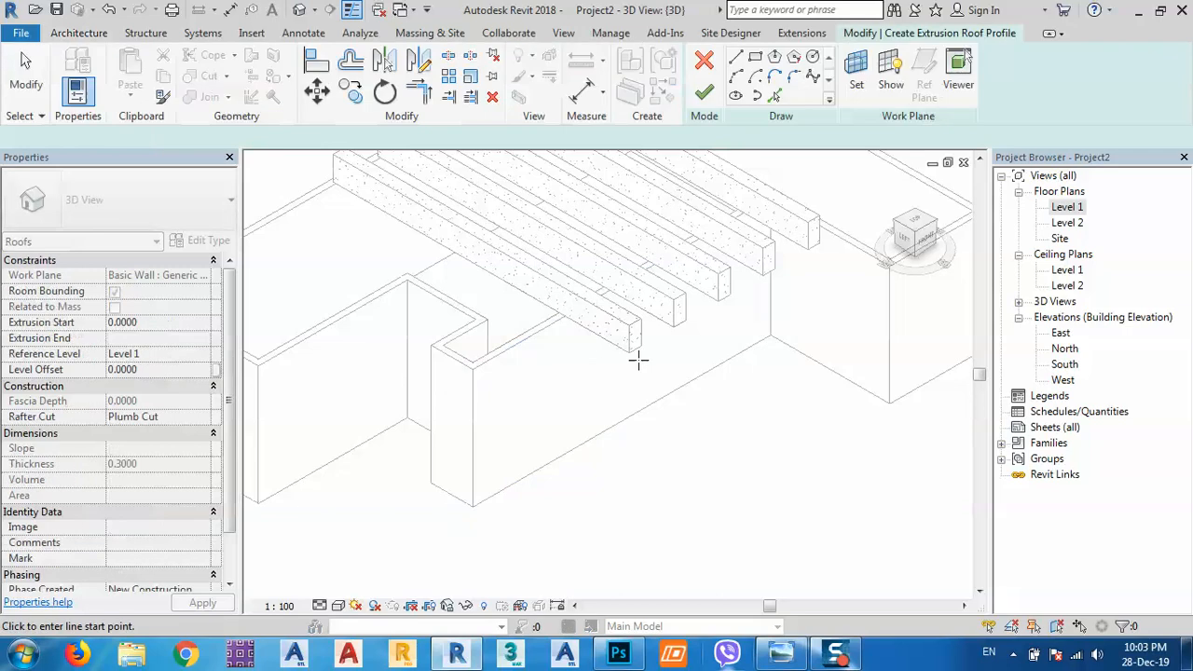
left_click(929, 245)
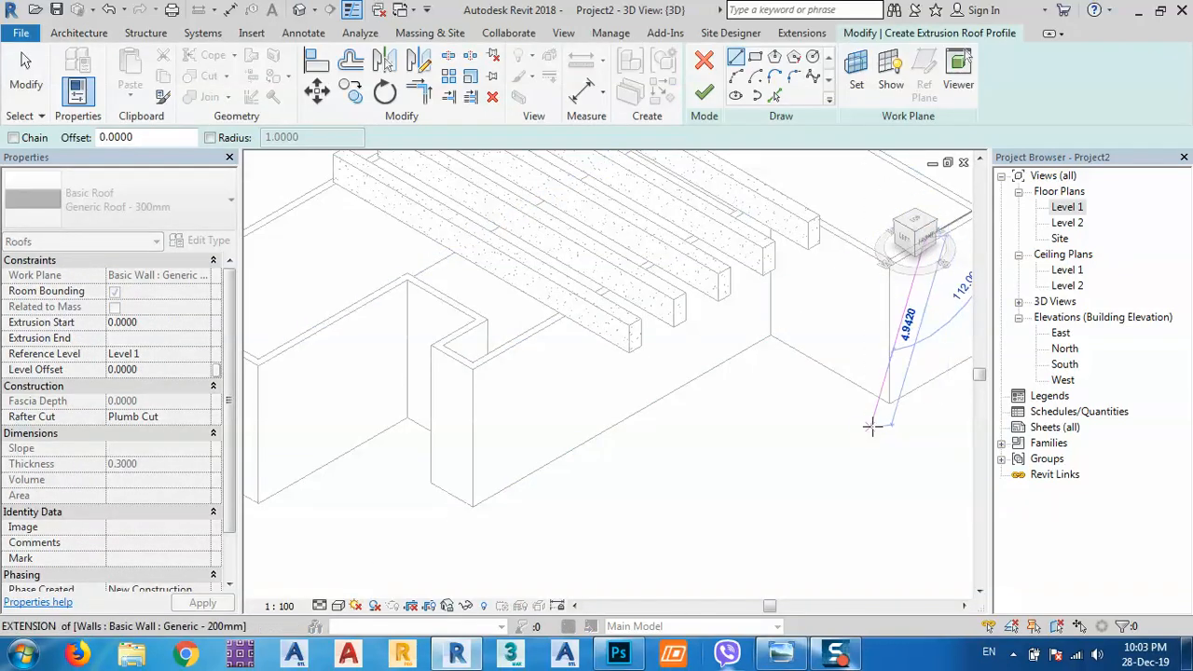
key("Escape")
key("Escape")
Step: In the front view, sketch a line about 10.5 m long along the beam tops and a parallel one about 4.3 m long, 4.2 m below
left_click(926, 239)
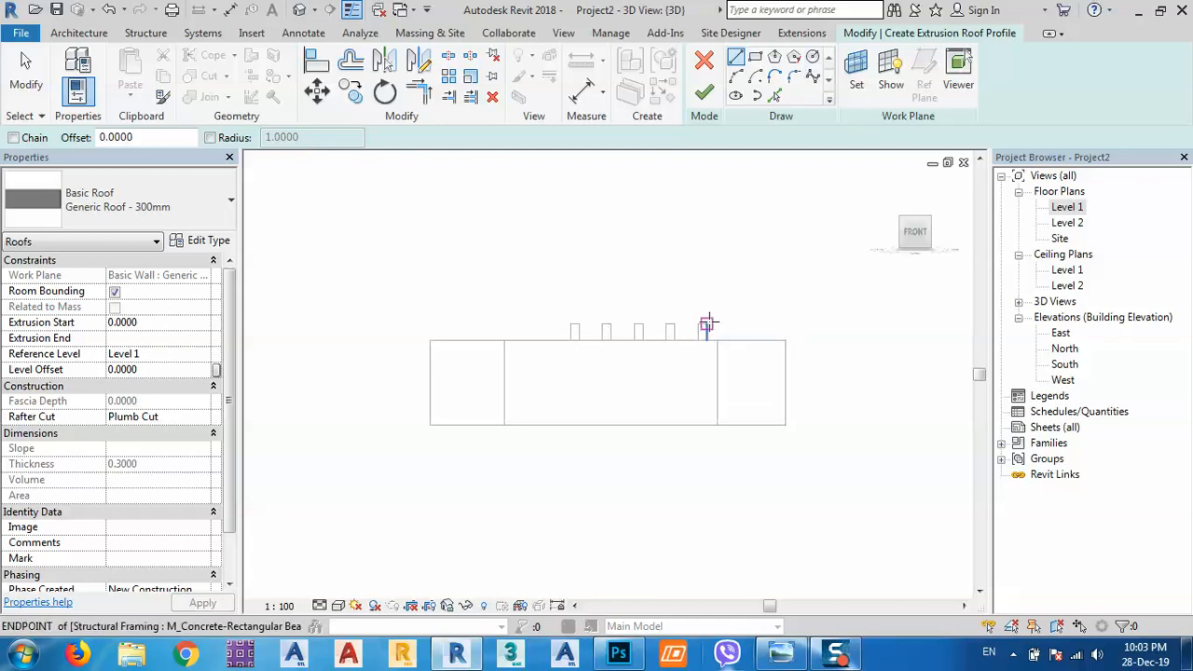
left_click(759, 324)
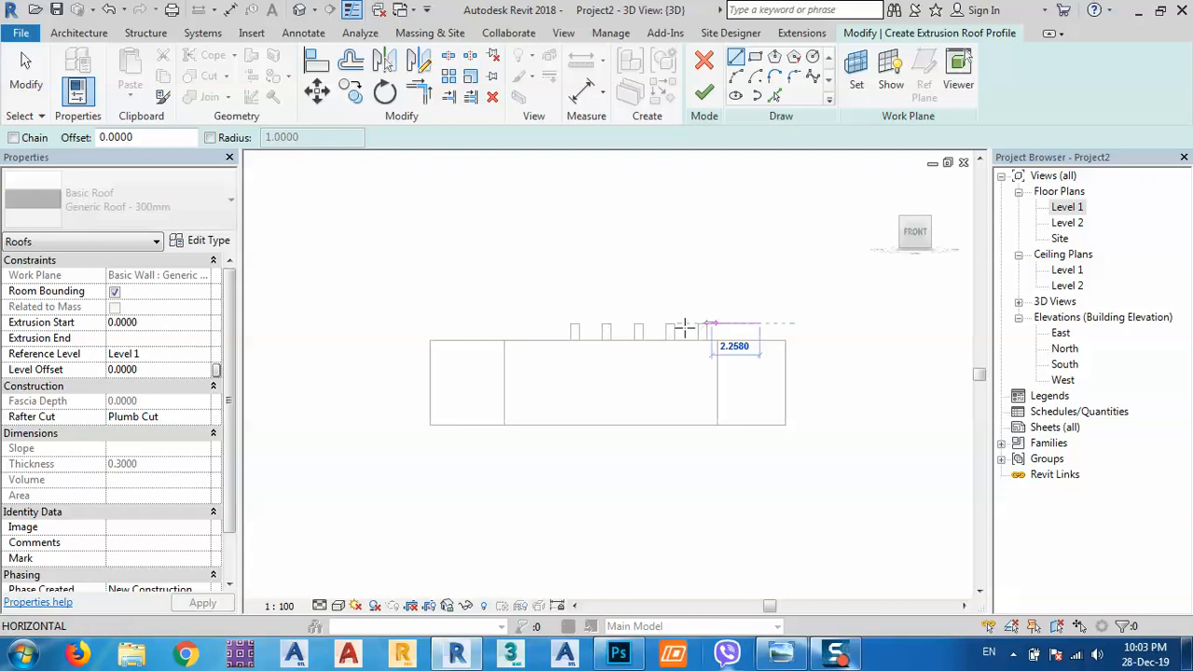
left_click(536, 323)
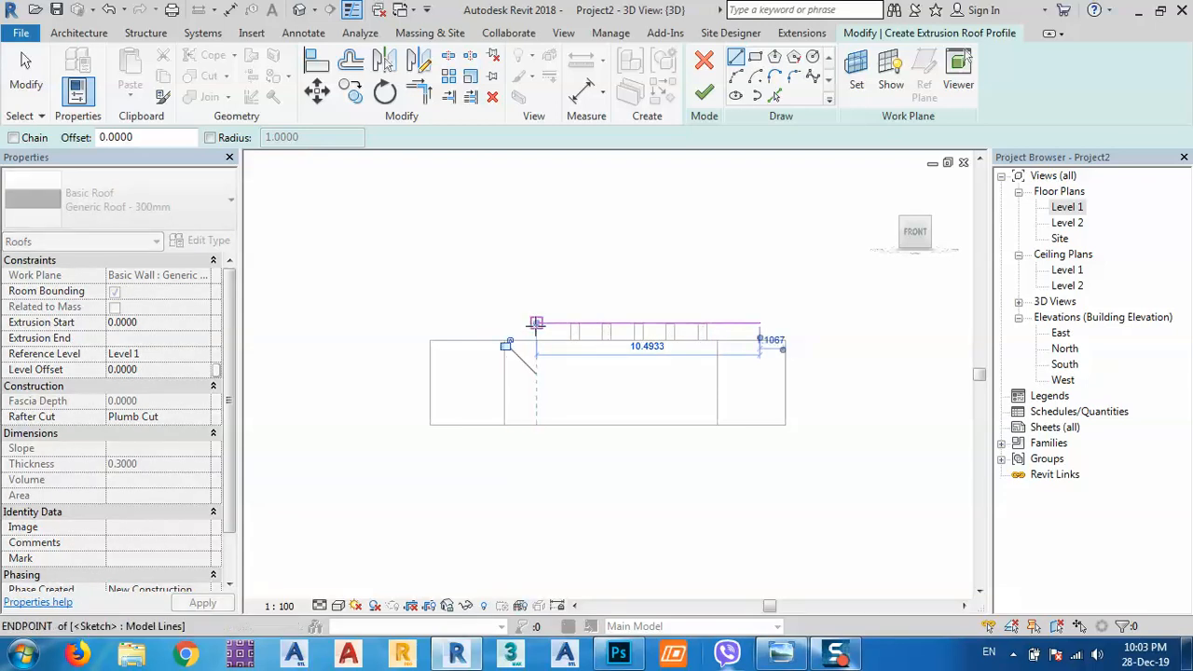
left_click(632, 413)
left_click(540, 412)
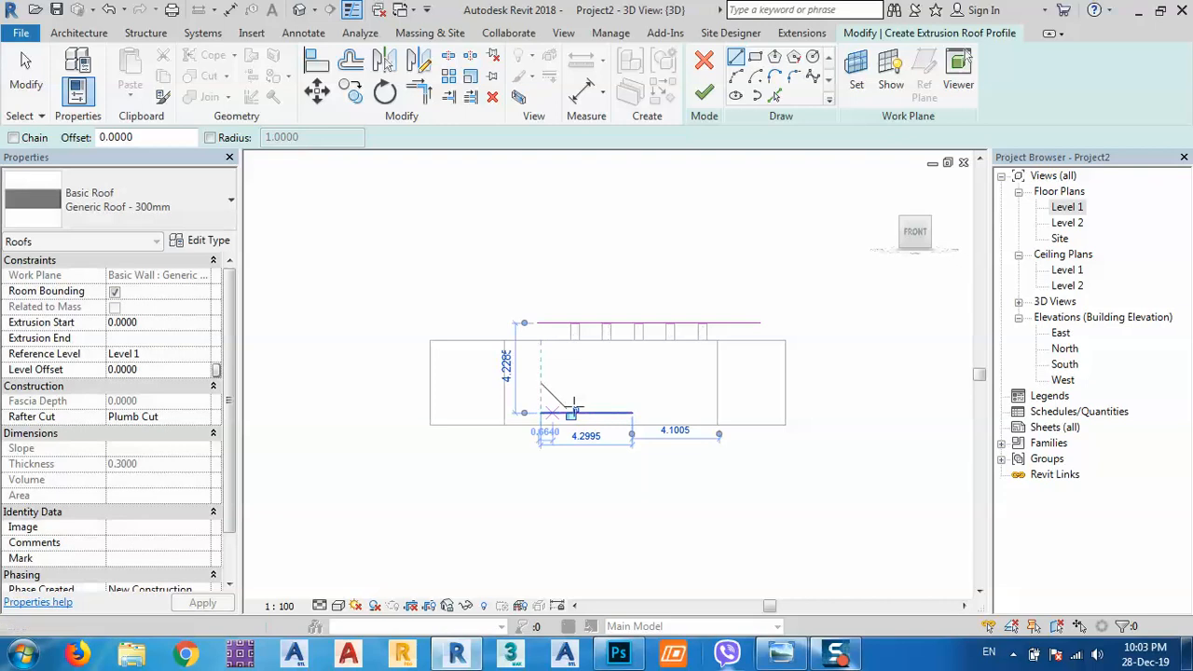
Step: Browse the house reference photos to study the roof's curved end and its overhang, and return to the roof sketch
key("Escape")
scroll(626, 413, "up", 1)
middle_click_drag(705, 382, 598, 381)
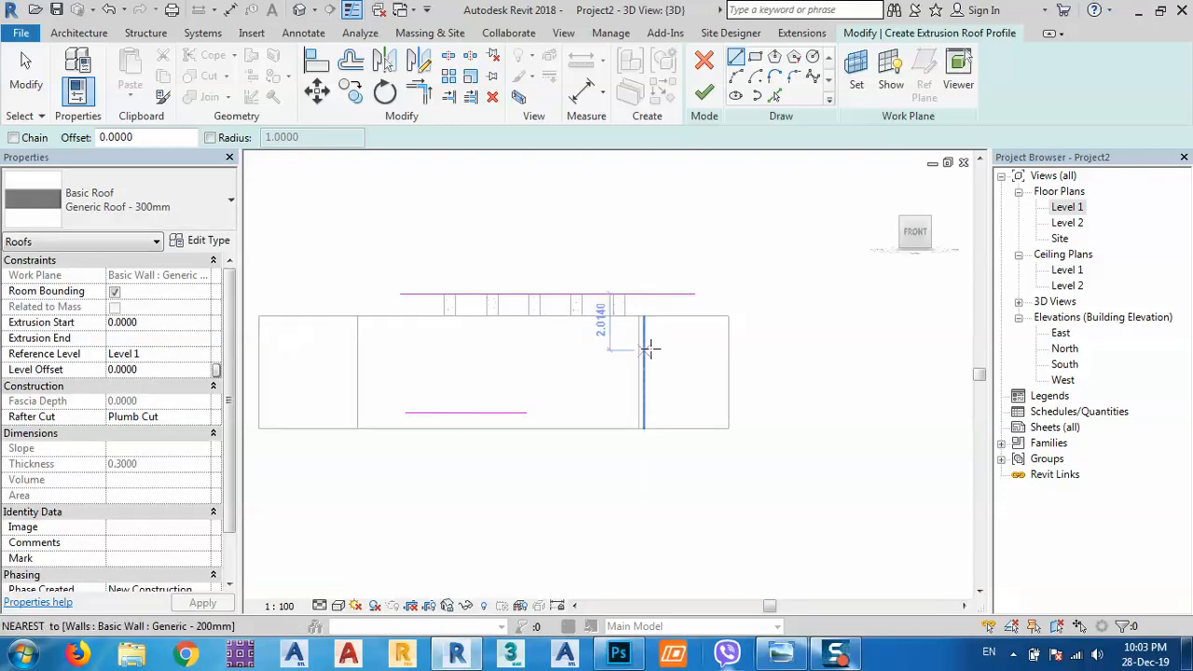
key("Escape")
key("Escape")
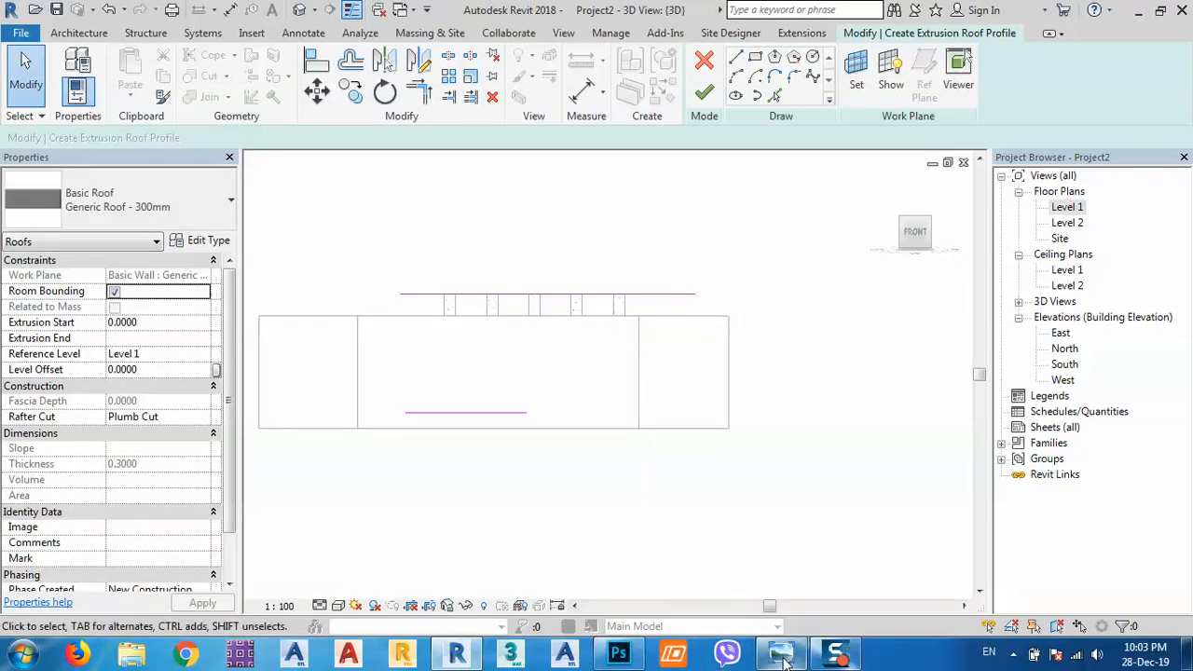
left_click(781, 654)
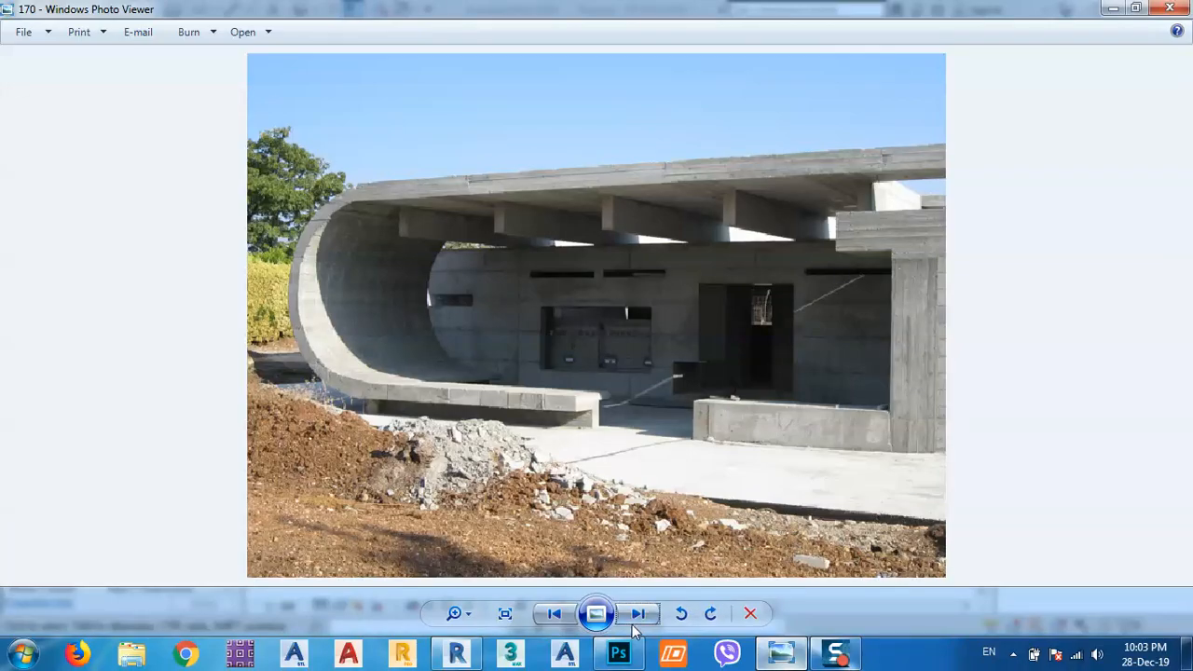
left_click(637, 615)
left_click(638, 615)
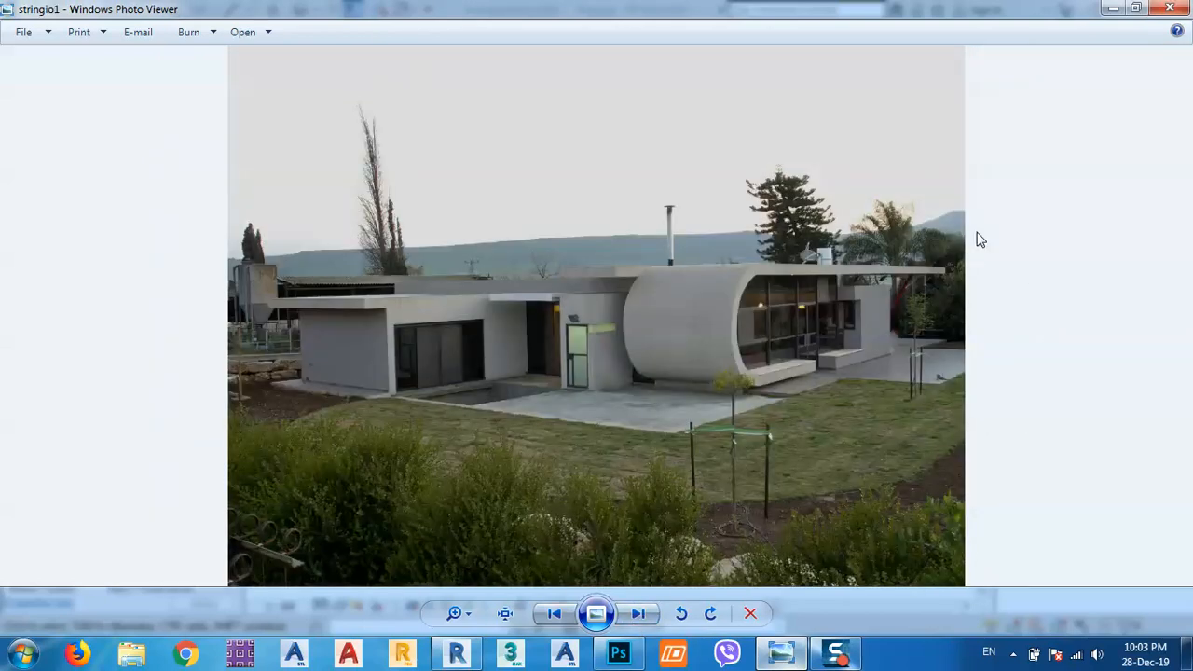
left_click(637, 613)
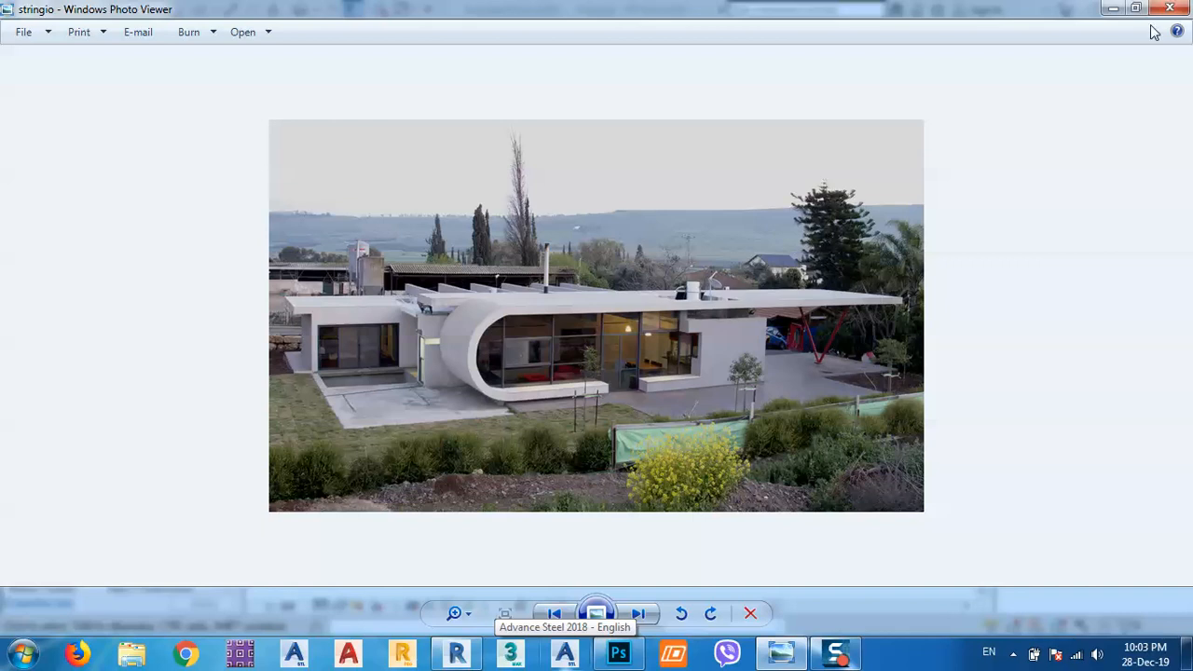
left_click(1113, 8)
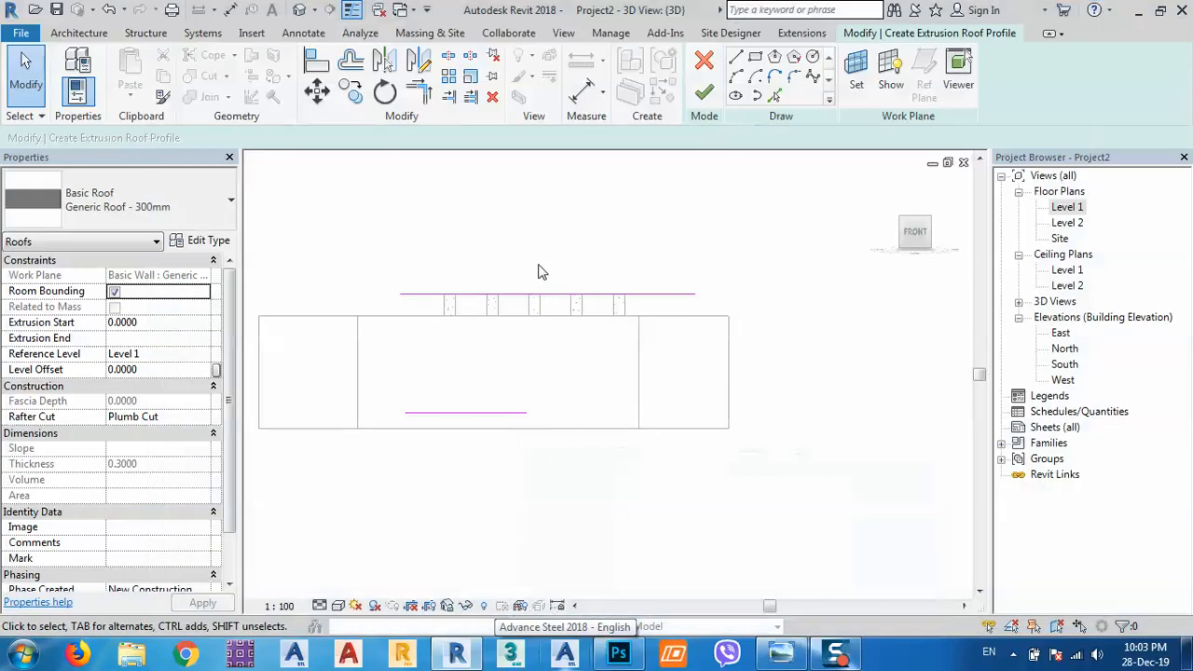
Step: Stretch the upper sketch line's east end past the house until the line is about 16 m long
left_click(693, 295)
left_click_drag(696, 296, 795, 295)
left_click(793, 366)
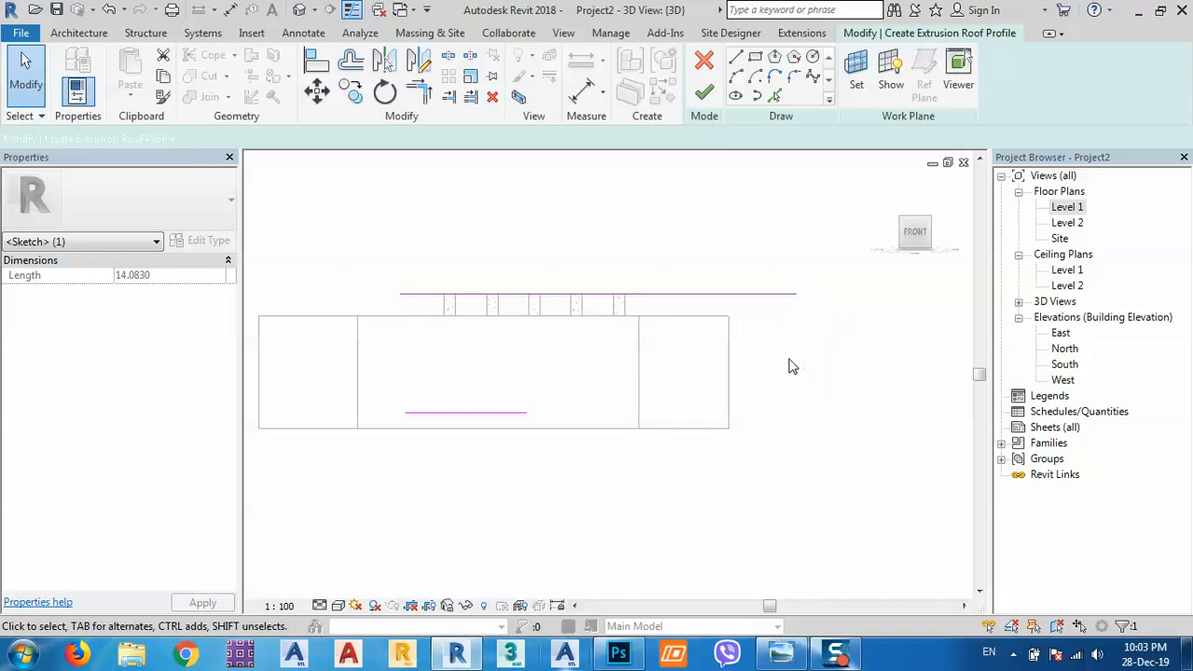
left_click(797, 296)
left_click_drag(797, 298, 851, 295)
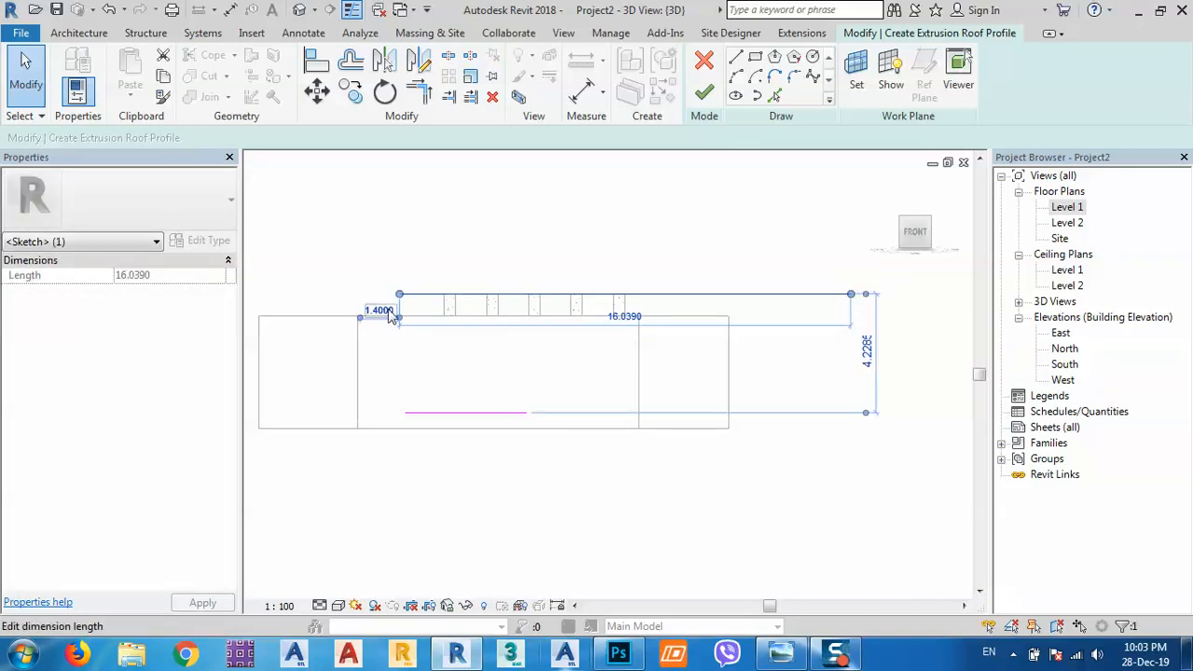
left_click_drag(400, 319, 698, 369)
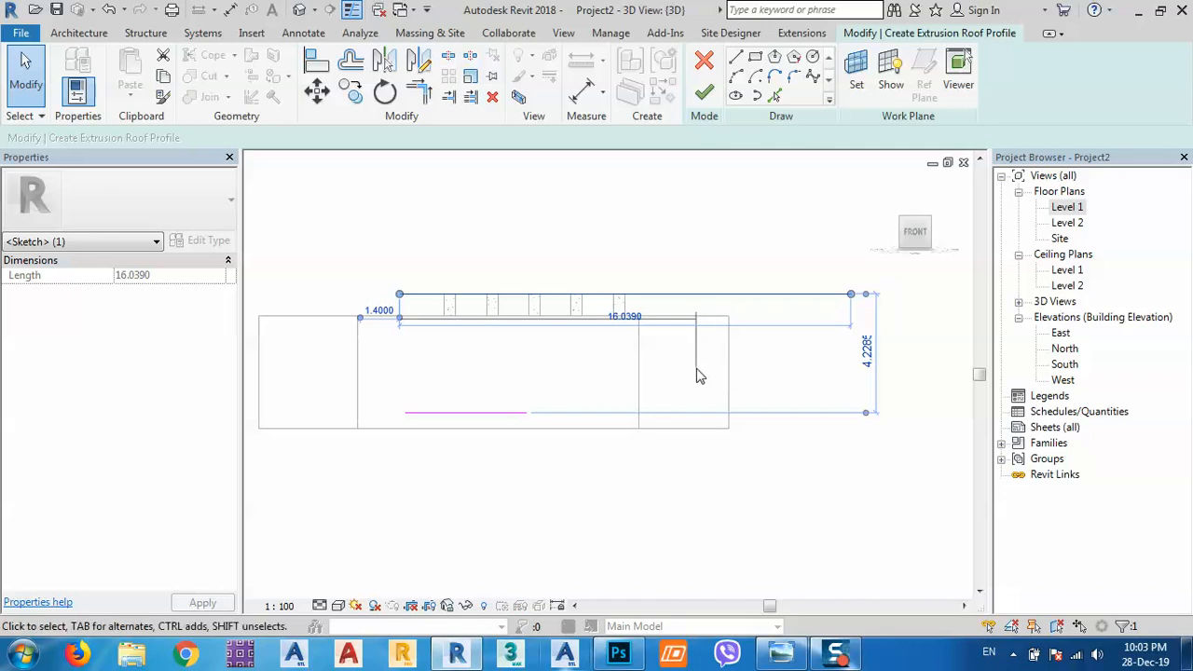
left_click(757, 334)
left_click(765, 313)
scroll(427, 326, "up", 2)
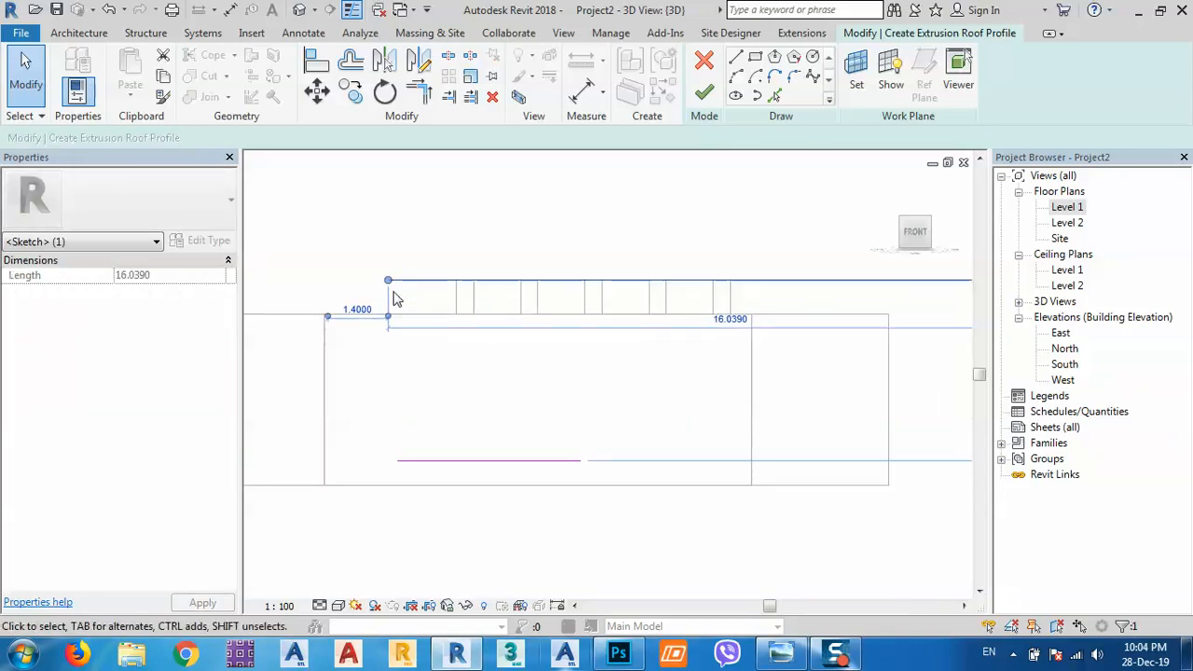
mouse_move(387, 280)
left_mouse_down()
mouse_move(559, 370)
mouse_move(680, 350)
mouse_move(668, 323)
left_mouse_up()
key("ctrl+z")
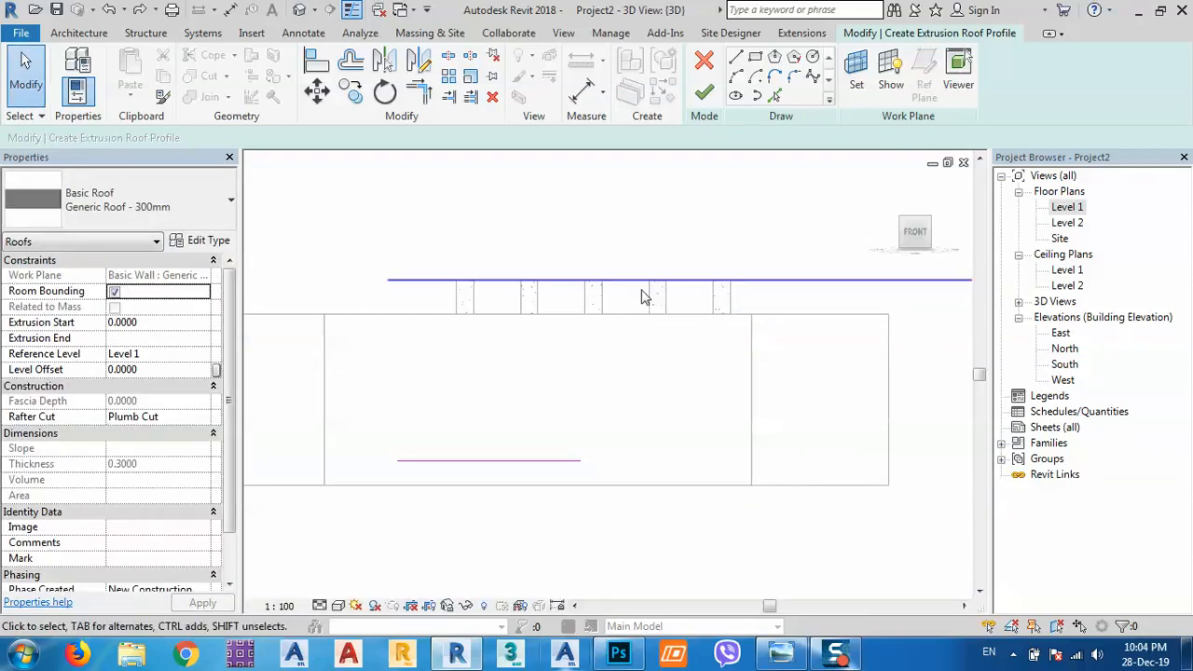
Step: Pull the upper line's west end into vertical alignment with the lower line's west end, making it about 15.8 m long
mouse_move(870, 348)
middle_mouse_down()
mouse_move(637, 348)
mouse_move(876, 311)
middle_mouse_up()
scroll(623, 336, "down", 1)
left_click(816, 287)
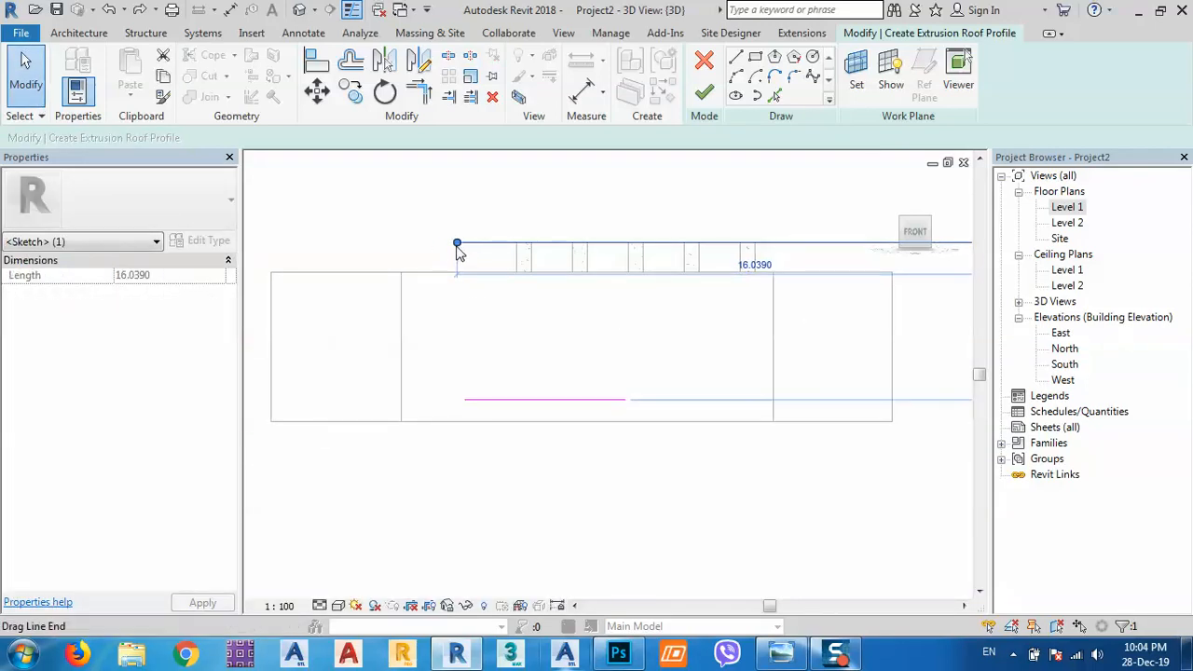
mouse_move(456, 245)
left_mouse_down()
mouse_move(434, 244)
mouse_move(463, 243)
left_mouse_up()
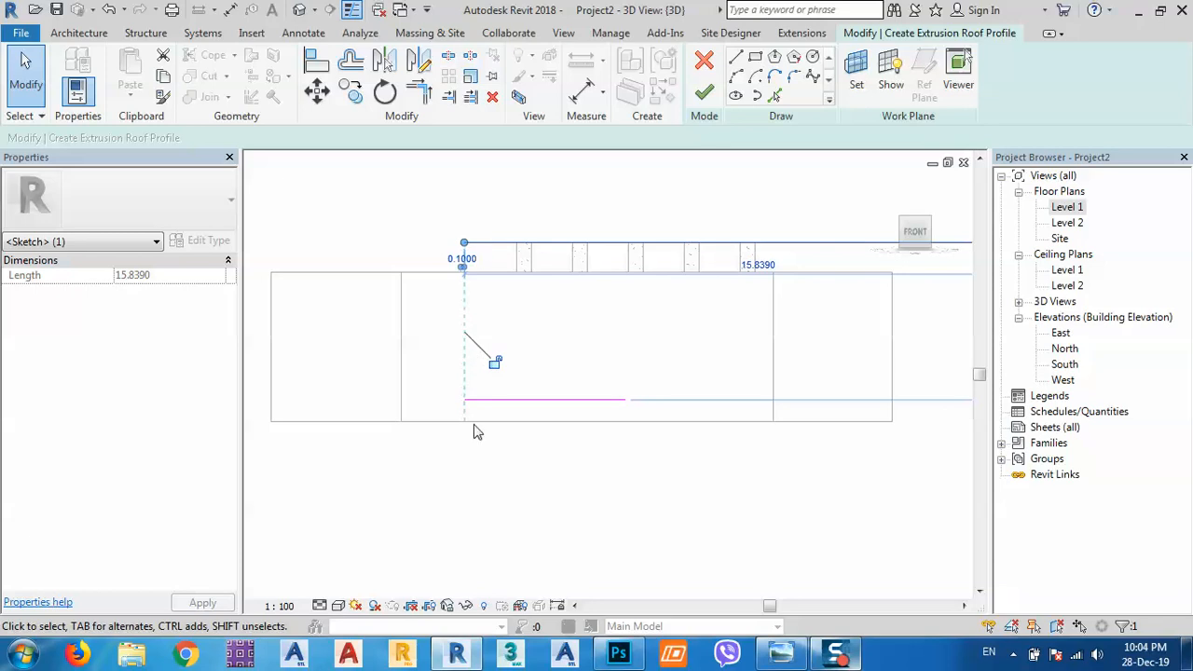
Step: Set the lower sketch line's height above the base of the wall to 0.4 m
left_click(561, 402)
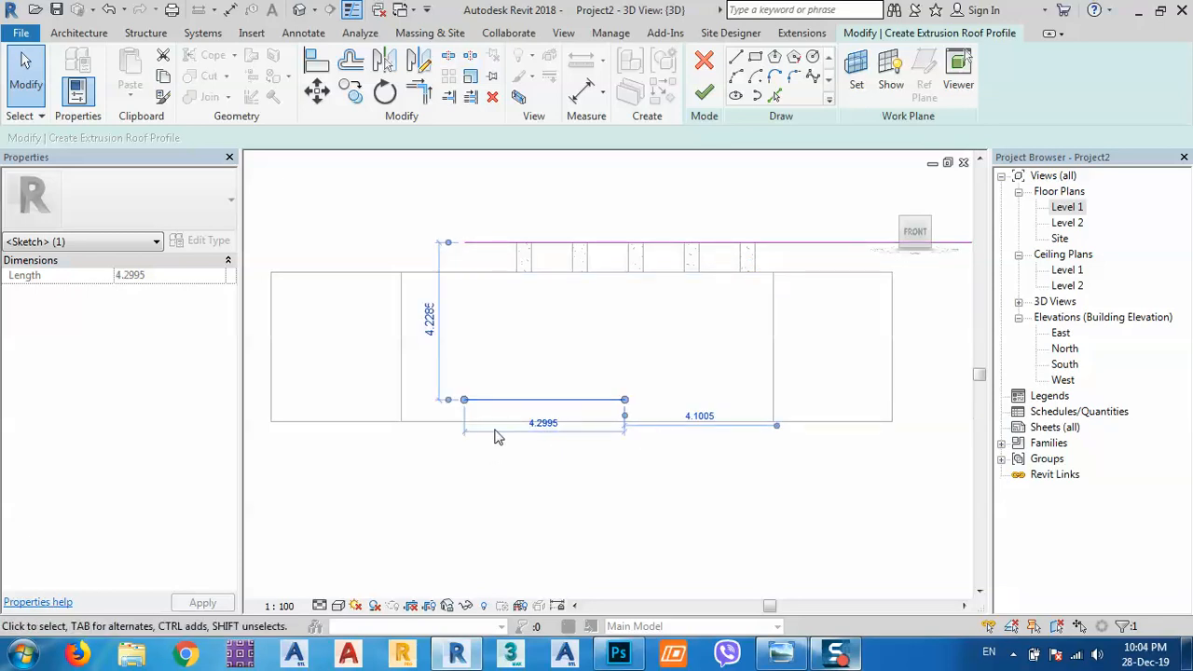
left_click(447, 428)
left_click(430, 403)
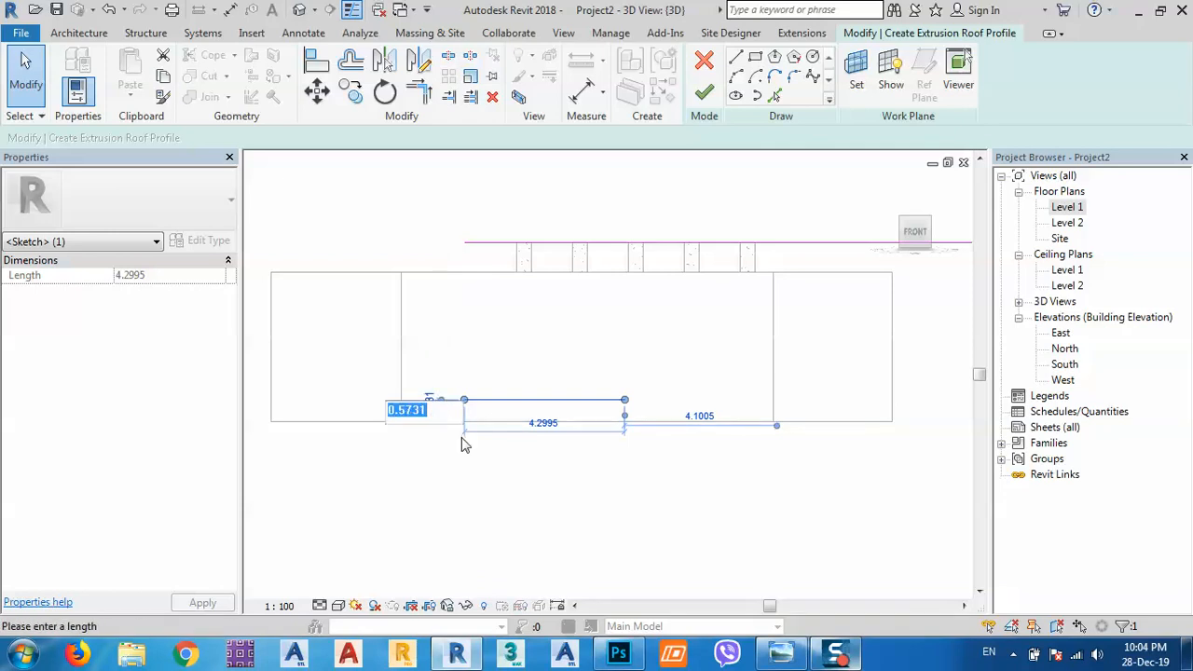
type("0.4")
key("Return")
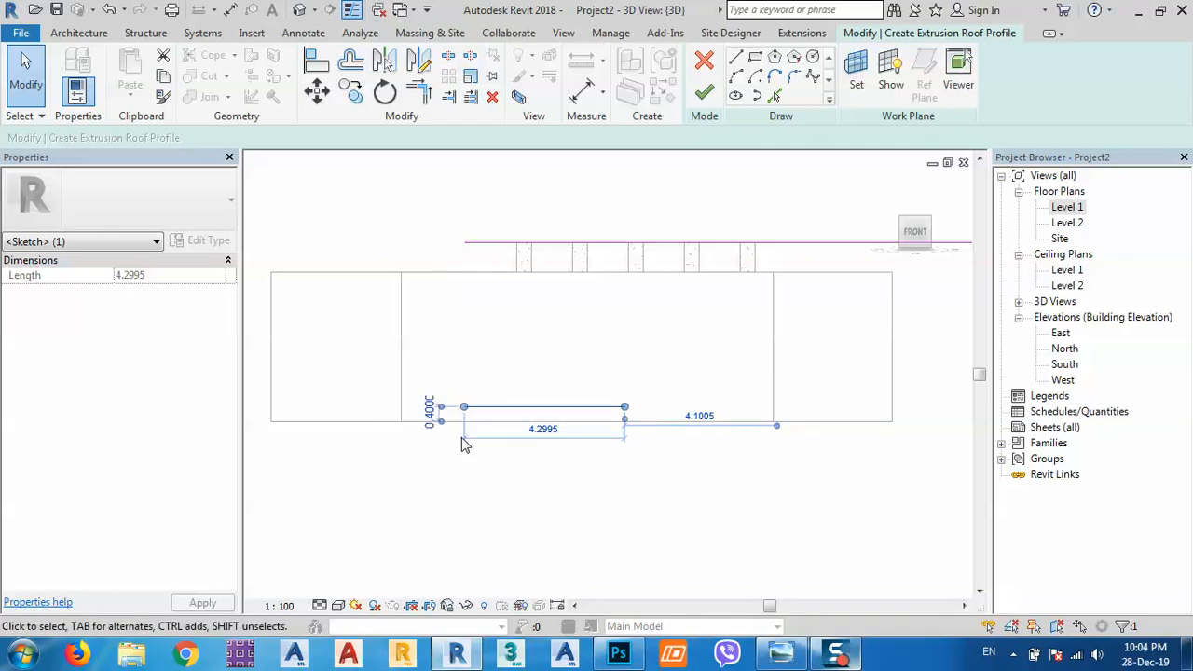
Step: Join the west ends of the lower and upper lines with an outward semicircular arc of about 2.2 m radius
left_click(737, 58)
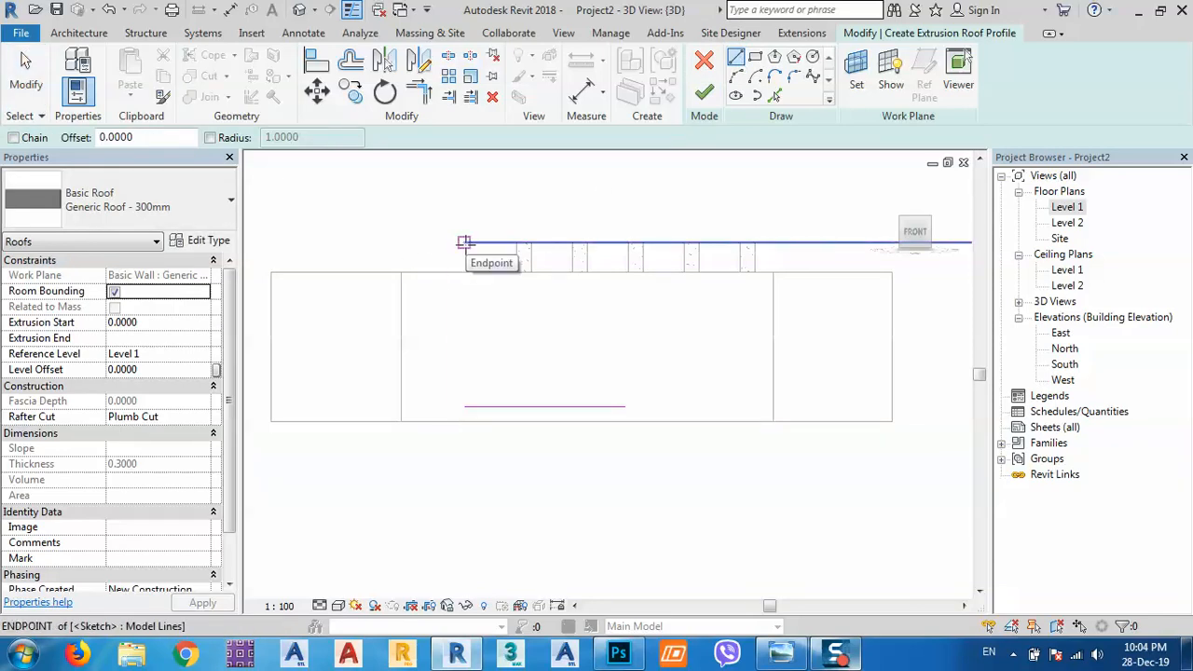
left_click(736, 78)
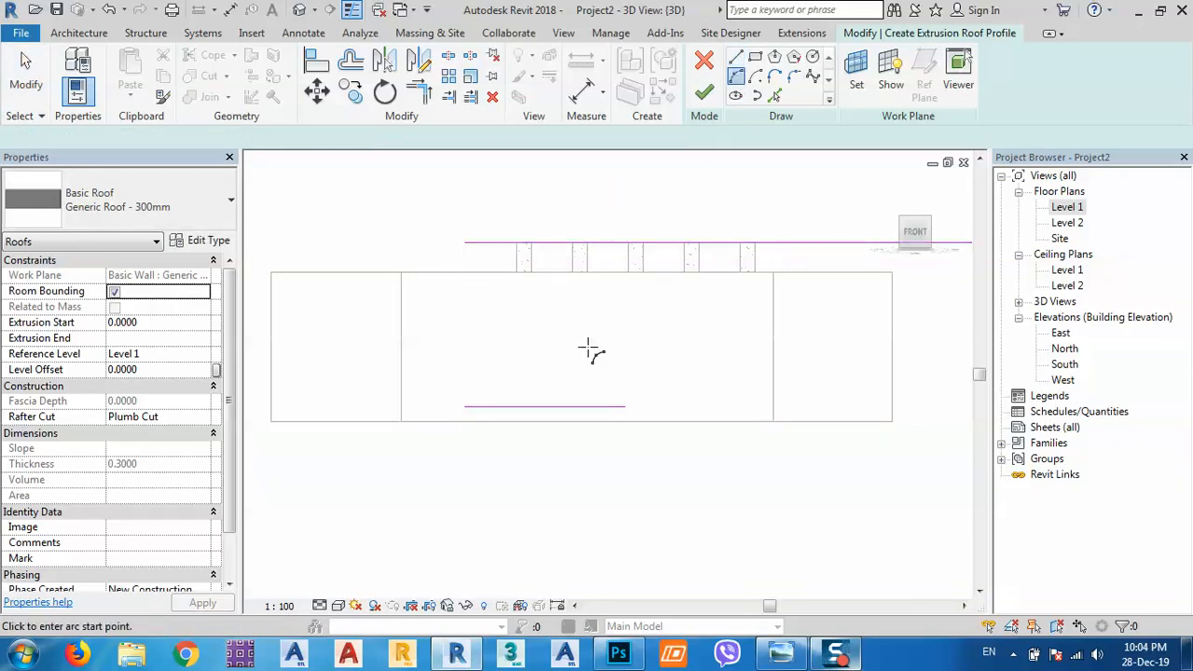
left_click(464, 405)
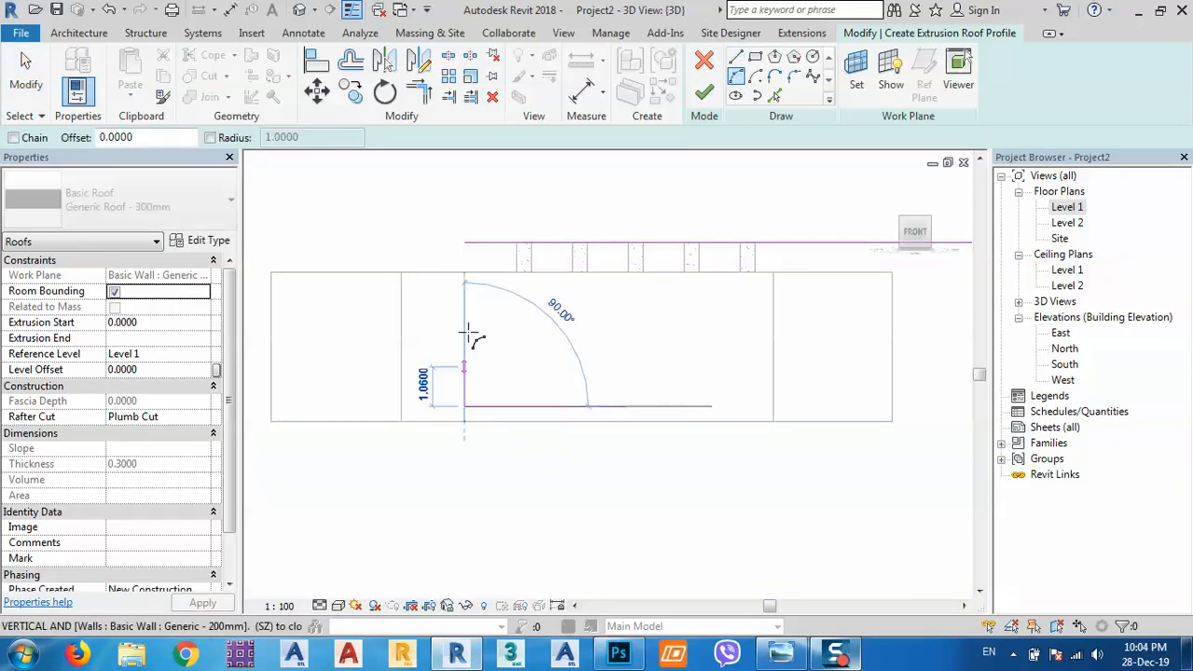
left_click(464, 244)
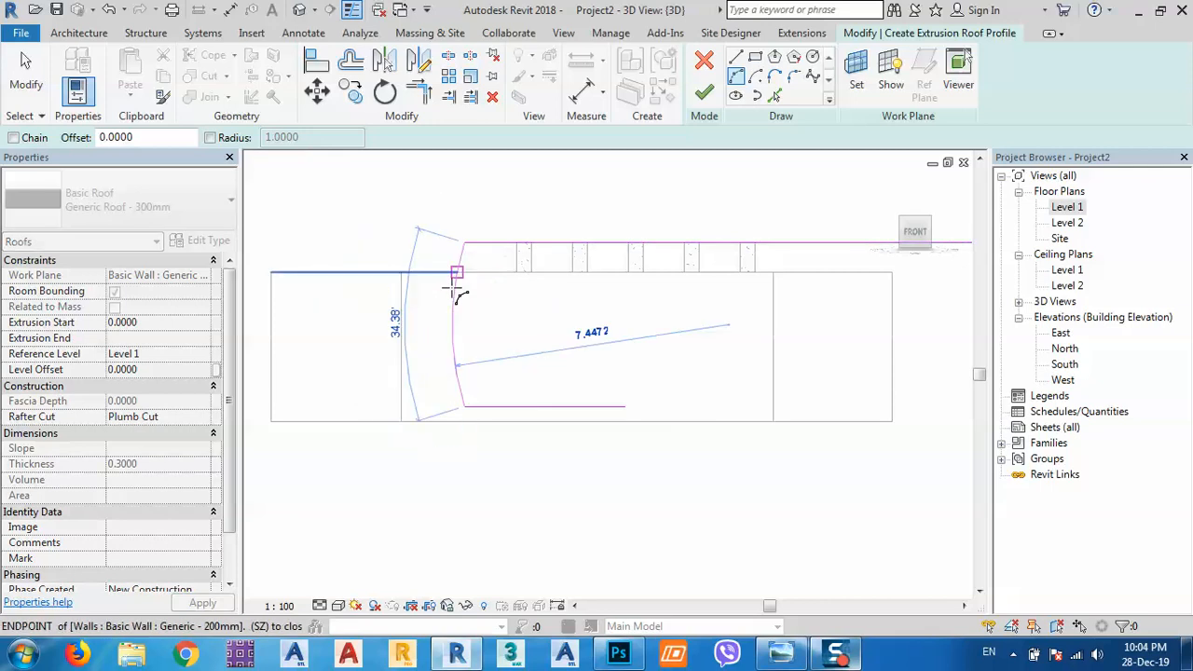
left_click(385, 318)
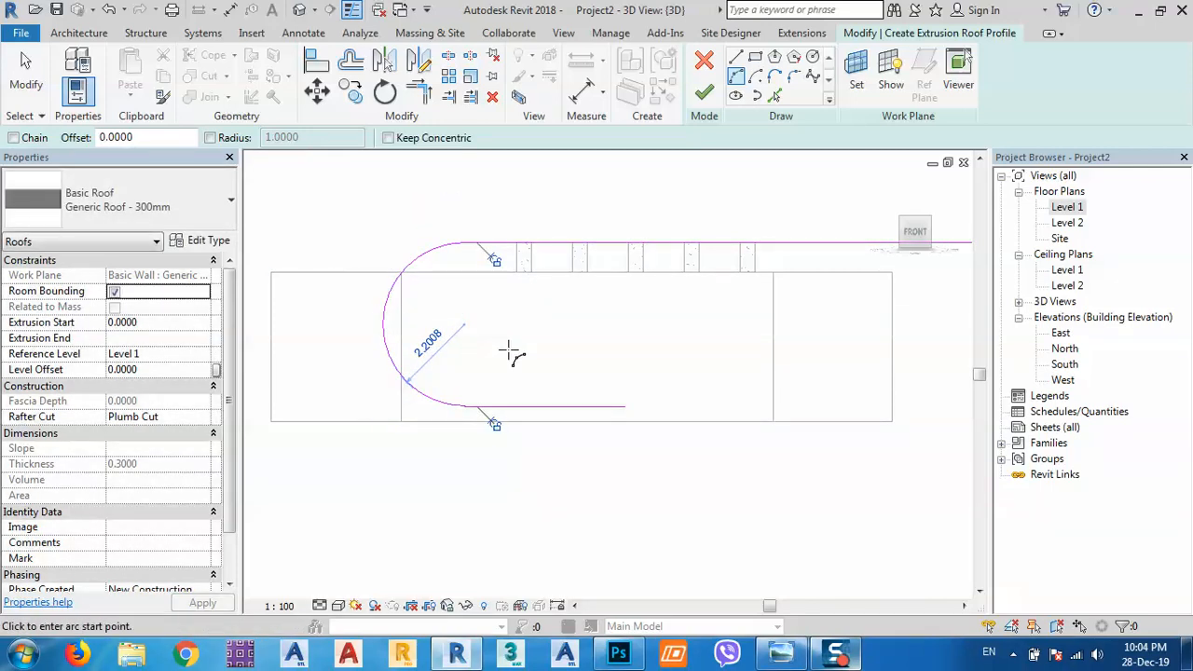
right_click(504, 323)
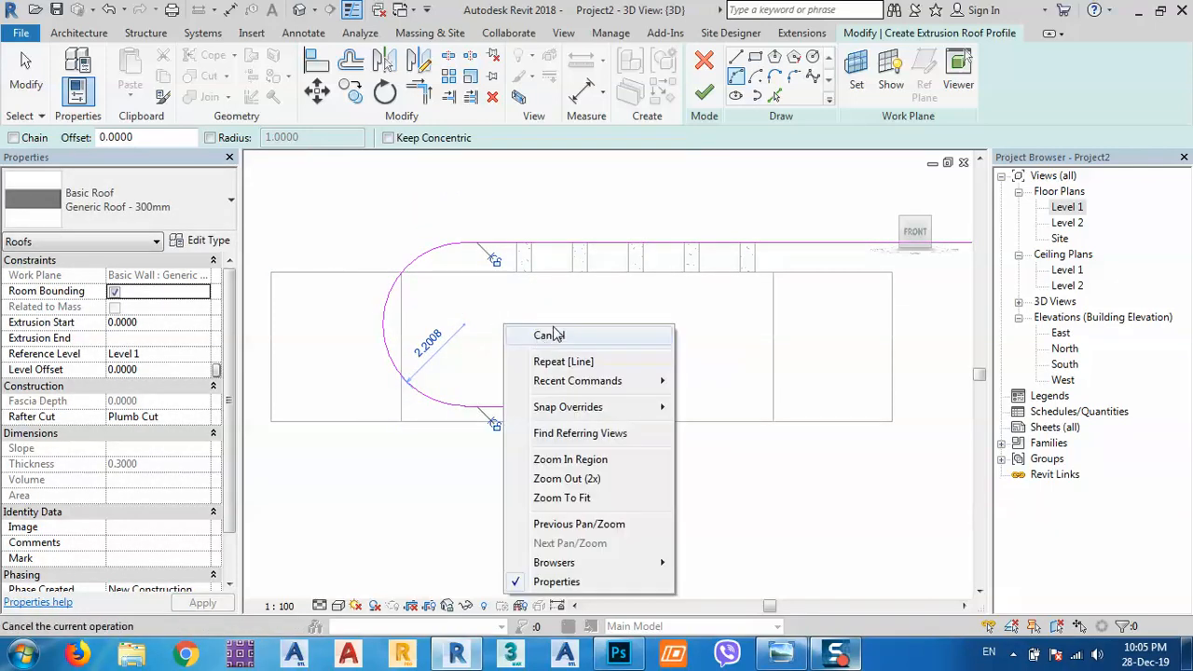
left_click(555, 333)
right_click(554, 339)
left_click(559, 352)
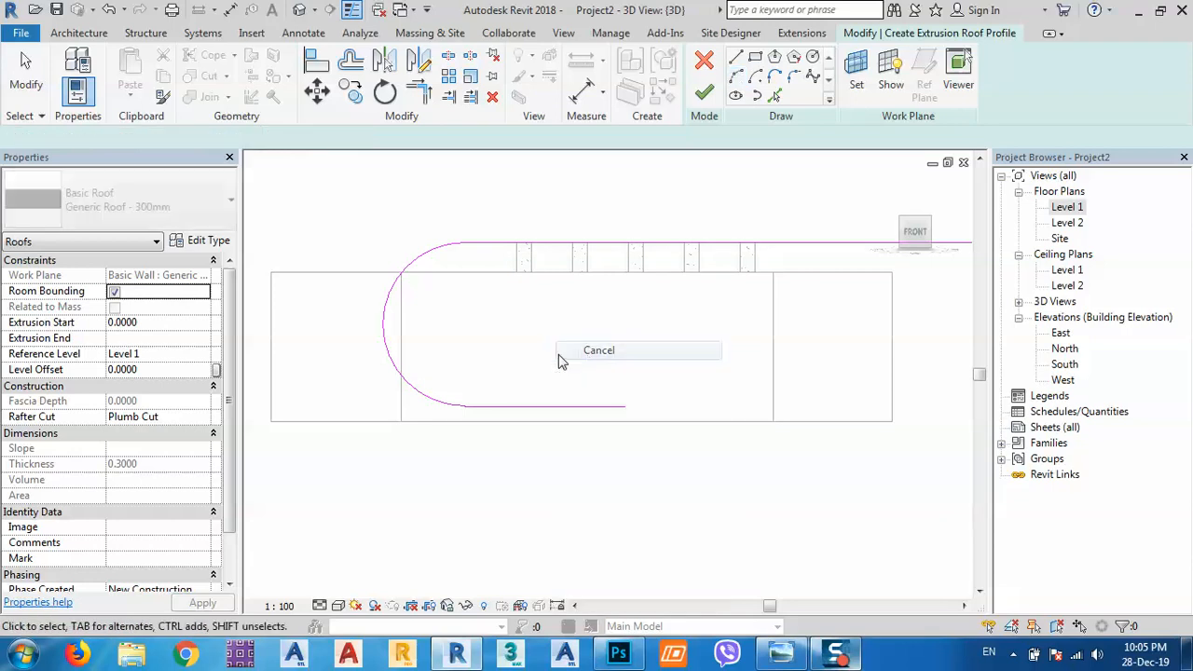
Step: Nudge the semicircular arc east along both lines until its upper end reaches the first roof beam
left_click(391, 292)
key("Right")
key("Right")
key("Right")
key("Right")
key("Right")
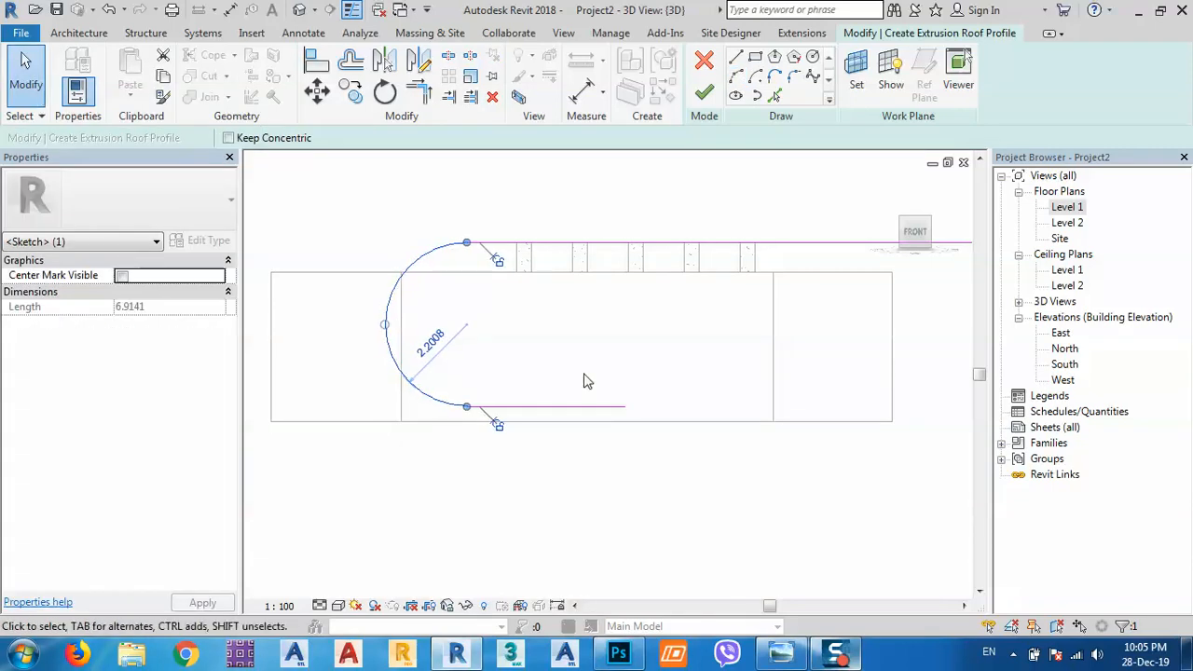
key("Right")
key("Right")
key("Right")
key("Right")
key("Right")
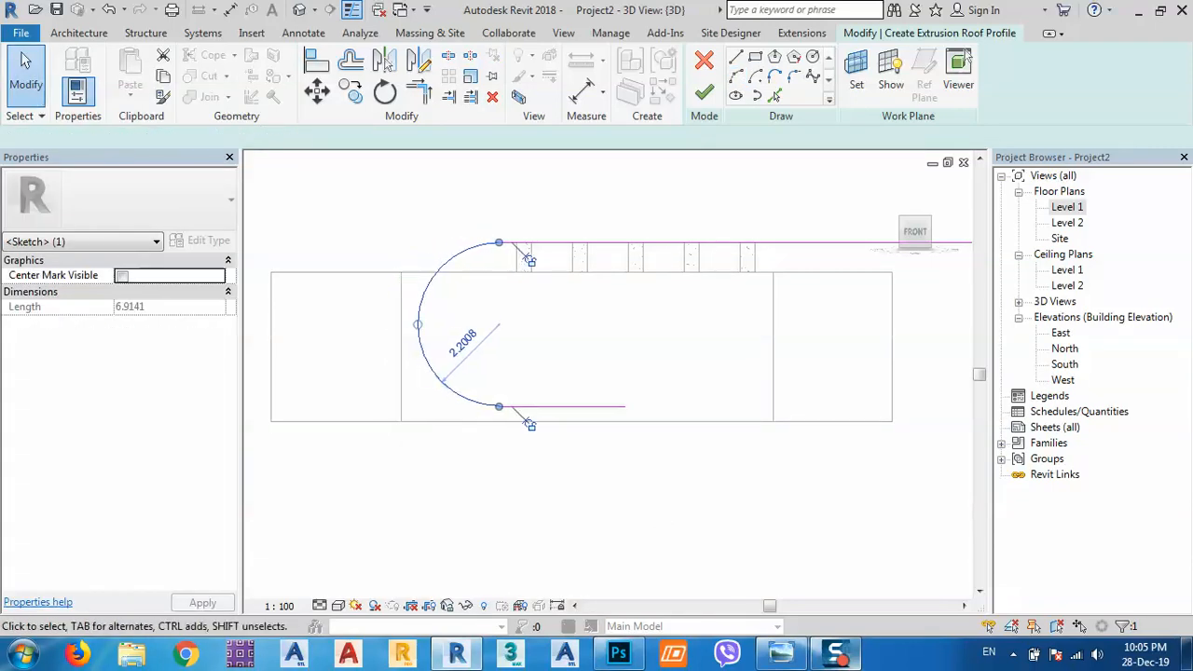
Step: Check in the reference photos where the roof's curve begins relative to the first beam, and return to the sketch
left_click(780, 652)
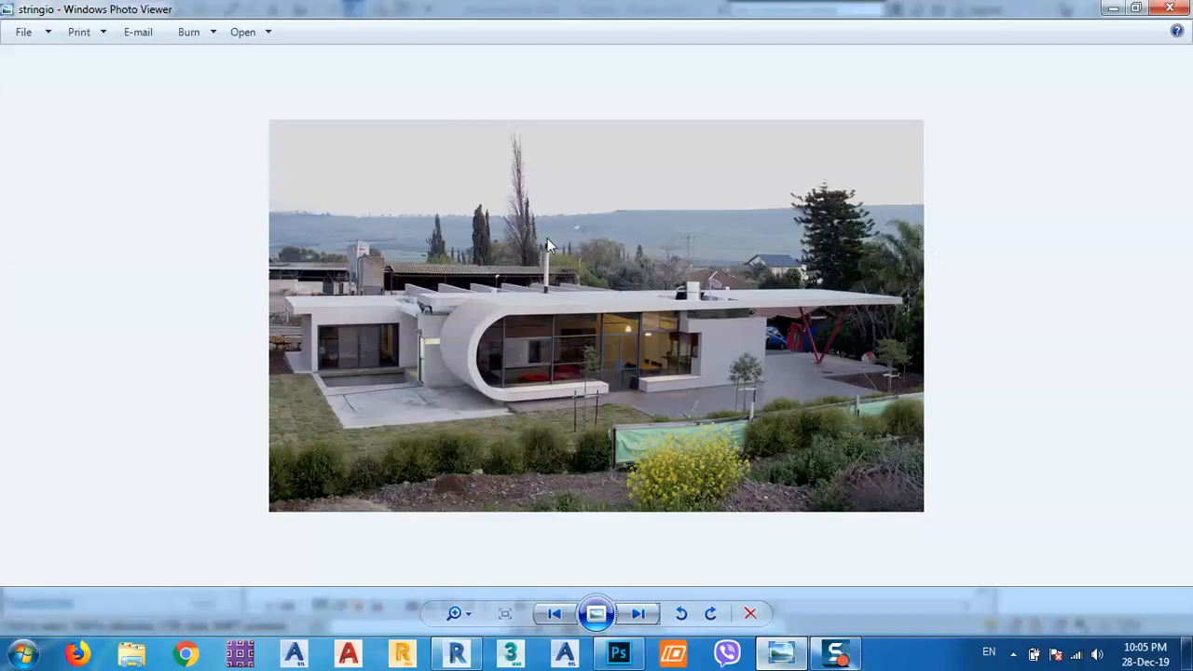
left_click(555, 614)
left_click(555, 614)
left_click(555, 615)
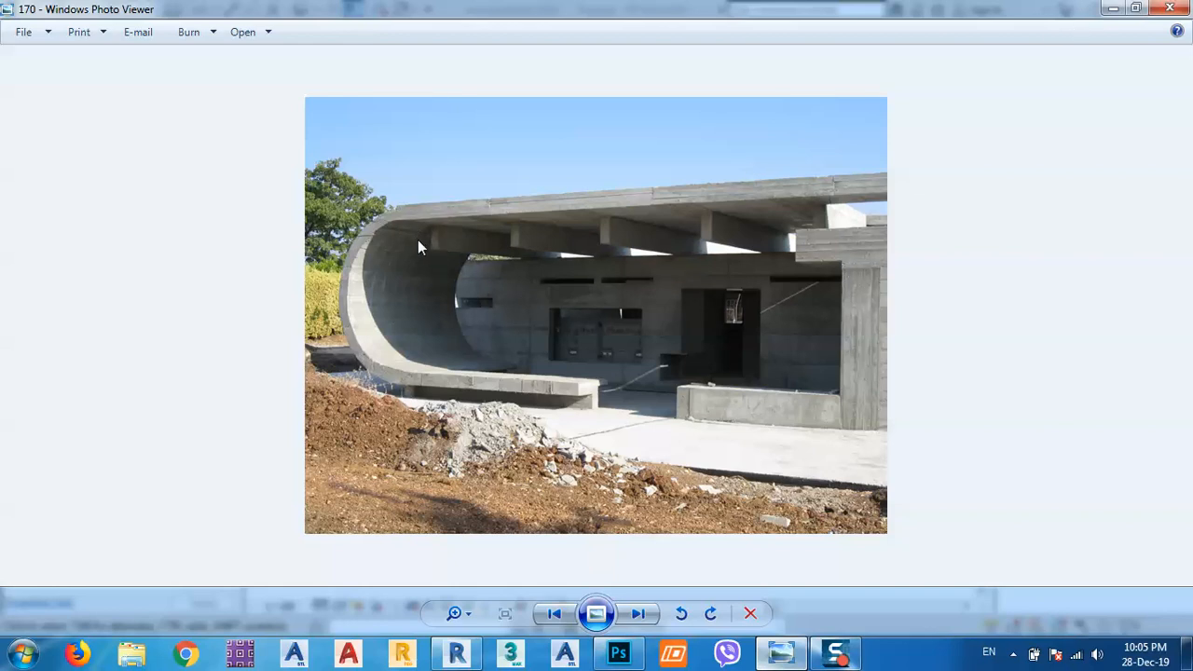
left_click(1112, 9)
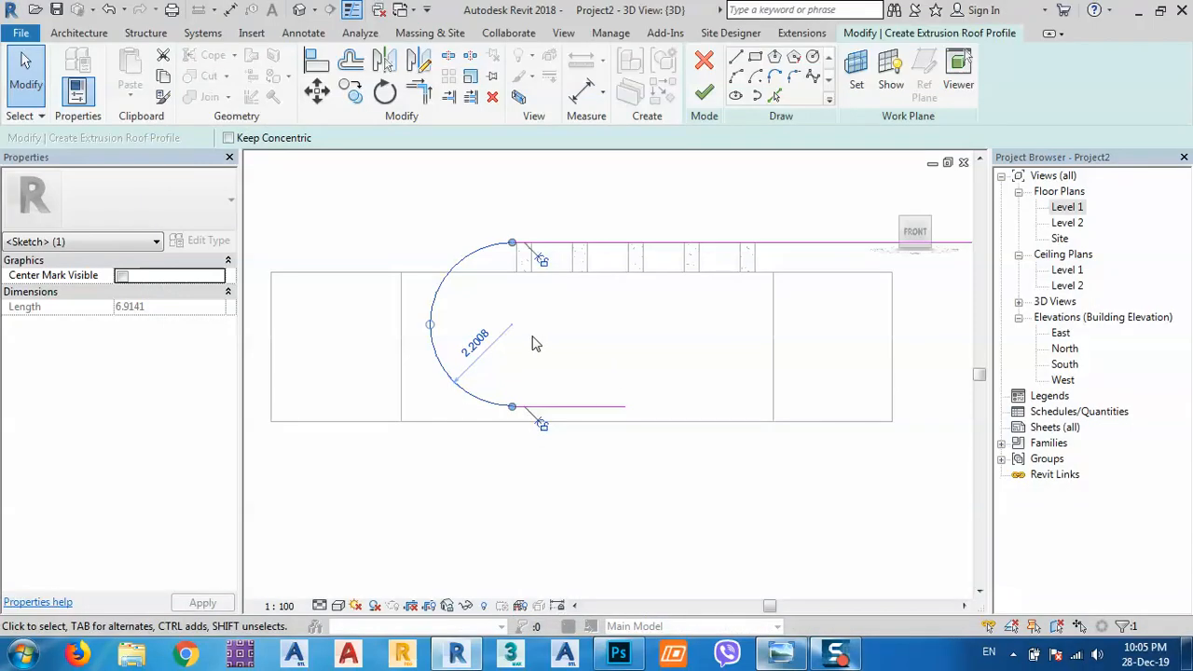
Step: Sketch a vertical line about 1 m long downward from the upper line's east end
middle_click_drag(758, 383, 508, 410)
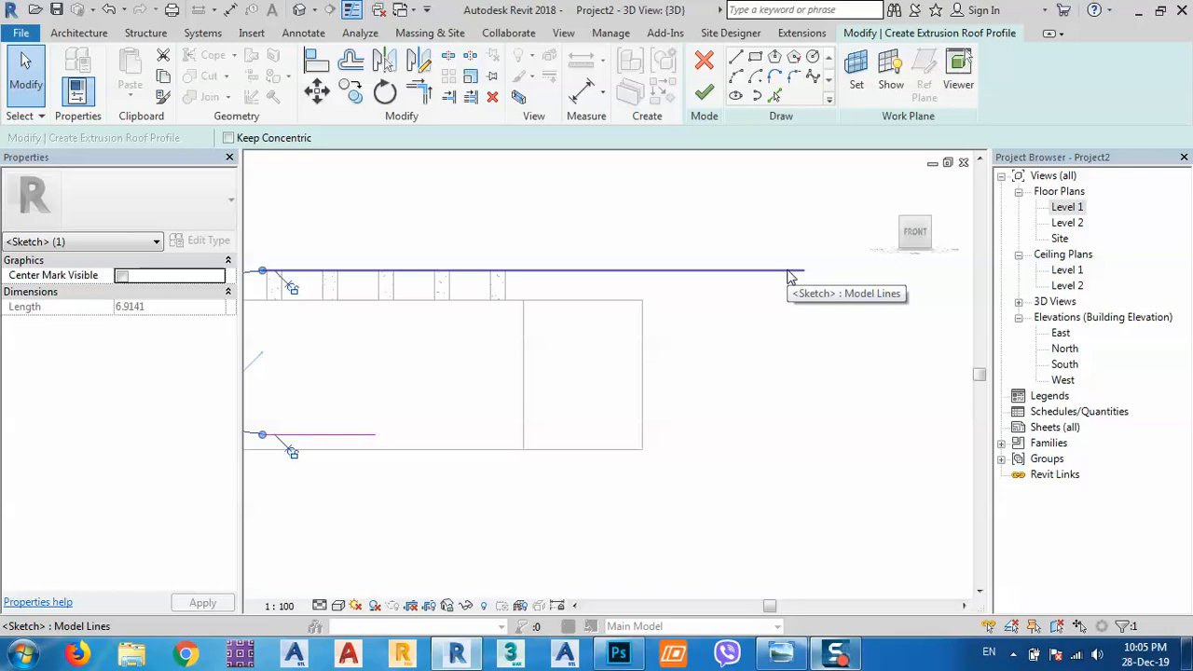
left_click(735, 59)
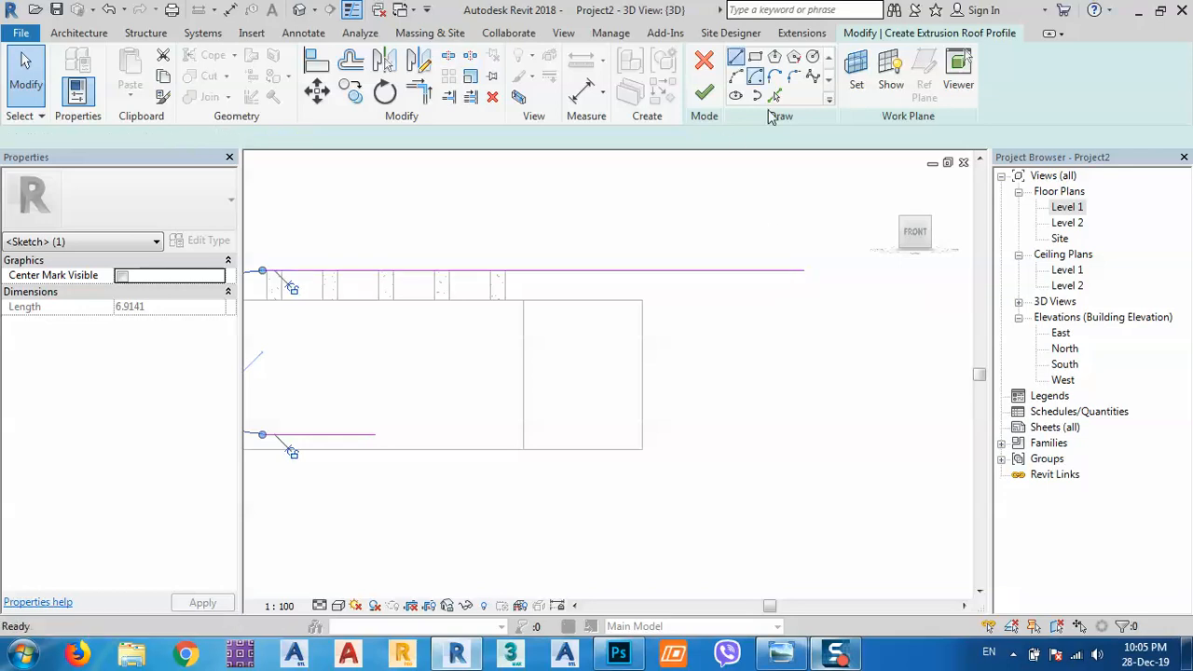
left_click(802, 273)
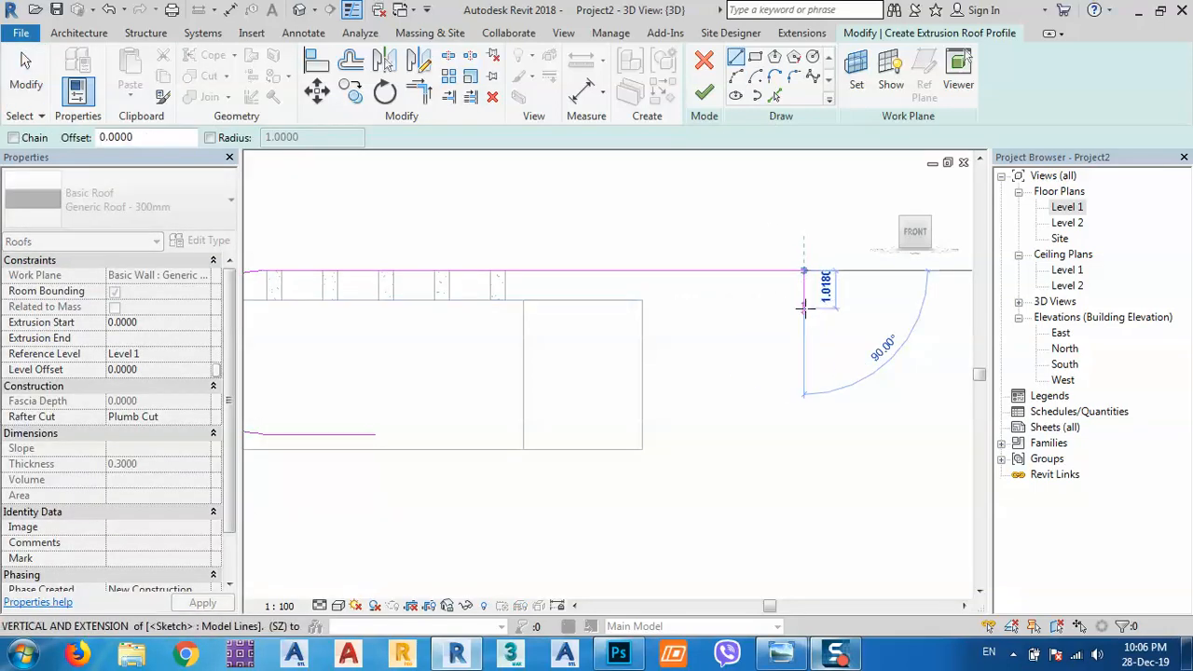
left_click(803, 308)
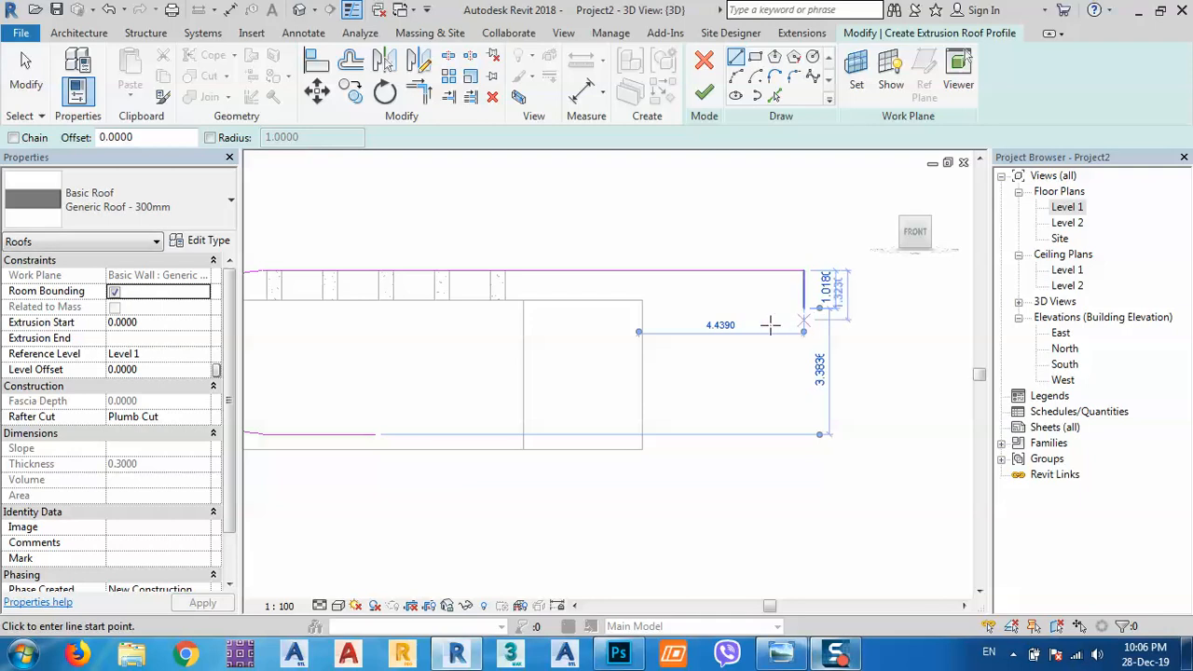
right_click(763, 286)
left_click(779, 295)
right_click(772, 315)
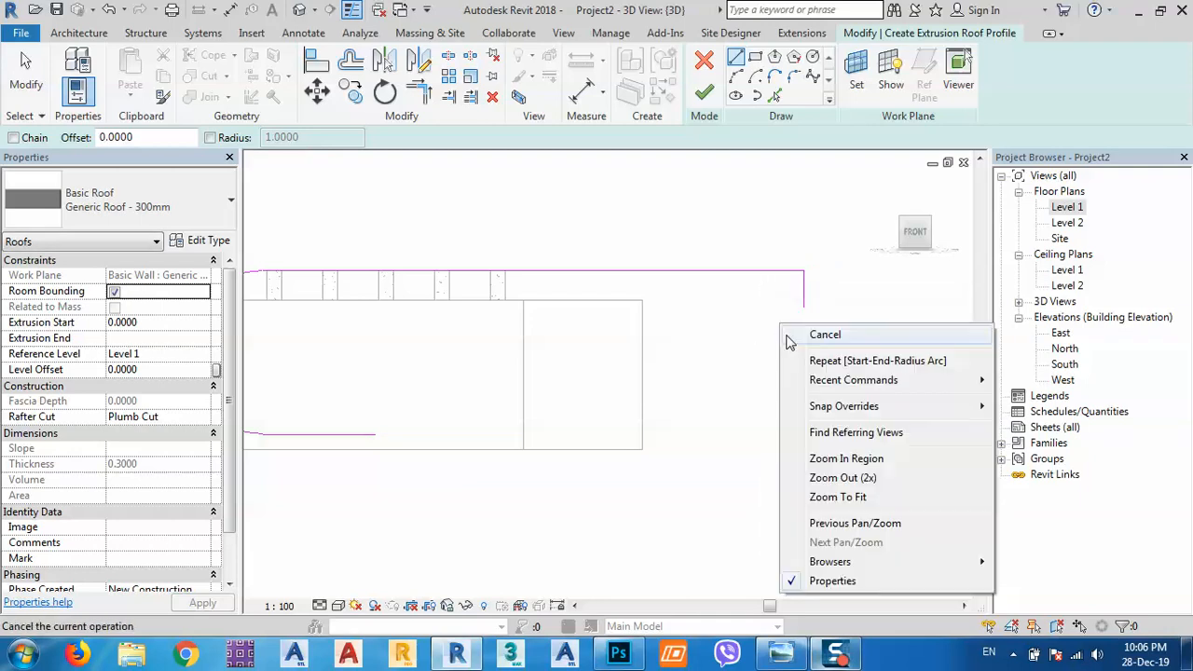
left_click(797, 327)
Step: Set the short vertical line 6 m east of the building's east wall, stretching the upper roof line with it
left_click(804, 285)
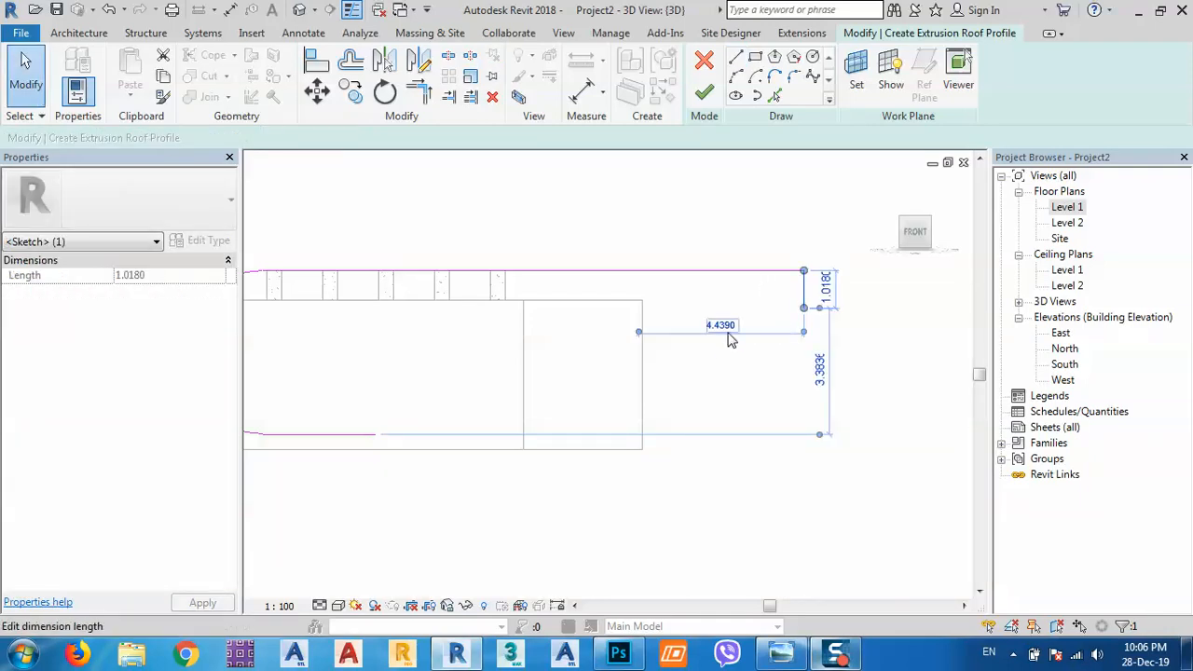
left_click(726, 331)
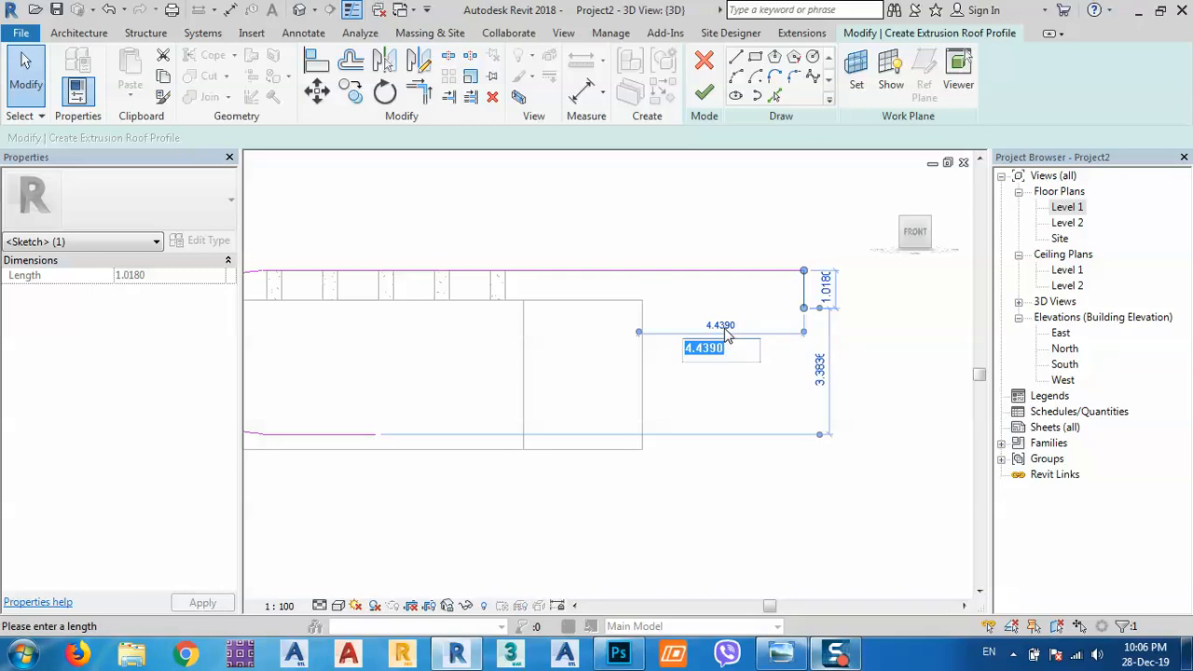
type("6")
key("Return")
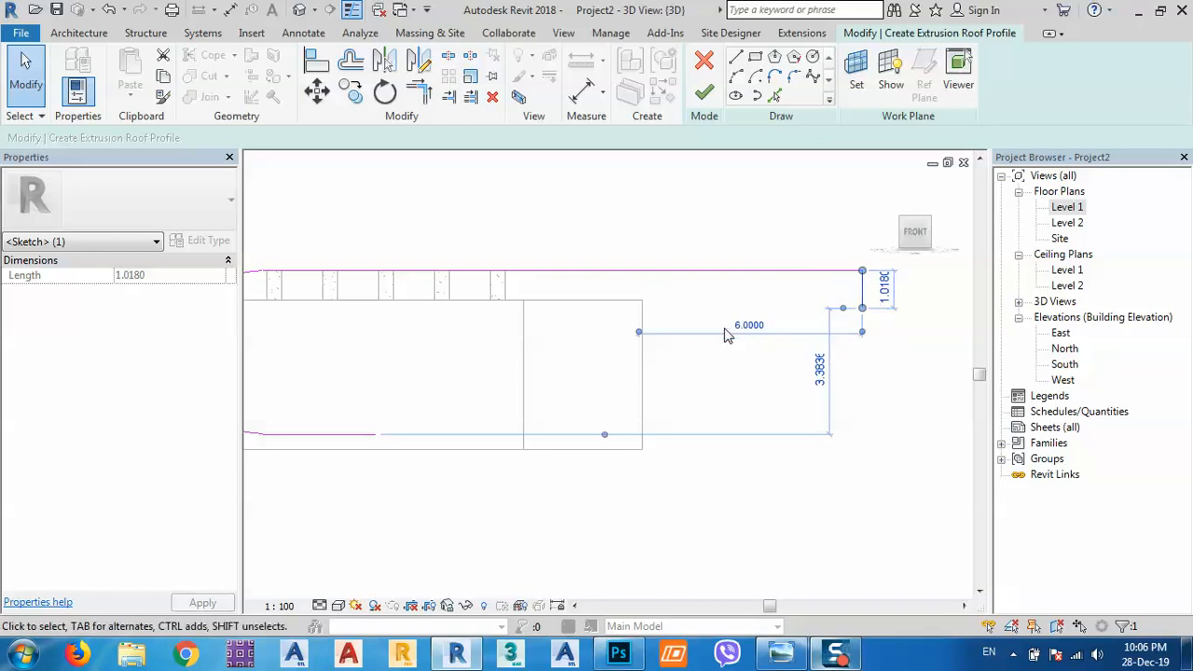
Step: Delete the short vertical line at the east end of the roof profile
left_click(919, 411)
left_click(862, 288)
key("Delete")
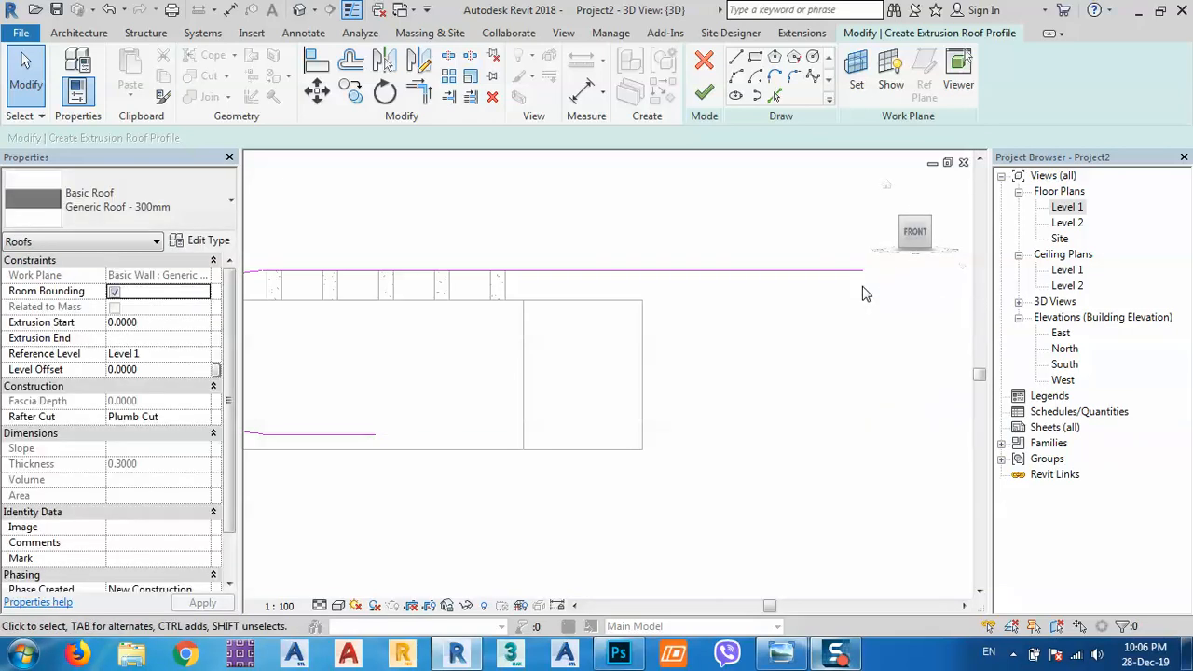
Step: Finish the extrusion roof sketch and view the model in 3D from its upper front-left corner
middle_click_drag(611, 343, 693, 354)
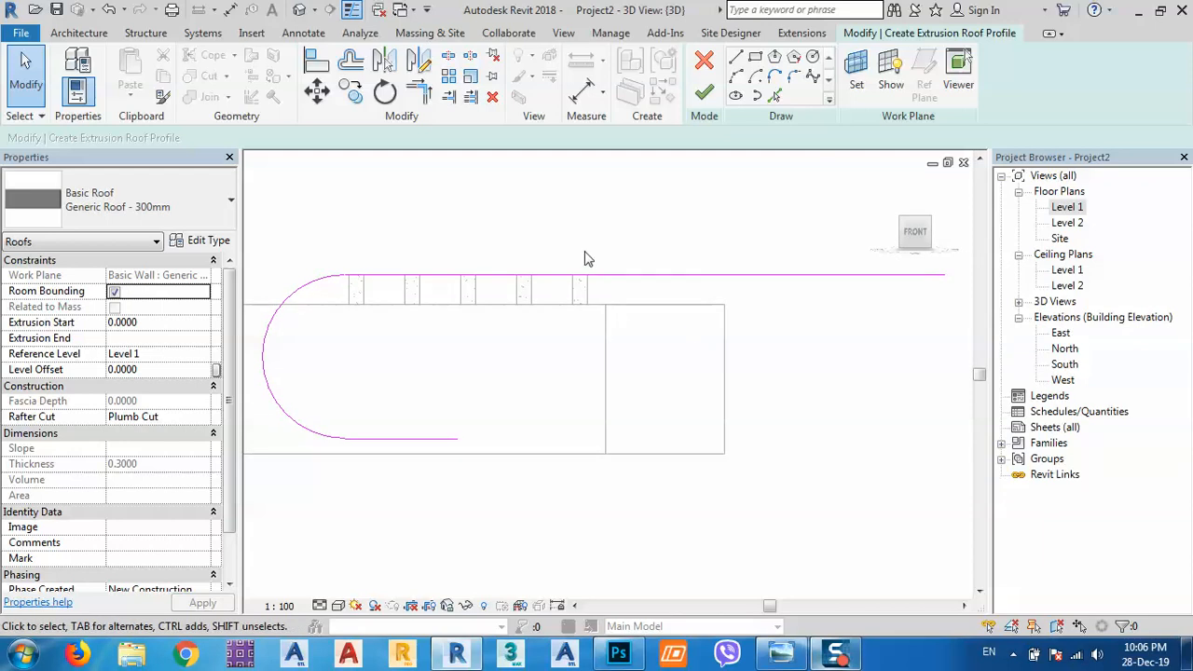
left_click(705, 93)
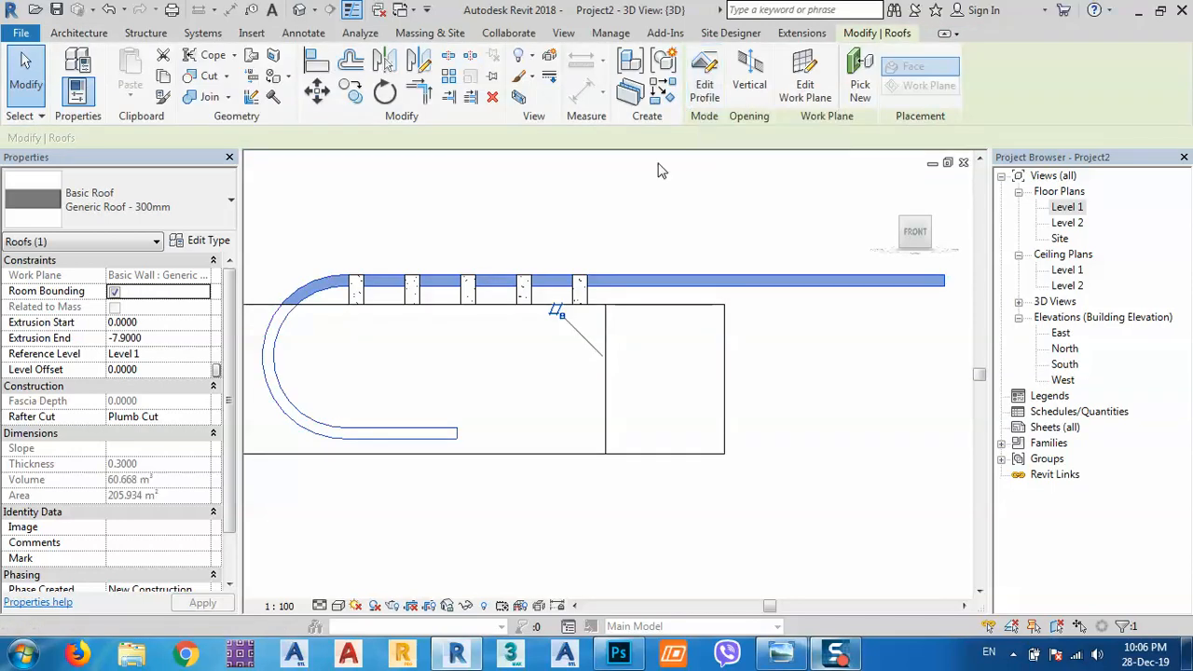
middle_click_drag(523, 317, 585, 309)
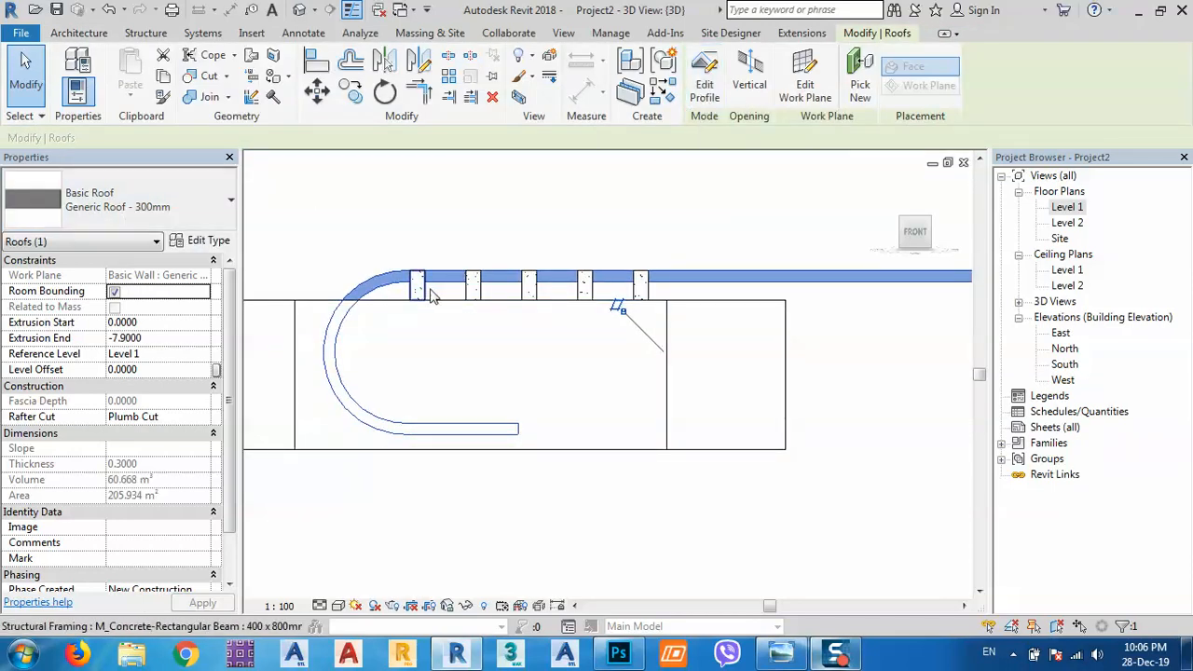
scroll(444, 273, "up", 2)
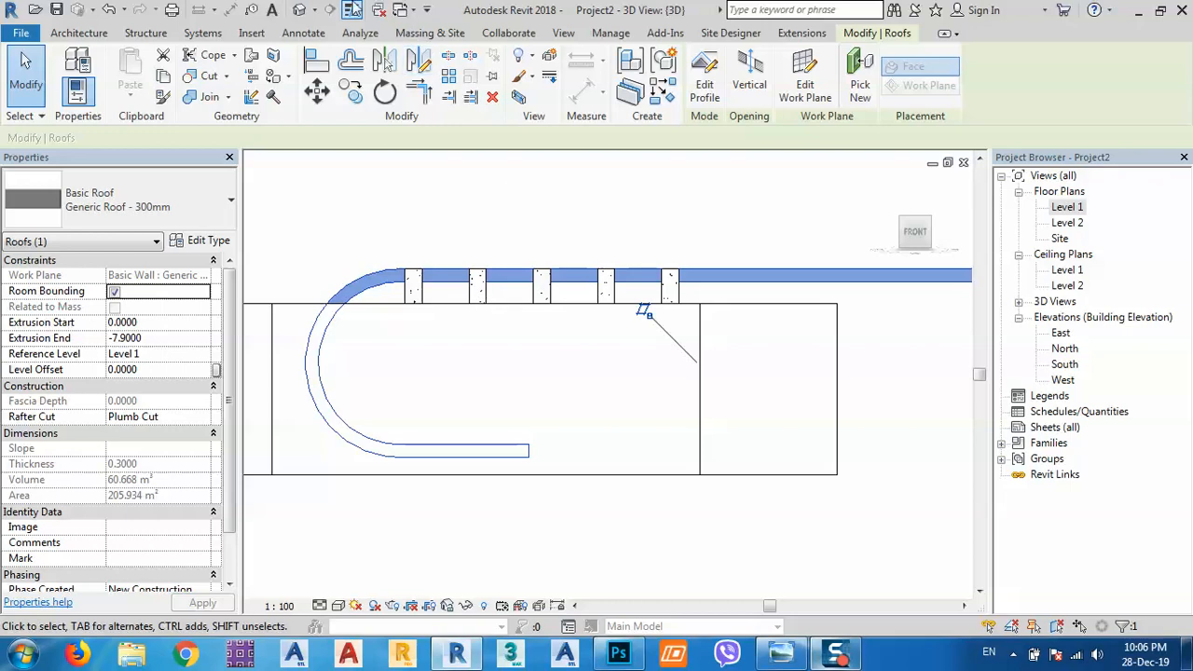
left_click(301, 10)
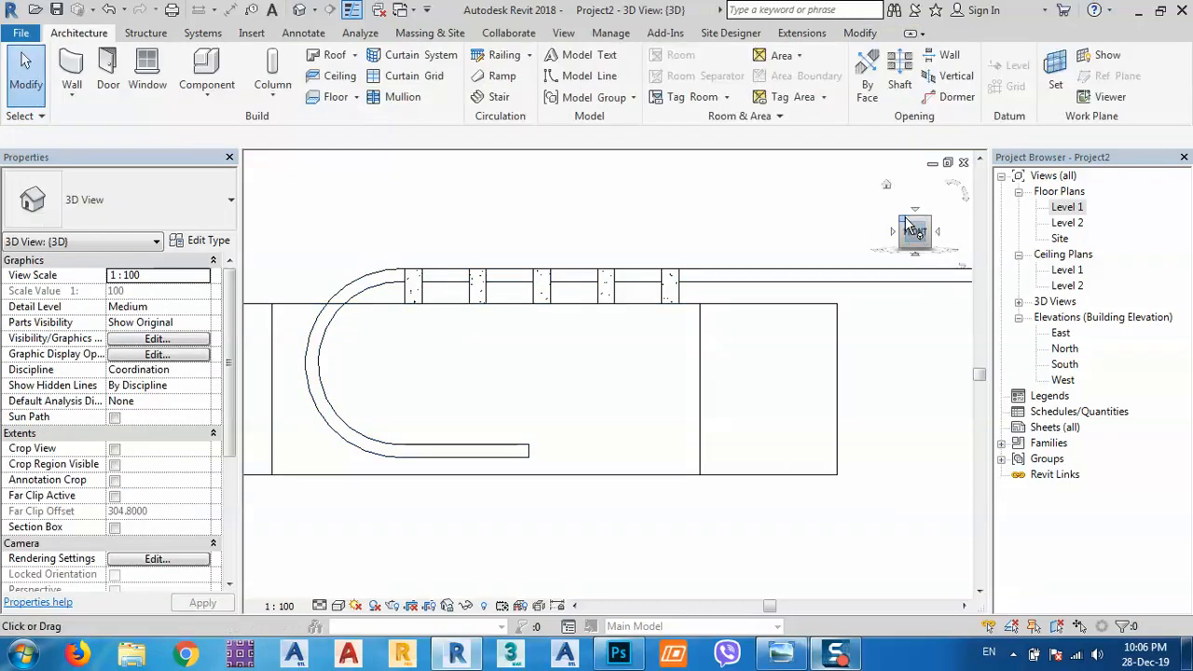
left_click(902, 223)
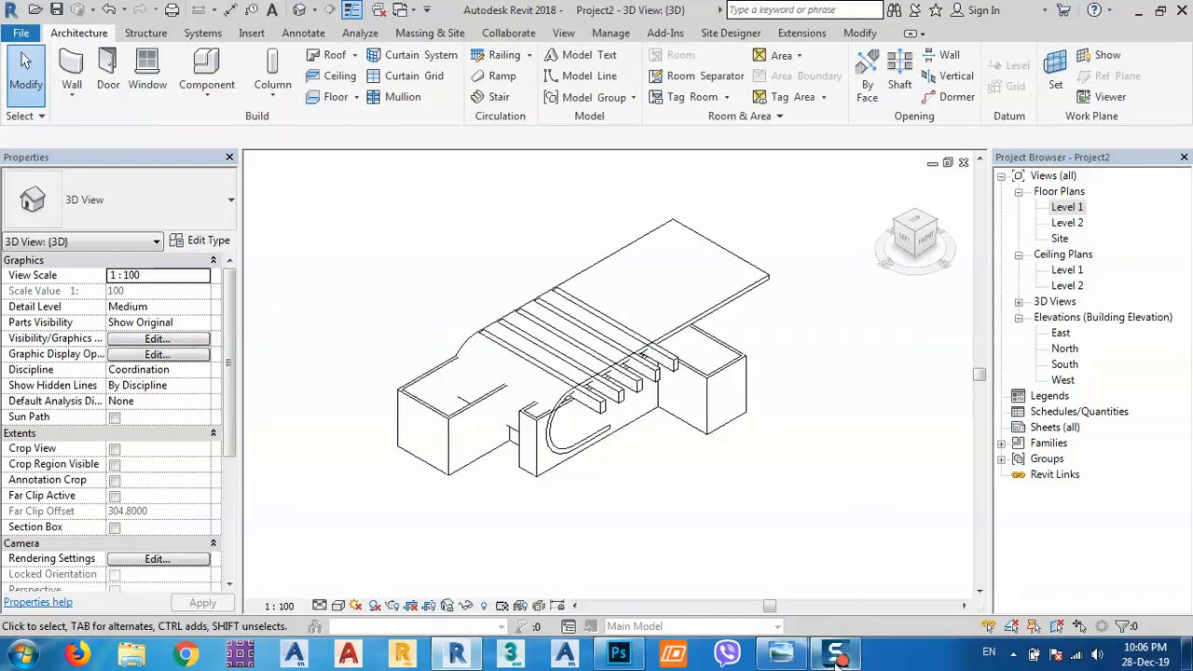
Step: Set the curved roof's extrusion end to 3 m and inspect how it meets the beams
left_click(722, 311)
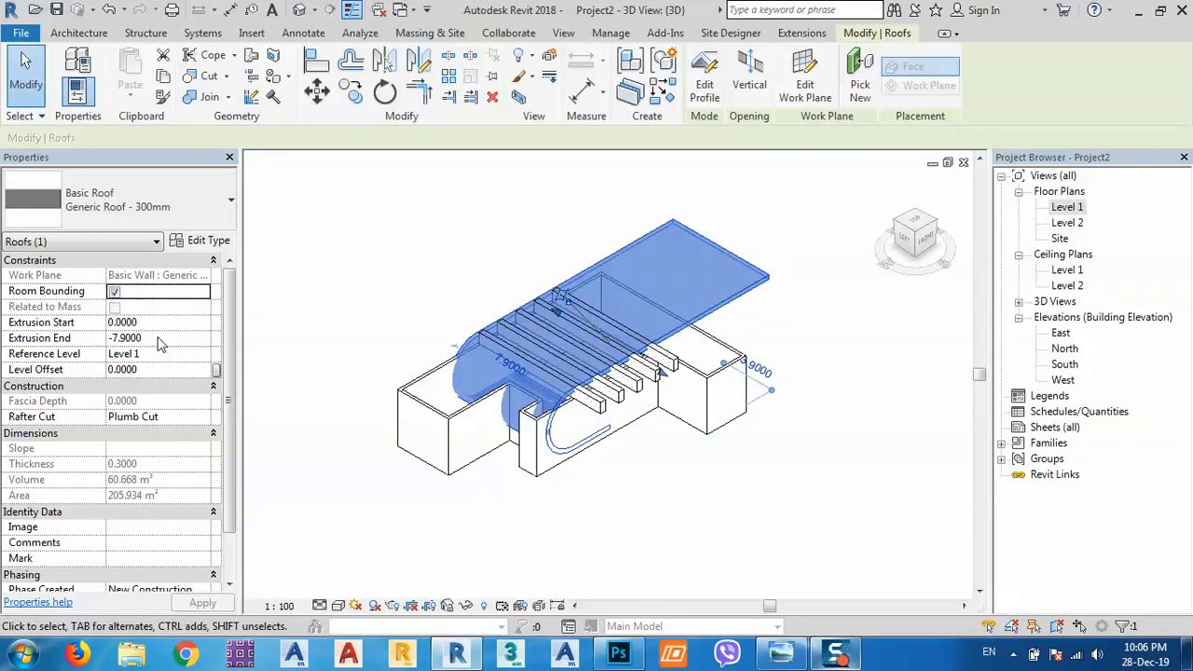
left_click(151, 337)
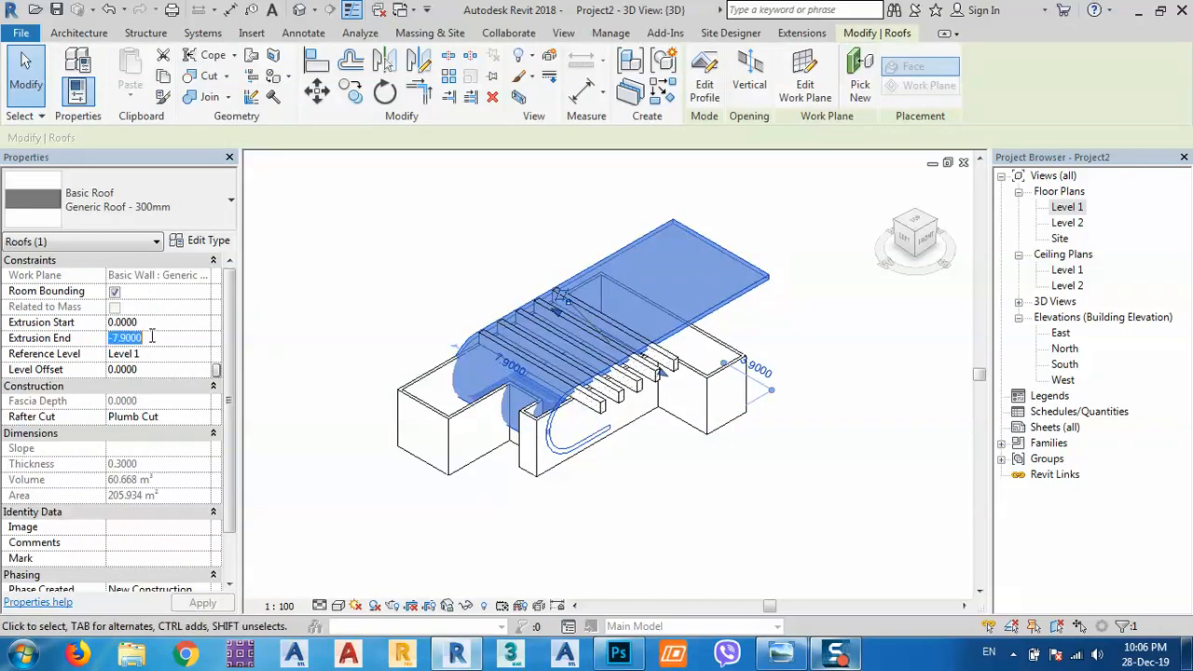
type("3")
key("Return")
scroll(576, 410, "up", 2)
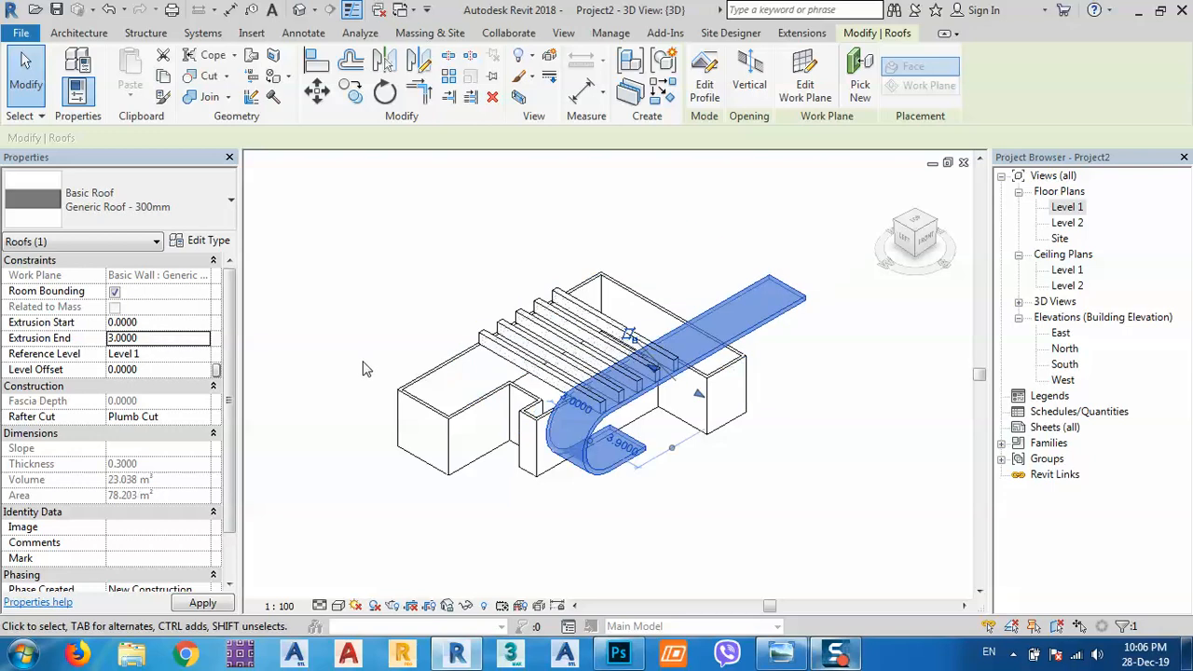
scroll(575, 410, "up", 4)
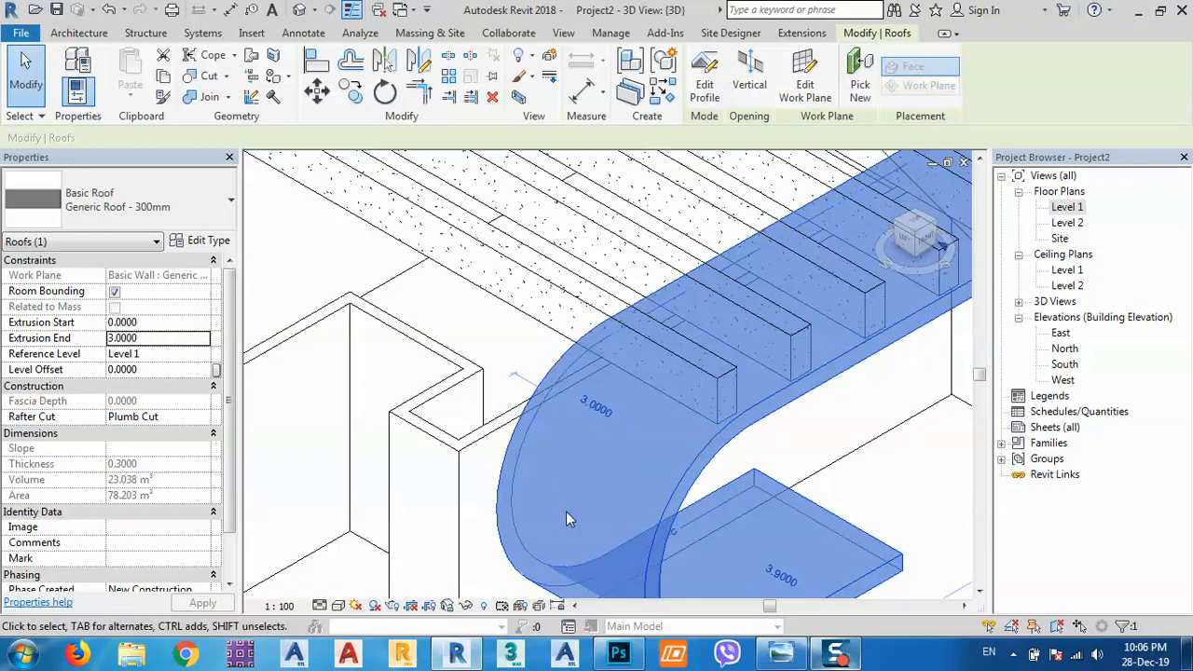
scroll(587, 410, "down", 5)
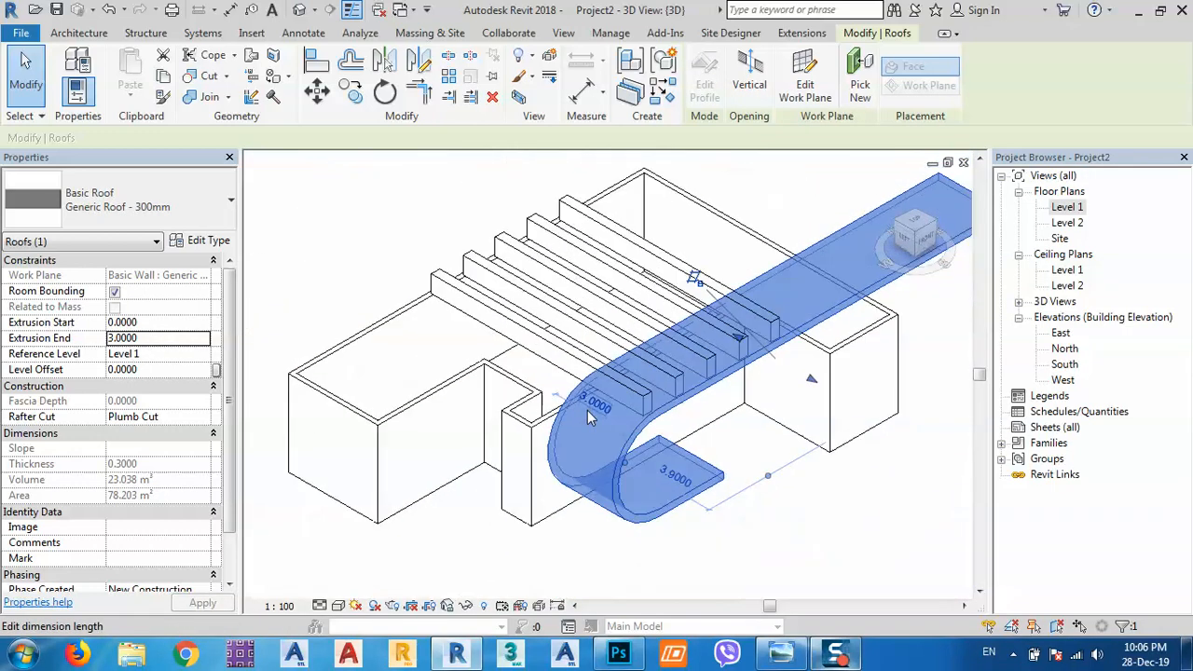
Step: Set the curved roof's extrusion end to 4 m and its extrusion start to 1 m
left_click(151, 338)
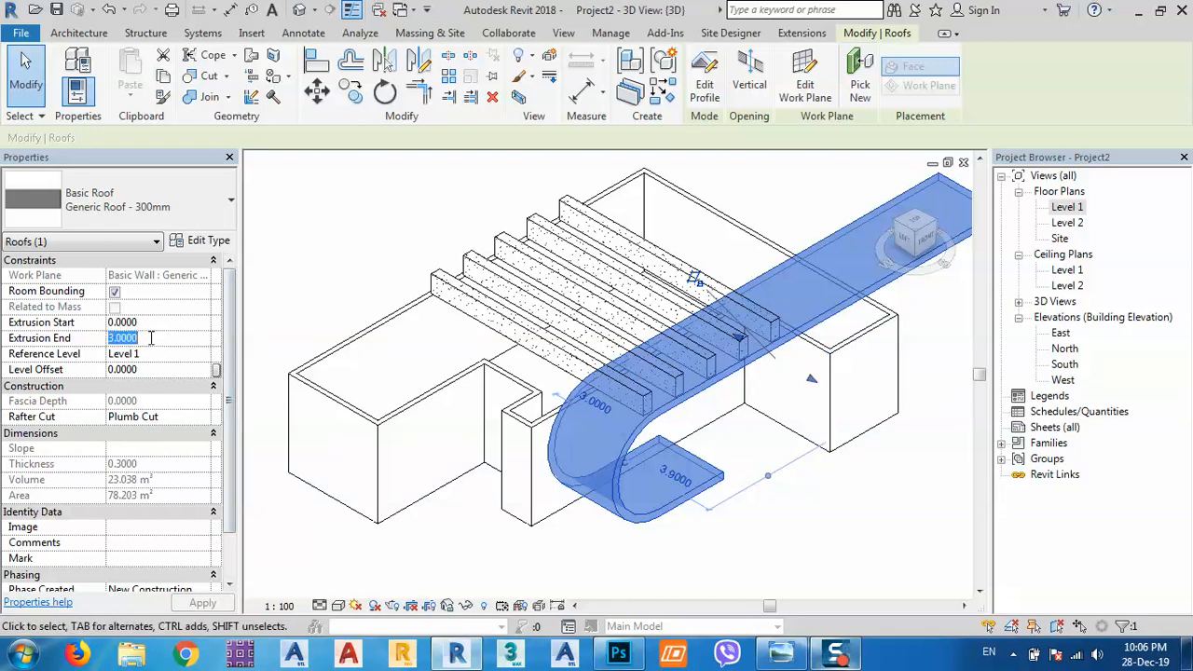
type("4.0000")
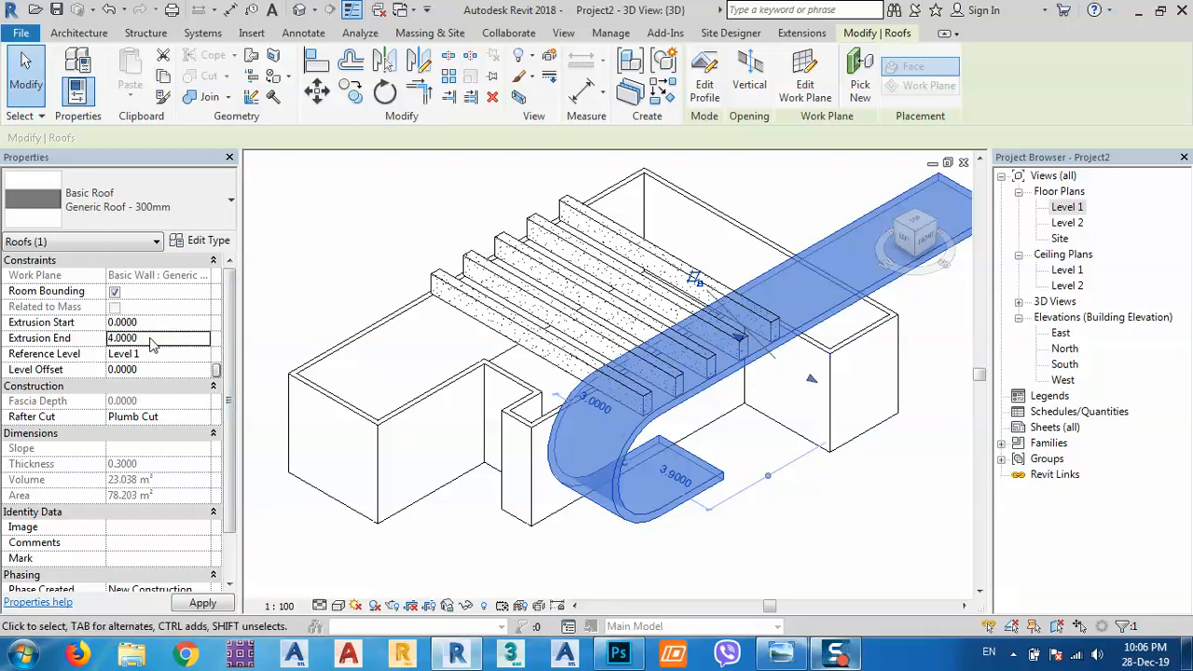
left_click(148, 322)
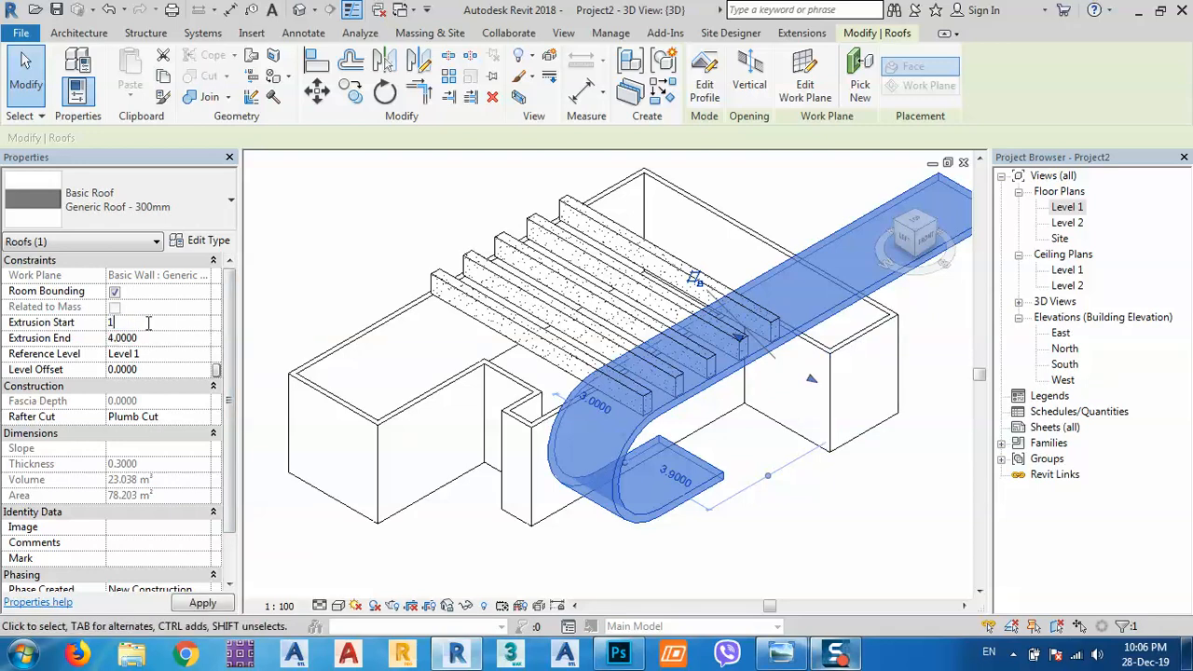
key("Return")
left_click(207, 611)
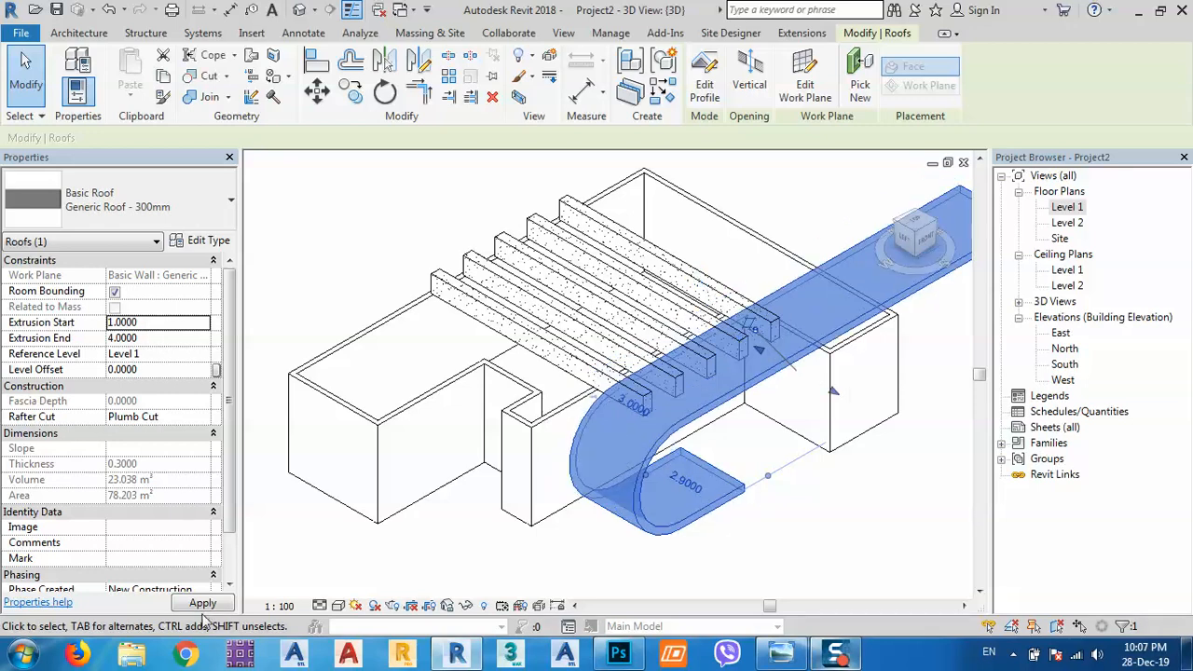
left_click(665, 556)
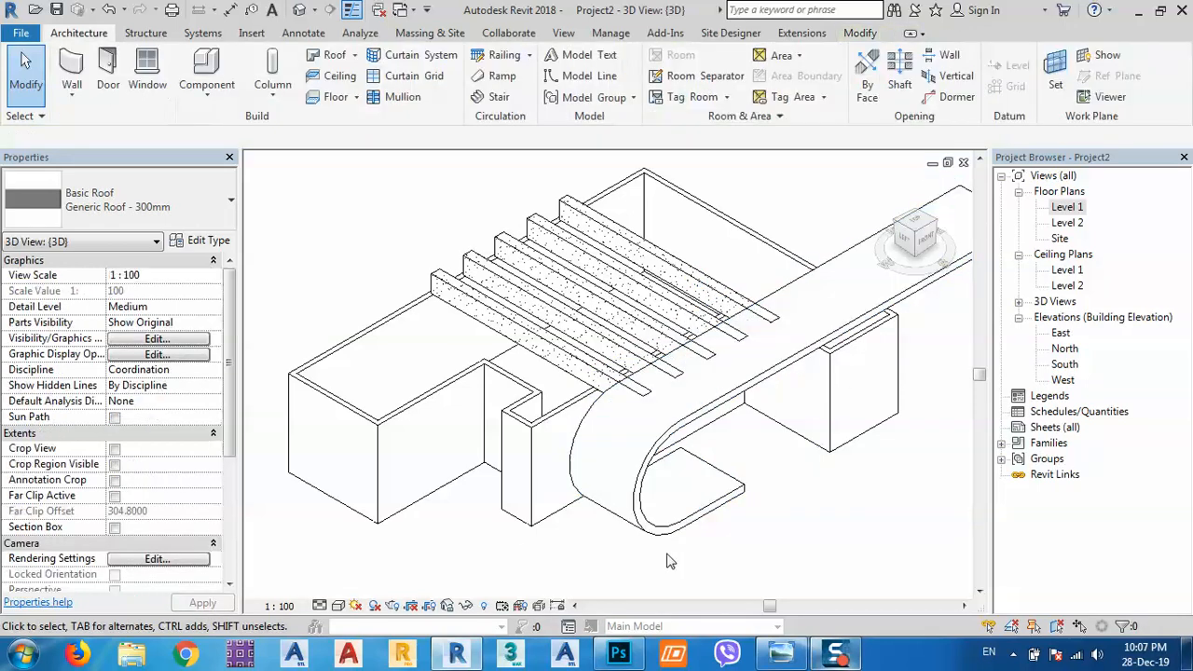
Step: Check the curved roof's position over the beams in the reference photo, and compare it with the beam ends in the Revit model
left_click(781, 653)
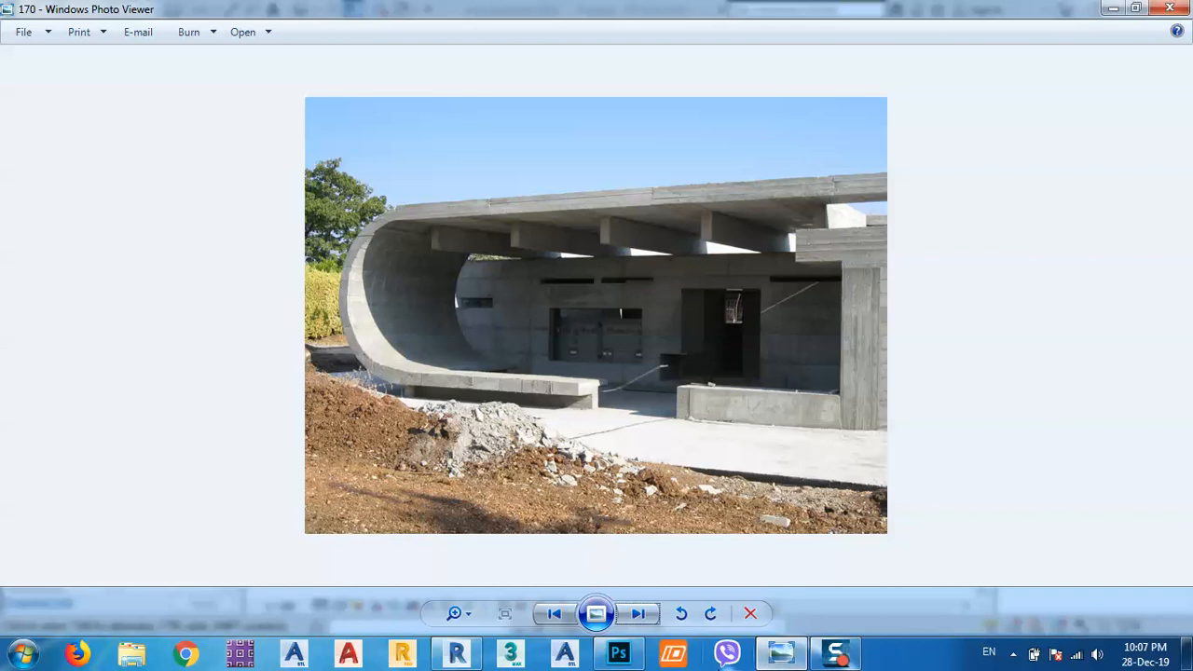
left_click(457, 654)
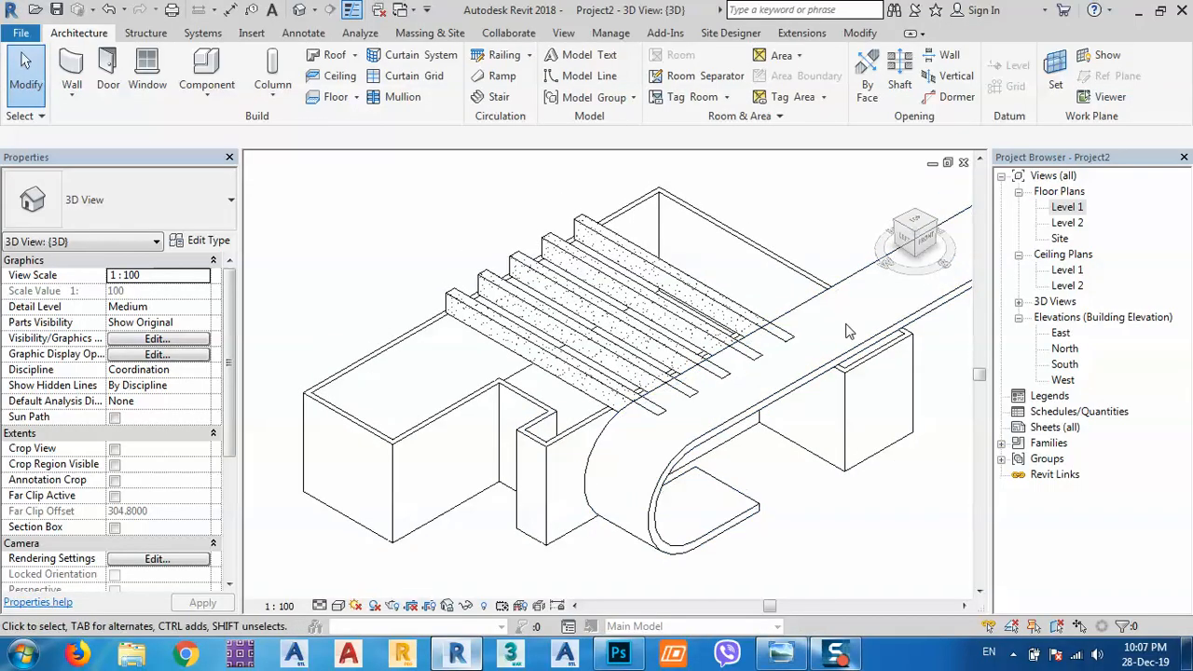
middle_click_drag(757, 421, 748, 385)
middle_click_drag(716, 473, 774, 456, "shift")
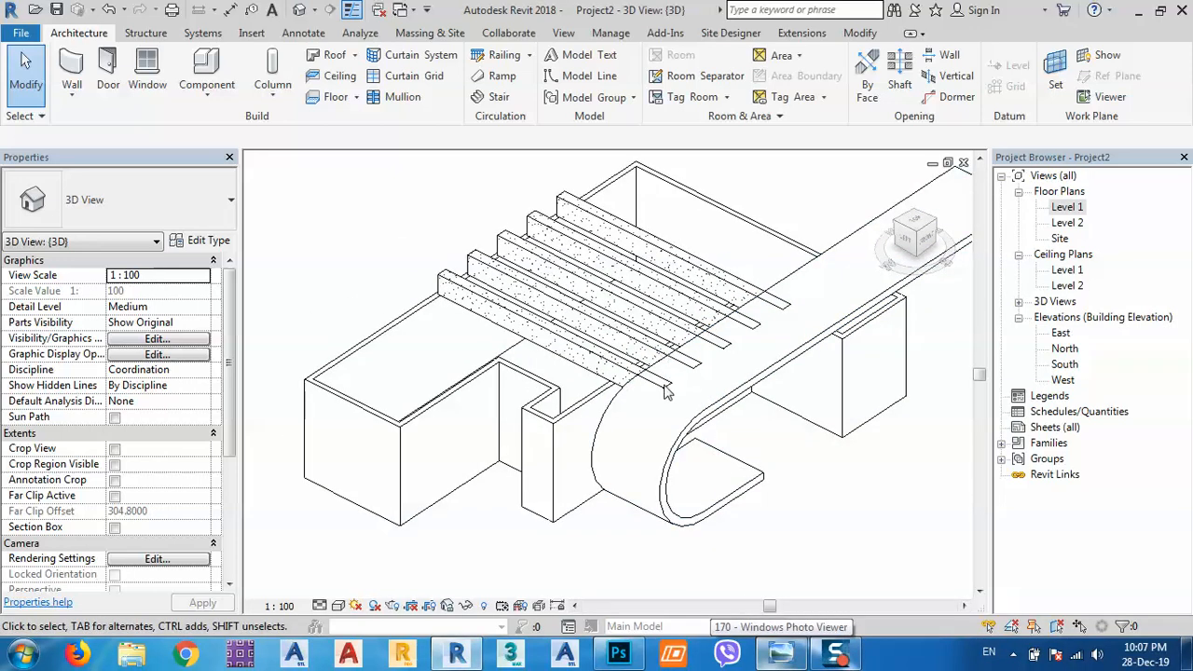
scroll(667, 391, "up", 5)
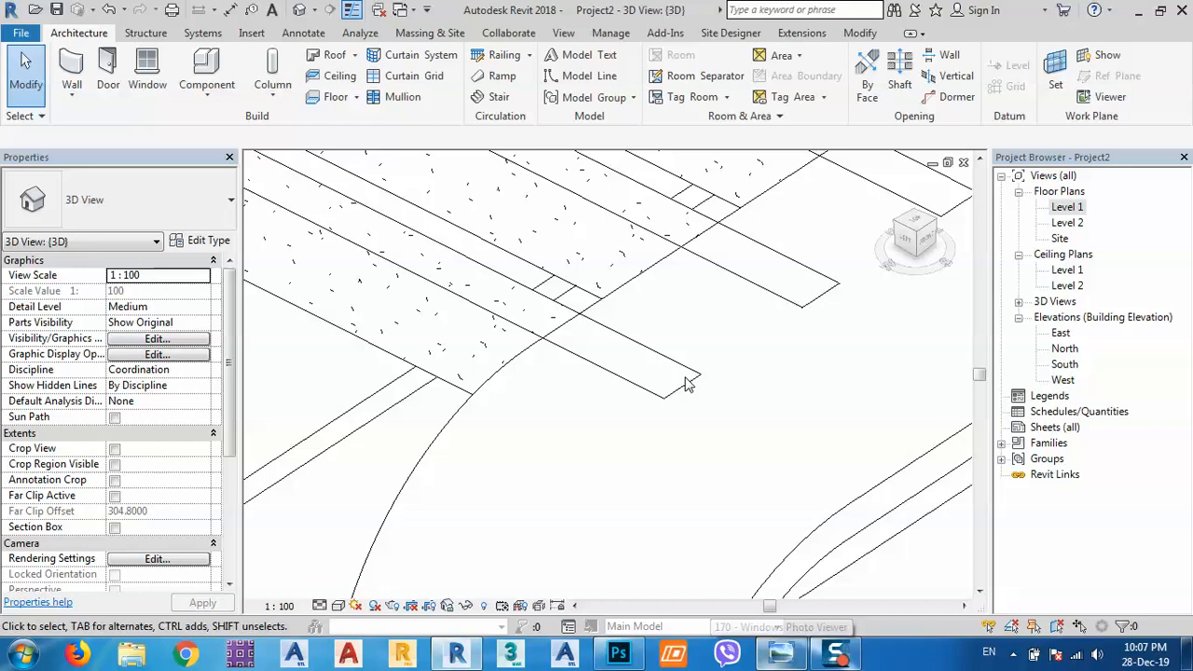
scroll(685, 384, "down", 5)
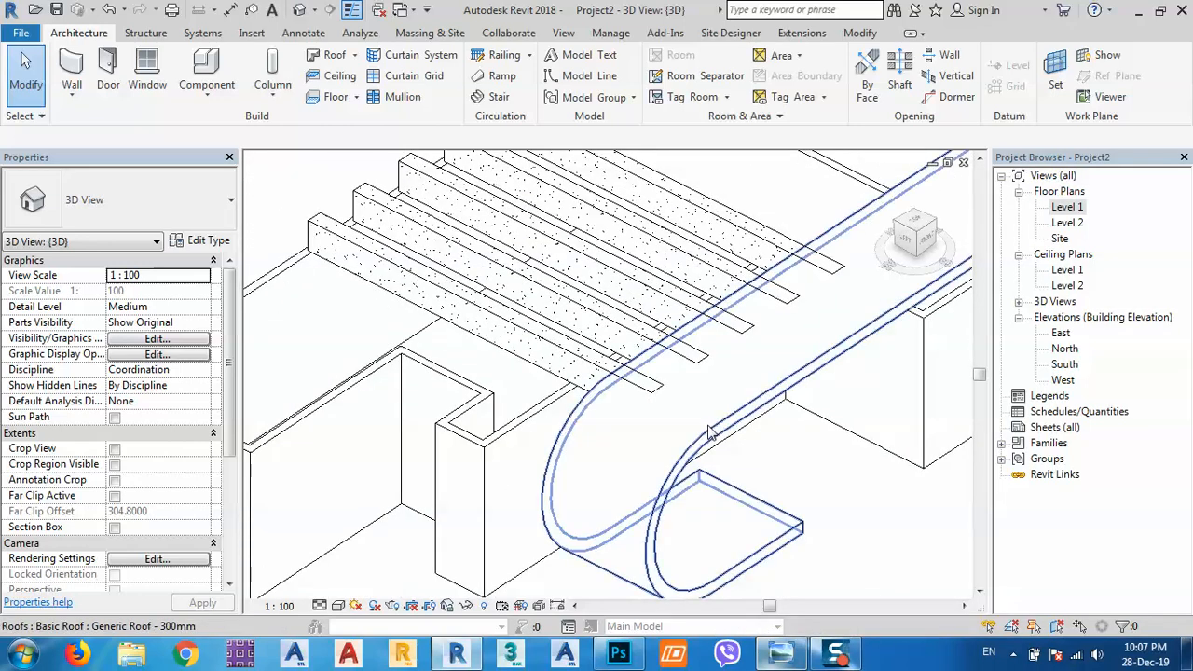
Step: Edit the profile of the curved extruded roof, shift its long upper straight line slightly upward, and finish the profile
left_click(711, 433)
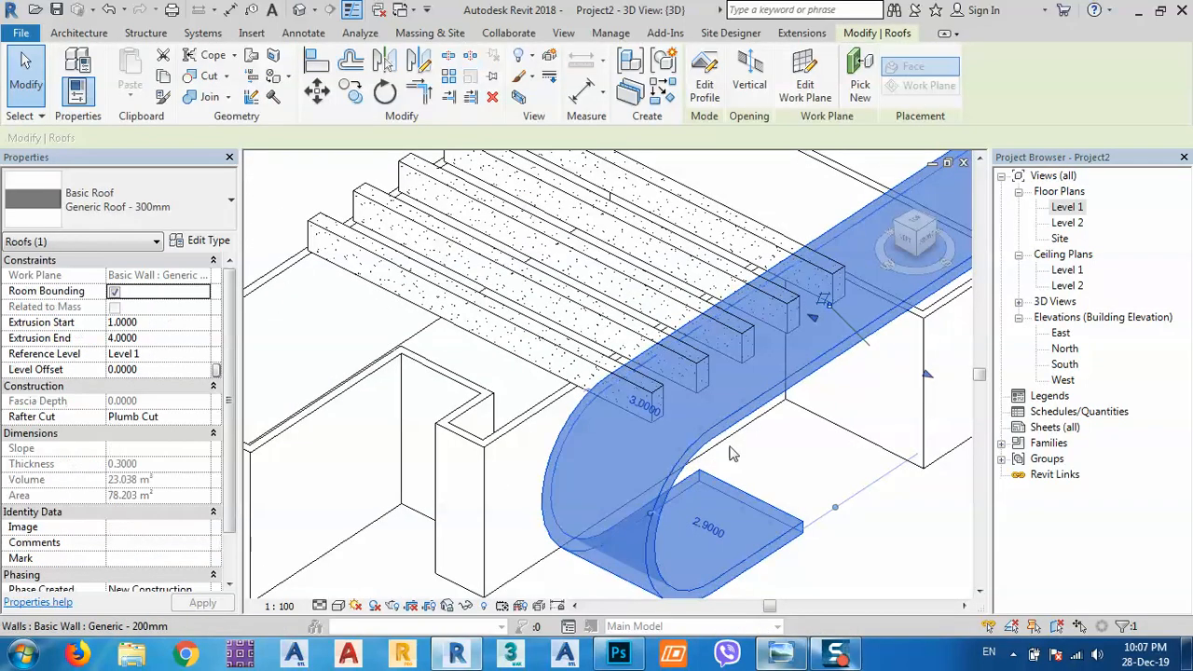
left_click(704, 91)
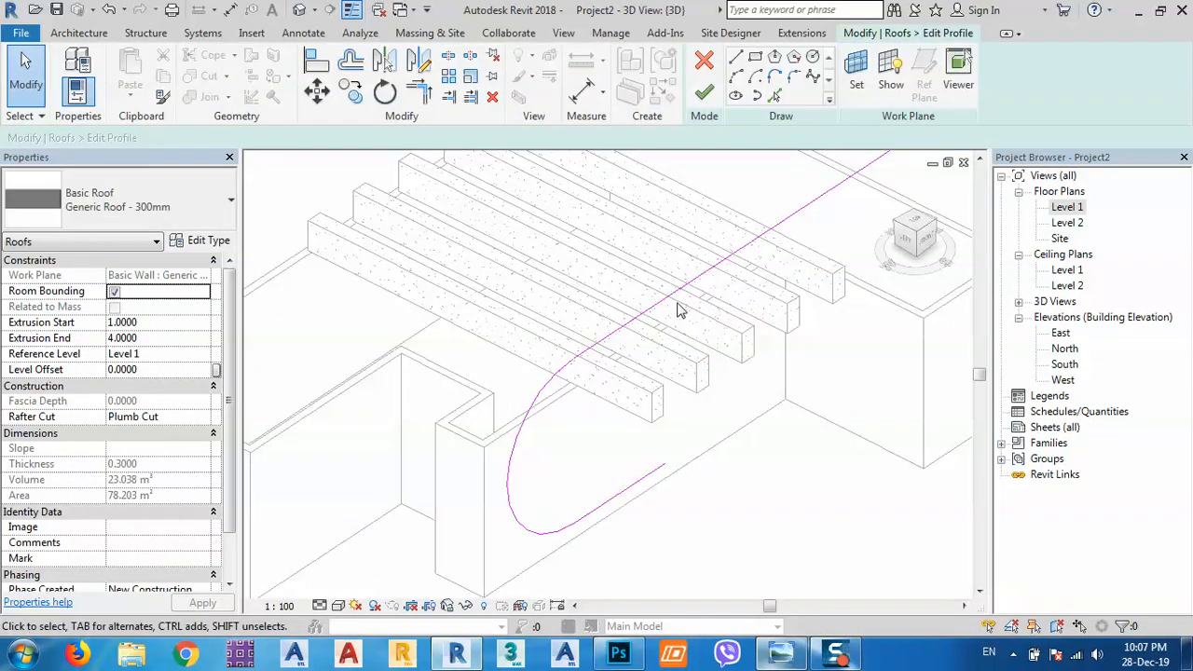
left_click(676, 303)
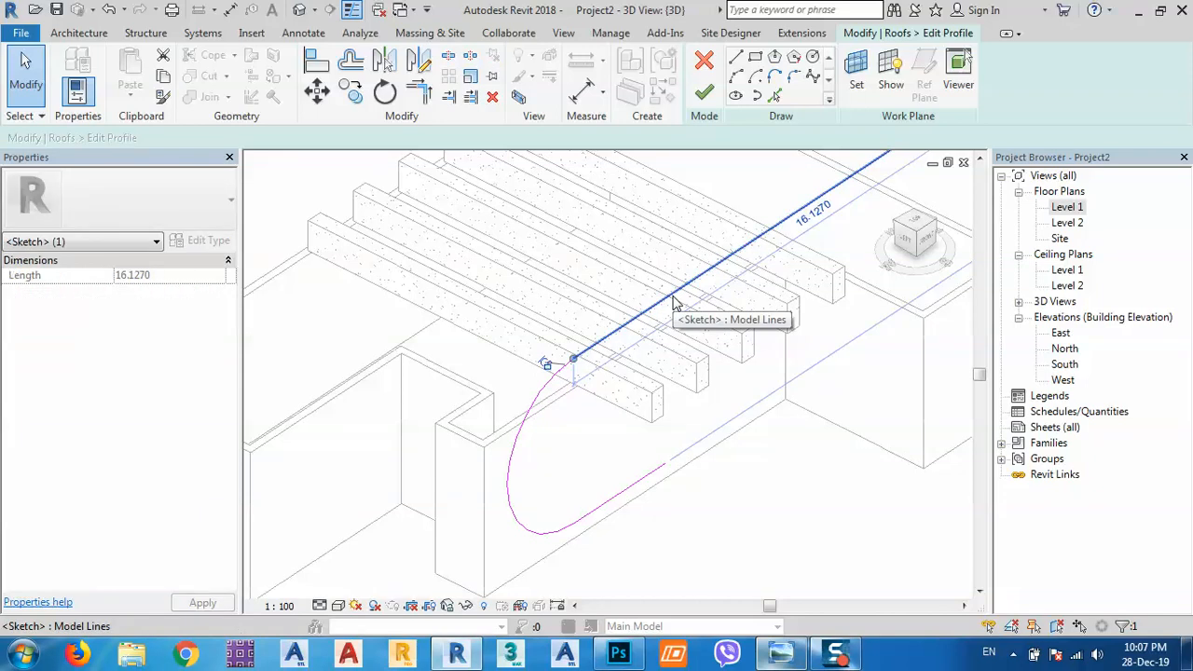
left_click_drag(676, 303, 673, 295)
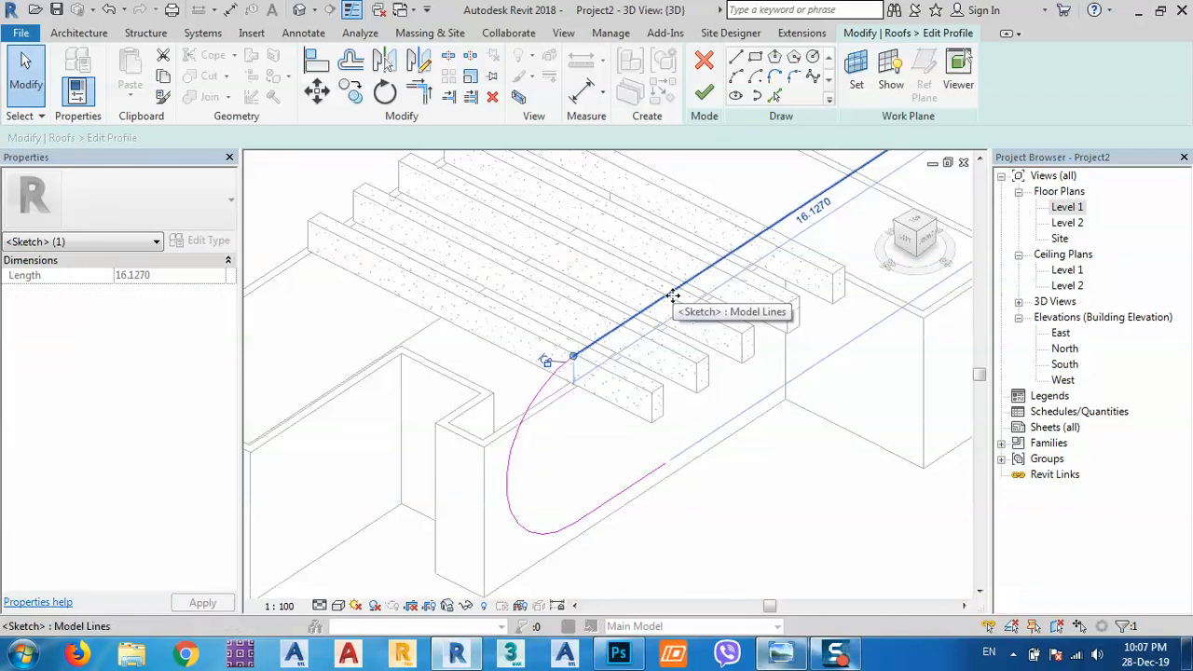
left_click(704, 91)
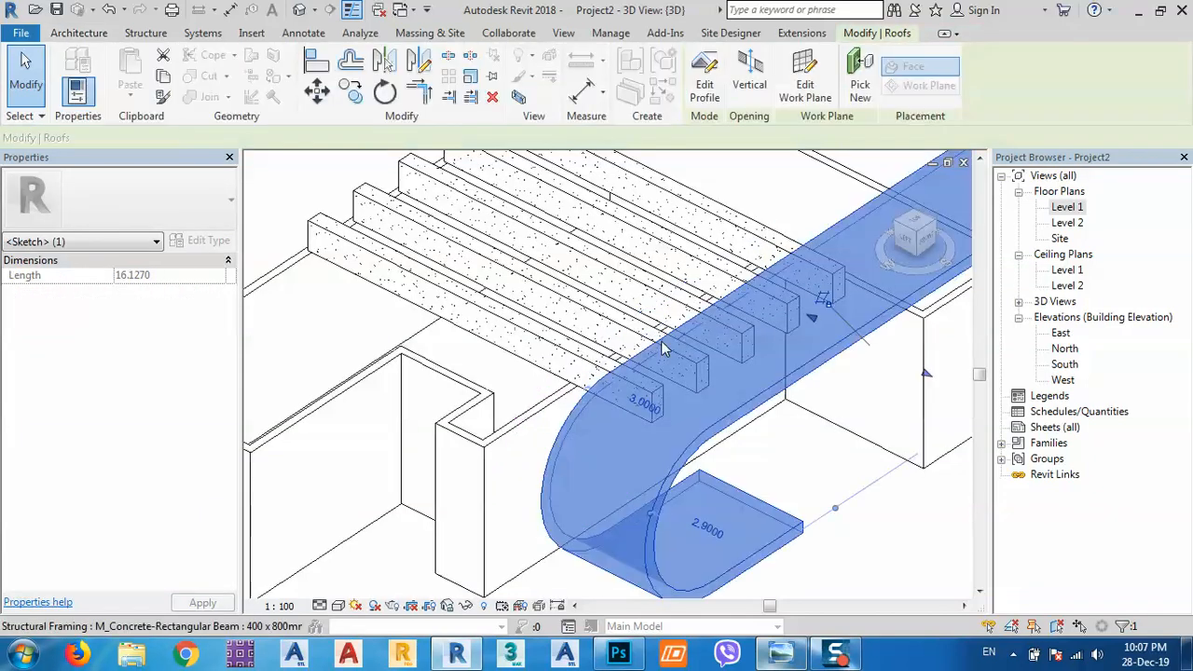
left_click(887, 509)
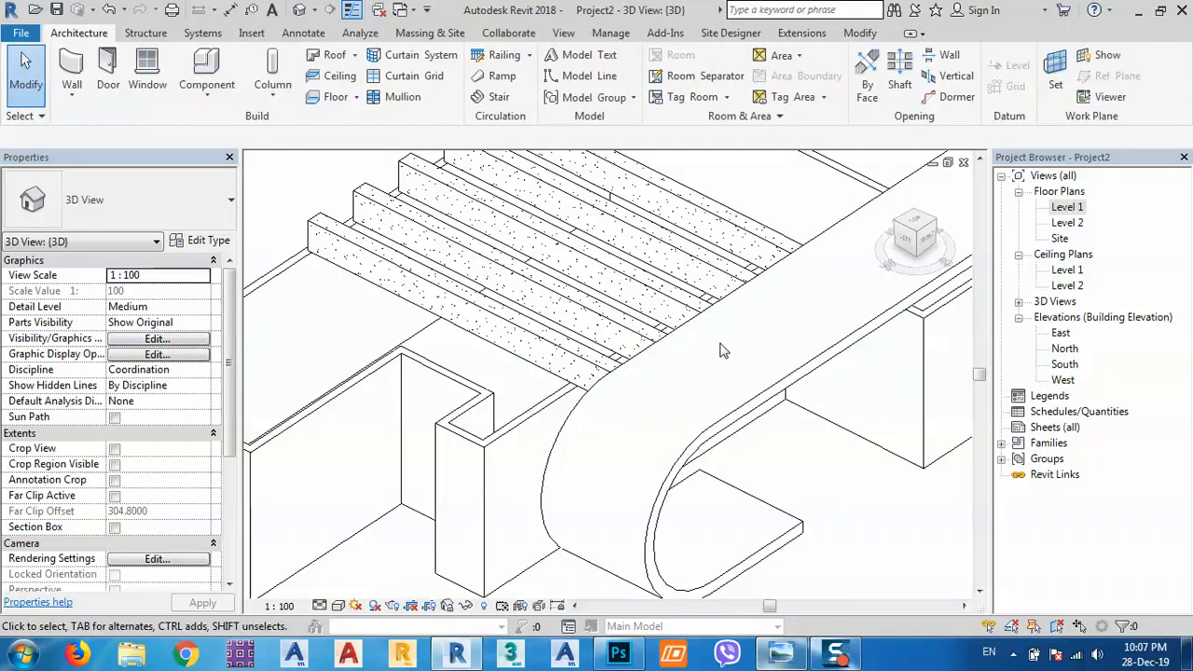
Step: Start an in-place component in the Generic Models category, keeping the default name
middle_click_drag(699, 399, 686, 353)
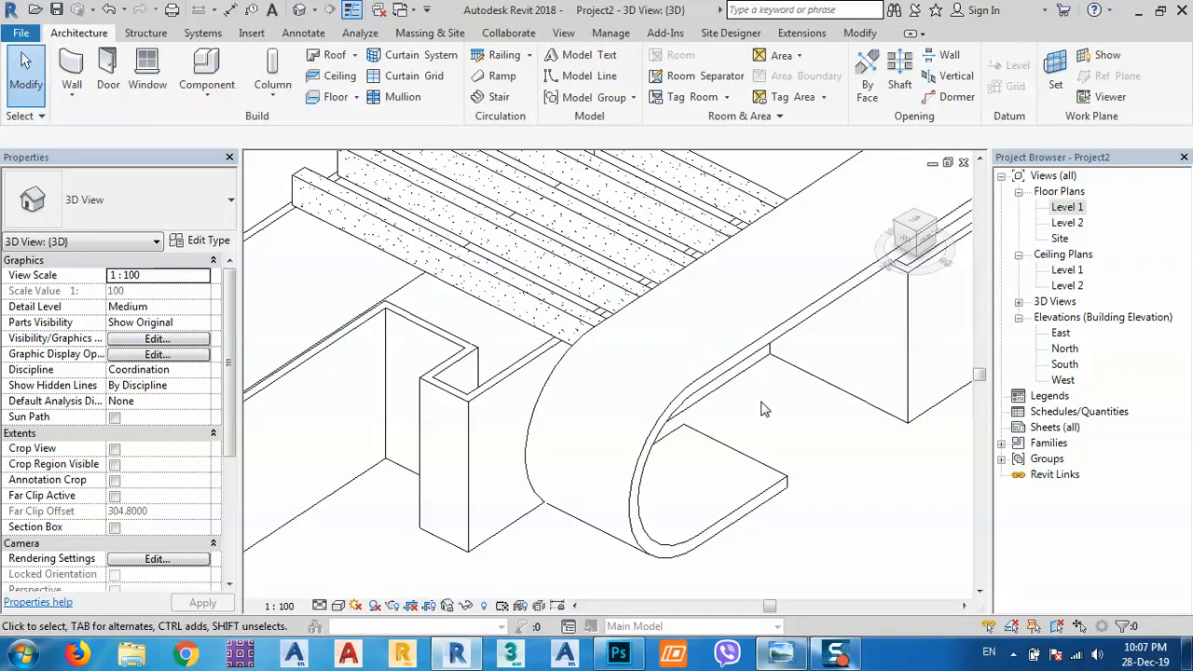
middle_click_drag(762, 408, 640, 358, "shift")
scroll(549, 401, "up", 2)
middle_click_drag(538, 418, 659, 458)
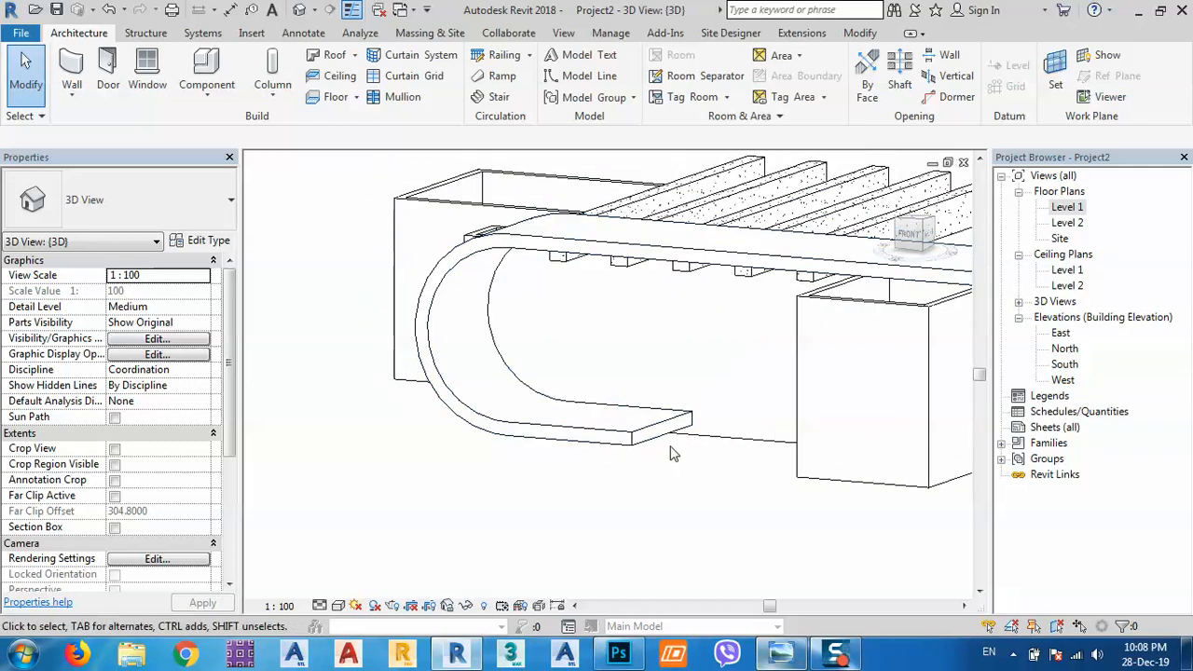
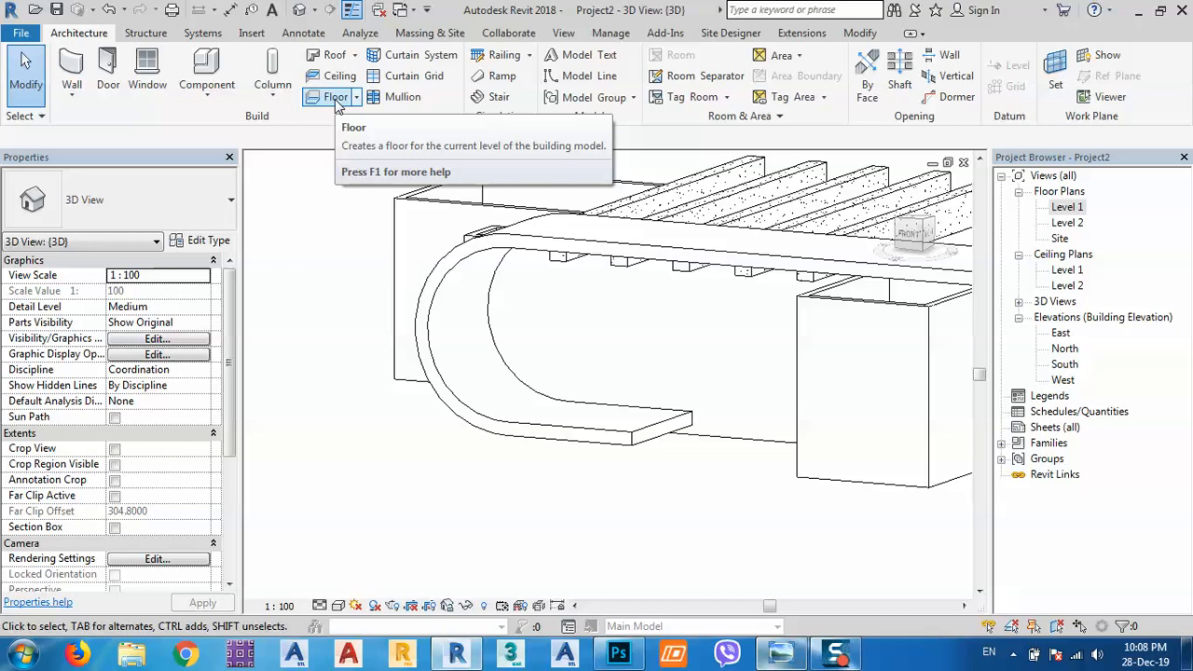
left_click(228, 97)
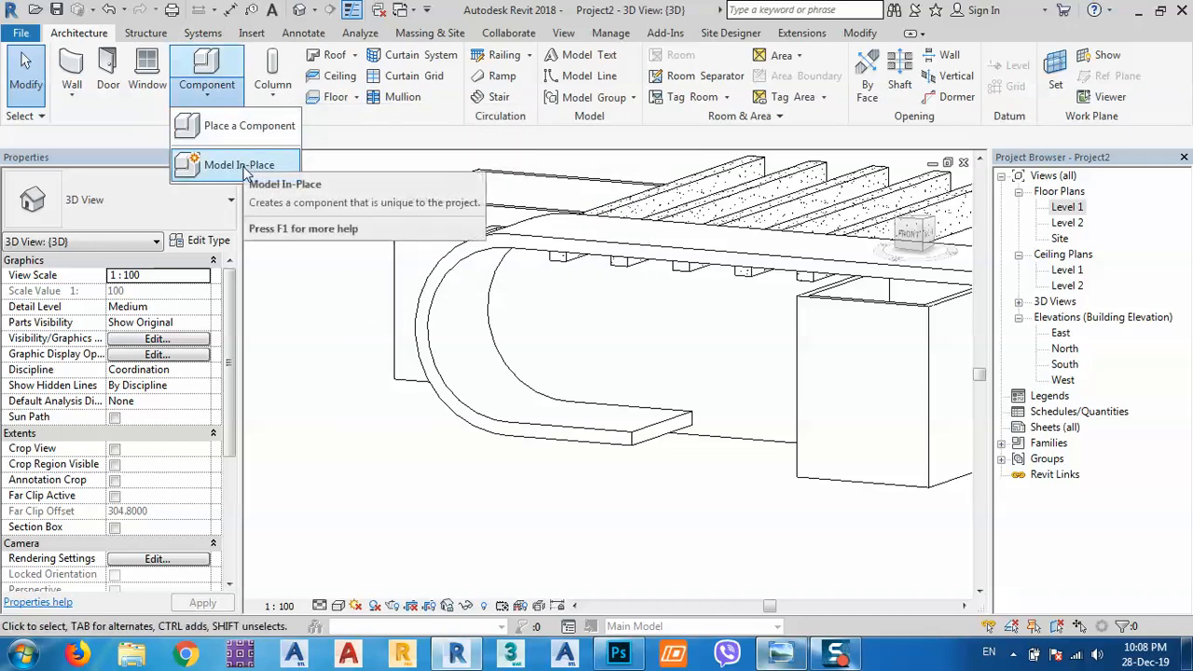
left_click(241, 166)
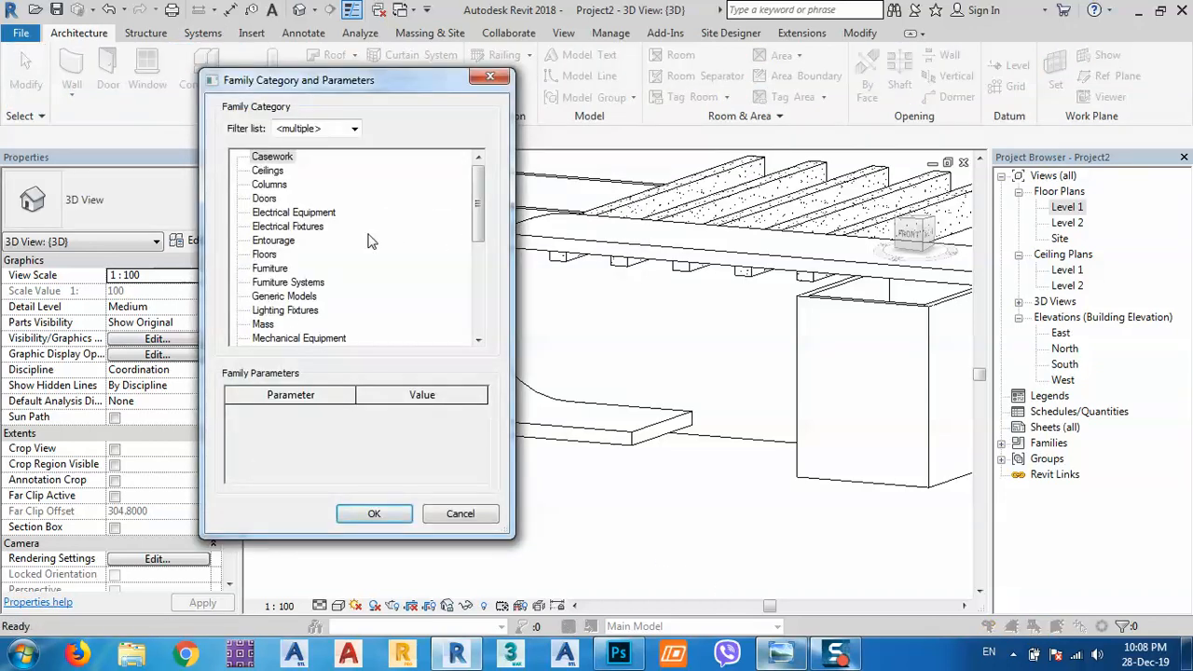
double_click(284, 296)
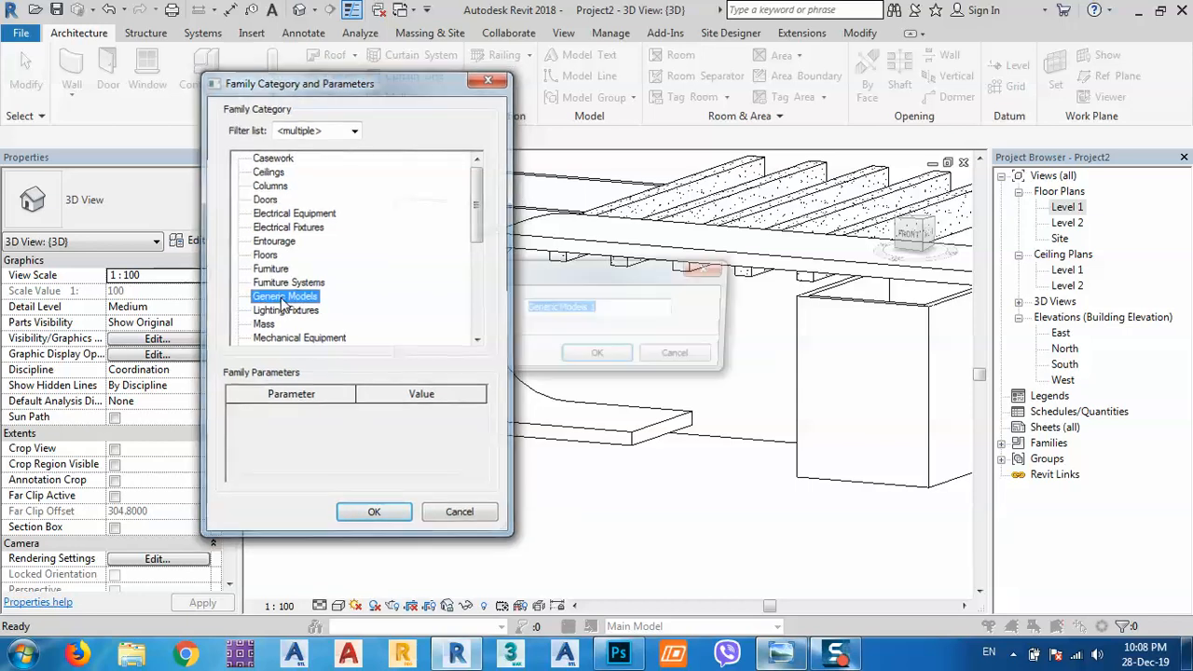
left_click(613, 363)
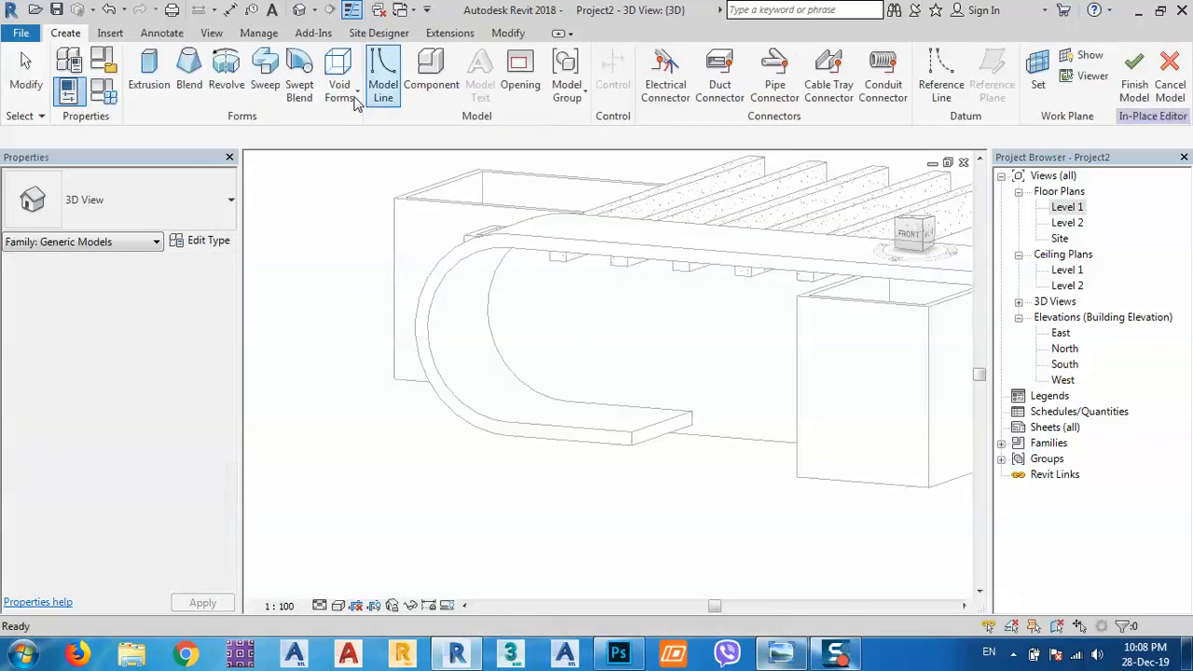
Step: Start a solid extrusion and set its work plane to the end face of the roof's lower flap
left_click(147, 72)
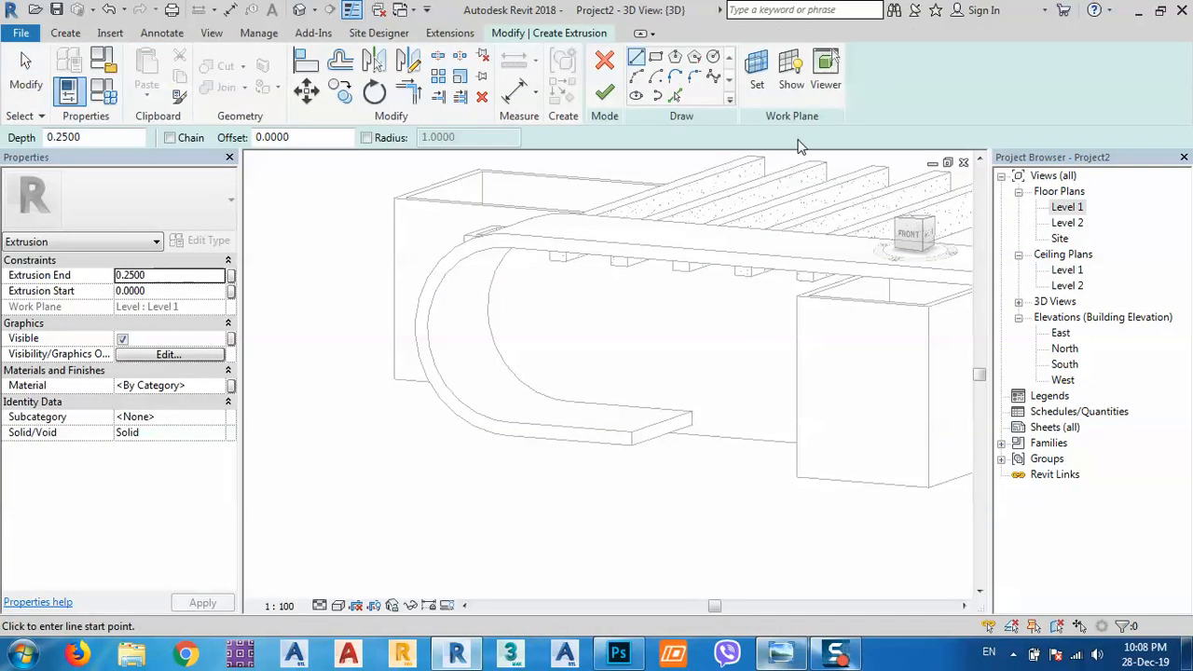
left_click(757, 67)
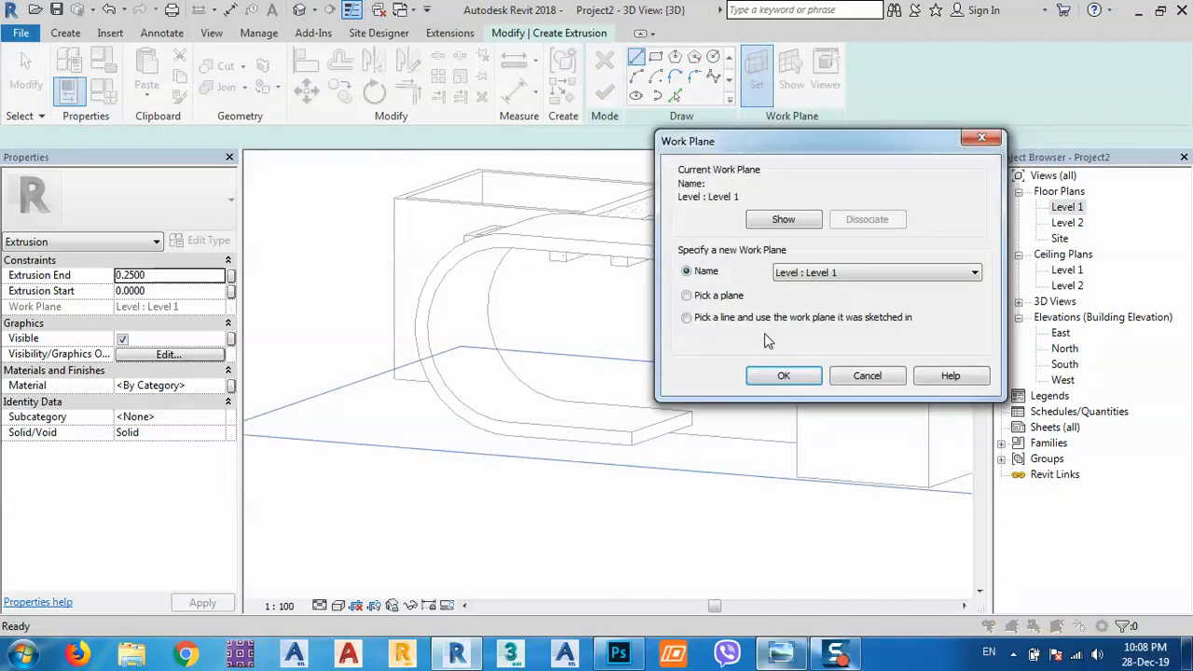
left_click(805, 381)
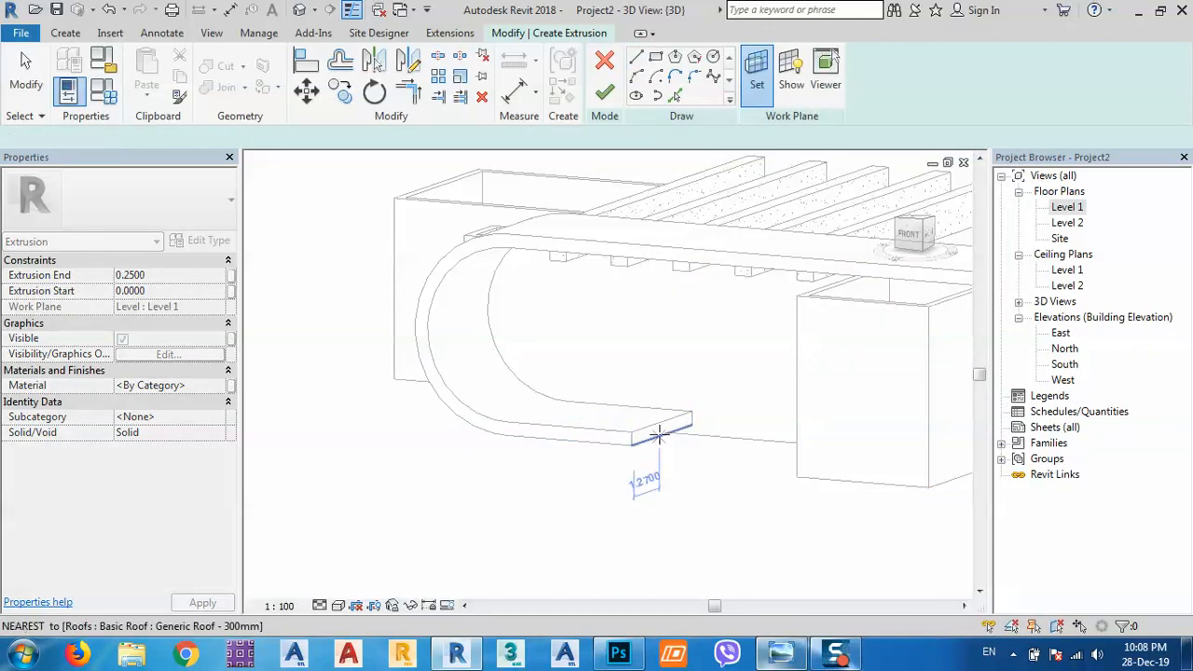
left_click(641, 477)
Step: Sketch a rectangle about 1.24 m wide and 0.4 m high directly below the bottom edge of the roof's end face
left_click(656, 57)
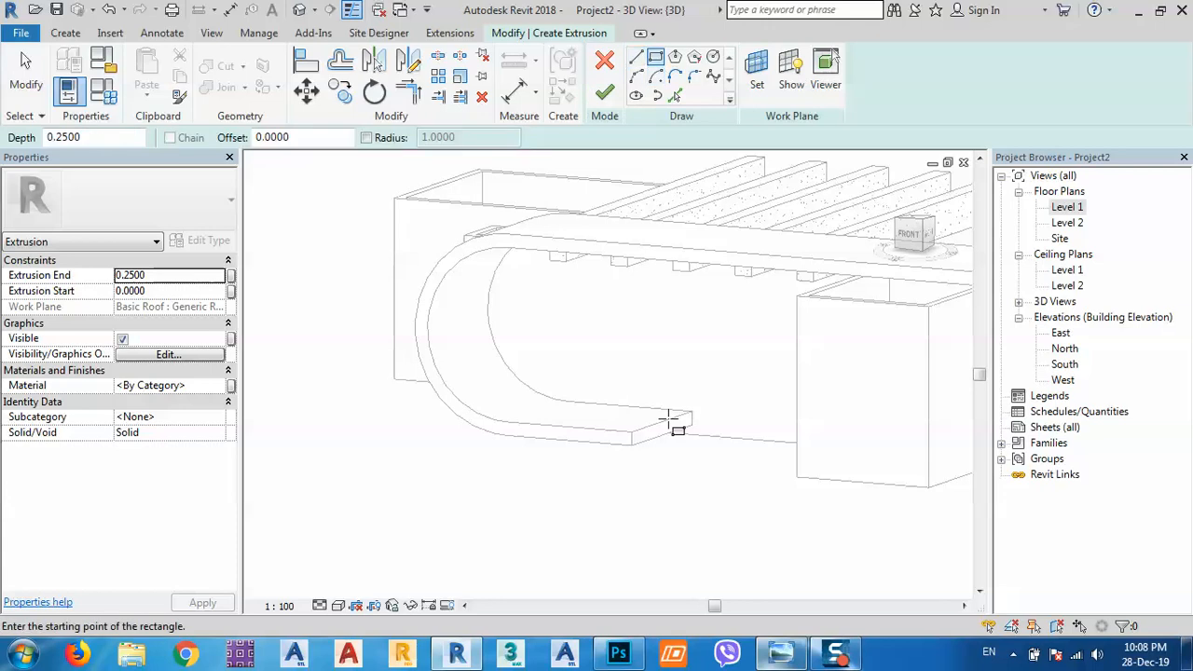
scroll(670, 448, "up", 2)
scroll(664, 439, "up", 1)
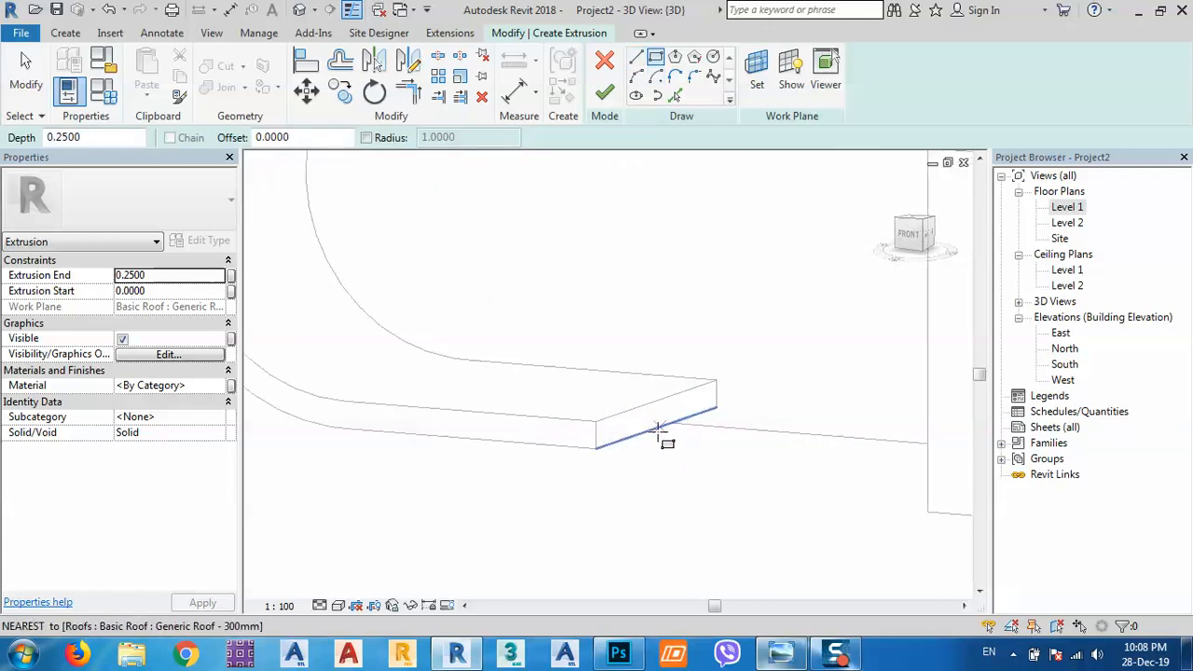
left_click(635, 438)
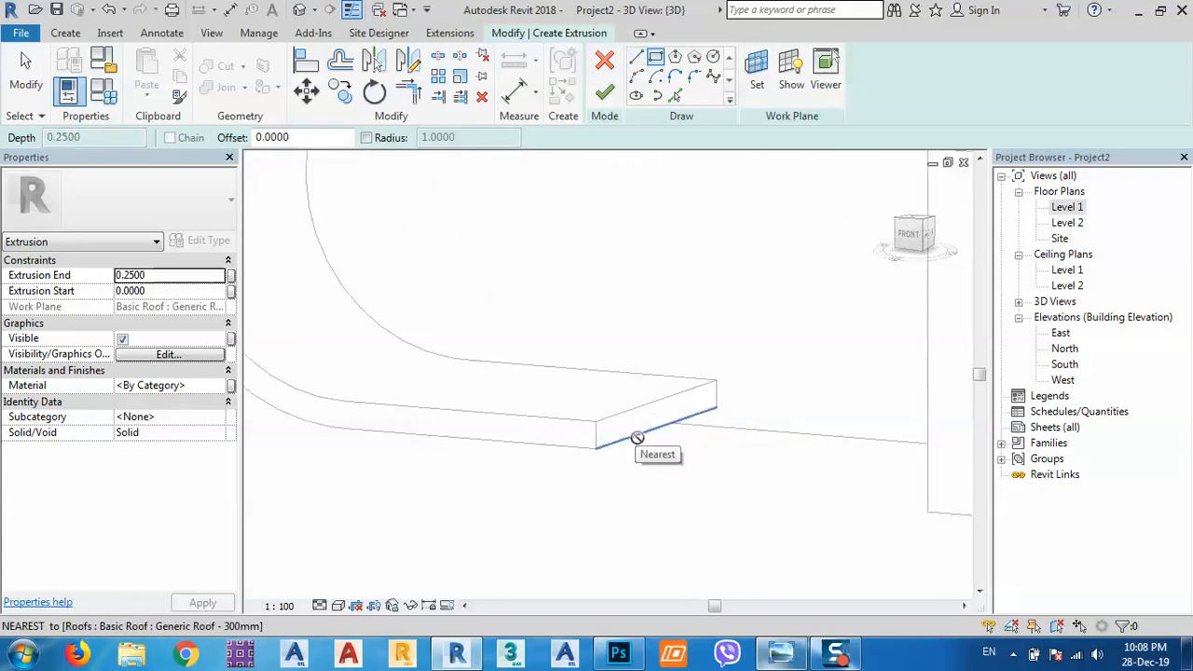
left_click(689, 454)
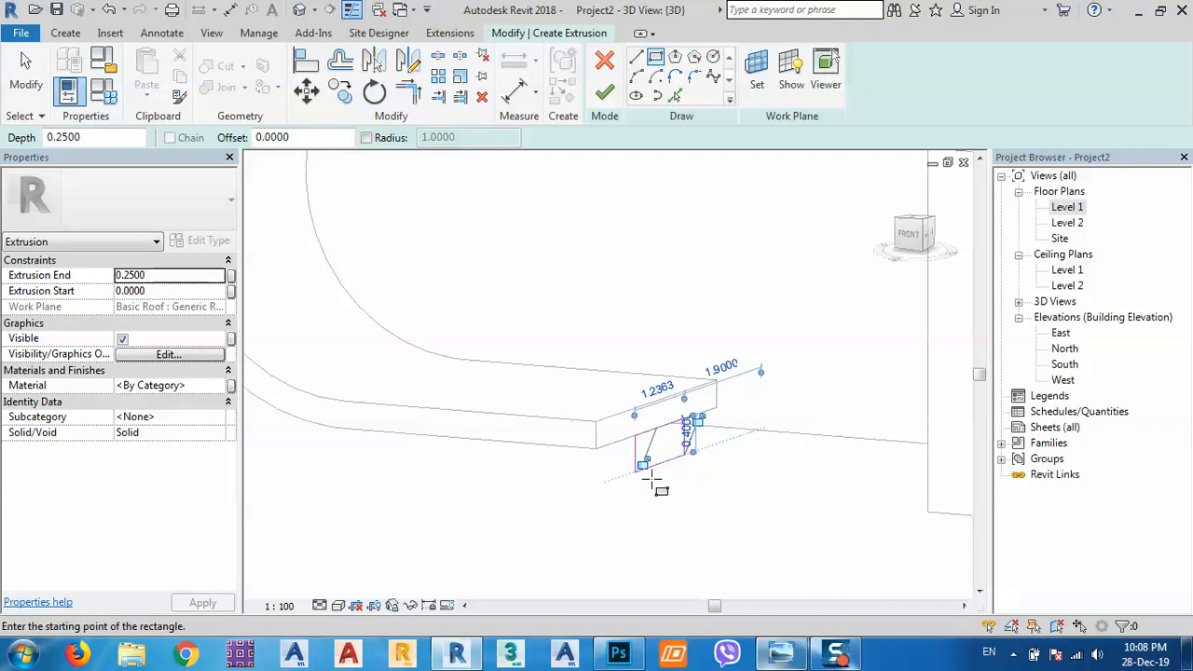
scroll(652, 474, "up", 3)
key("Escape")
key("Escape")
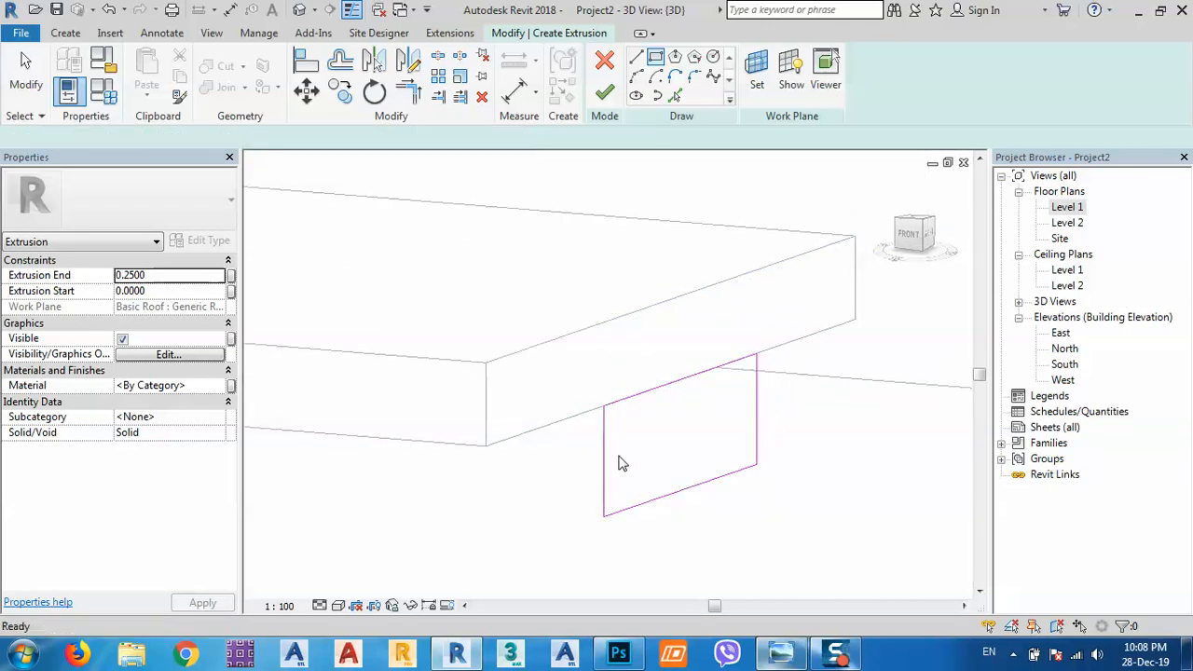
Step: Set the rectangle's width to 1.0 m by moving its vertical side nearest the roof's outer corner
left_click(604, 457)
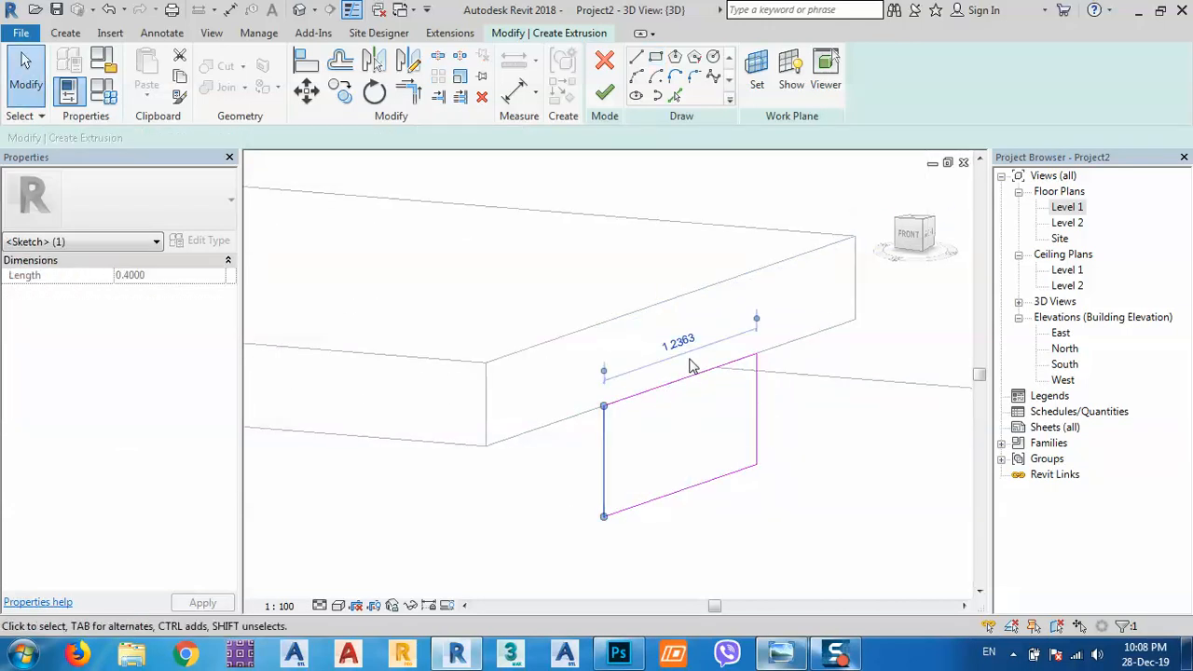
left_click(693, 364)
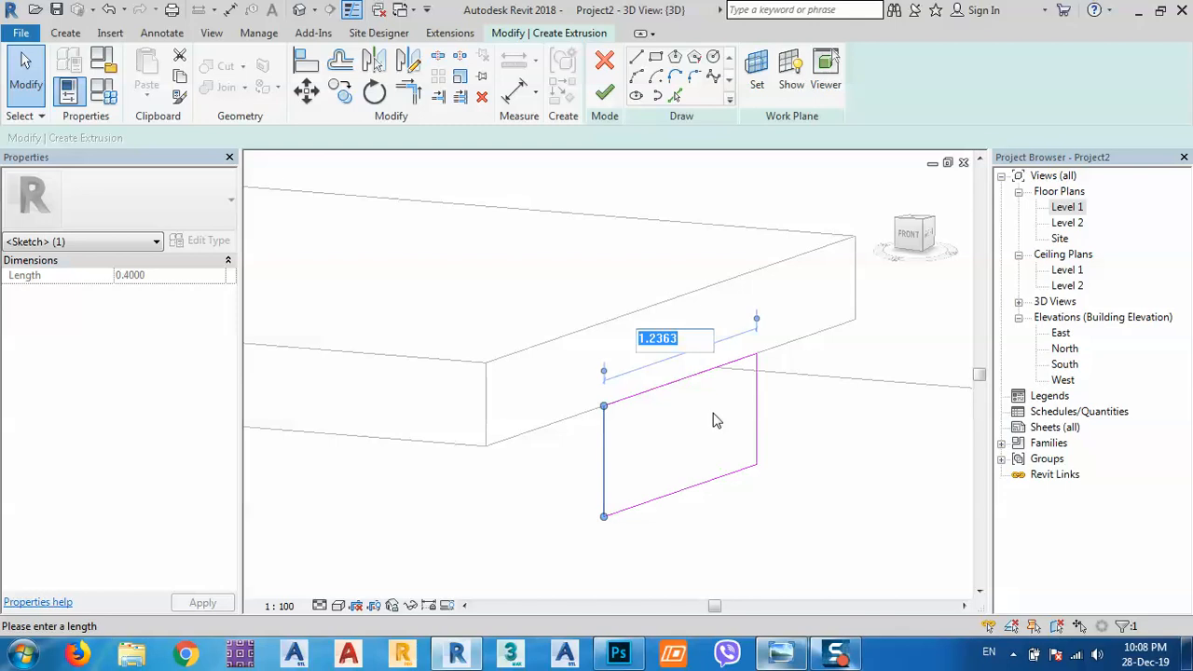
key("Return")
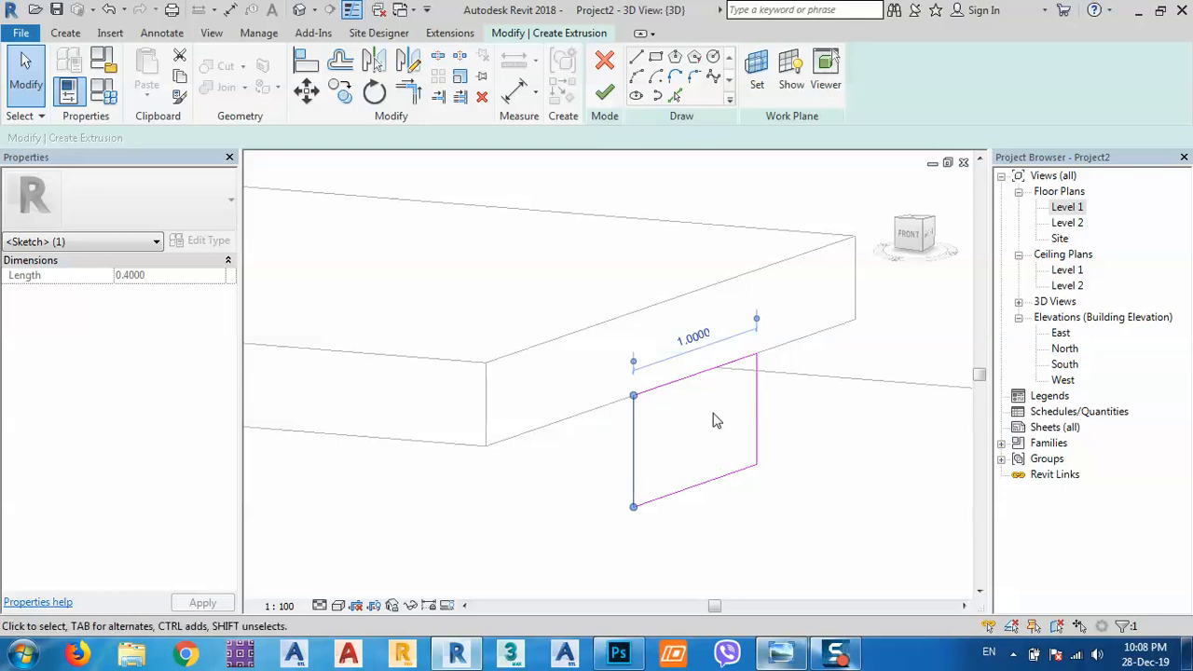
left_click(838, 658)
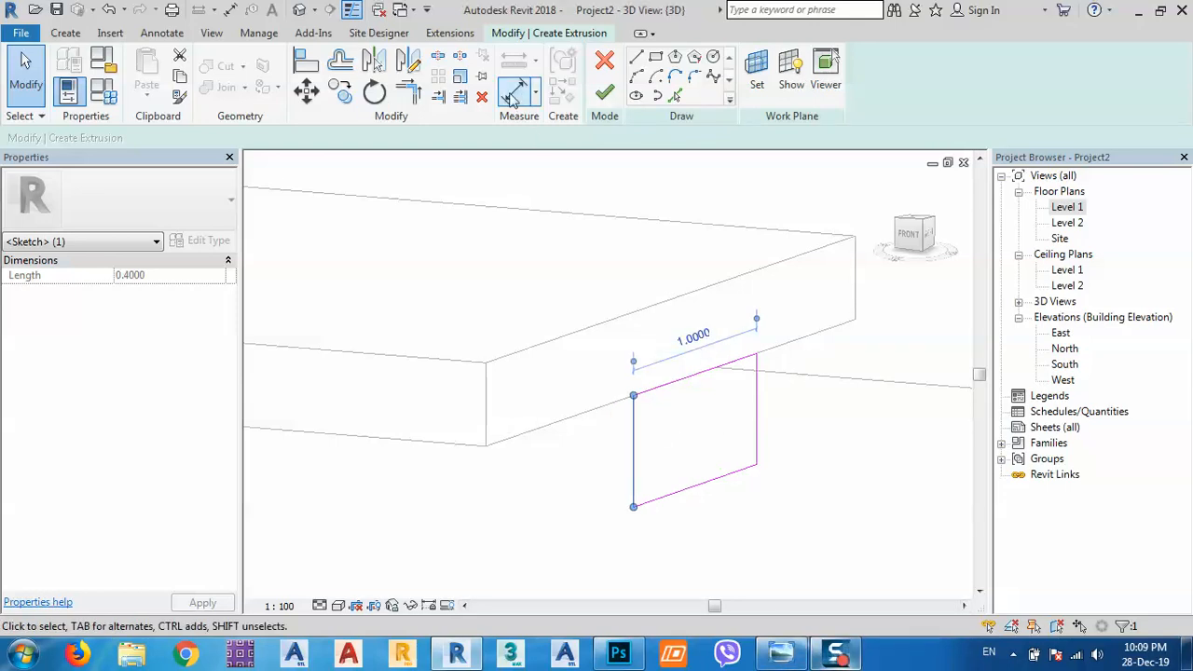
Step: Add aligned dimensions from both vertical sides of the rectangle to the nearest side faces of the roof slab
left_click(514, 93)
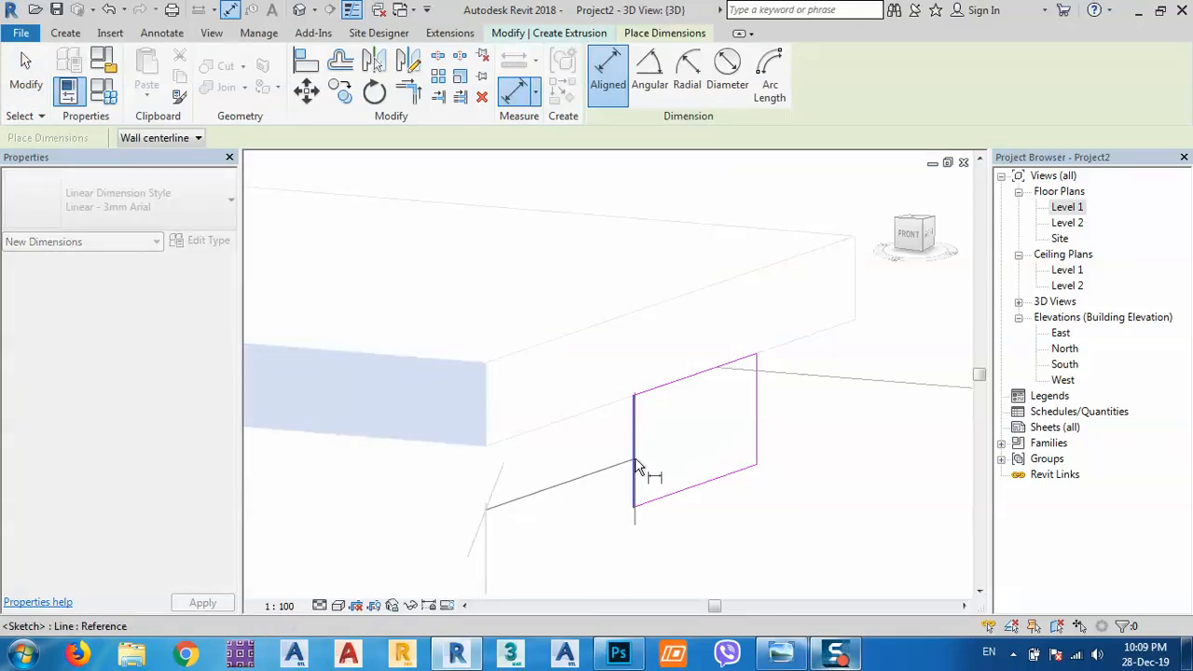
left_click(635, 460)
scroll(562, 421, "down", 1)
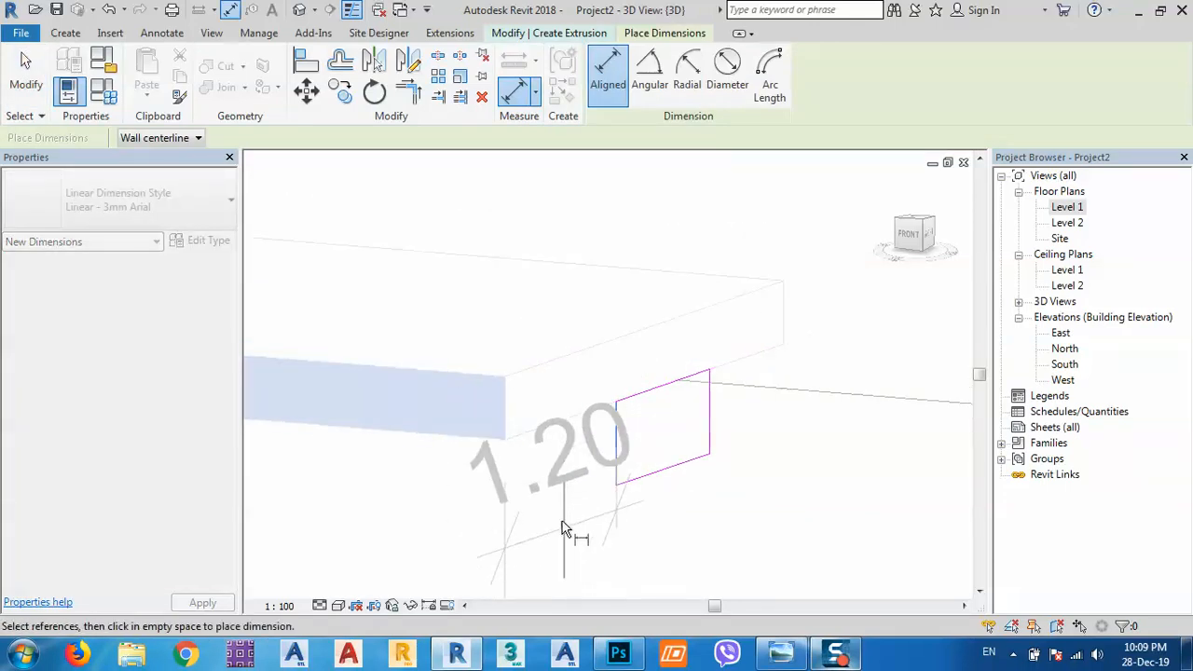
scroll(550, 463, "down", 1)
left_click(588, 559)
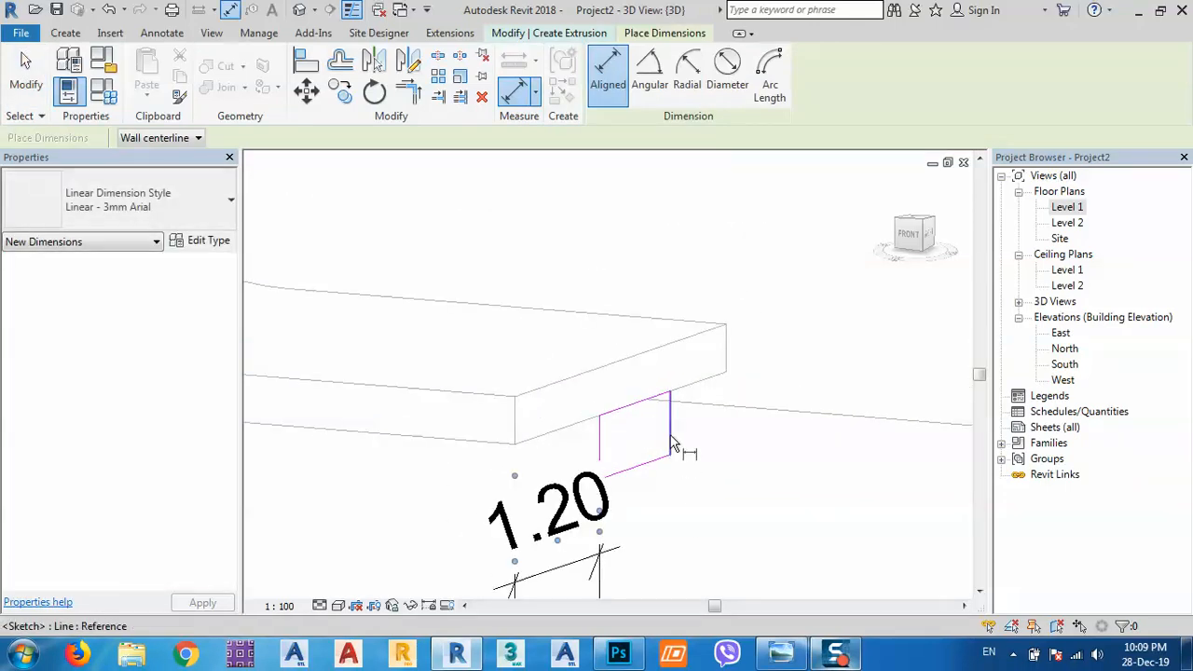
left_click(674, 445)
scroll(753, 494, "down", 1)
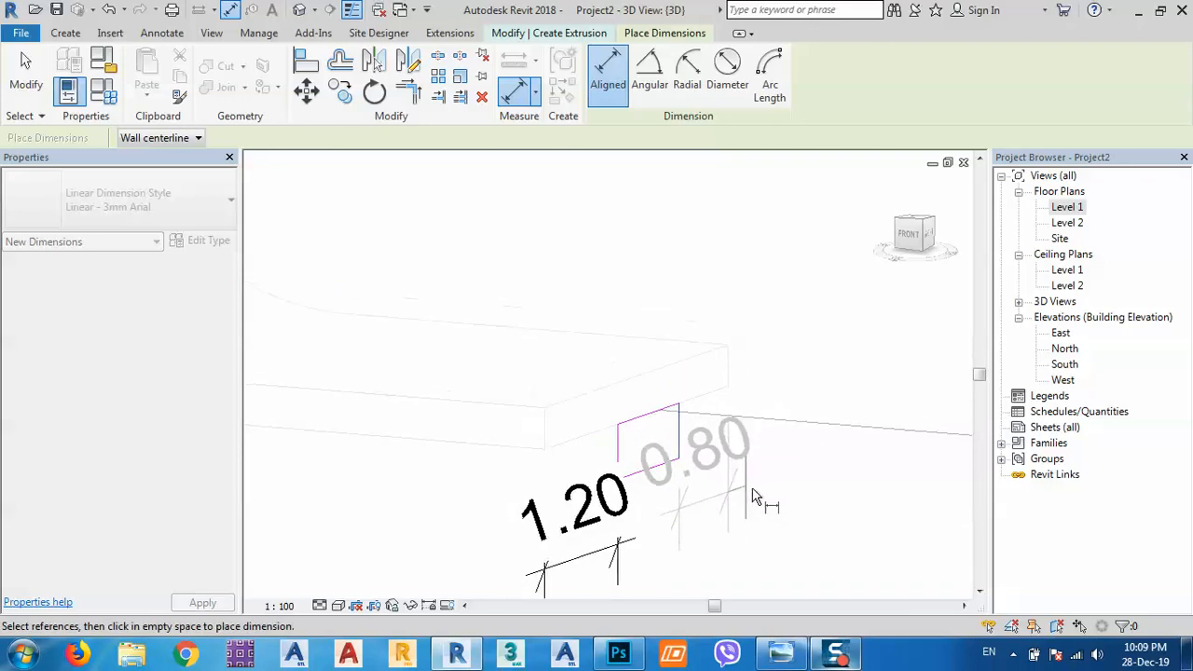
middle_click_drag(763, 487, 725, 338)
left_click(742, 399)
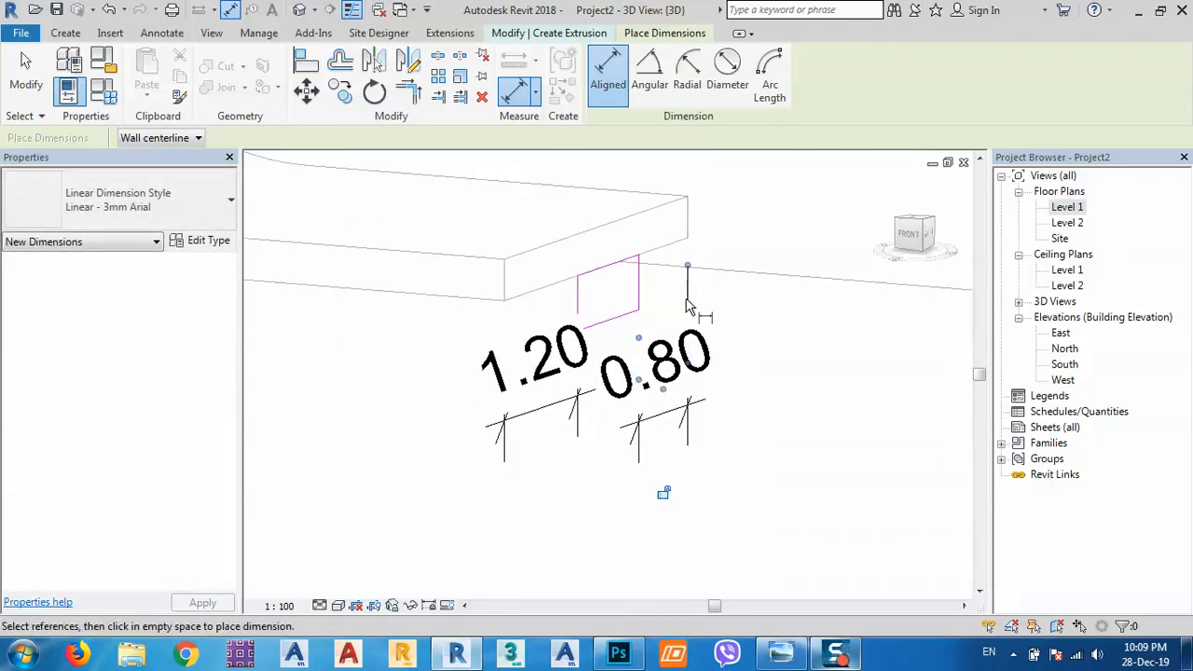
key("Escape")
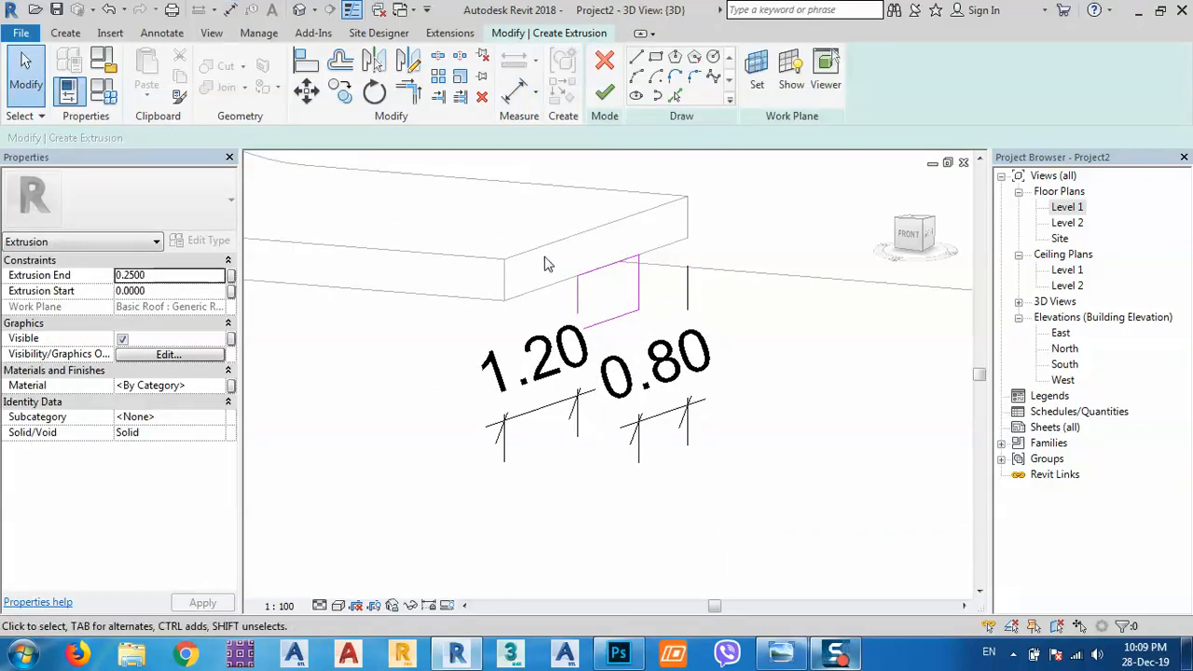
Step: Move the whole sketched rectangle along the roof's bottom edge until it is centred with 1.00 m to each side face
mouse_move(545, 257)
left_mouse_down()
mouse_move(656, 314)
mouse_move(671, 343)
left_mouse_up()
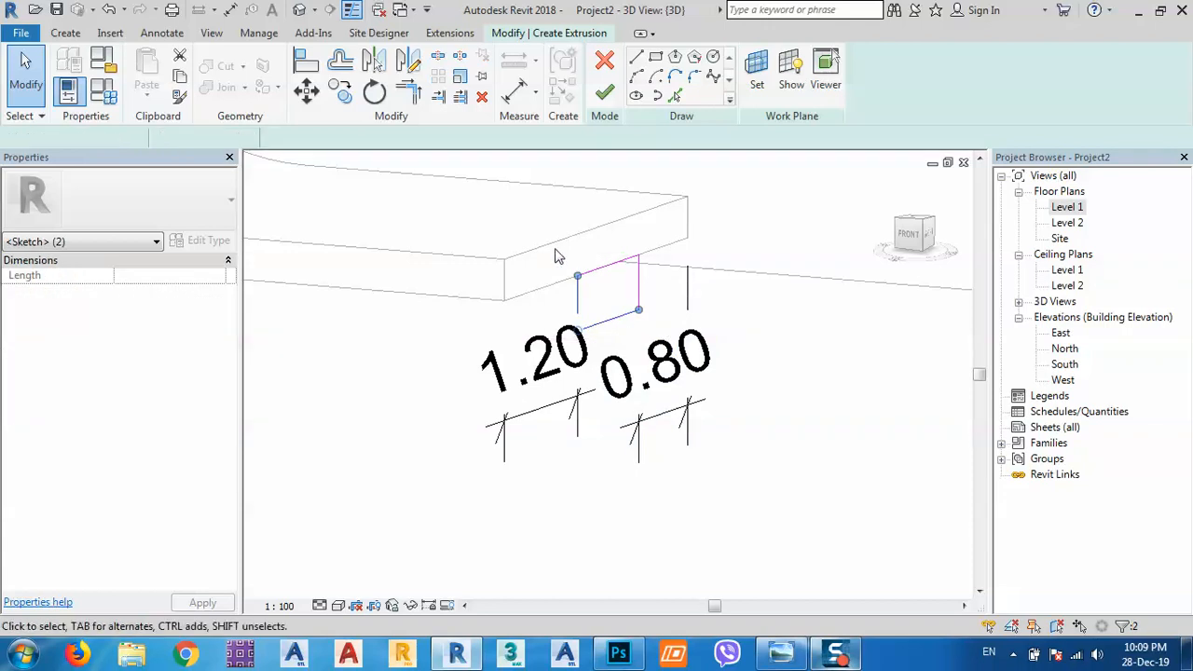
mouse_move(553, 247)
left_mouse_down()
mouse_move(698, 334)
mouse_move(697, 347)
left_mouse_up()
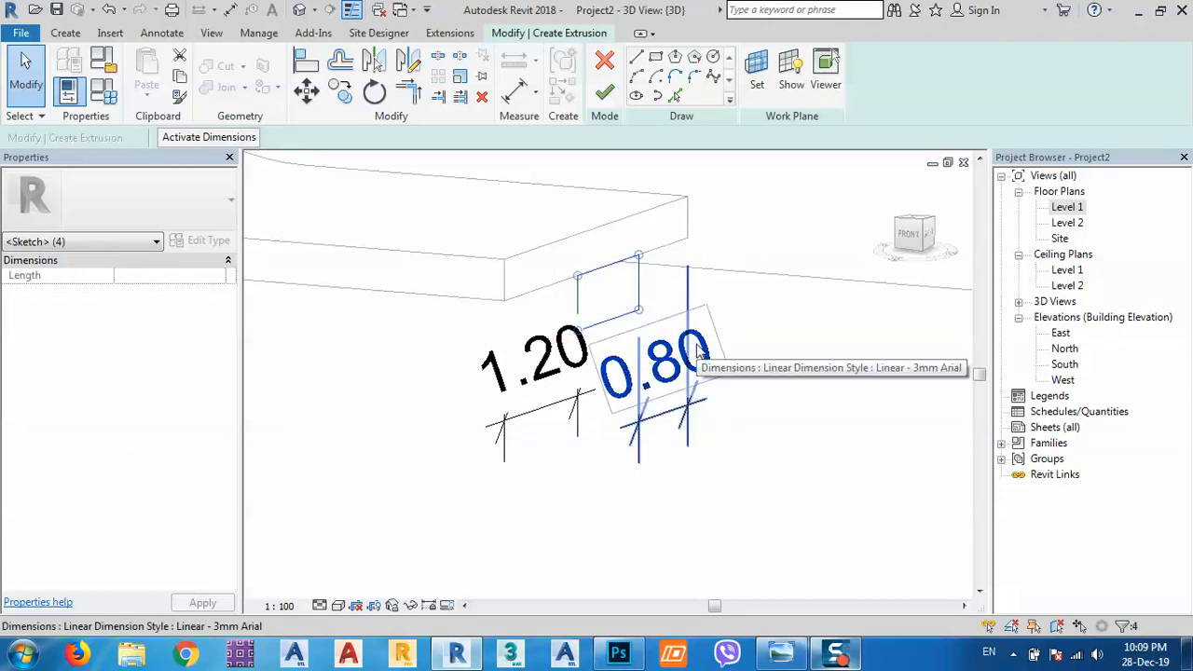
key("Right")
key("Right")
key("Right")
key("Right")
key("Right")
key("Right")
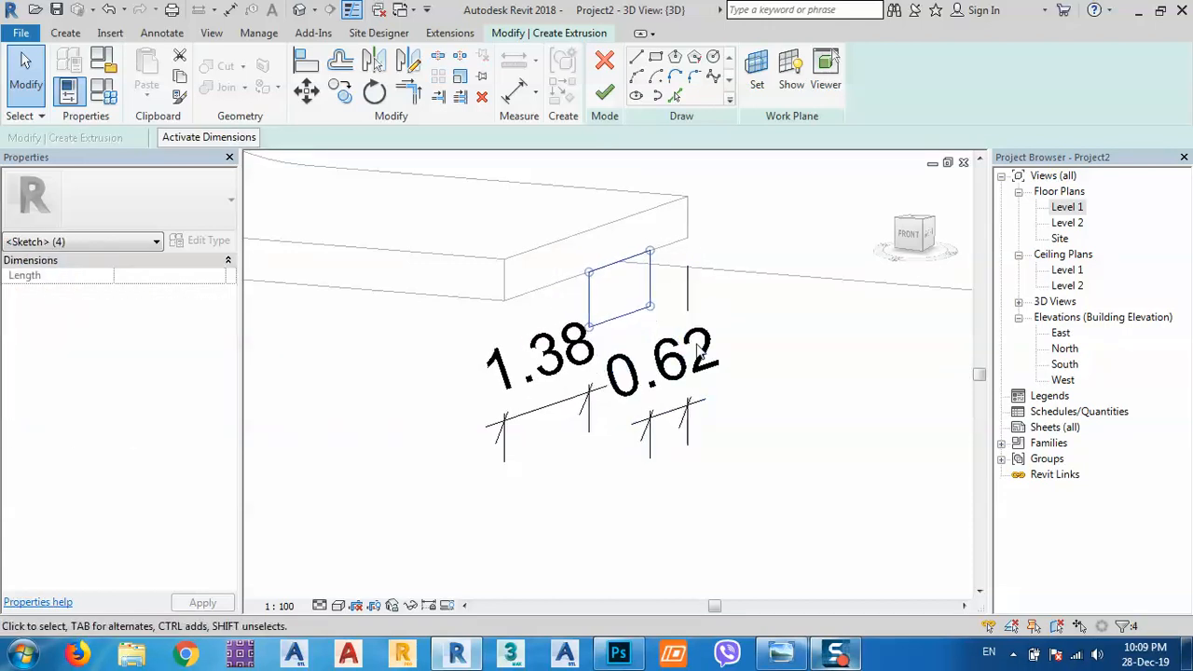
key("Left")
key("Left")
key("Left")
key("Left")
key("Left")
key("Left")
key("Left")
key("Left")
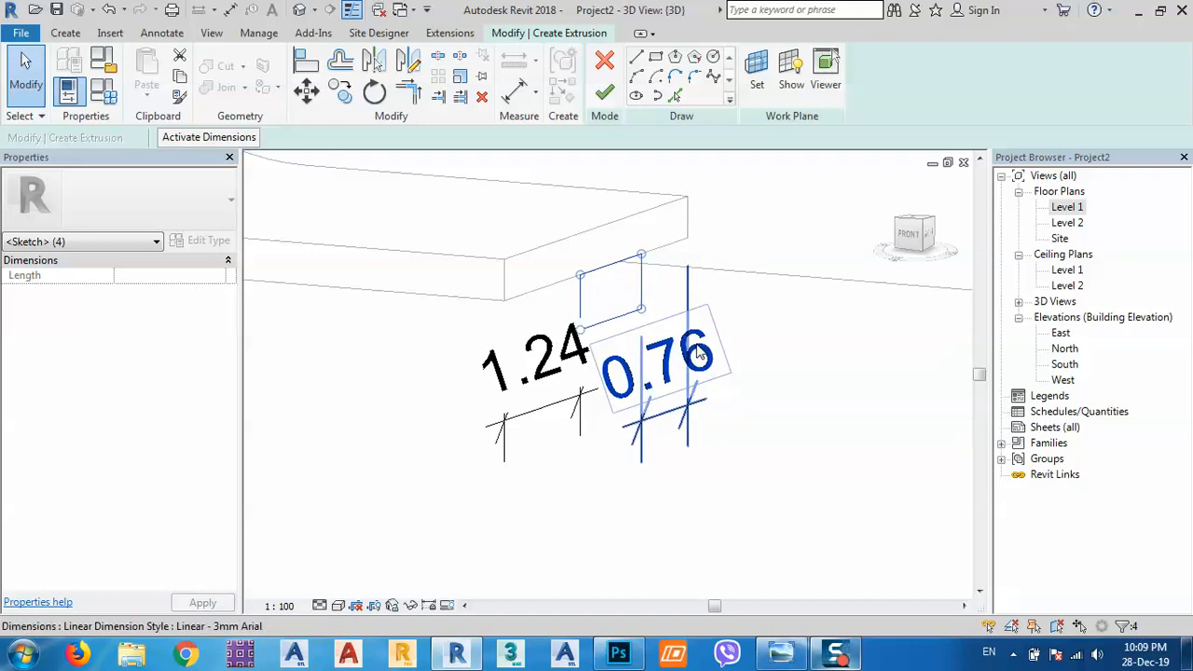
key("Escape")
key("Left")
key("Left")
key("Left")
key("Left")
key("Left")
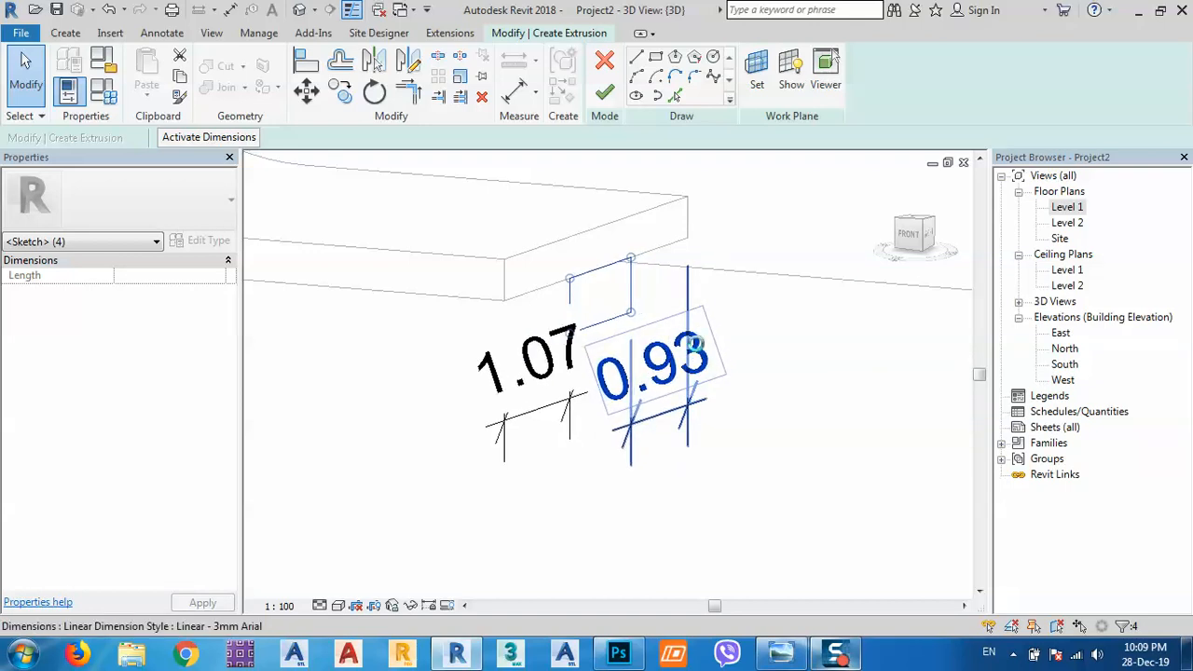
key("Left")
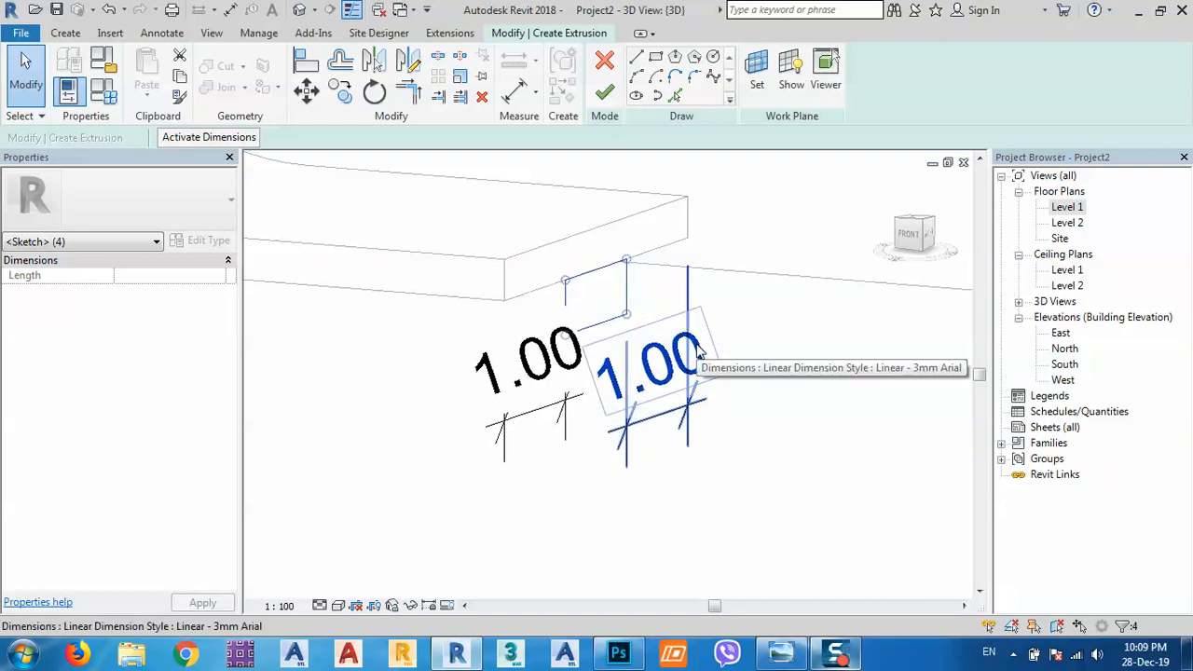
key("Escape")
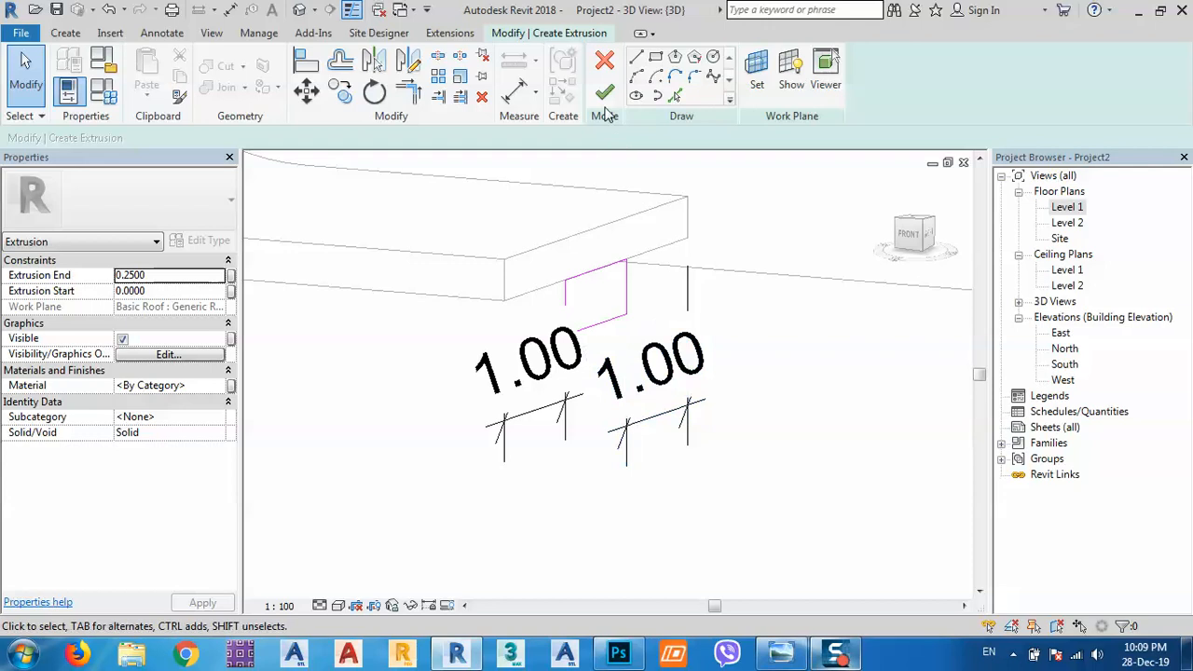
Step: Delete the two spacing dimensions and finish the sketch as a solid extrusion 0.25 m deep
left_click(652, 362)
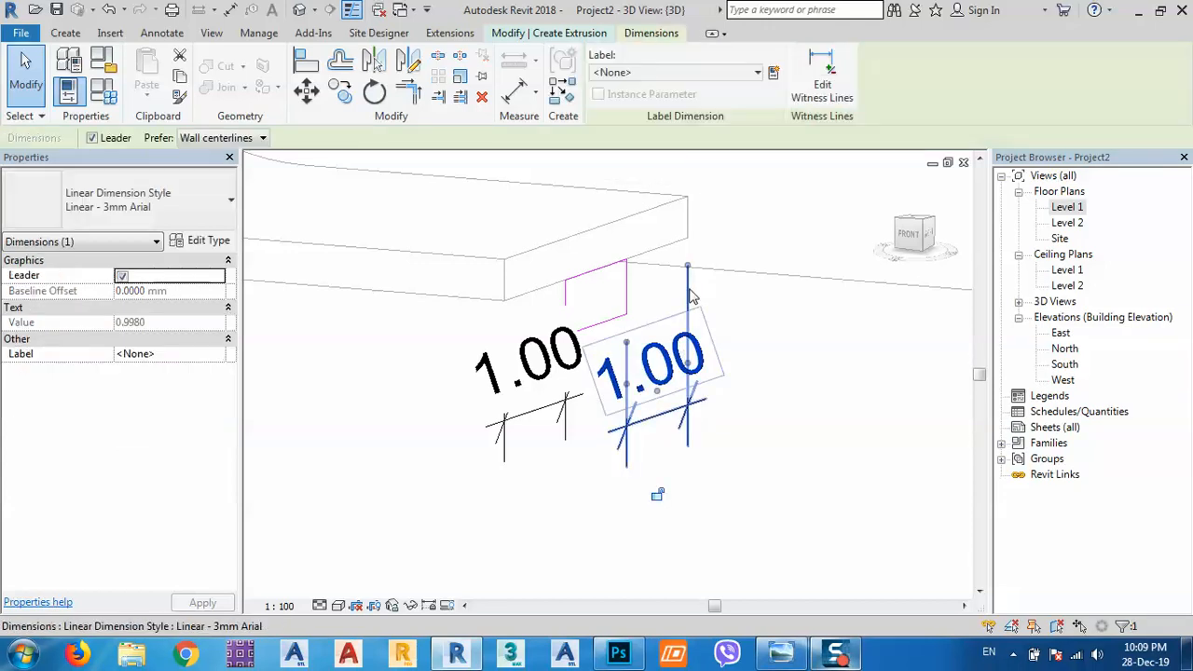
key("Delete")
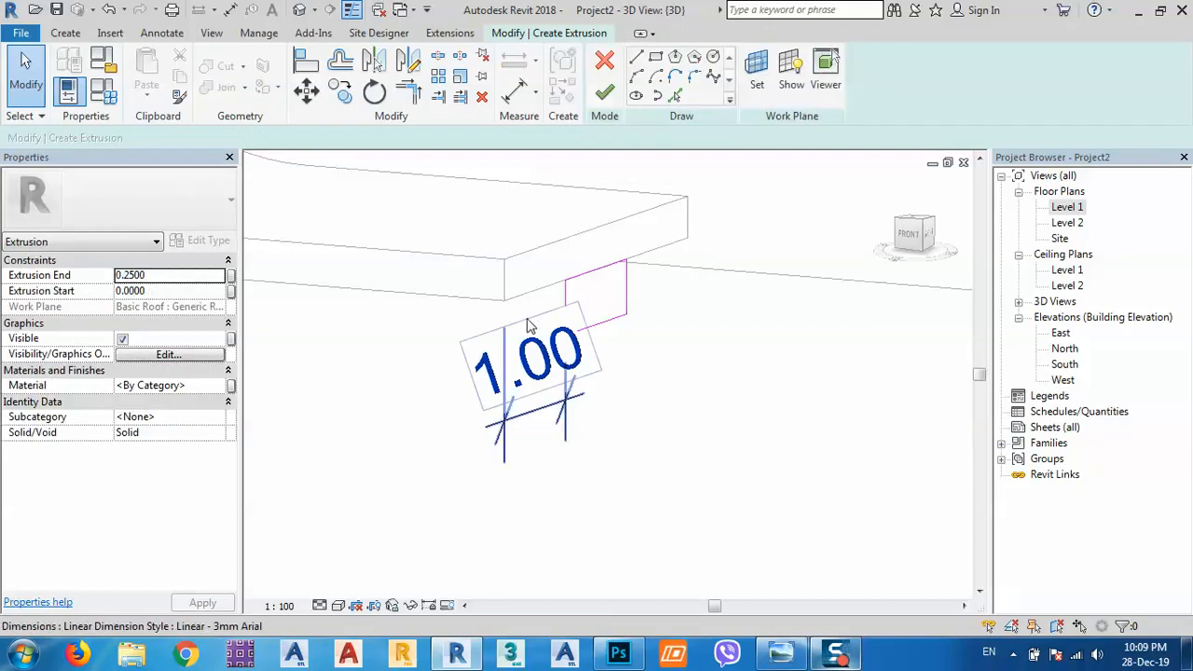
left_click(505, 445)
key("Delete")
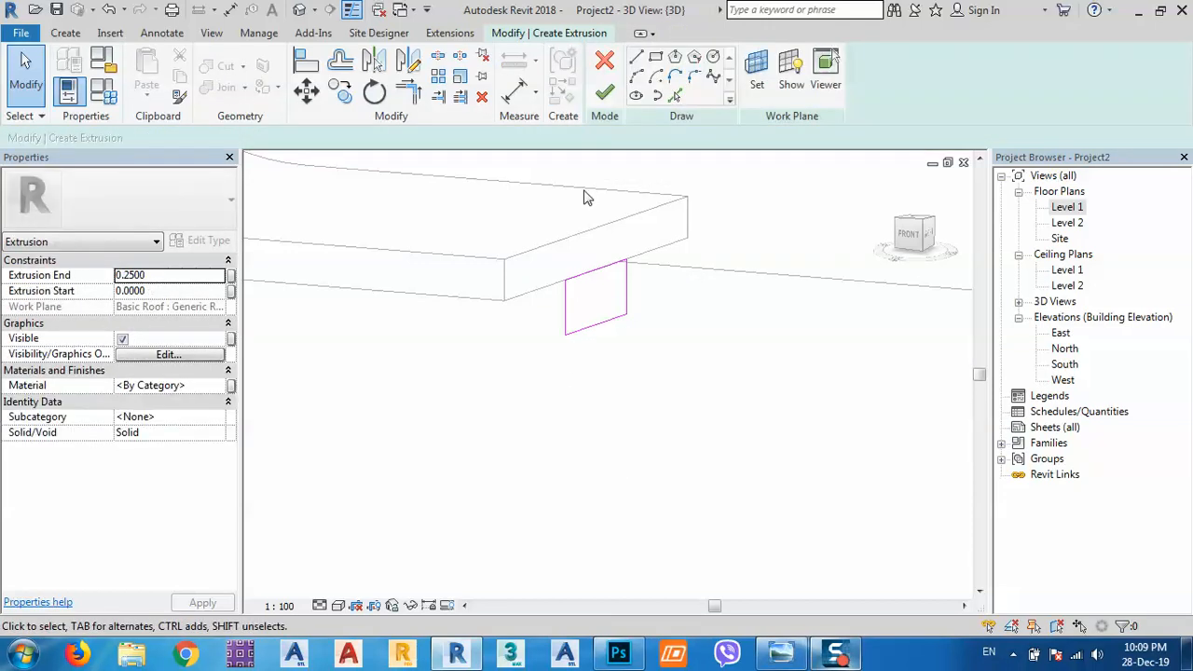
left_click(604, 93)
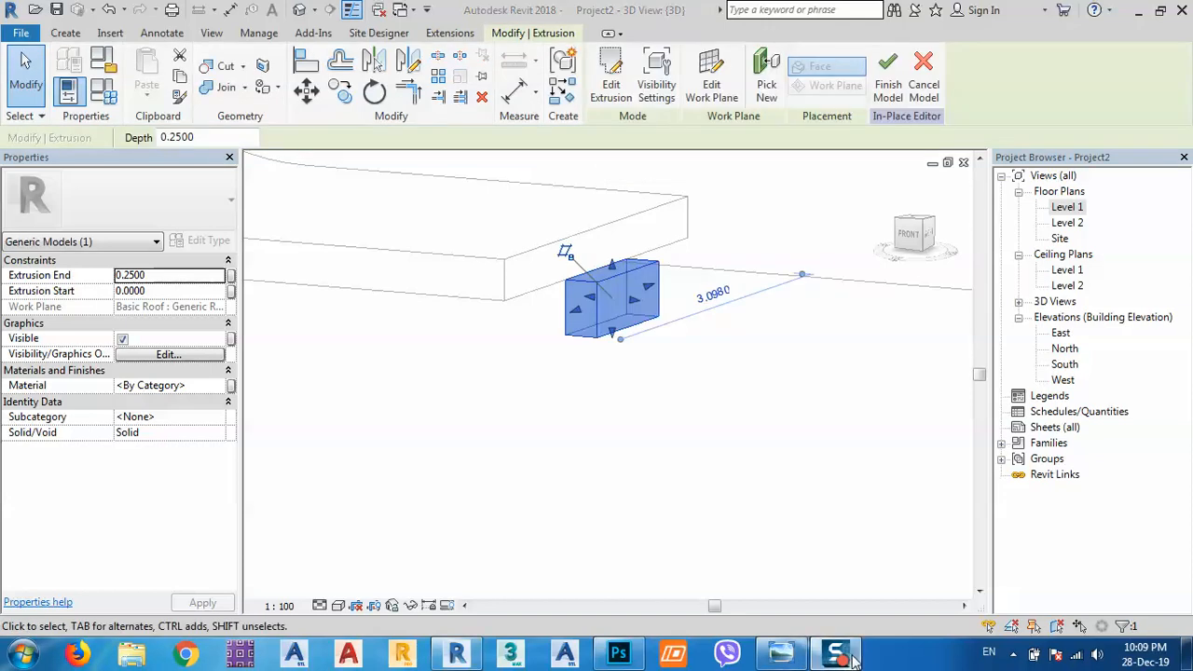
Step: Lengthen the extrusion under the roof's lower flap back to where the curve begins
left_click_drag(634, 299, 339, 311)
middle_click_drag(423, 467, 597, 410)
scroll(601, 481, "down", 2)
left_click_drag(587, 396, 410, 389)
middle_click_drag(533, 413, 680, 529, "shift")
key("Escape")
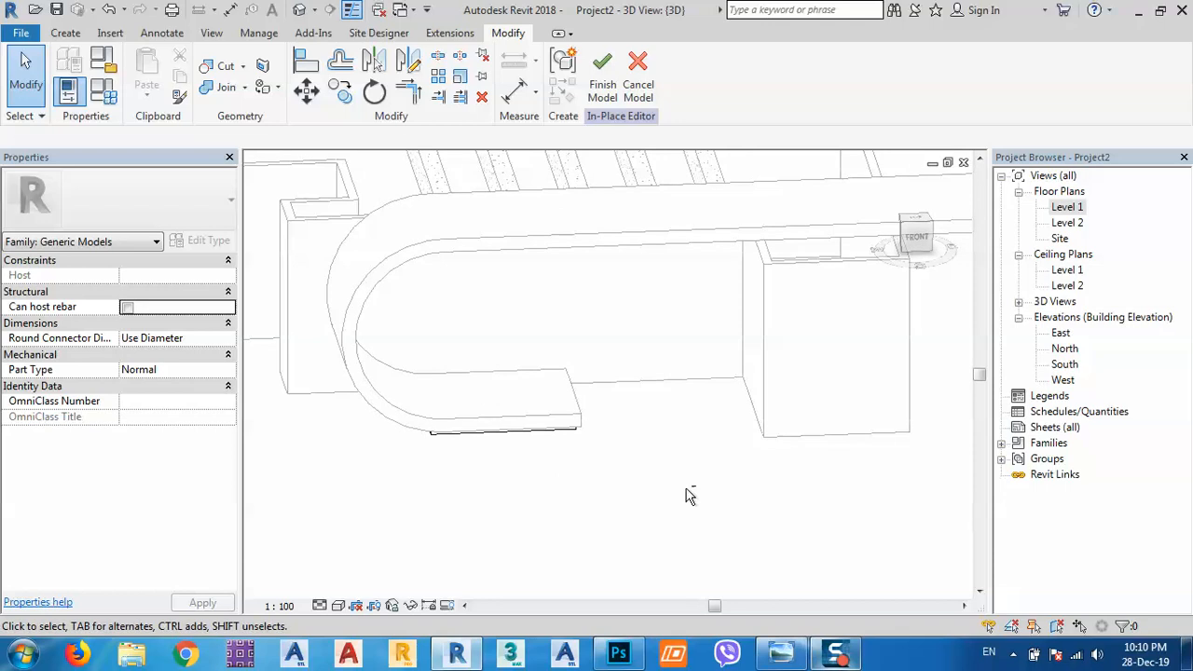
middle_click_drag(686, 487, 801, 486, "shift")
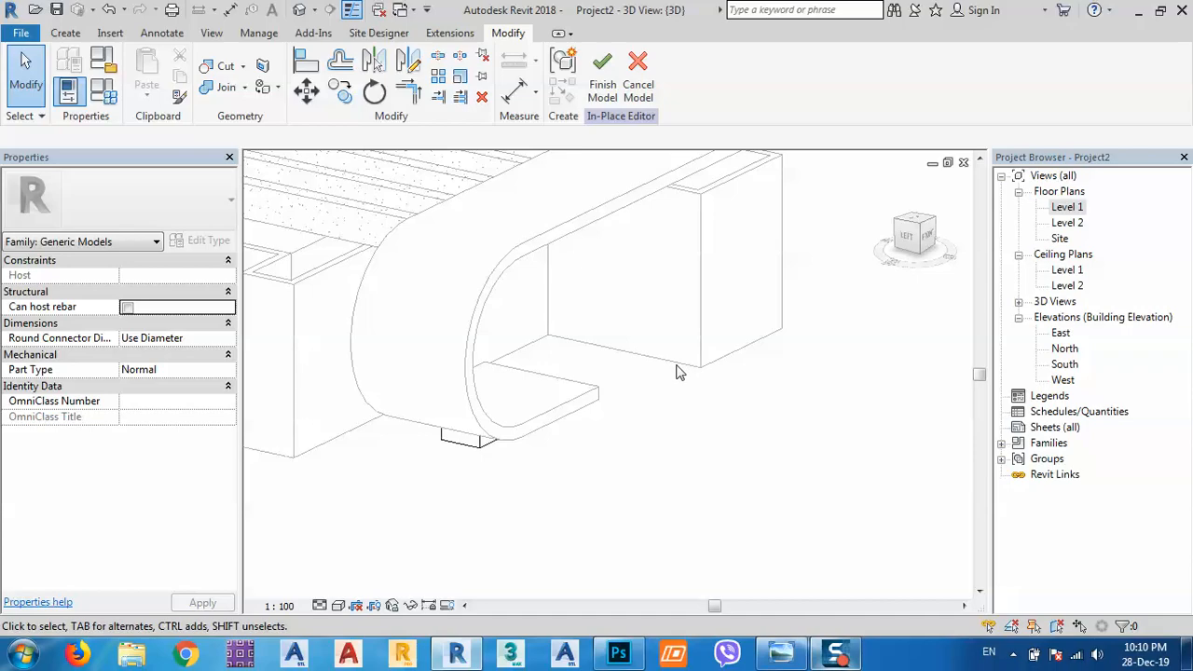
Step: Check the reference photo and start another solid extrusion in Revit with its work plane on the wall face opposite the lower flap
left_click(782, 655)
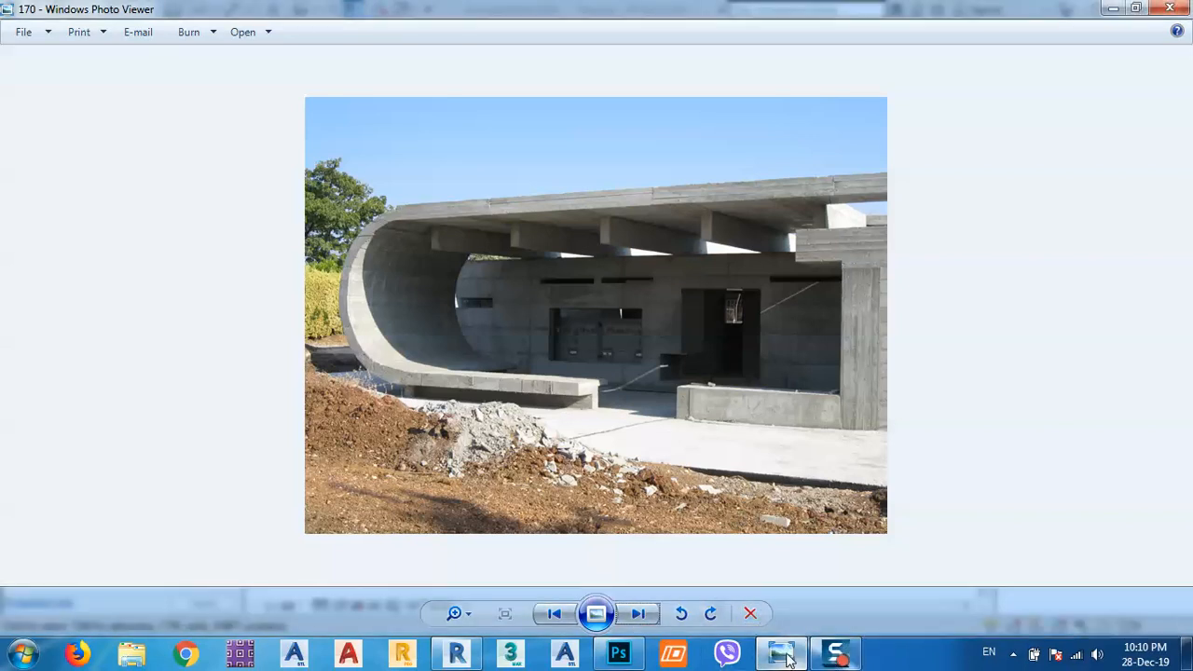
left_click(456, 655)
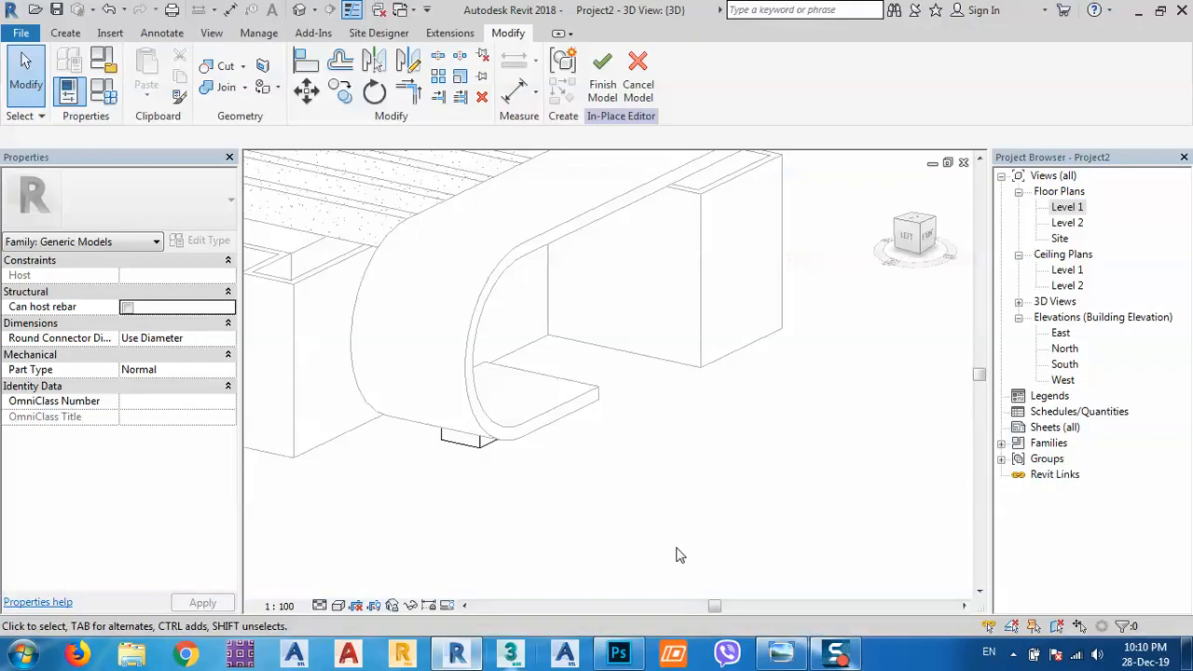
left_click(65, 32)
left_click(146, 80)
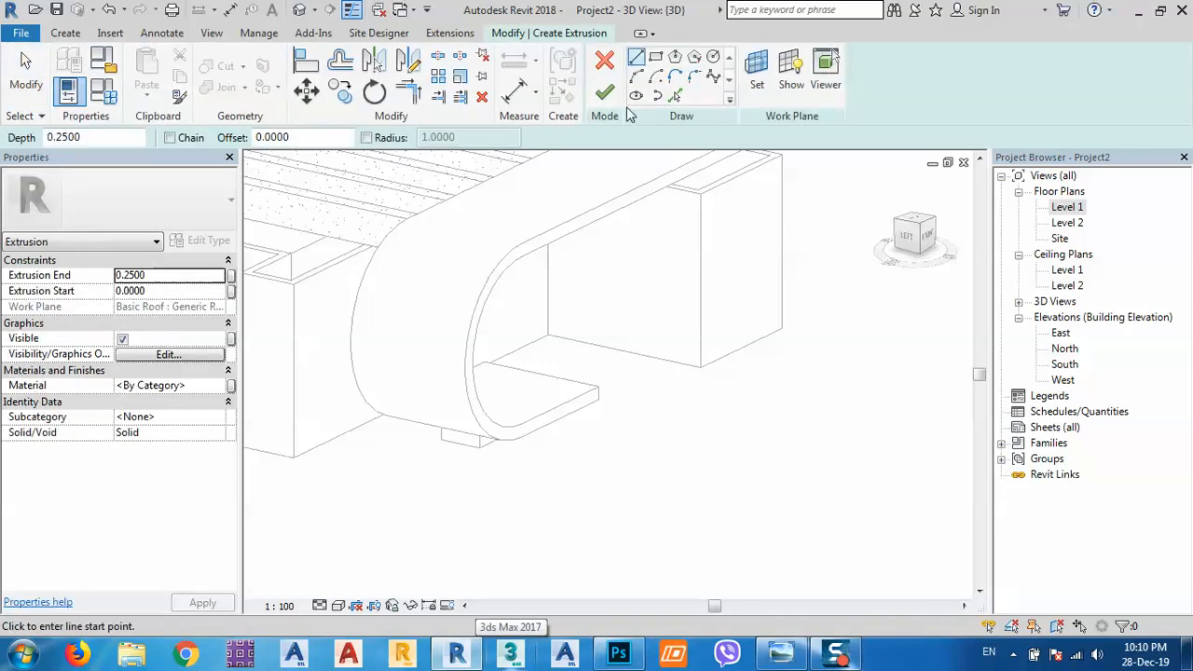
left_click(752, 67)
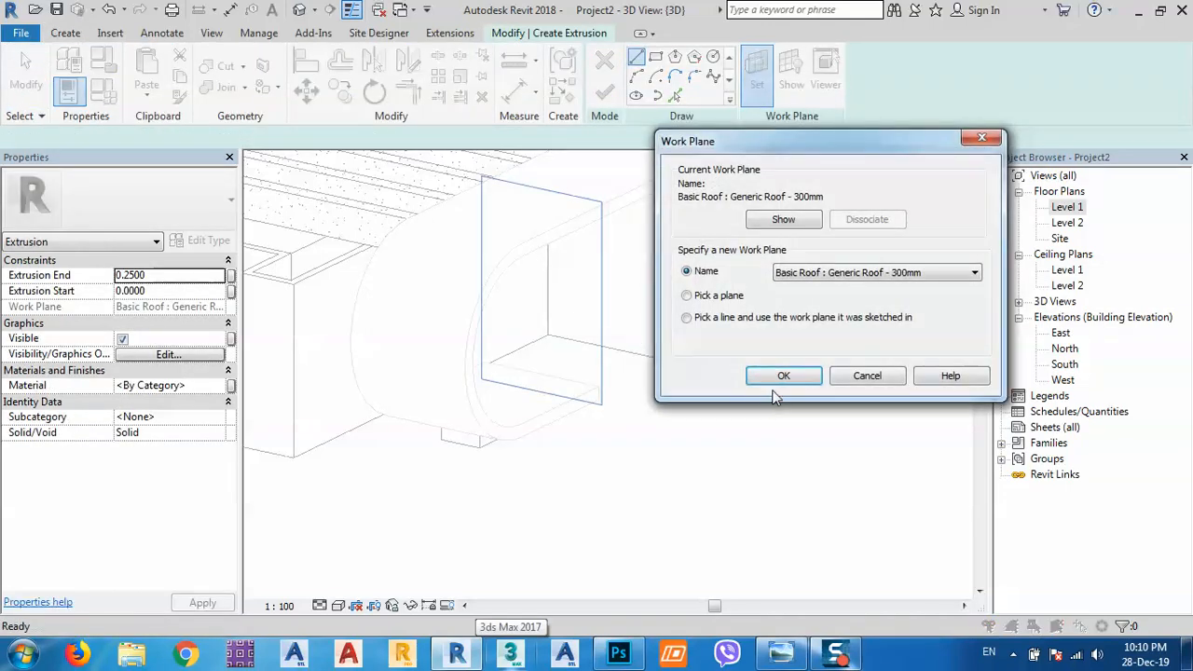
left_click(759, 374)
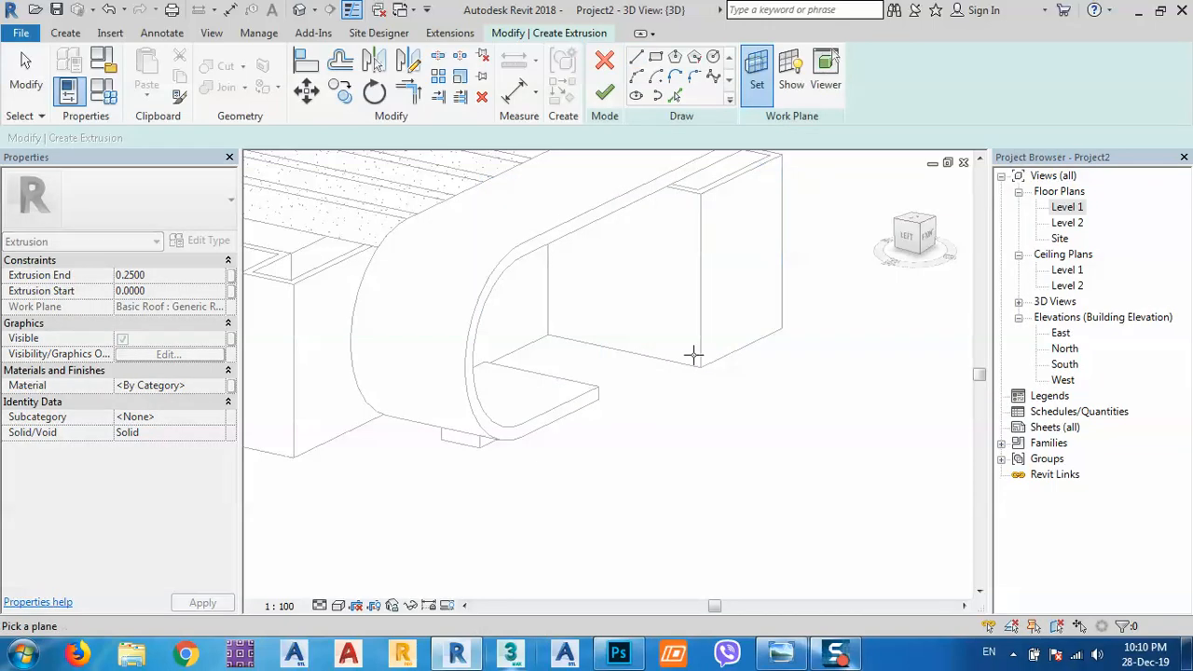
left_click(691, 364)
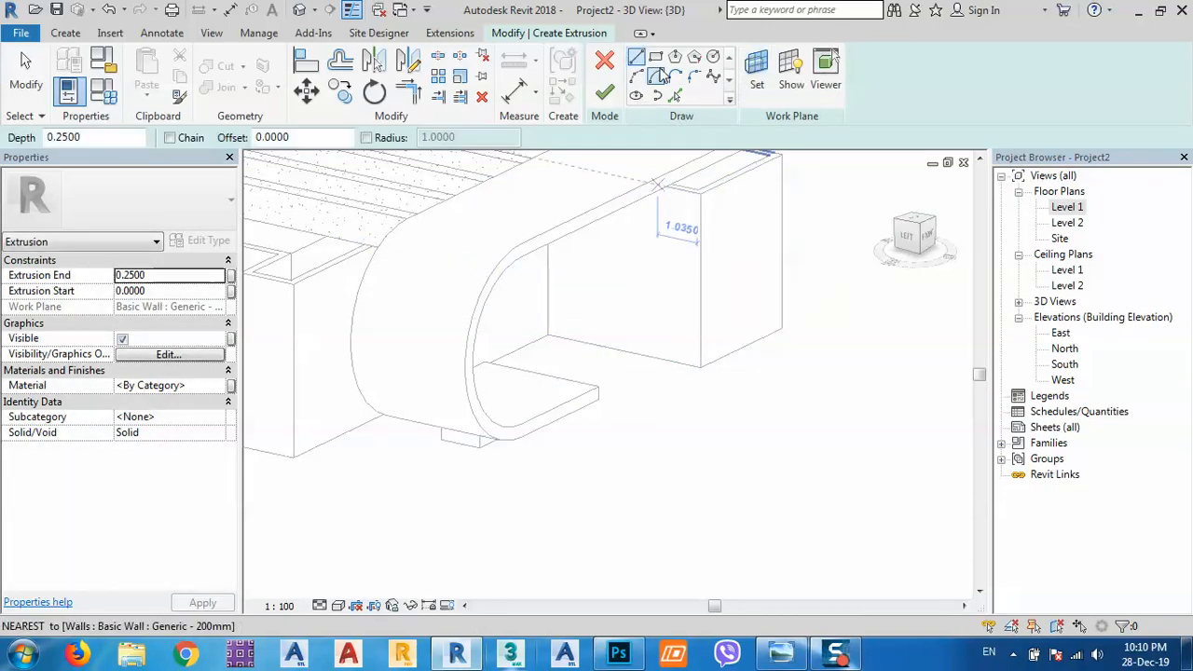
Step: Sketch a rectangle about 2.27 m long and 0.67 m high along the base of the wall face, near its outer corner
left_click(655, 58)
left_click(699, 365)
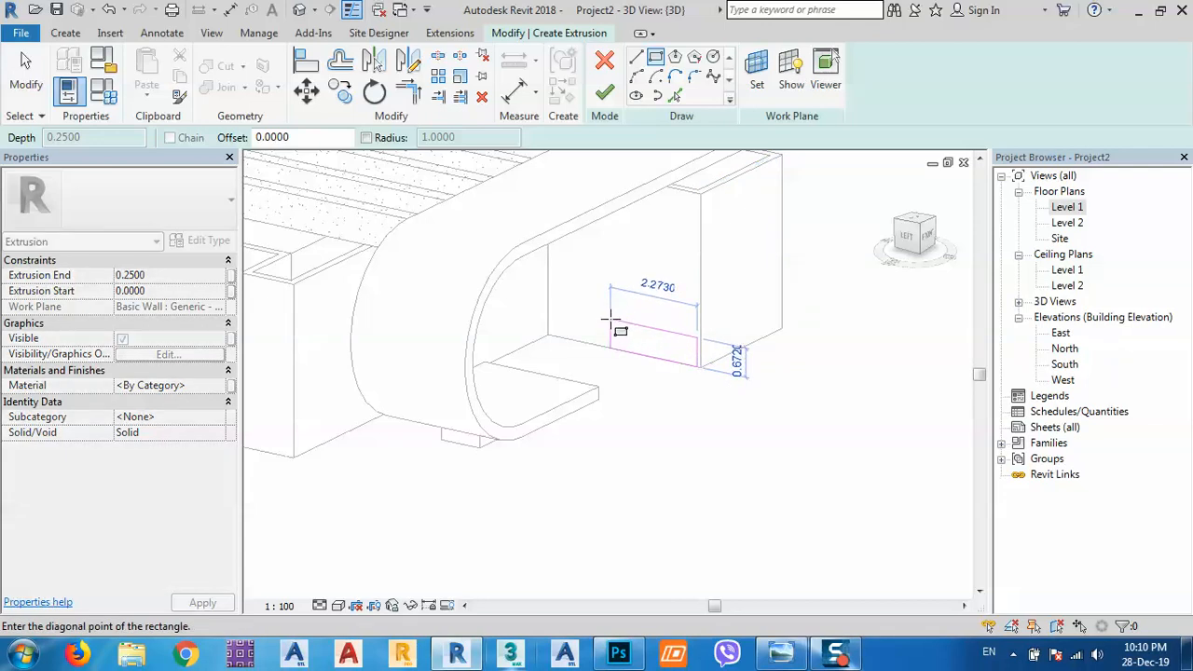
left_click(610, 320)
scroll(699, 343, "up", 3)
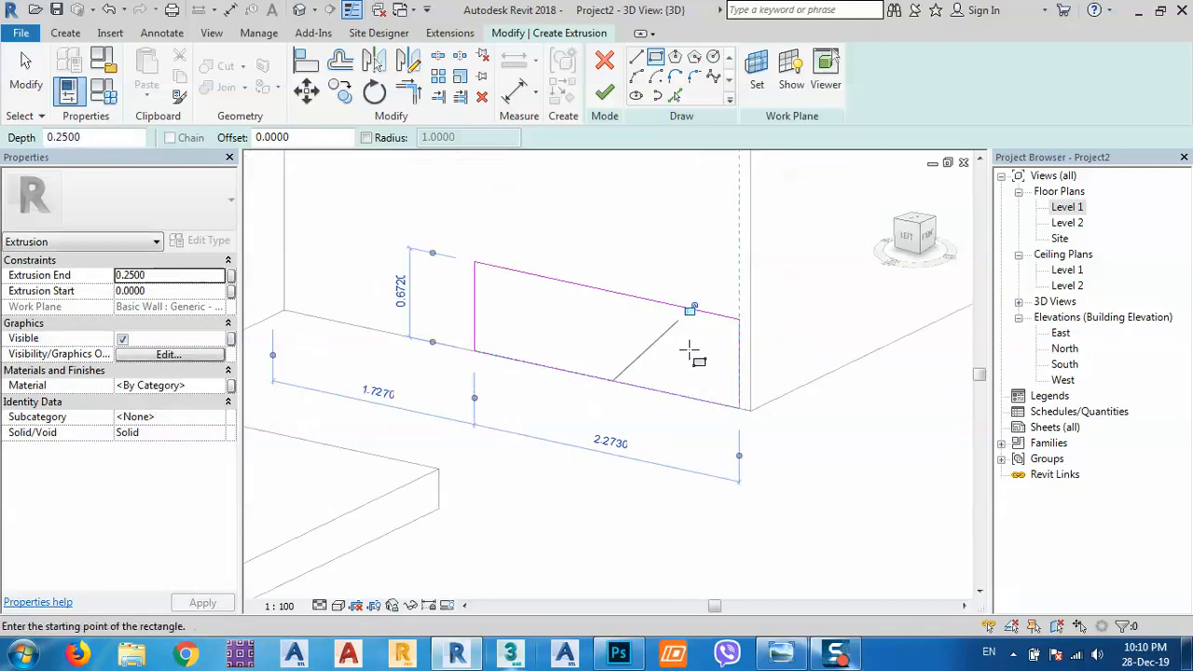
key("Escape")
key("Escape")
Step: Align the rectangle's vertical side nearest the wall's outer corner with that corner and lock the alignment
left_click(751, 367)
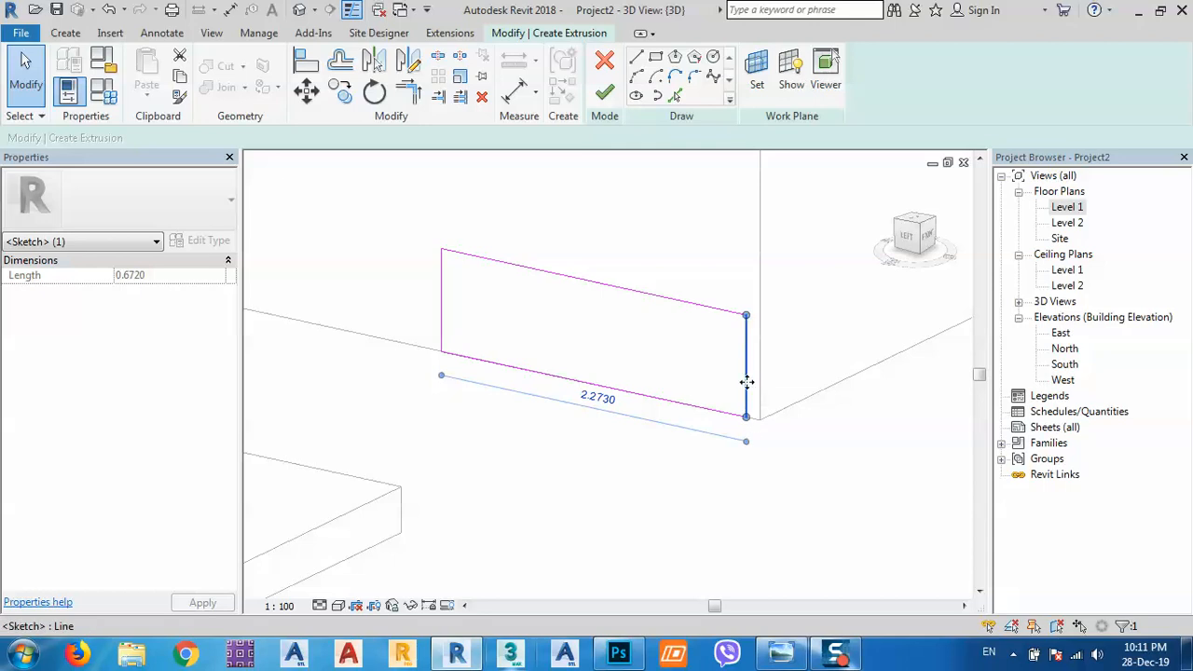
left_click(307, 62)
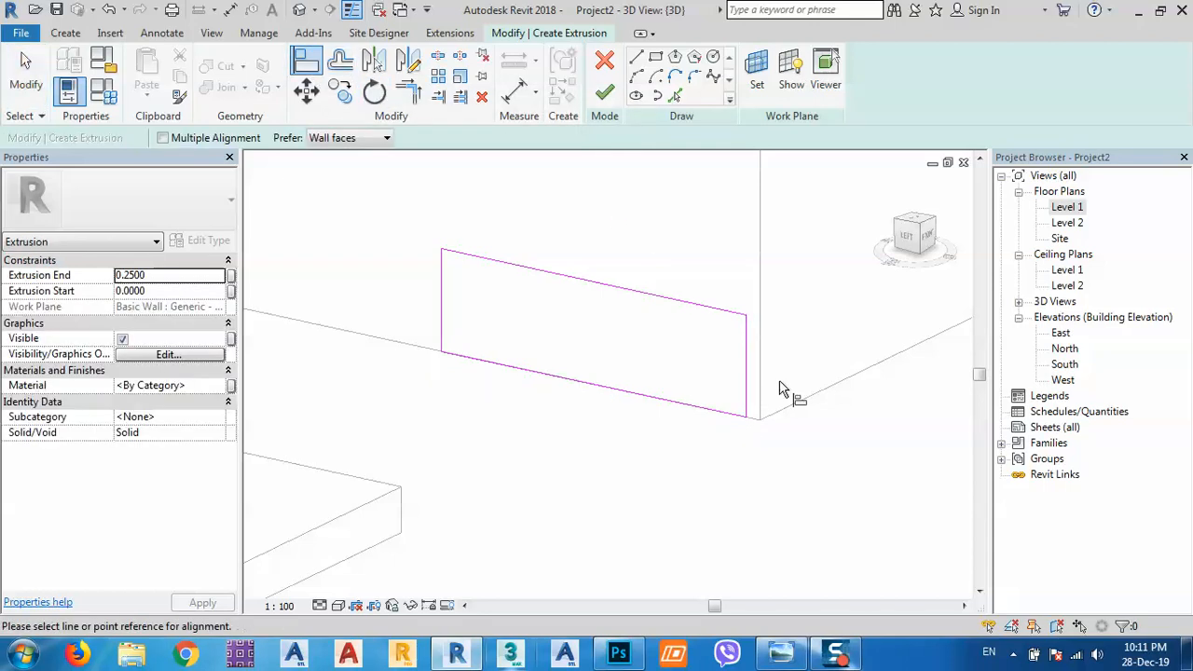
left_click(752, 389)
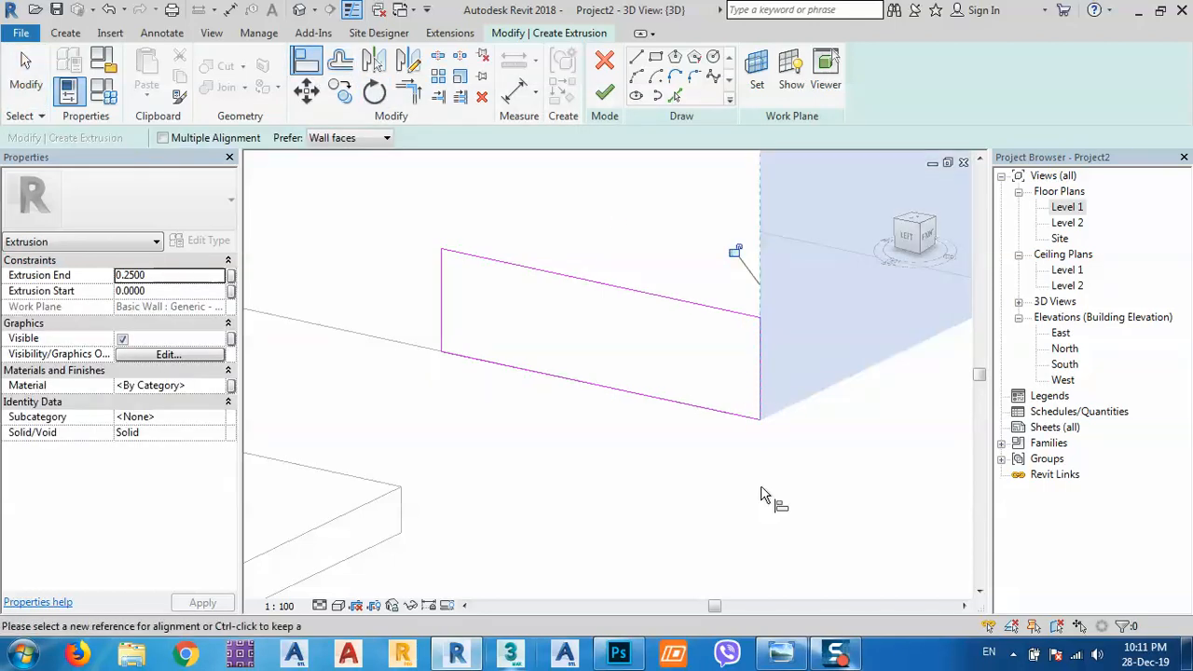
left_click(733, 254)
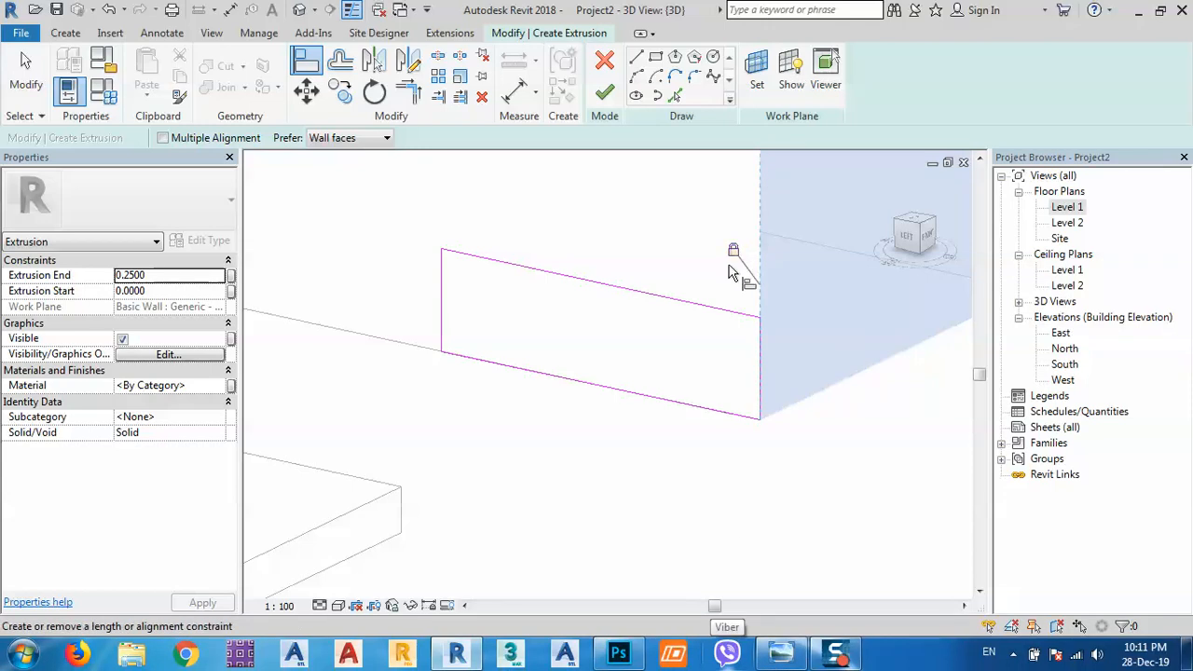
key("Escape")
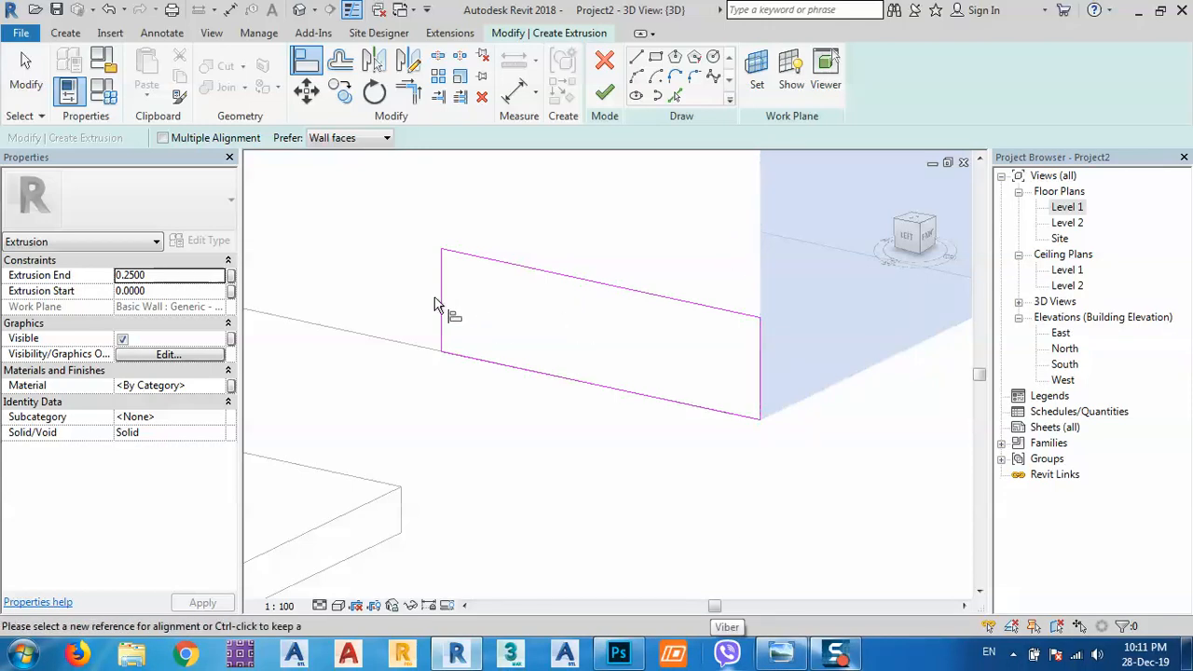
key("Escape")
Step: Set the rectangle's length to 2.5 m by moving its vertical side farthest from the wall's outer corner
left_click(443, 334)
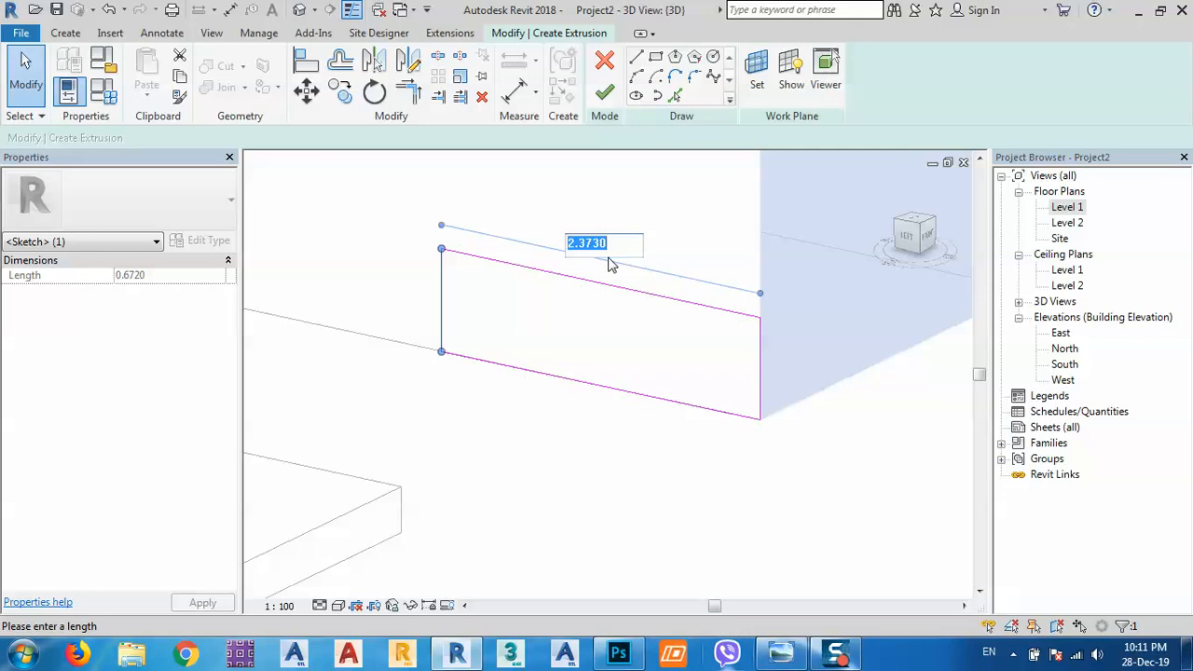
type("2.5")
key("Return")
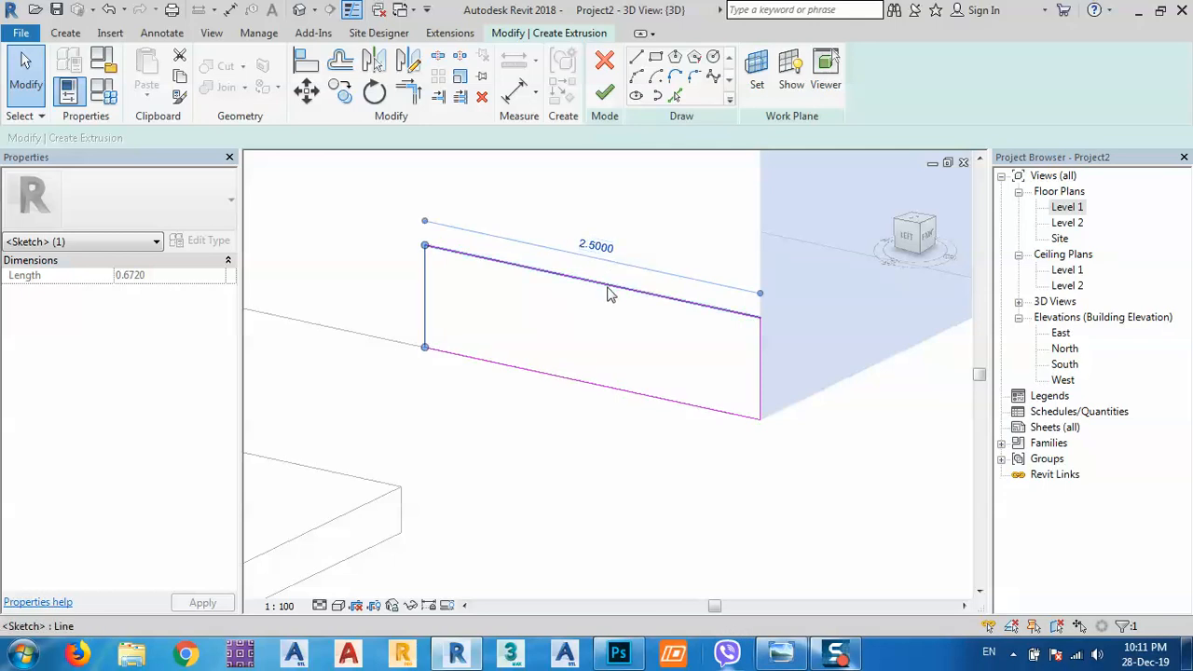
Step: Align the rectangle's top edge with the top face of the roof's lower flap
left_click(607, 286)
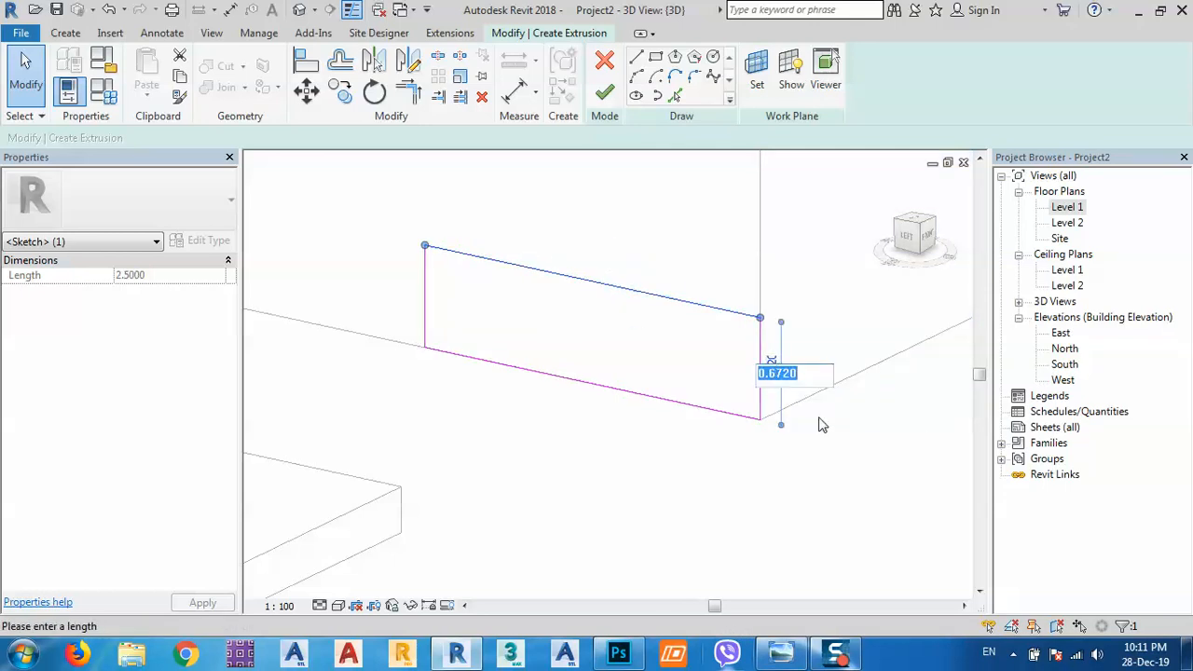
key("Escape")
scroll(752, 295, "down", 3)
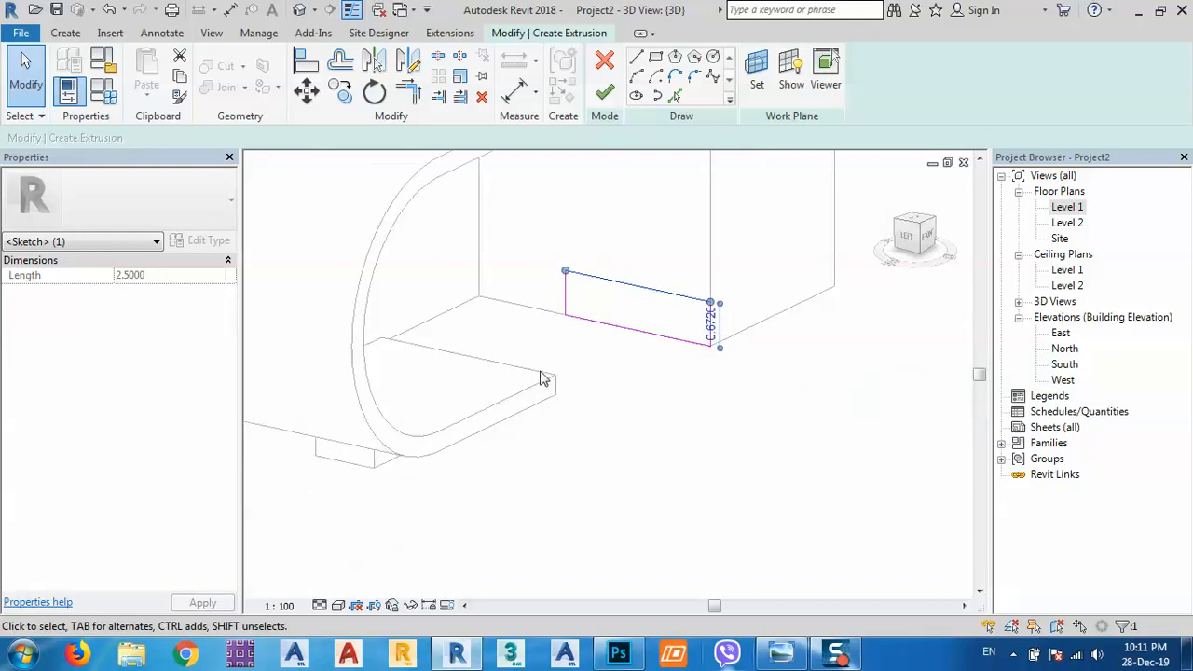
left_click(307, 65)
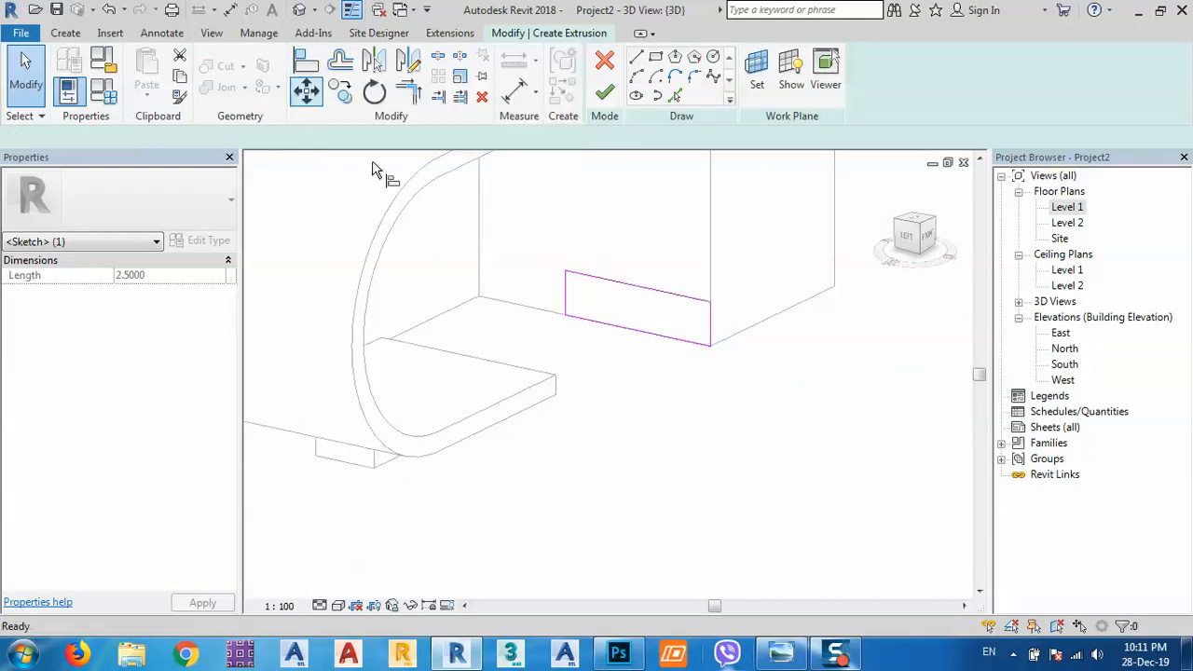
left_click(511, 373)
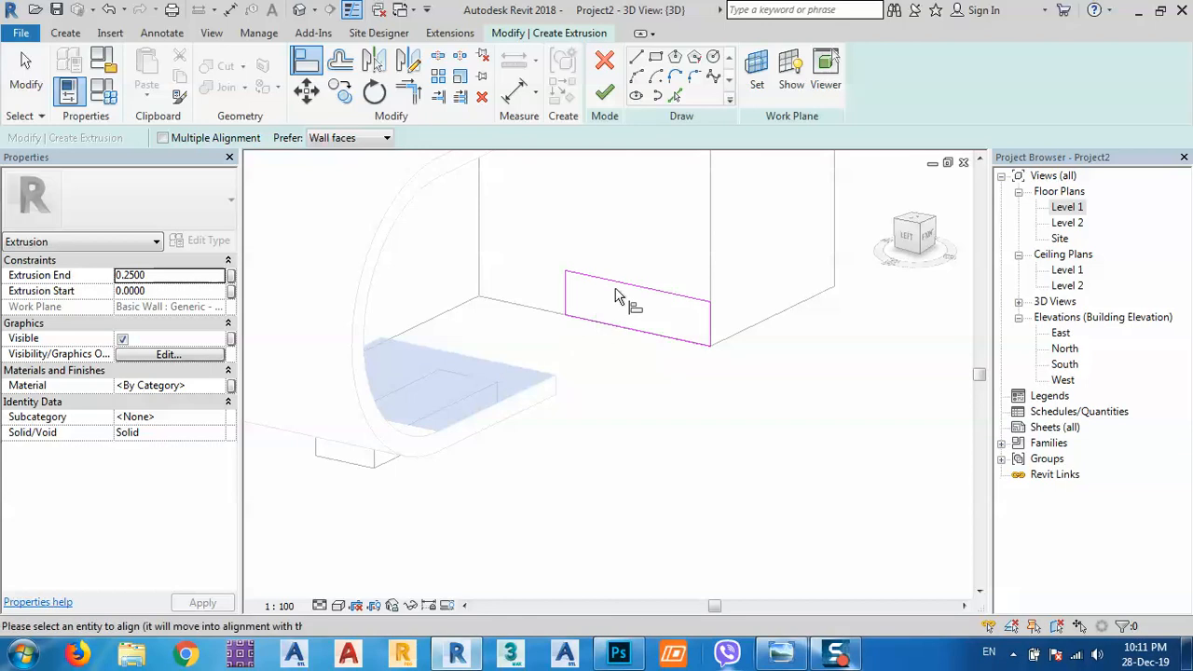
left_click(615, 291)
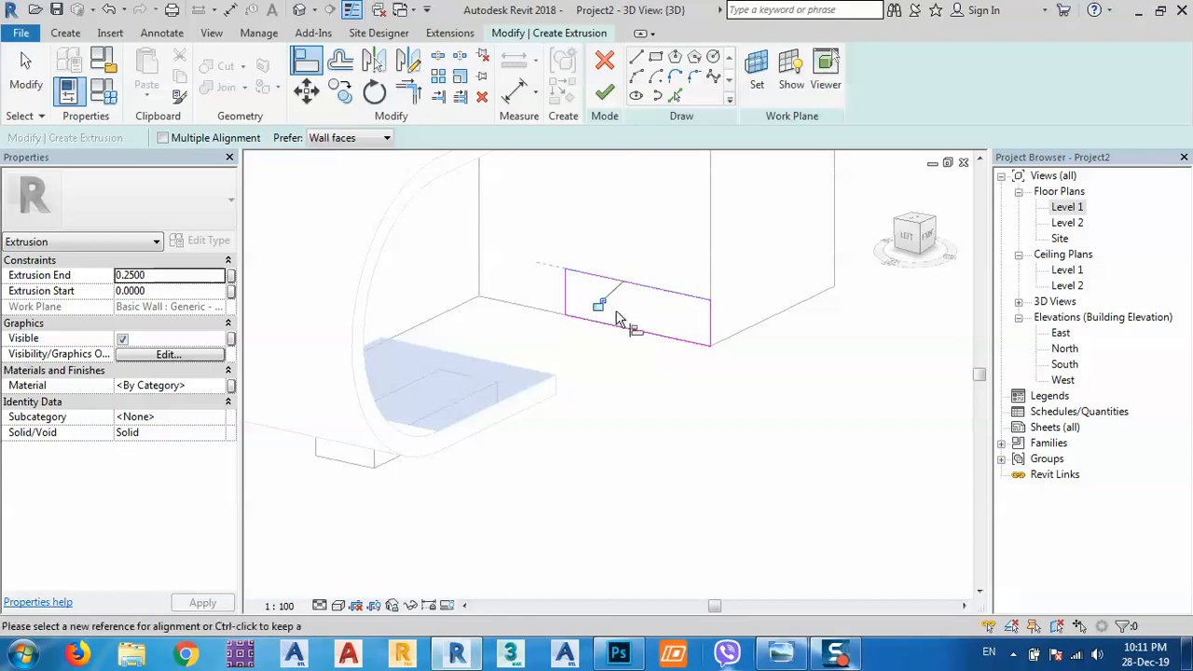
Step: Finish the sketch and pull the extrusion out from the wall face to a depth of about 1.67 m
left_click(606, 97)
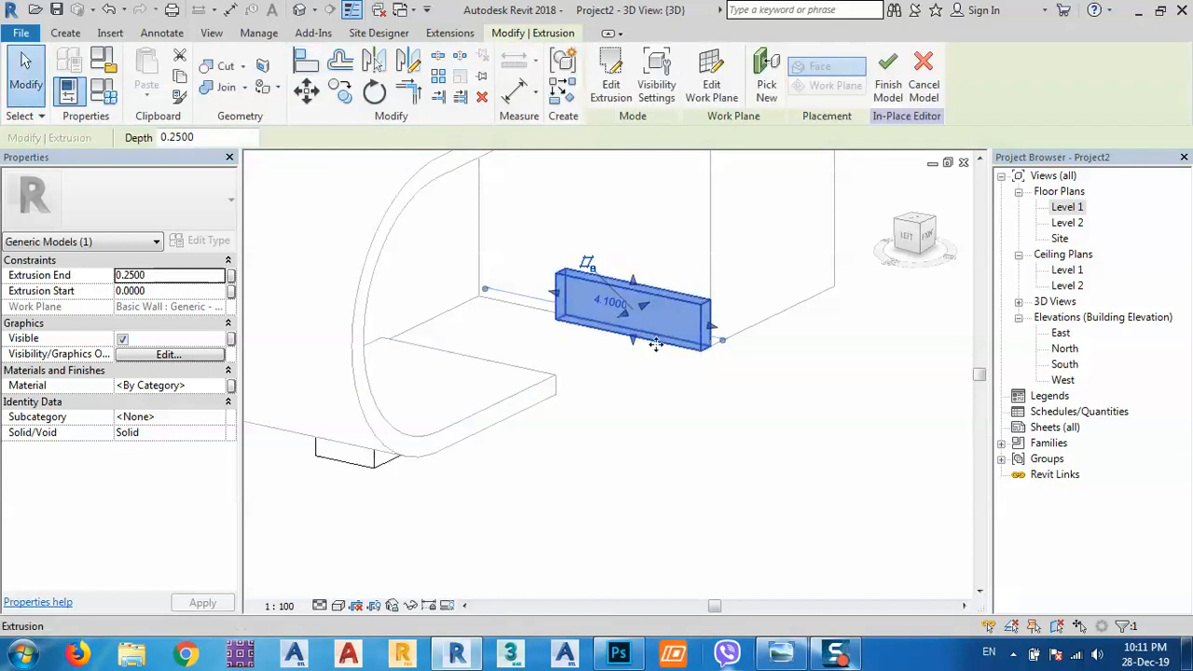
left_click_drag(593, 328, 559, 345)
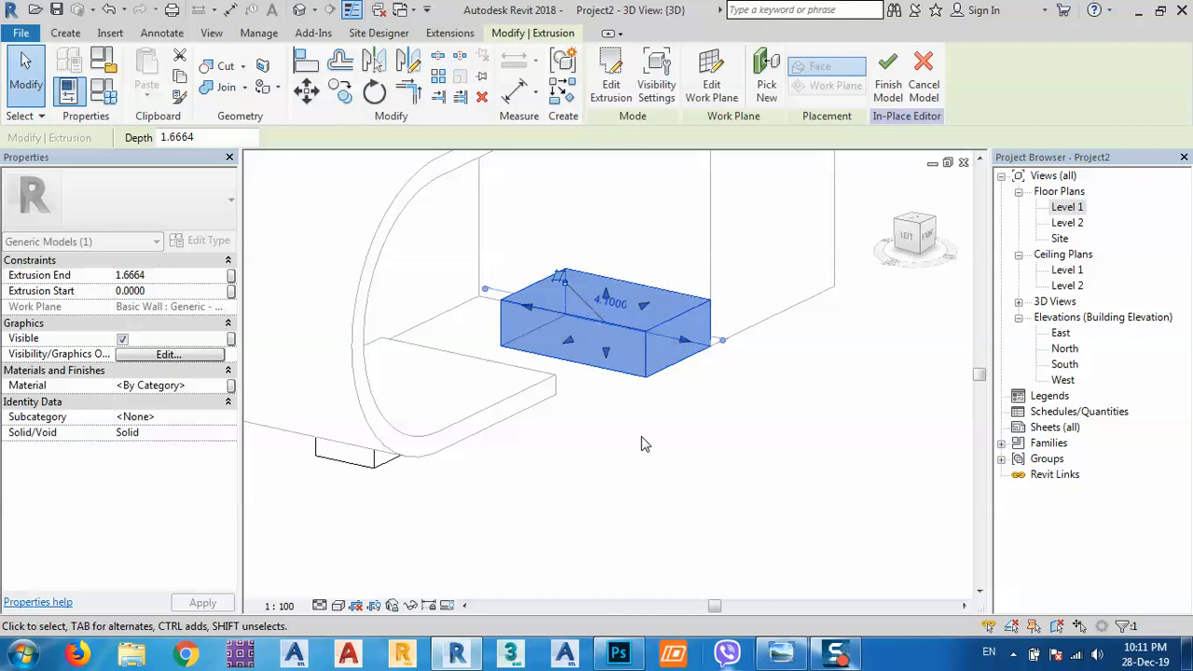
left_click(671, 449)
middle_click_drag(679, 452, 594, 459)
middle_click_drag(630, 419, 614, 426, "shift")
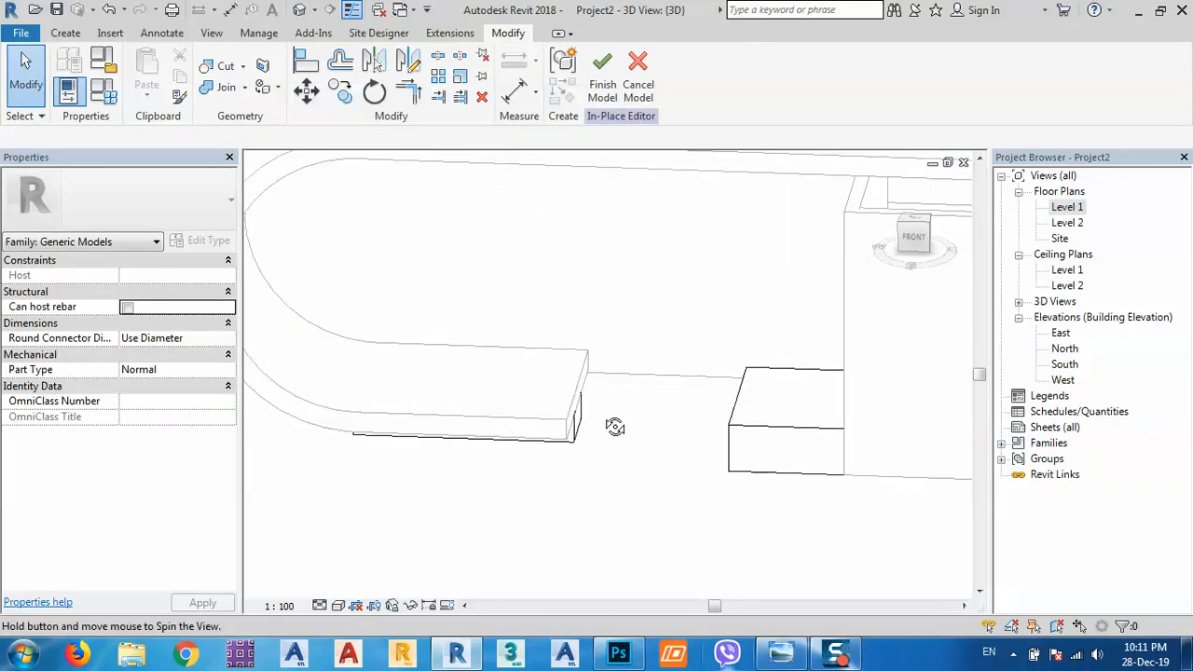
left_click(516, 95)
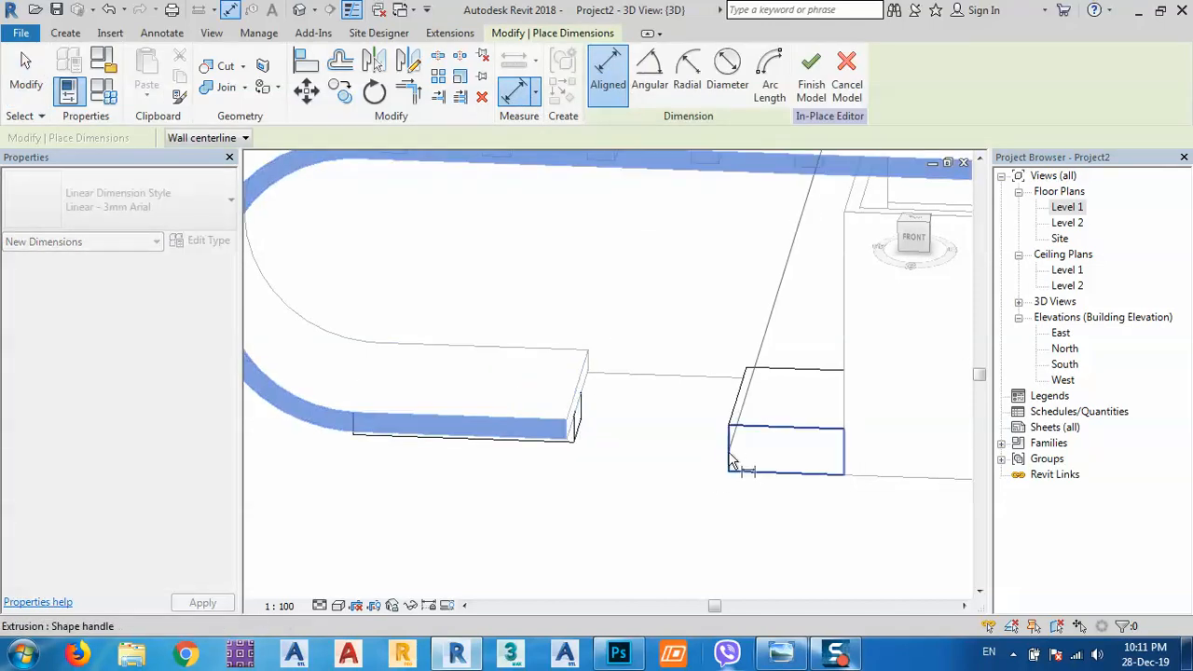
scroll(661, 461, "down", 2)
key("Escape")
key("Escape")
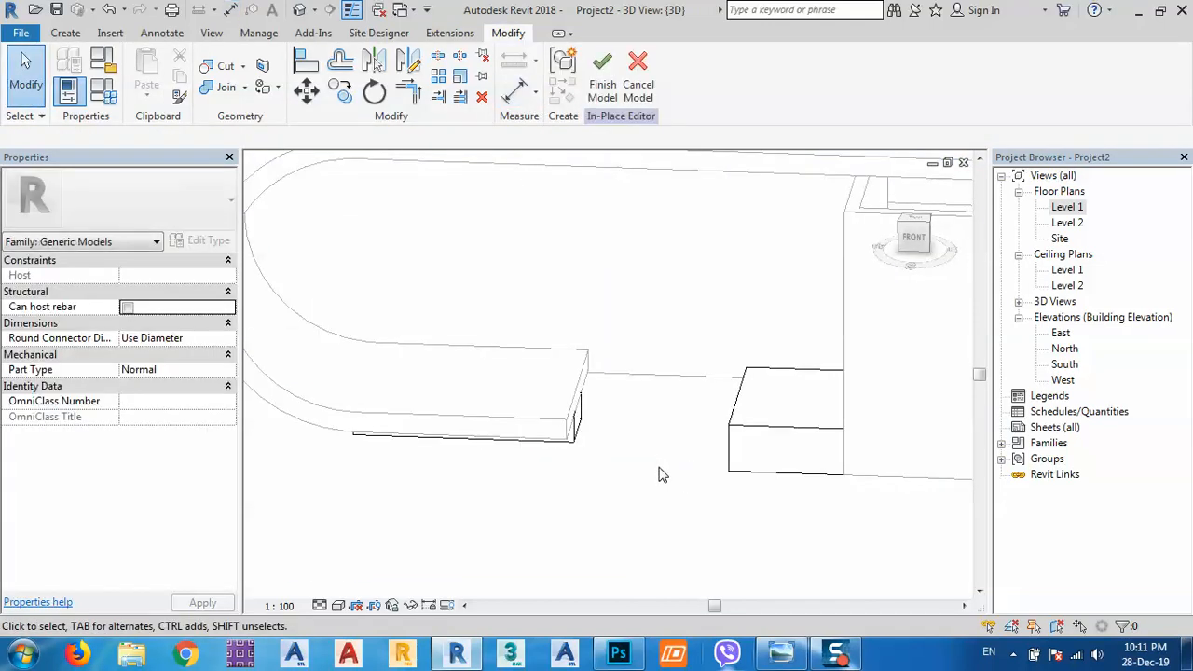
Step: Try to place an aligned dimension between the end of the roof's lower flap and the facing side of the block
middle_click_drag(660, 475, 631, 480, "shift")
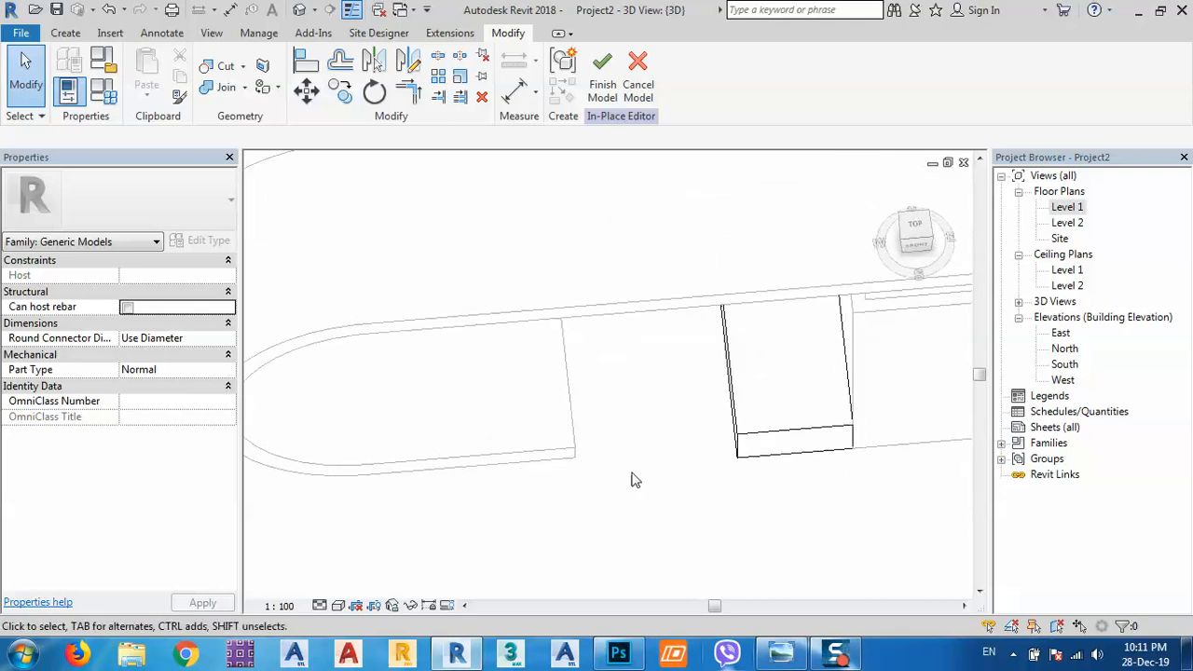
left_click(513, 94)
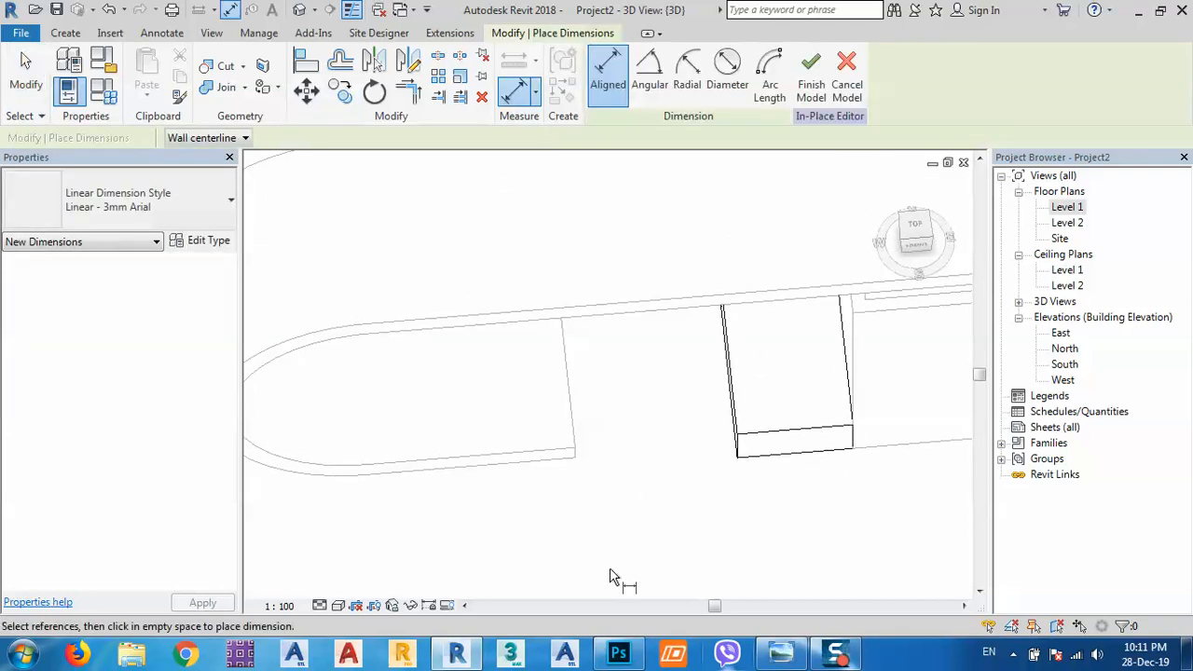
left_click(575, 433)
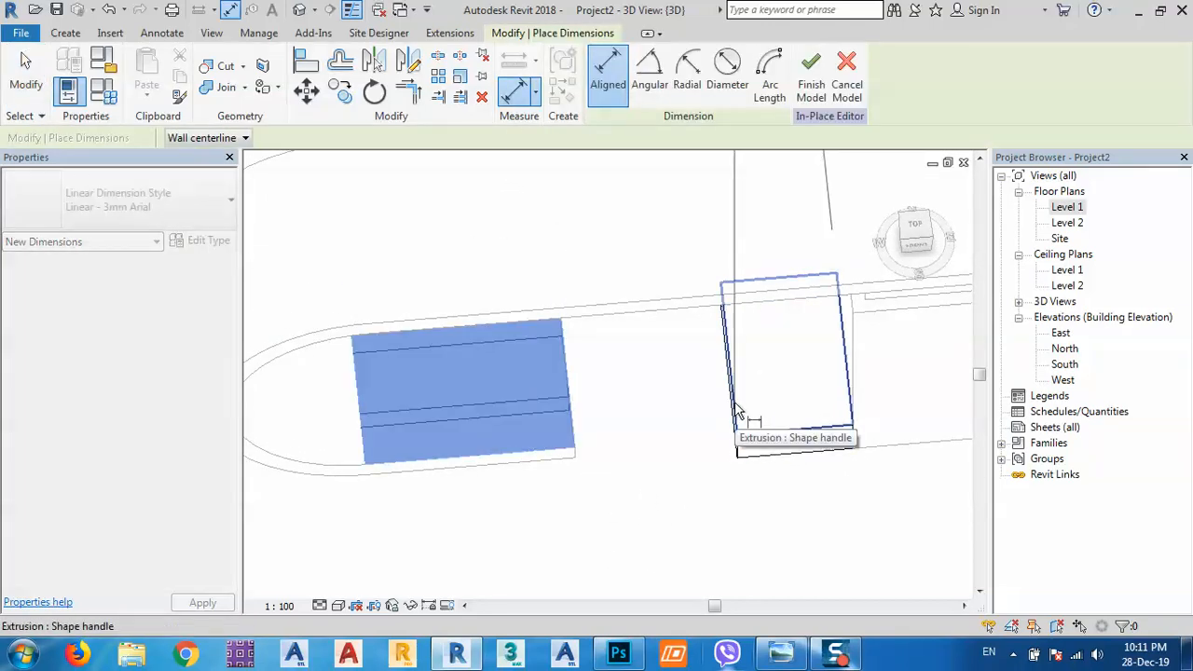
left_click(737, 410)
scroll(681, 429, "down", 6)
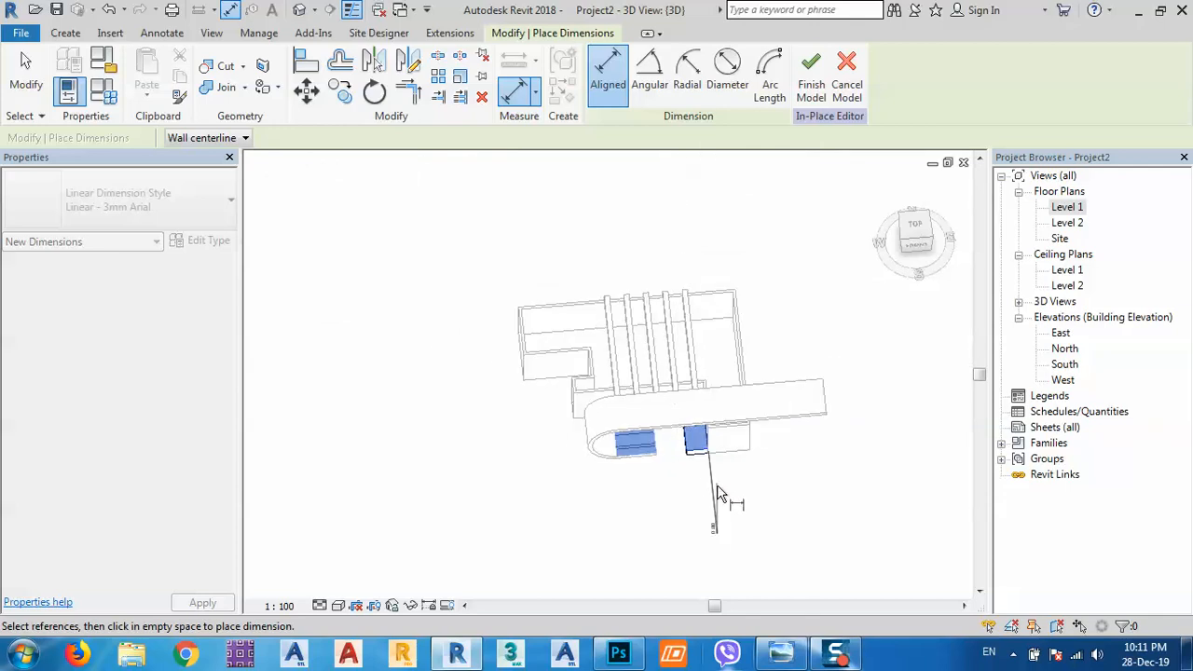
scroll(727, 466, "up", 8)
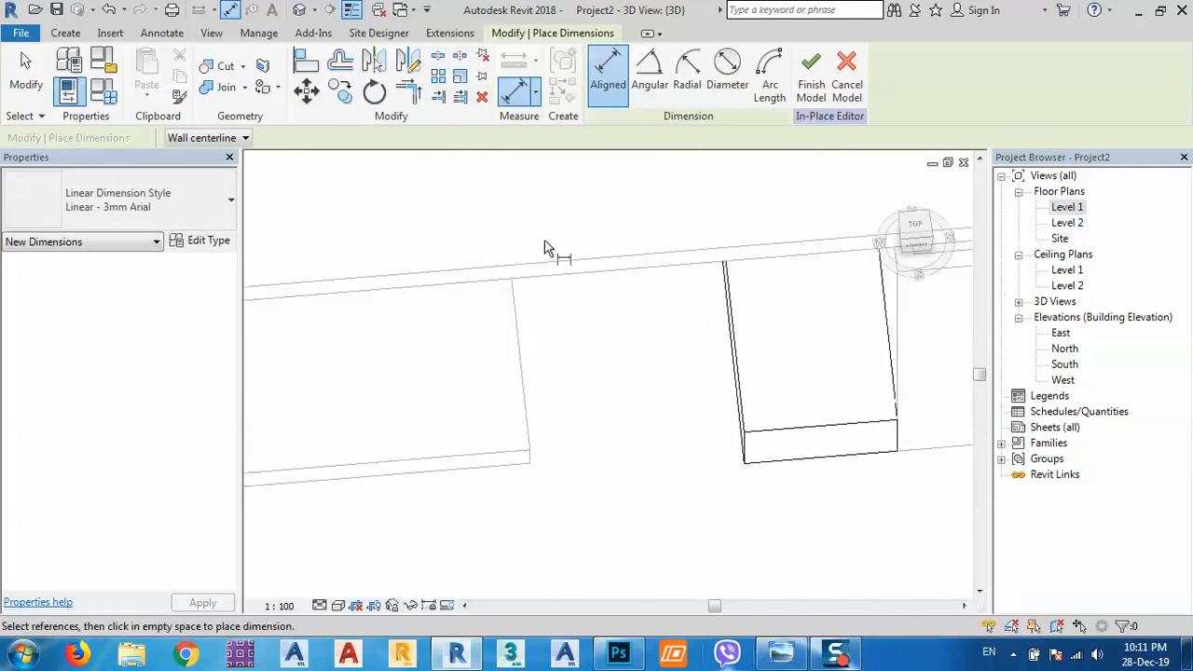
Step: Set a new work plane by picking the top face of the roof's lower flap
left_click(69, 35)
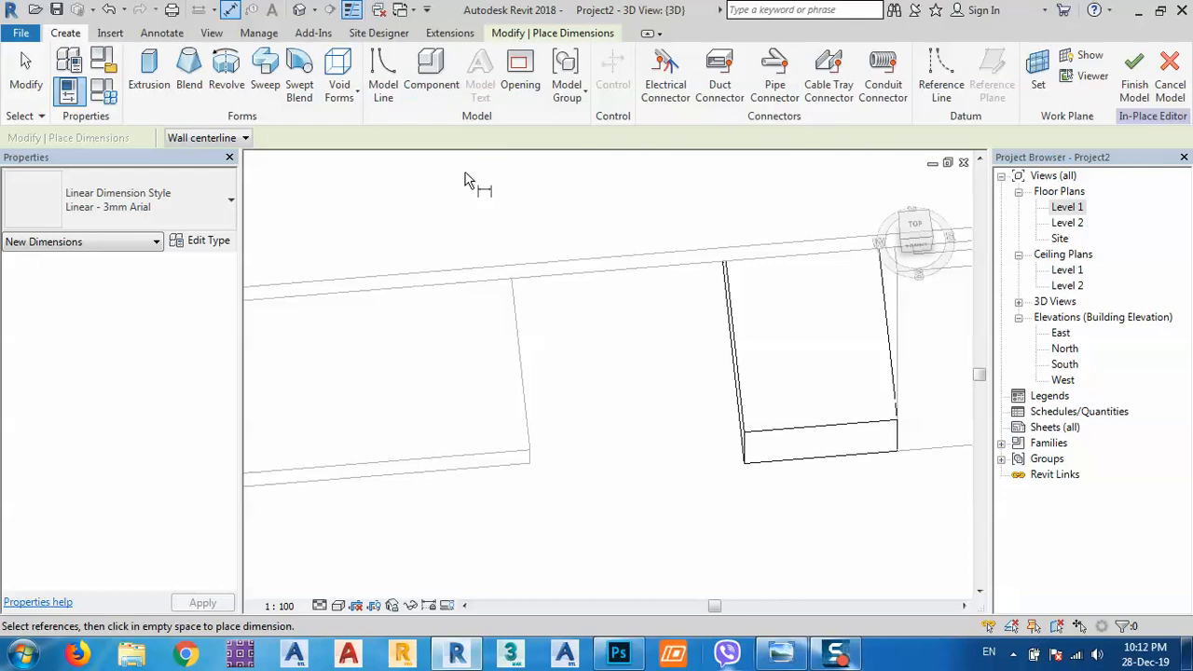
left_click(1035, 75)
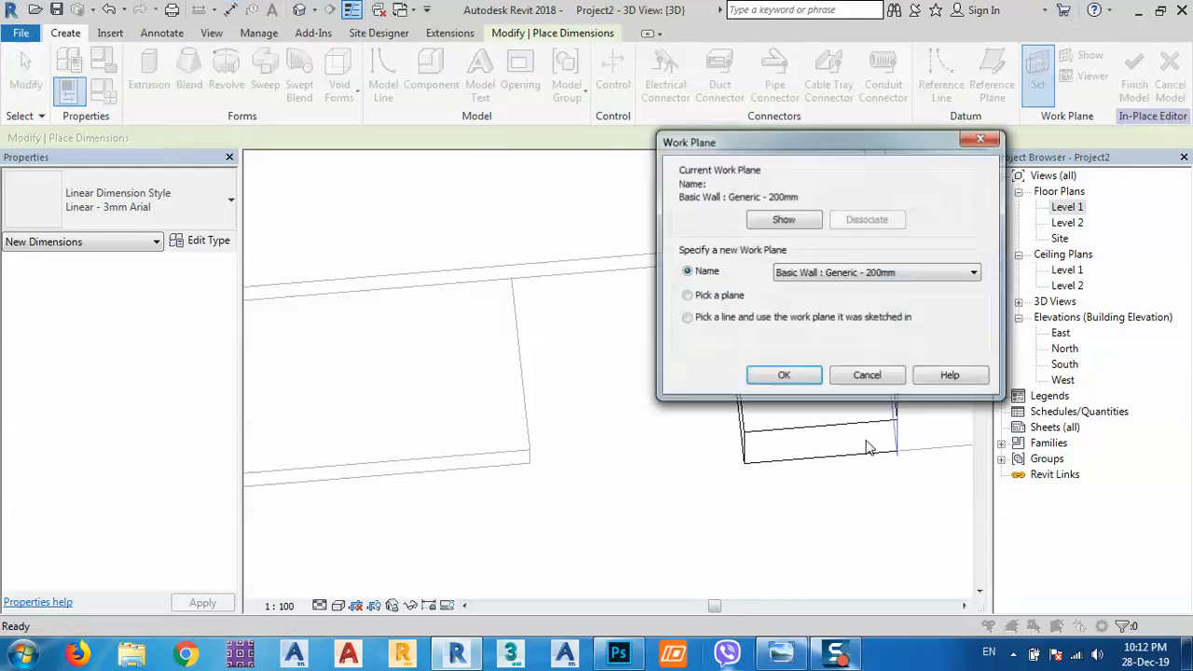
left_click(771, 380)
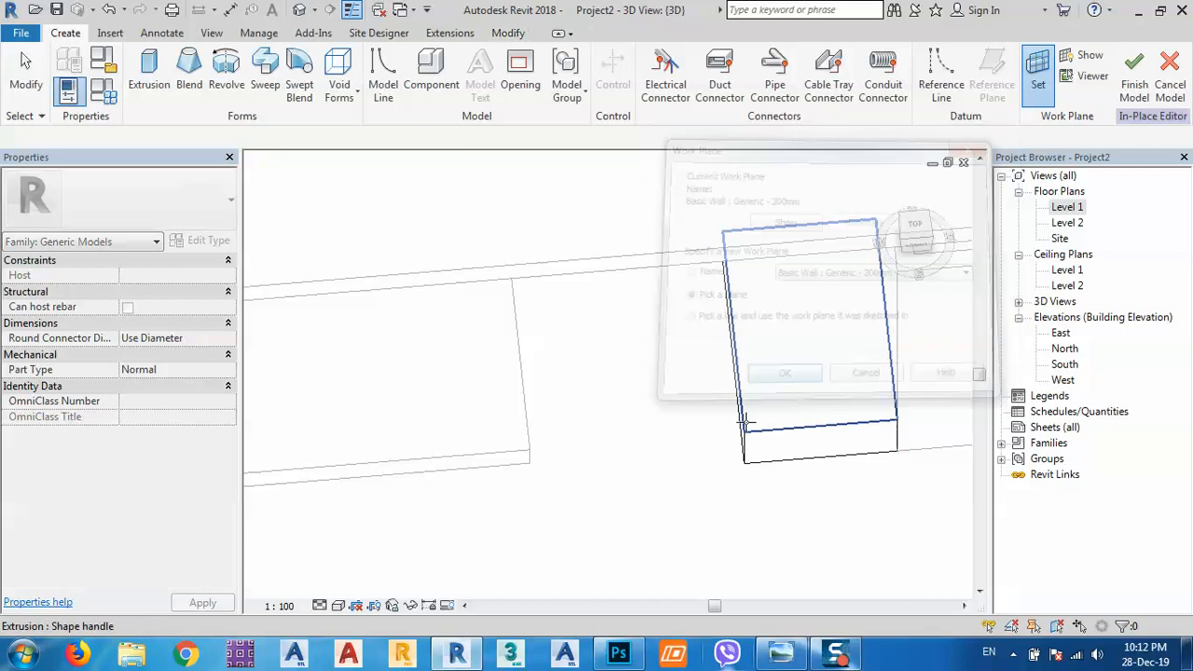
left_click(514, 448)
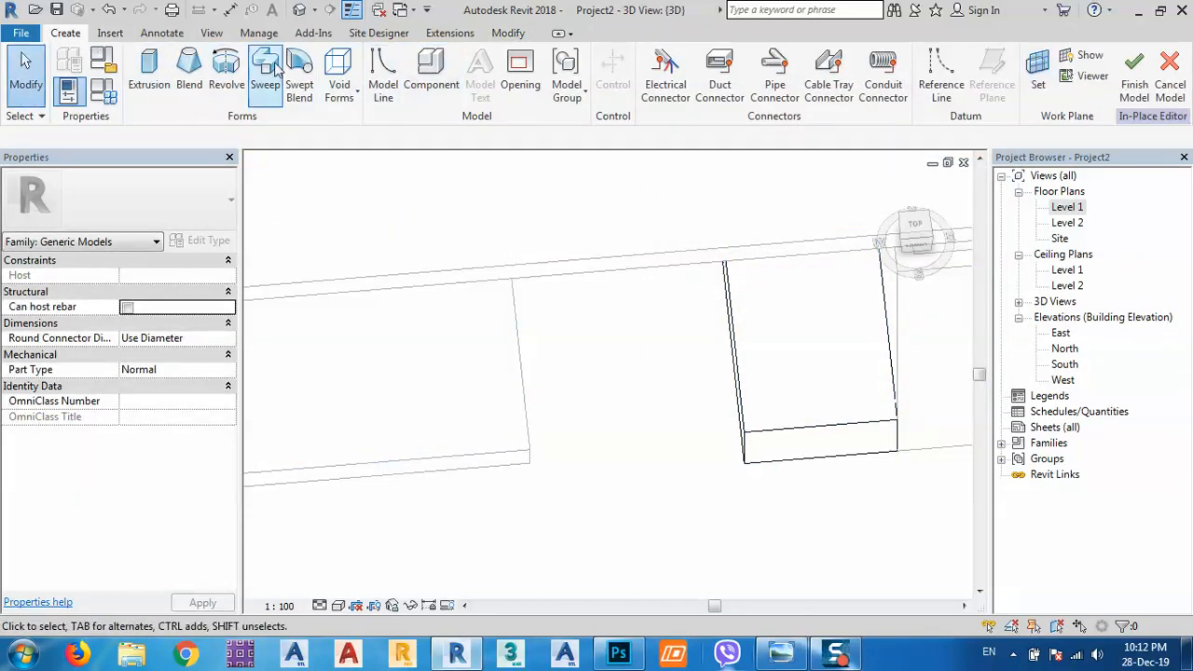
Step: Place an aligned dimension across the gap between the lower flap's end edge and the block's facing side
left_click(108, 35)
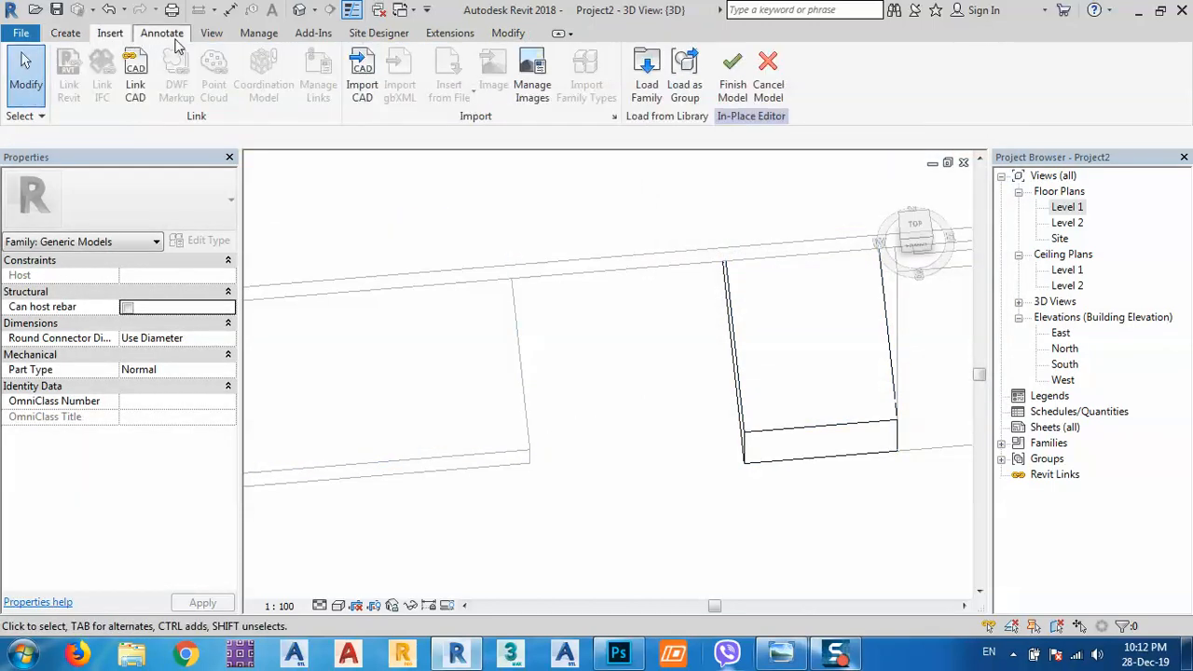
left_click(162, 34)
left_click(73, 67)
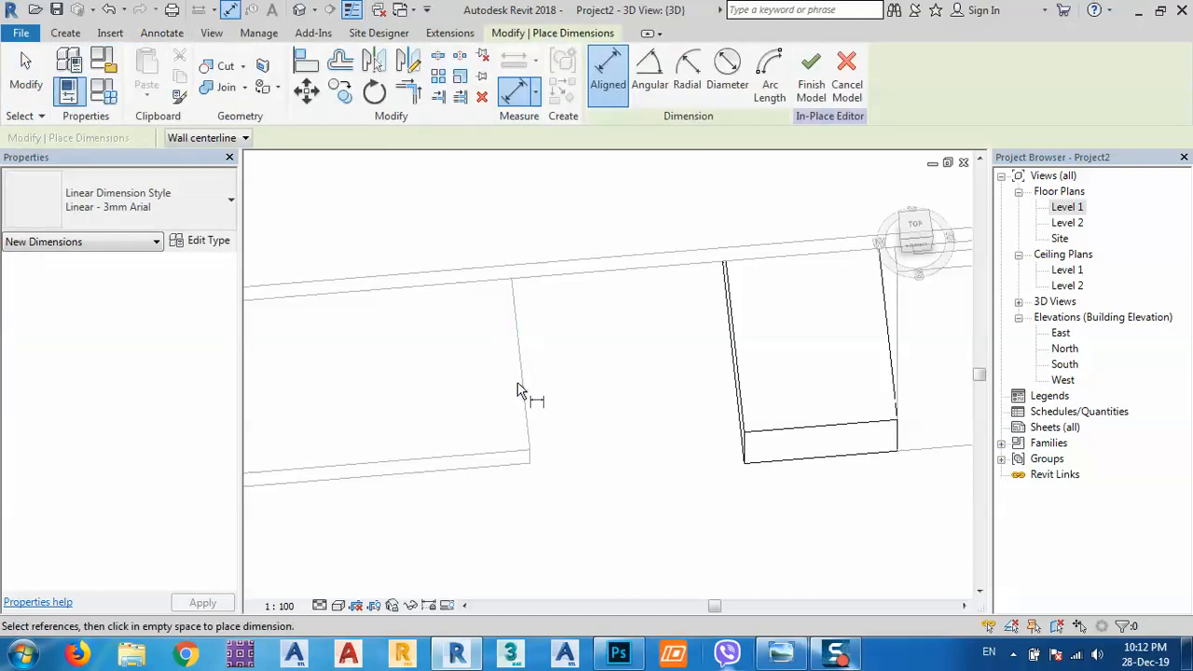
left_click(524, 384)
left_click(731, 399)
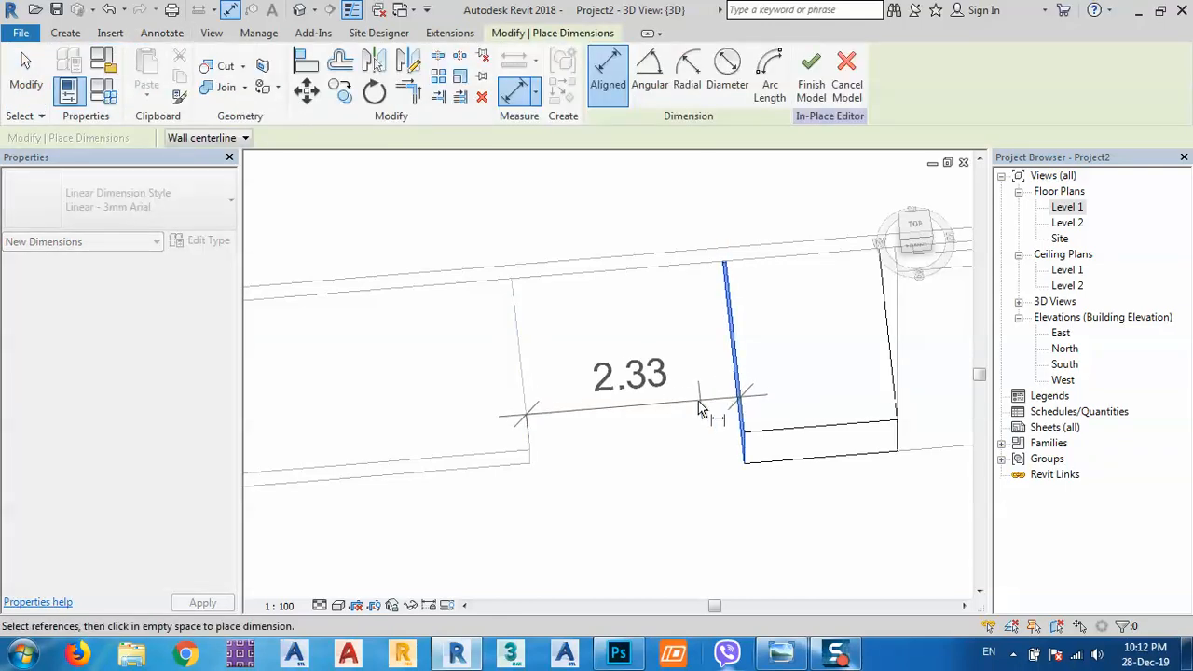
left_click(695, 428)
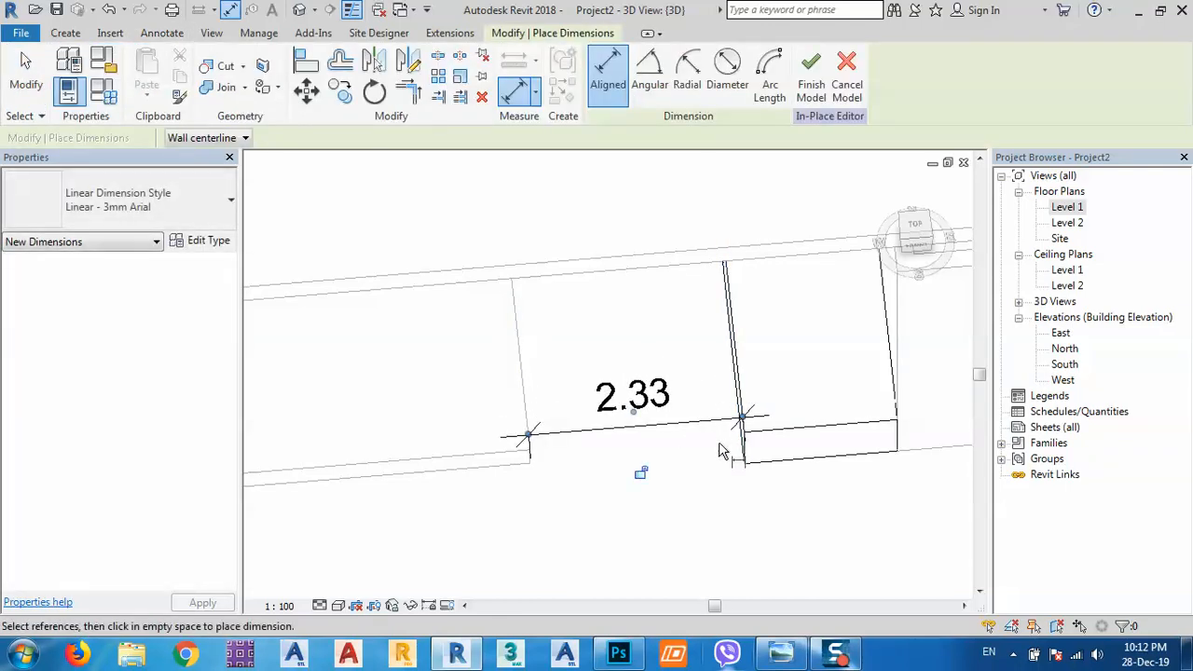
key("Escape")
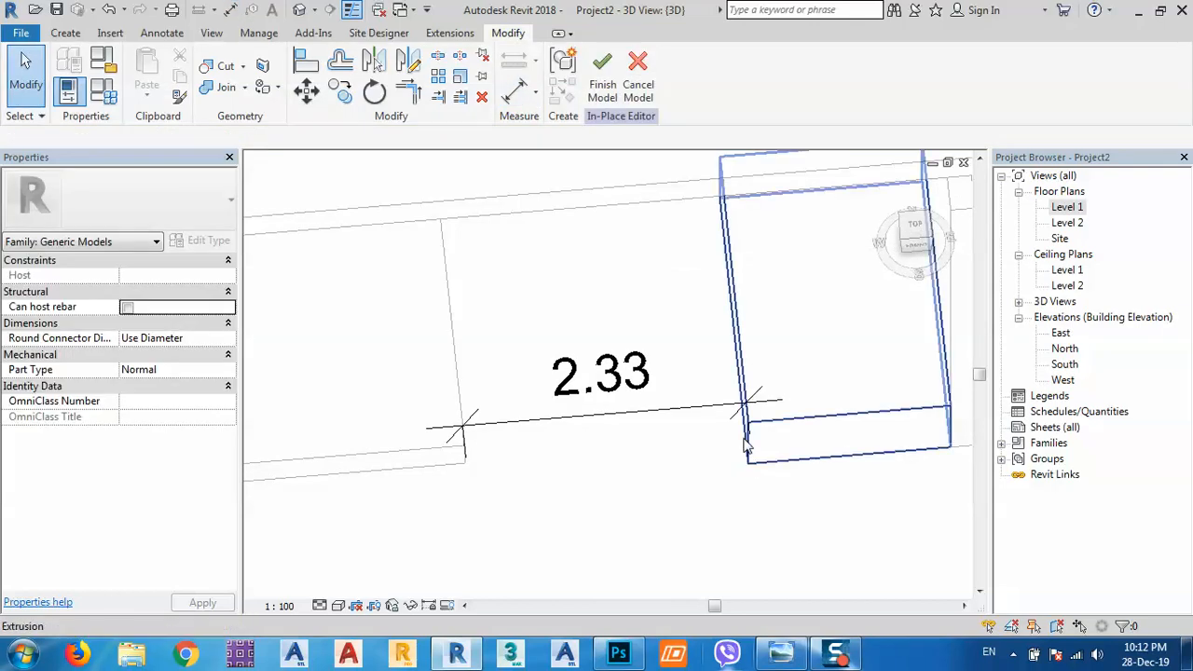
Step: Stretch the block's side facing the lower flap until the gap between them is 2.00 m
left_click(736, 361)
left_click(730, 314)
left_click_drag(730, 314, 701, 311)
scroll(709, 301, "up", 2)
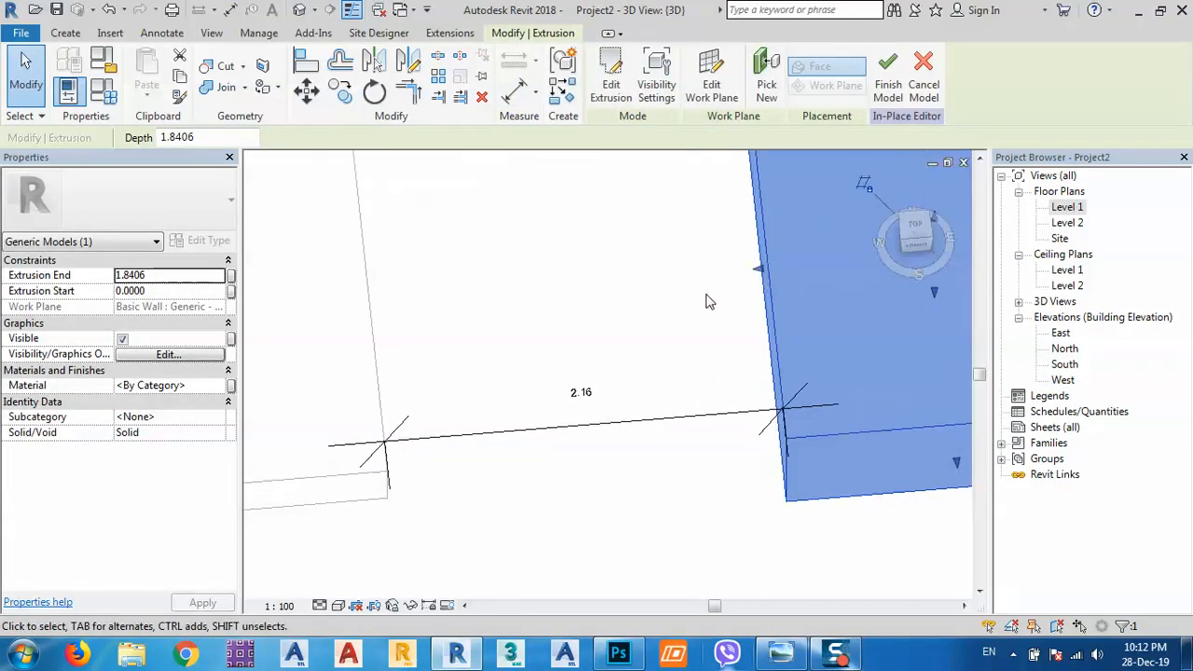
mouse_move(756, 275)
left_mouse_down()
mouse_move(722, 269)
mouse_move(738, 272)
left_mouse_up()
scroll(729, 277, "up", 2)
left_click(693, 356)
scroll(674, 362, "down", 2)
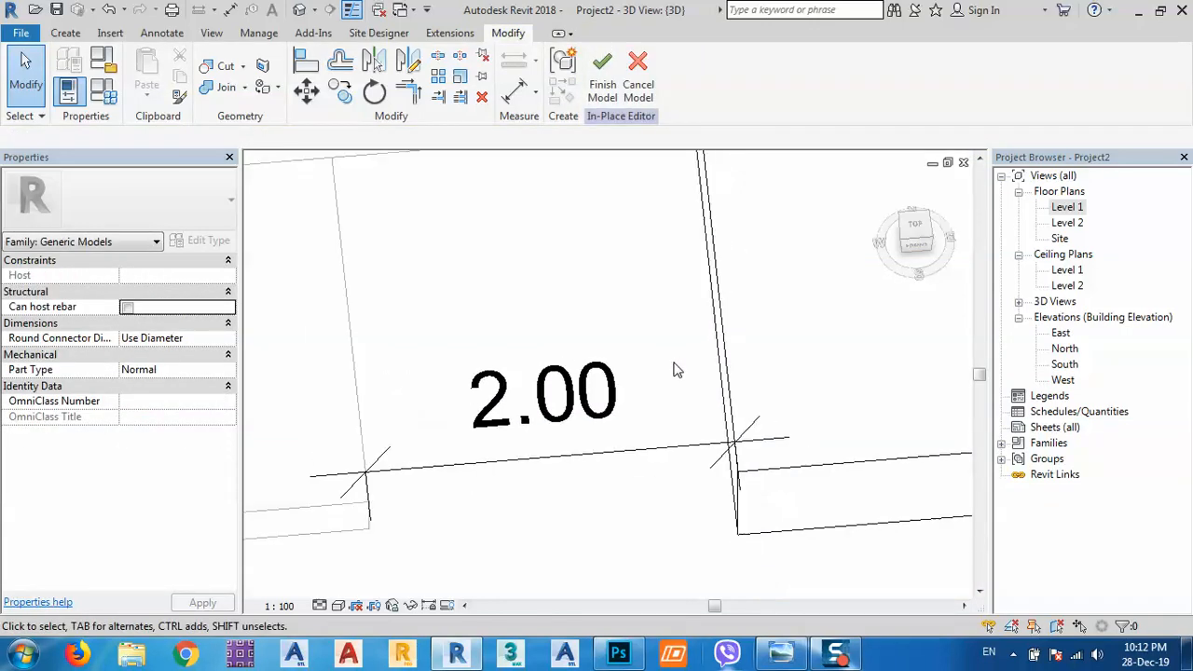
Step: Delete the gap dimension between the flap and the block, and finish the in-place model
scroll(677, 370, "down", 2)
left_click(668, 418)
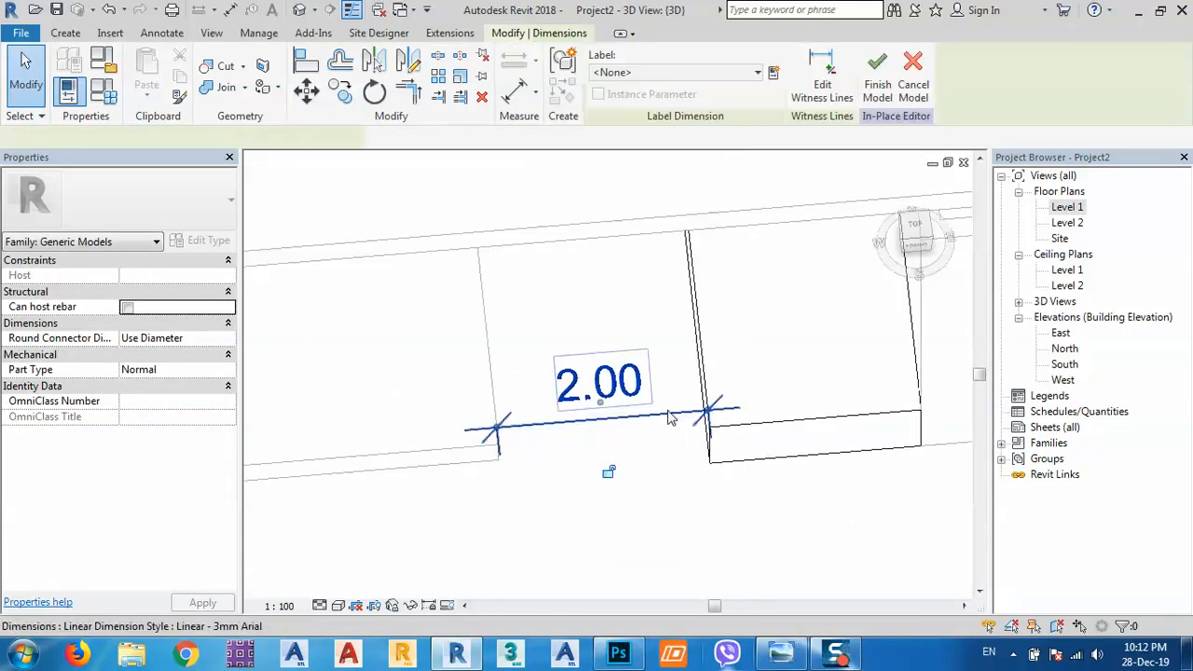
key("Delete")
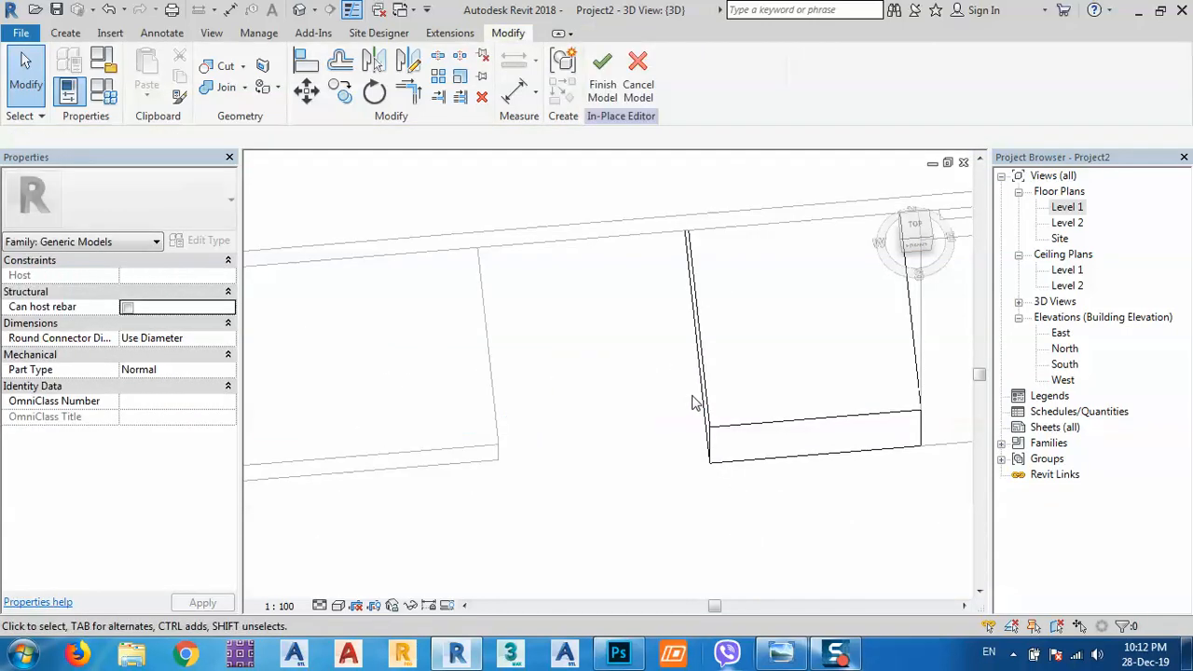
left_click(601, 77)
scroll(608, 408, "down", 4)
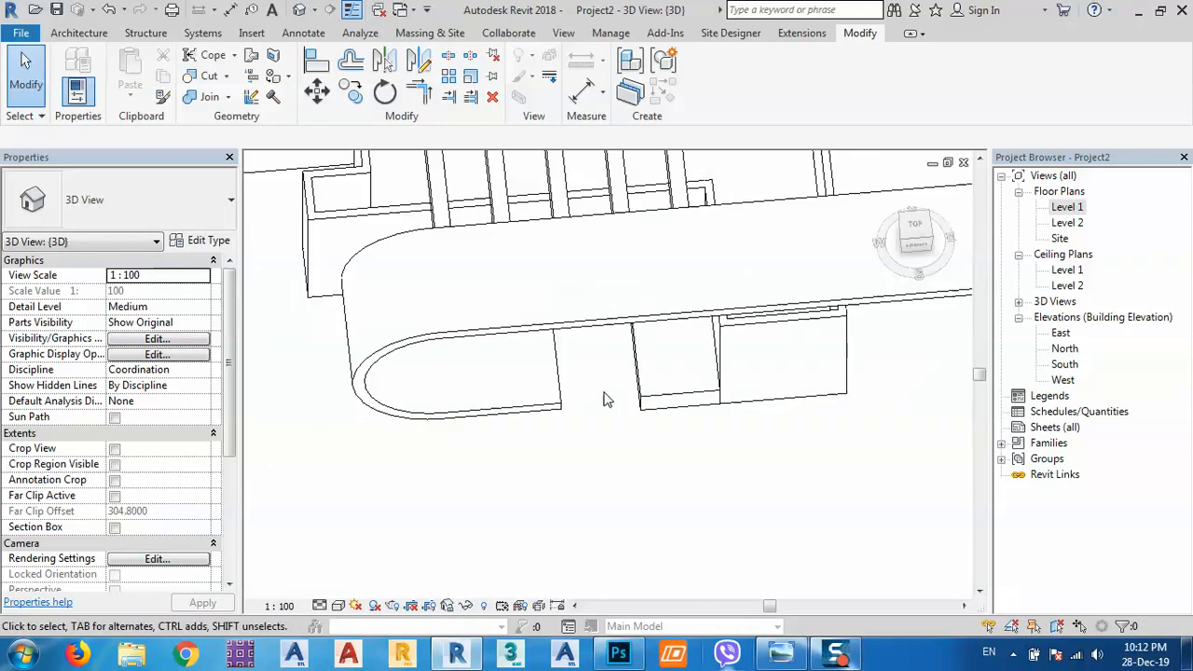
Step: Examine the model around the flap and block, and compare it with the house's reference photos in Windows Photo Viewer
middle_click_drag(605, 400, 622, 401, "shift")
middle_click_drag(643, 254, 689, 517, "shift")
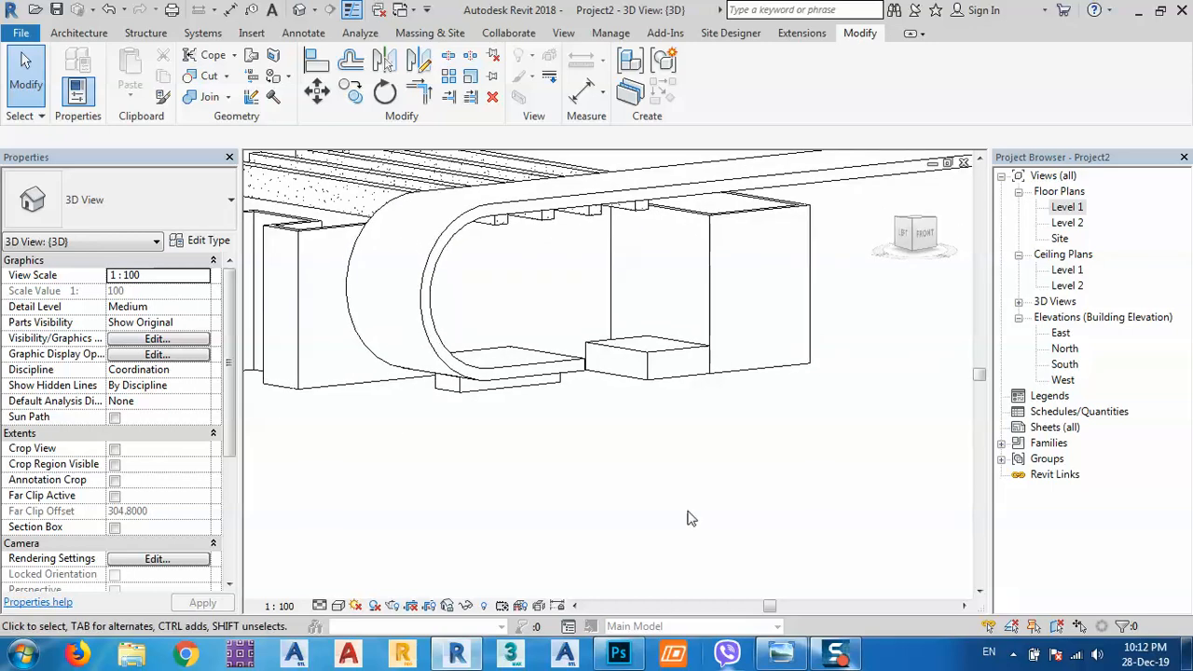
left_click(837, 657)
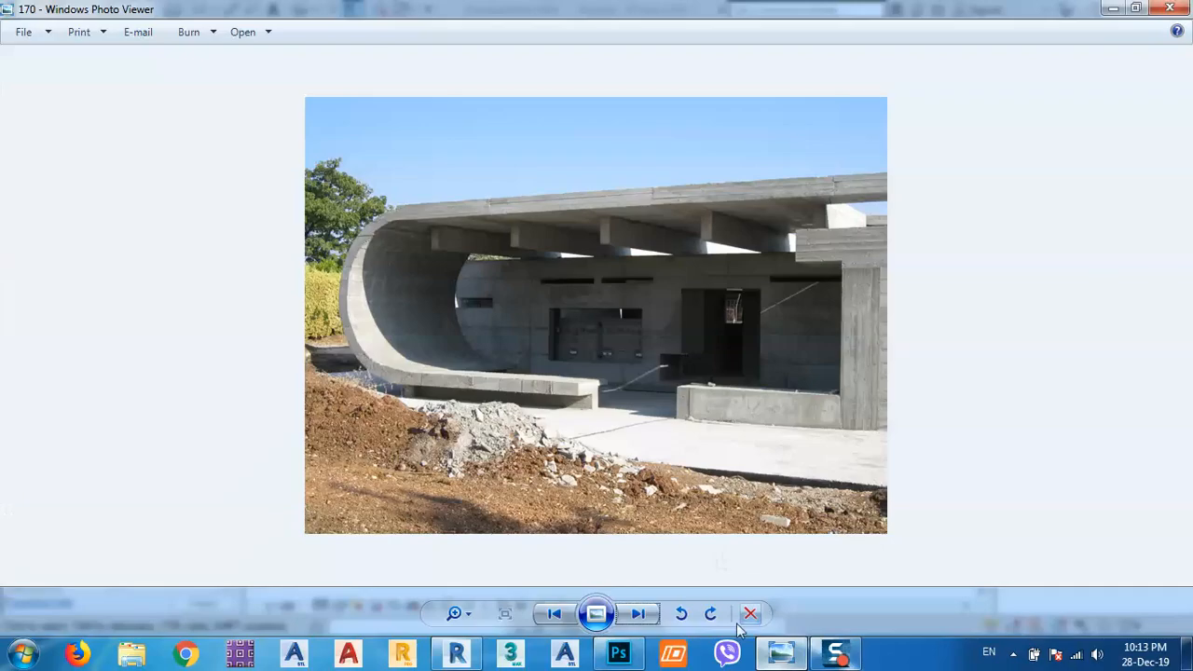
left_click(638, 613)
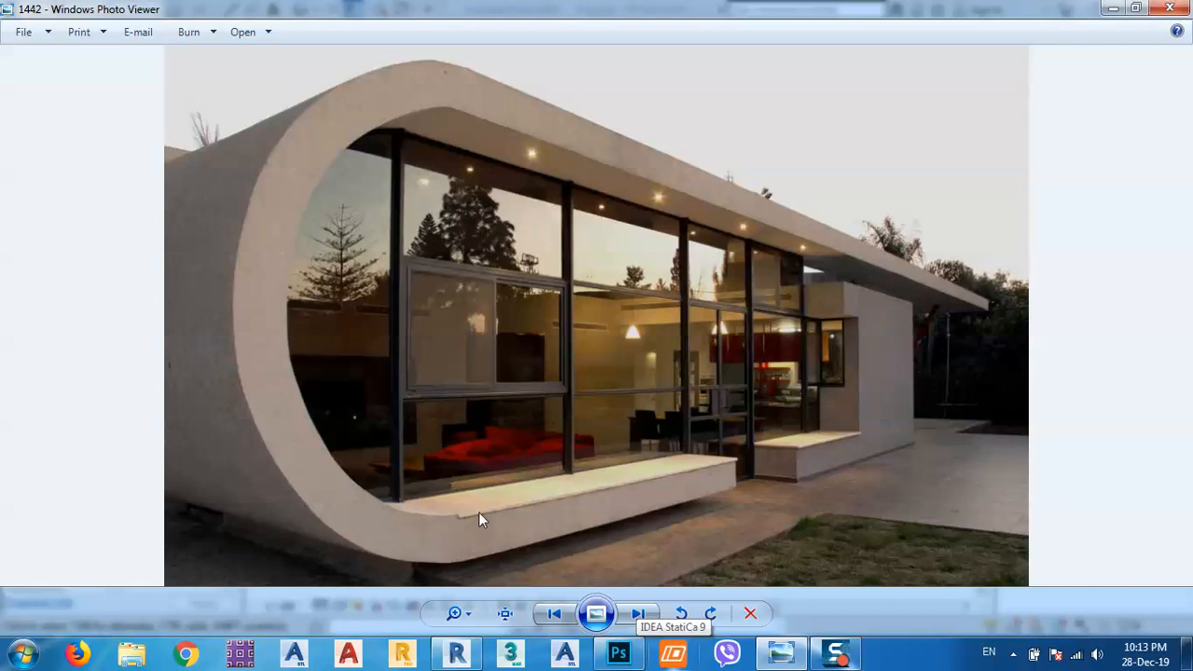
left_click(556, 615)
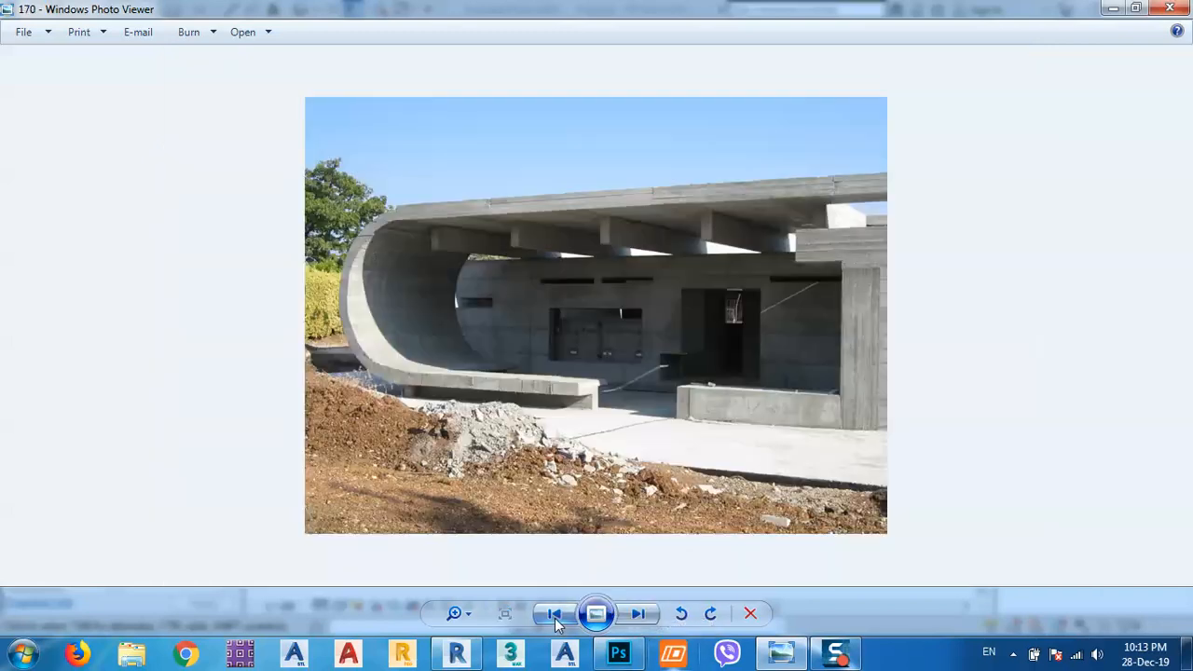
left_click(555, 615)
left_click(637, 615)
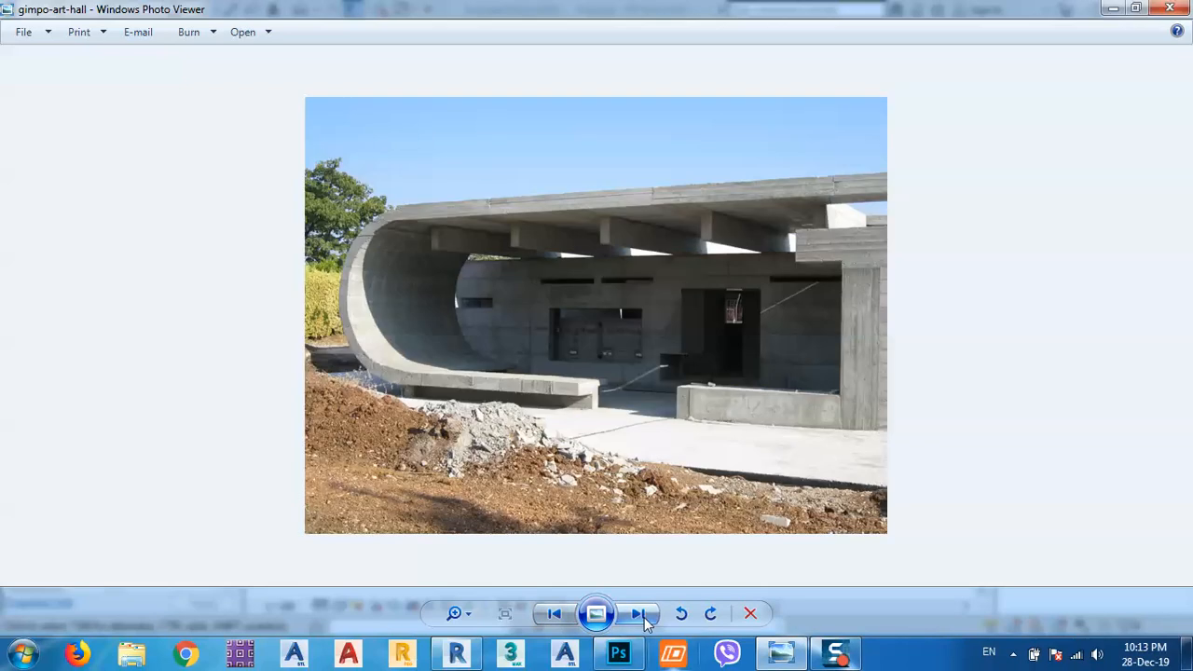
left_click(556, 613)
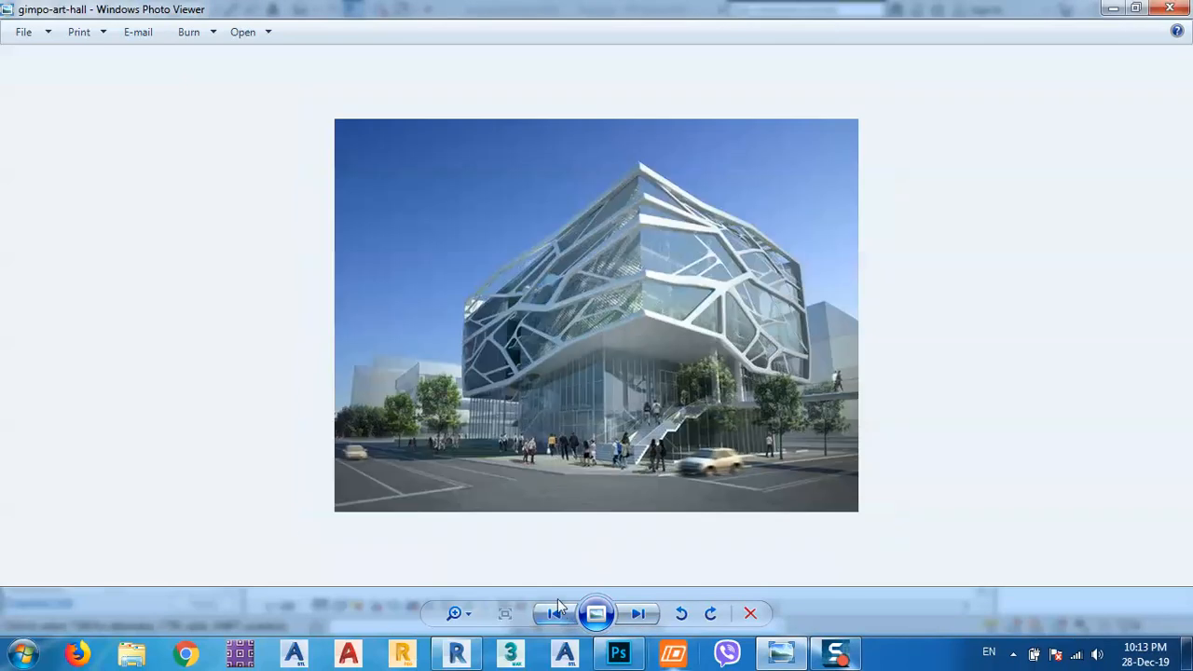
left_click(634, 623)
left_click(634, 623)
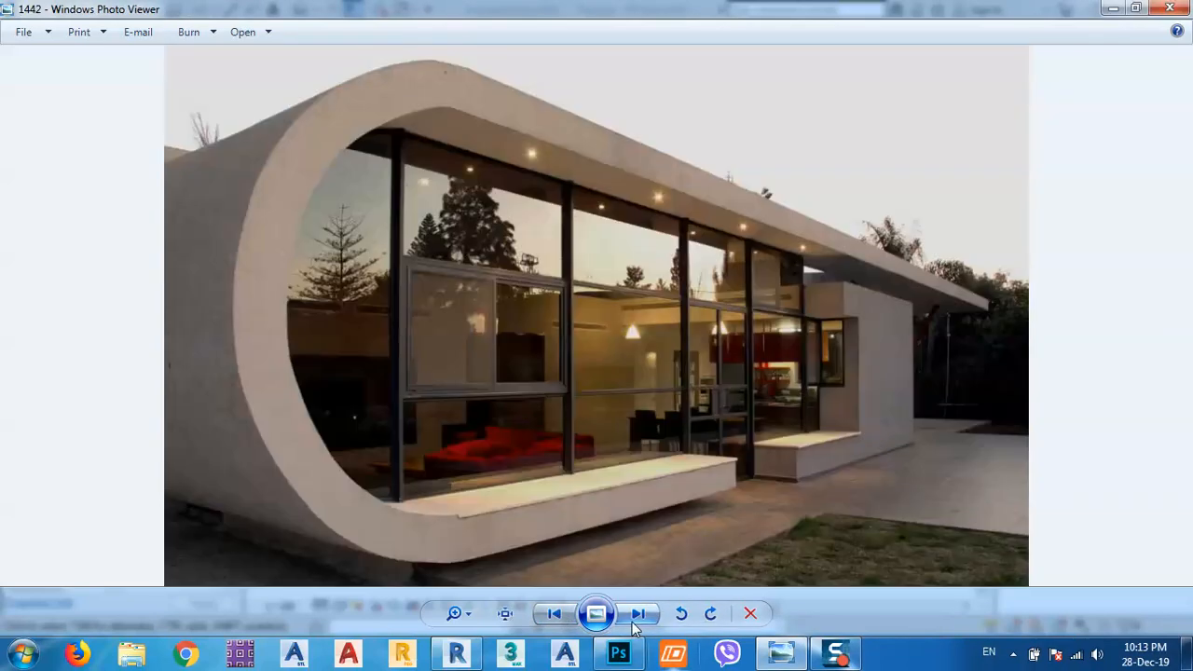
left_click(634, 622)
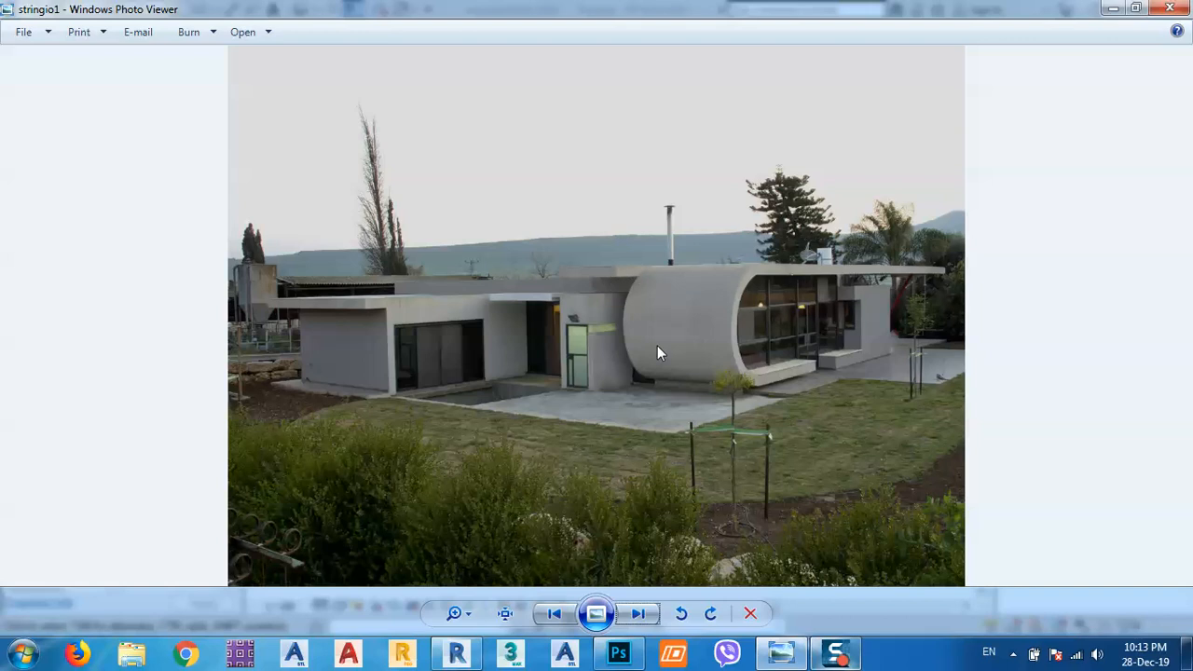
left_click(641, 614)
left_click(643, 615)
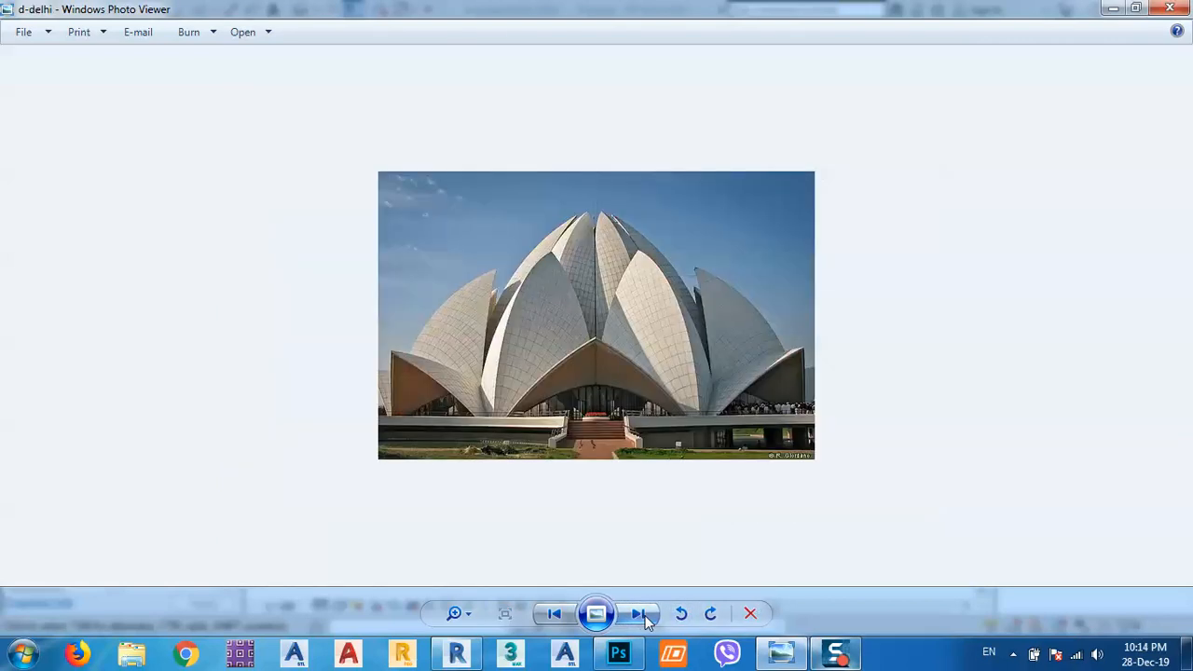
left_click(645, 615)
left_click(551, 615)
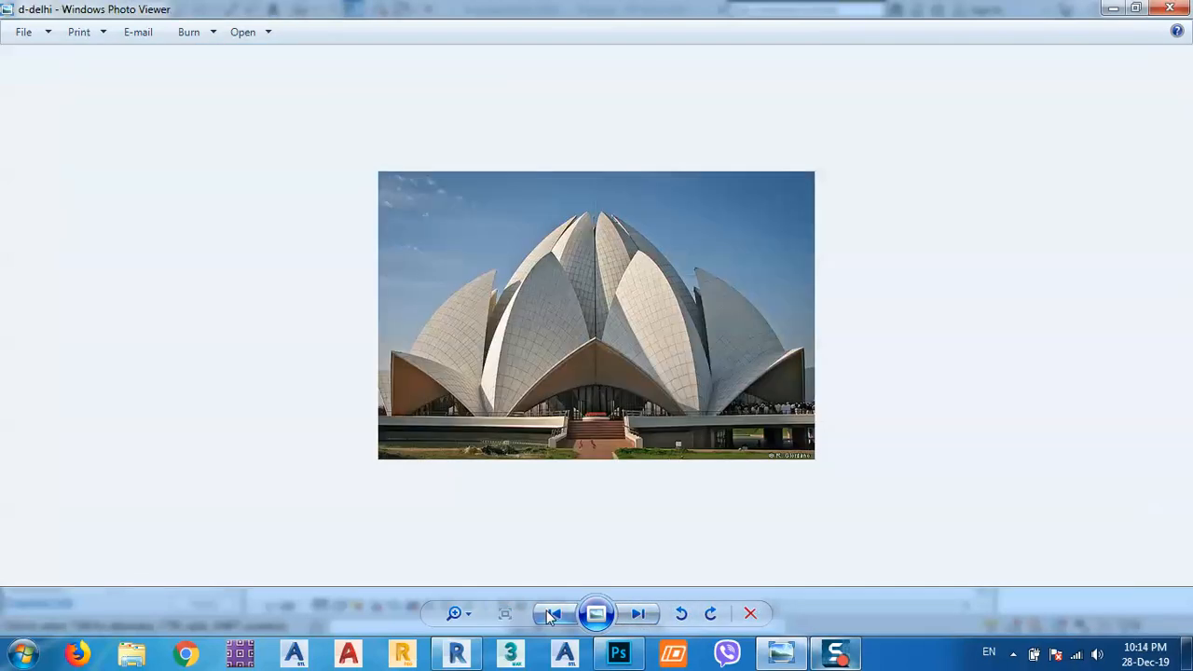
left_click(551, 616)
left_click(550, 615)
left_click(551, 615)
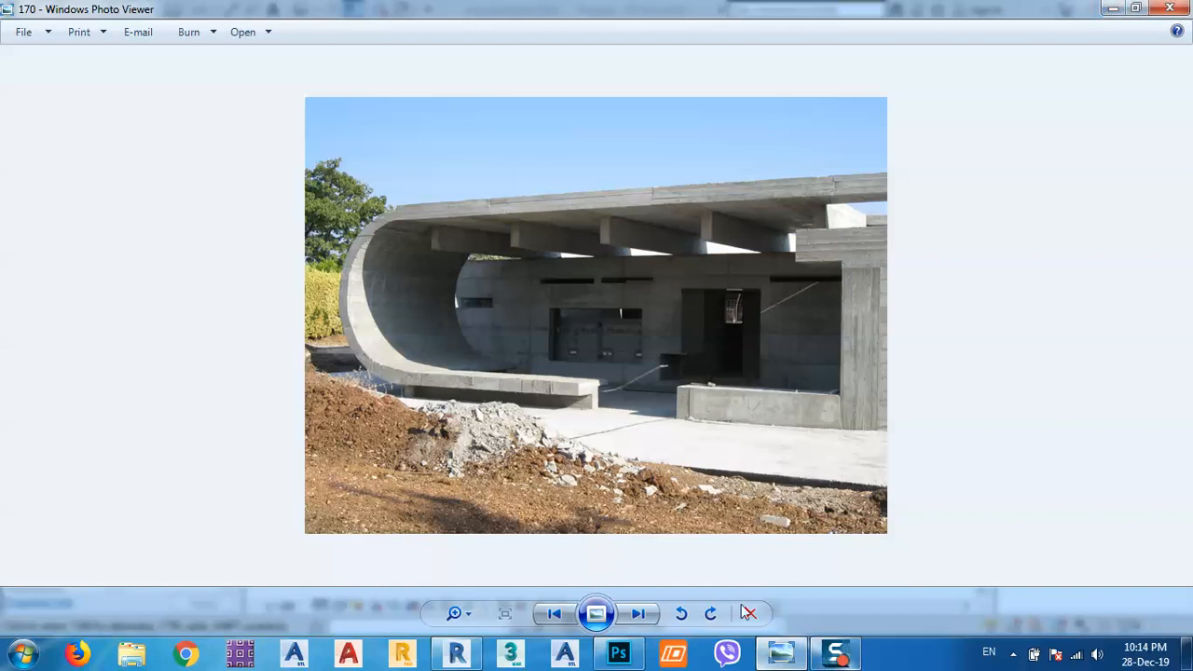
Step: Return to Revit from the reference photos and open the Level 2 floor plan with the whole building in view
left_click(1108, 10)
middle_click_drag(565, 284, 690, 408)
double_click(1067, 224)
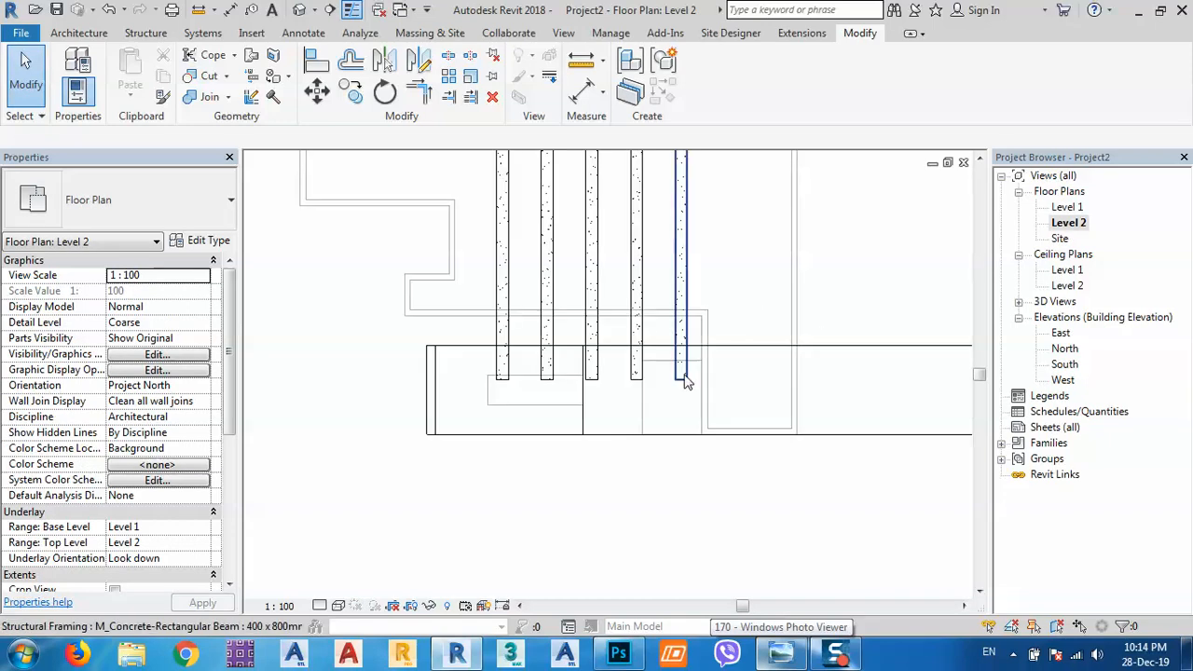
scroll(570, 391, "down", 2)
scroll(514, 373, "down", 1)
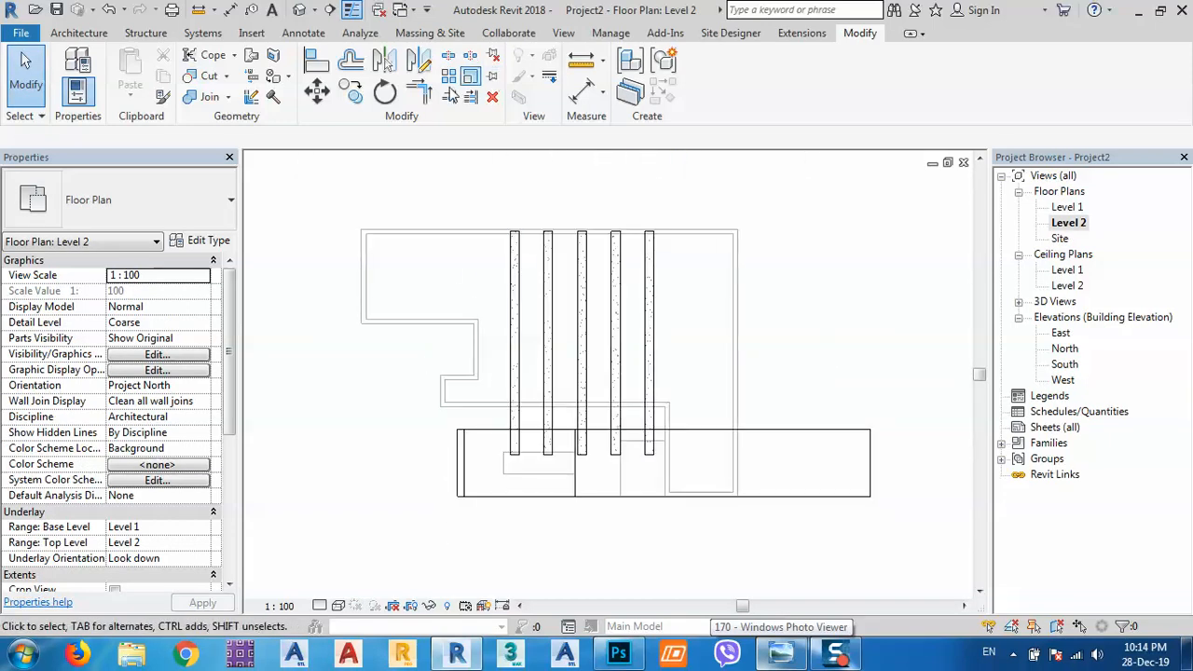
Step: Start a Generic Floor - 400mm on Level 2 and pick the building's outer wall edges and the front roof edge as its boundary
left_click(102, 35)
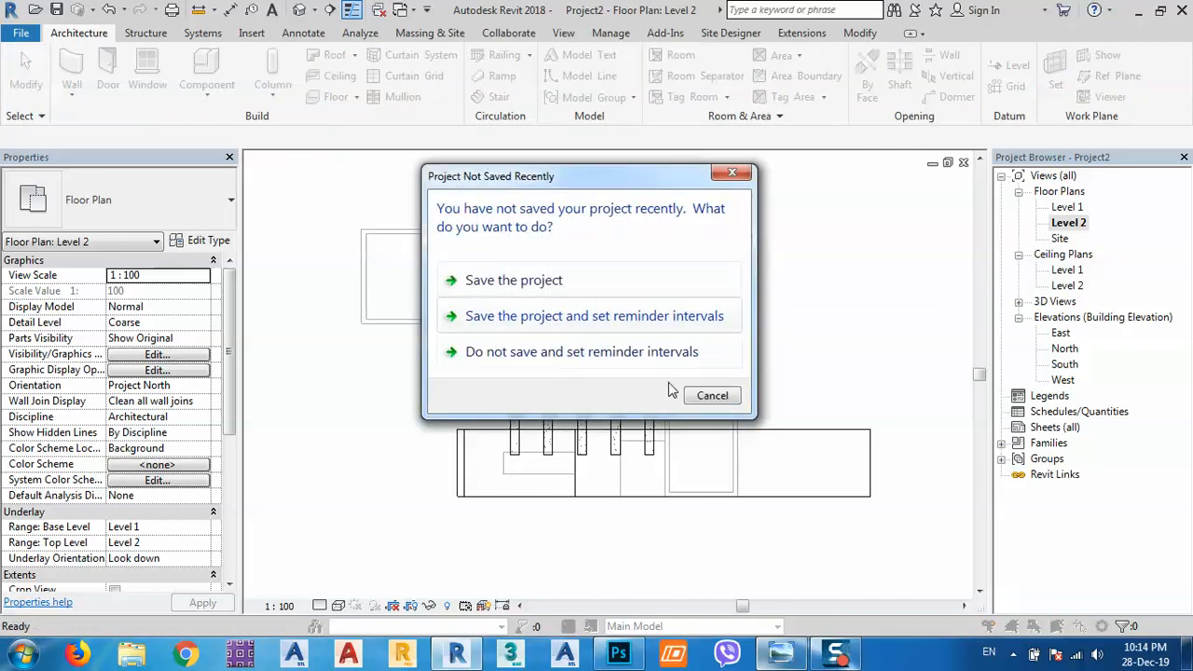
left_click(707, 391)
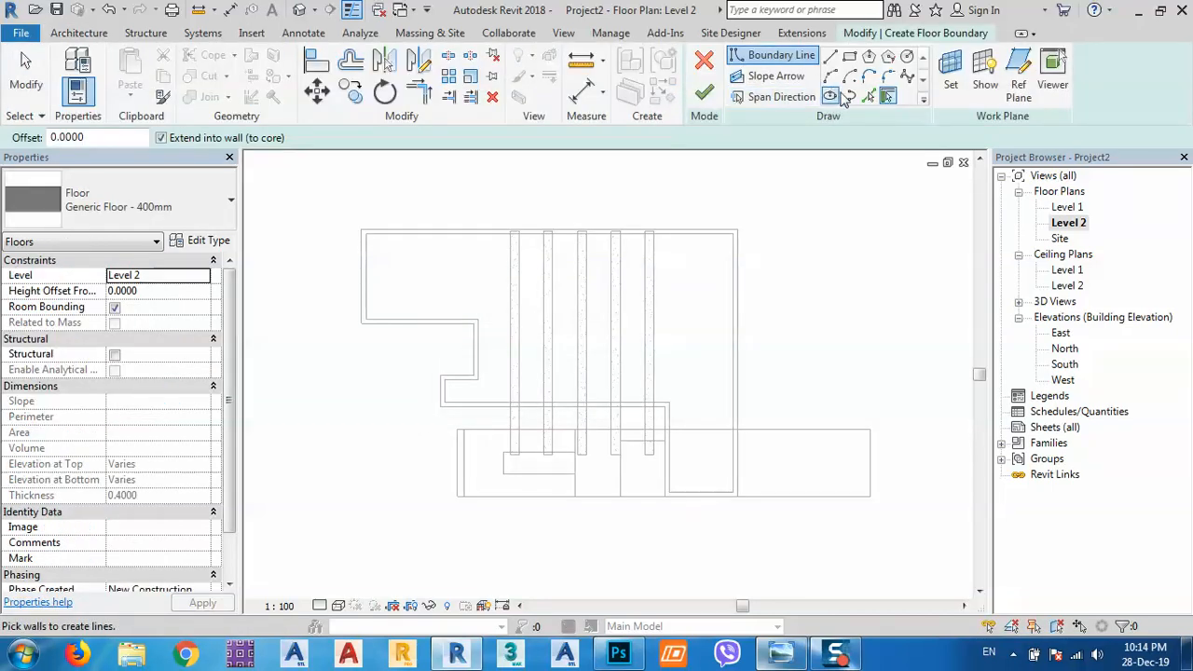
left_click(863, 97)
left_click(639, 233)
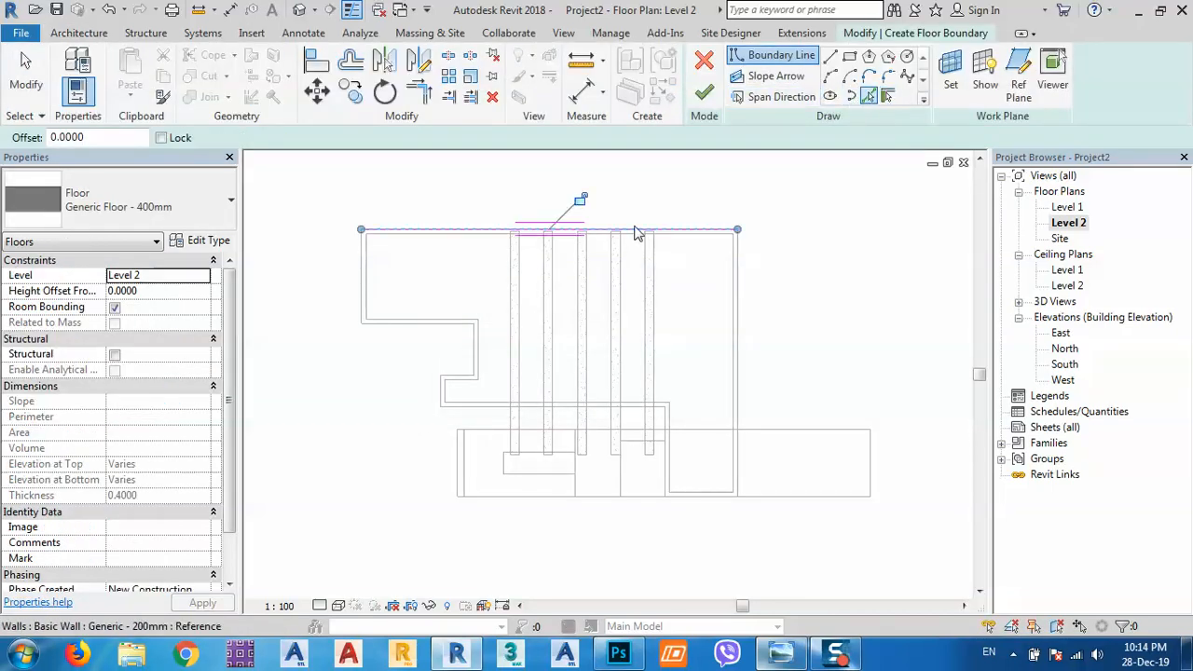
left_click(361, 280)
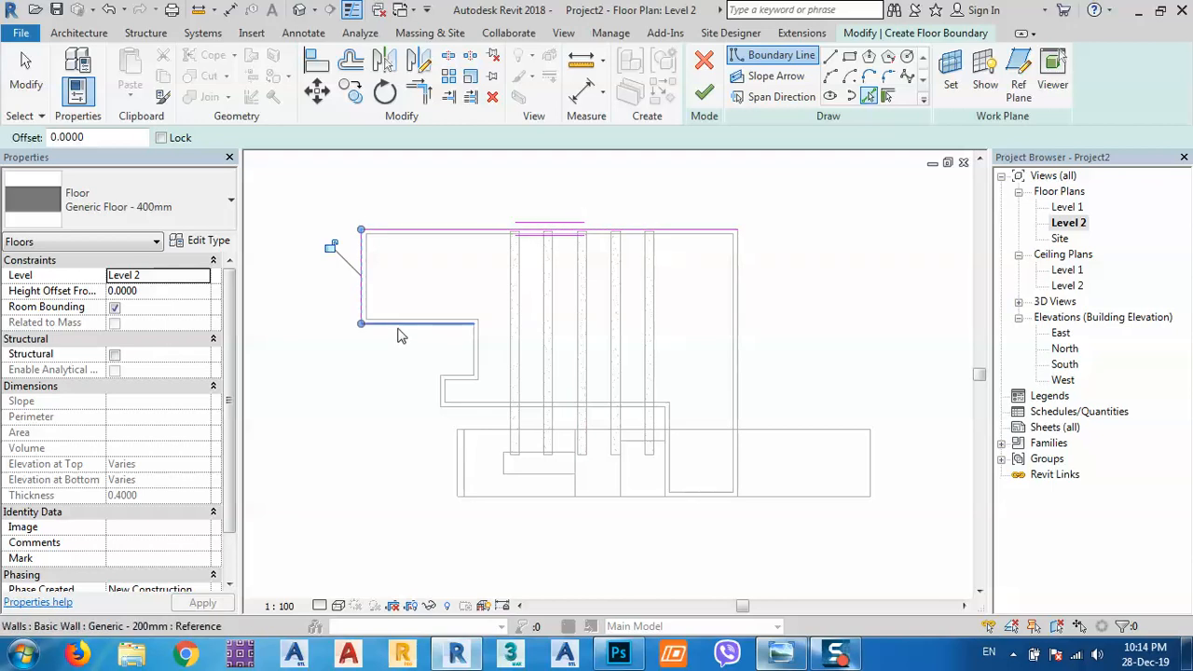
left_click(410, 327)
left_click(477, 361)
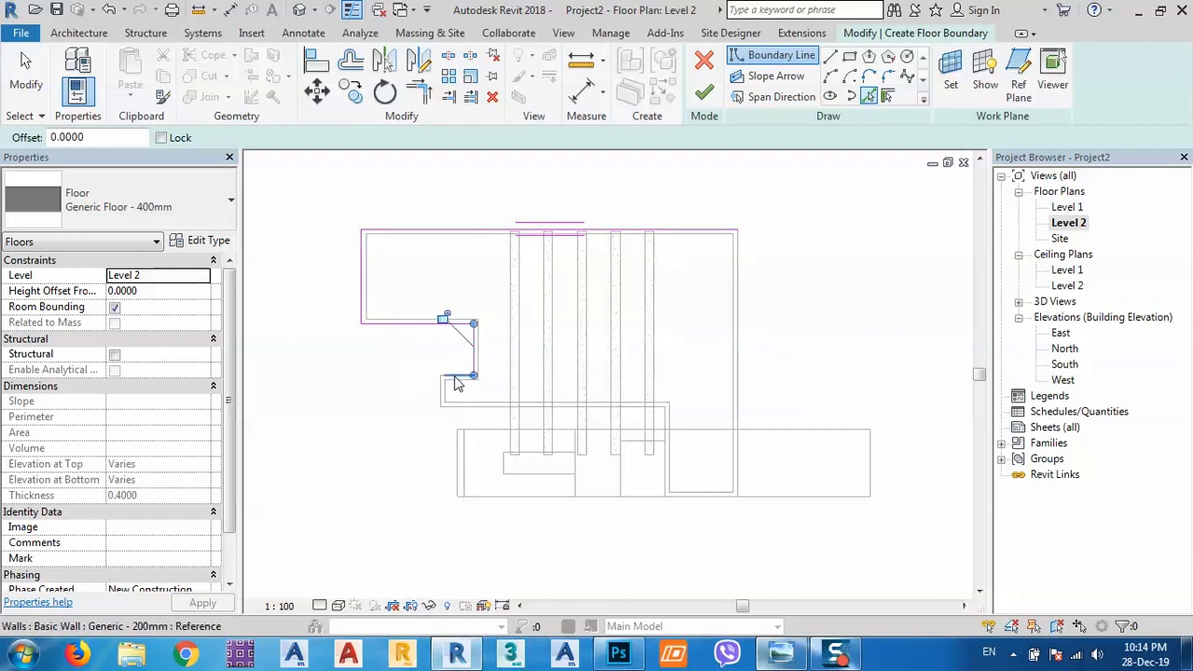
left_click(457, 378)
left_click(439, 391)
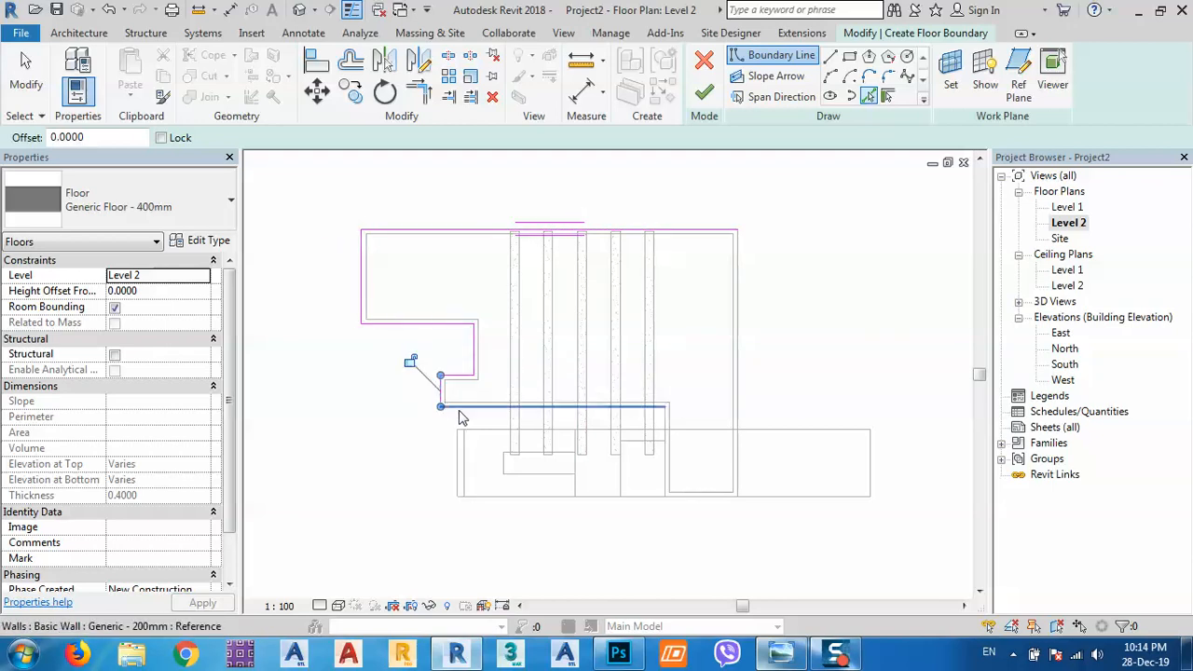
left_click(503, 407)
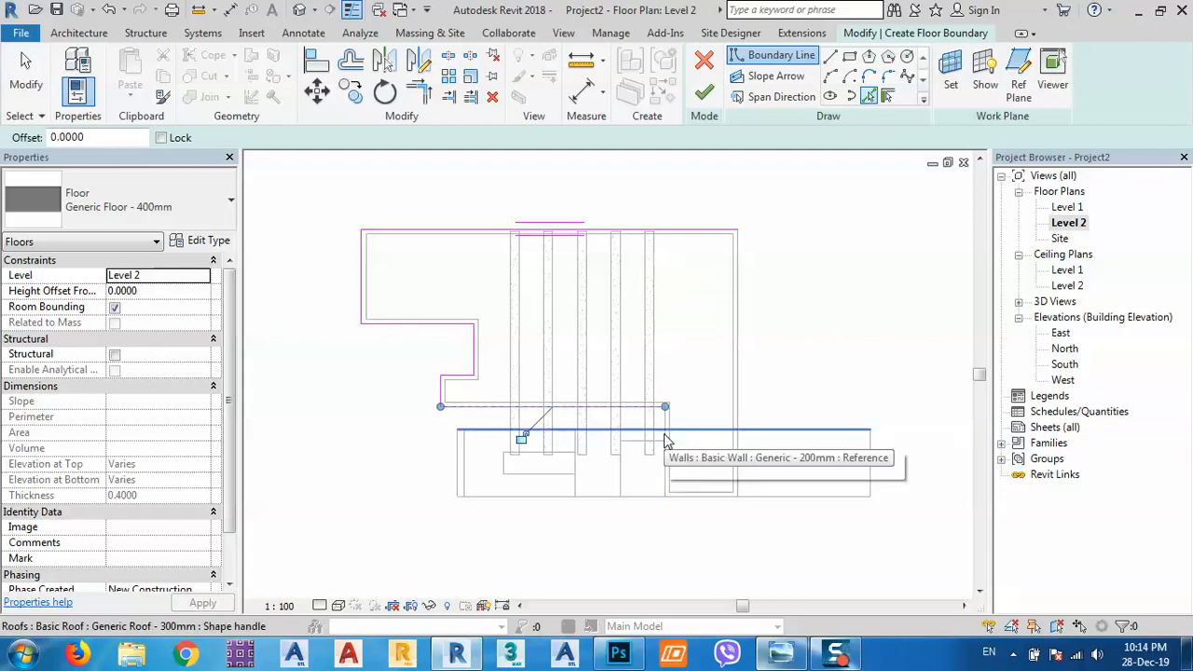
left_click(665, 442)
left_click(708, 497)
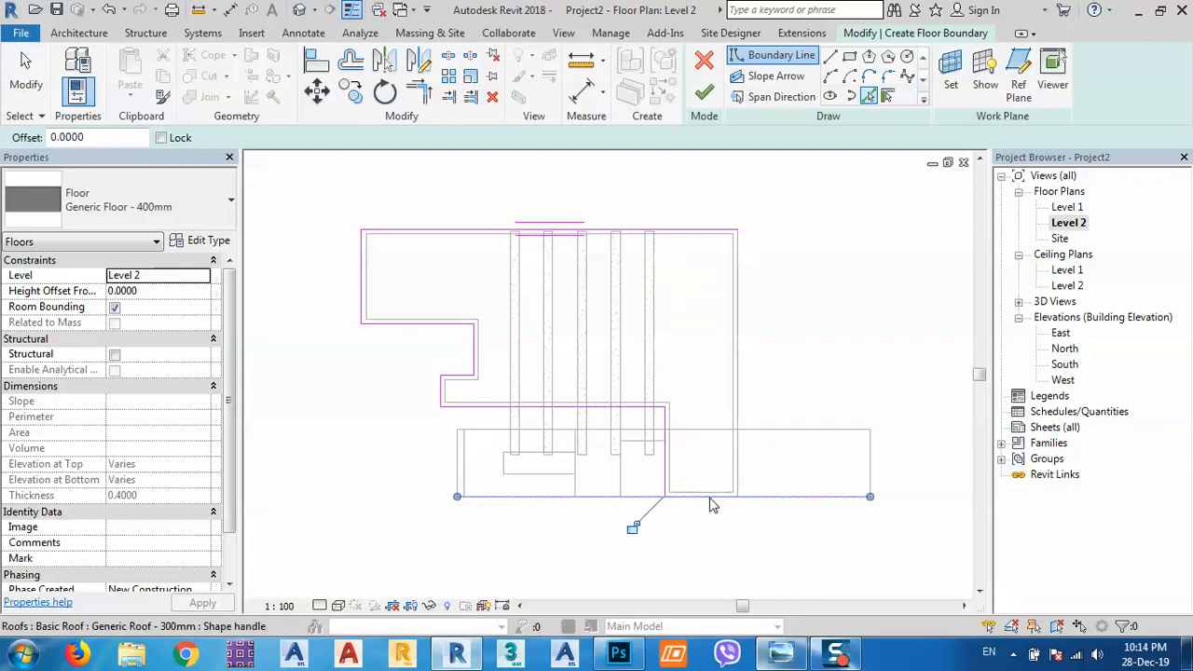
left_click(737, 480)
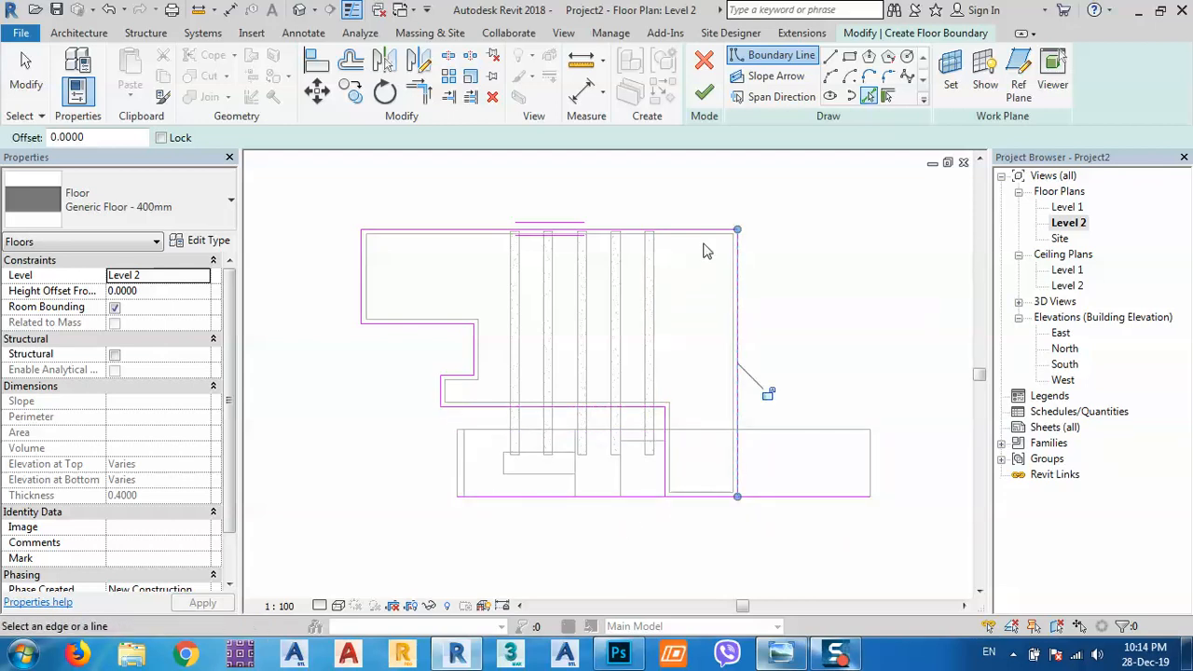
Step: Trim the long front boundary line to the two side lines so the floor outline closes at both front corners
left_click(419, 90)
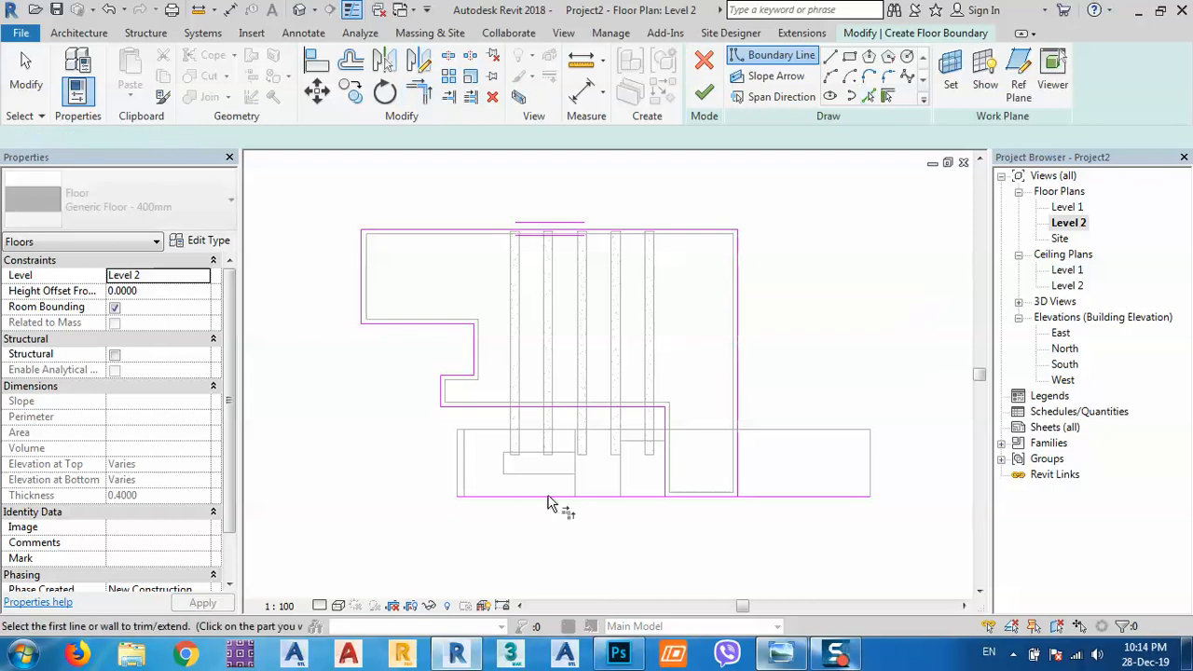
left_click(666, 487)
left_click(679, 500)
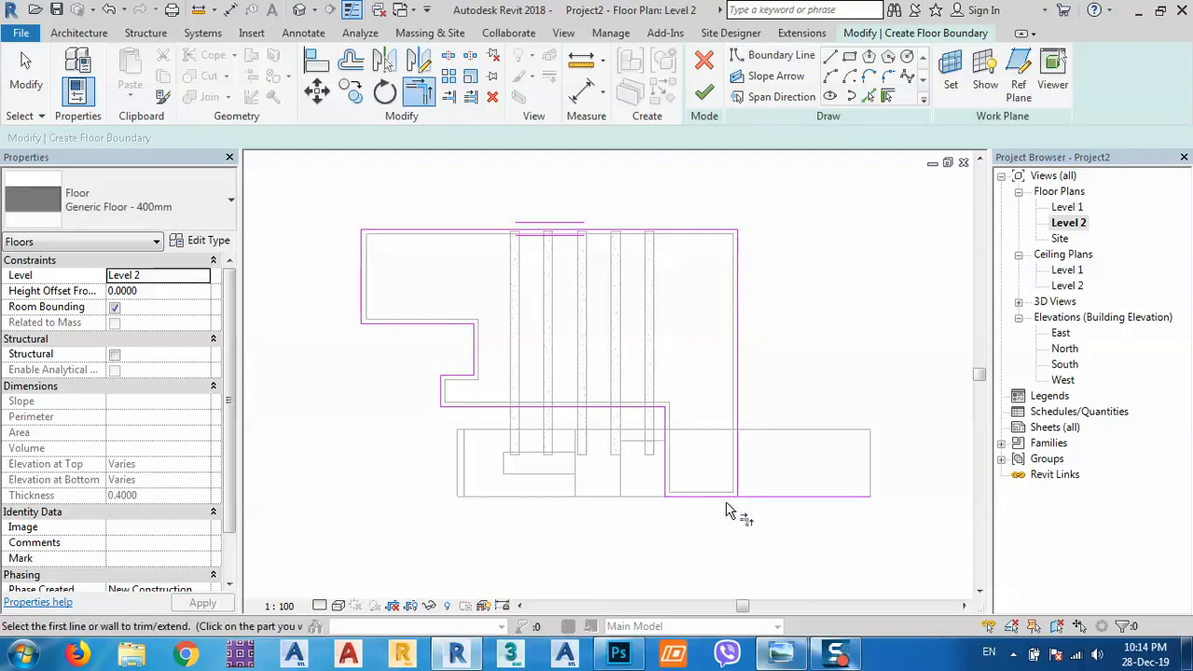
left_click(733, 499)
right_click(442, 362)
left_click(453, 360)
Step: Move the westernmost floor boundary line outward past the wall and set its distance to 0.5 m
left_click(361, 277)
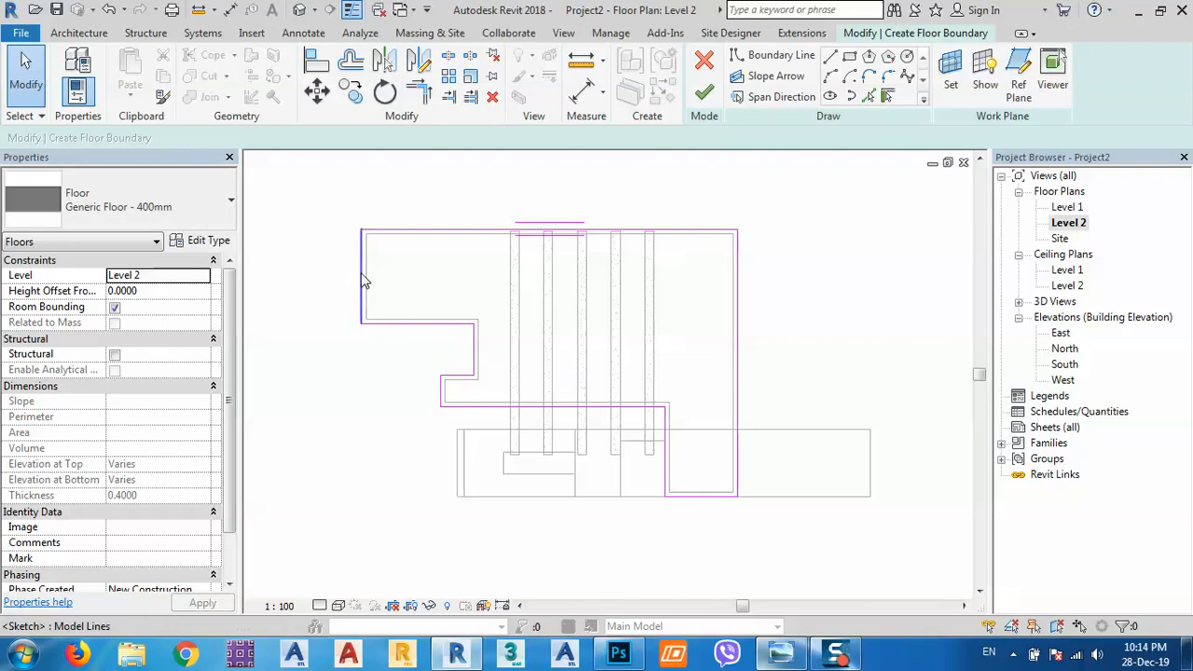
left_click_drag(361, 271, 344, 267)
left_click(353, 195)
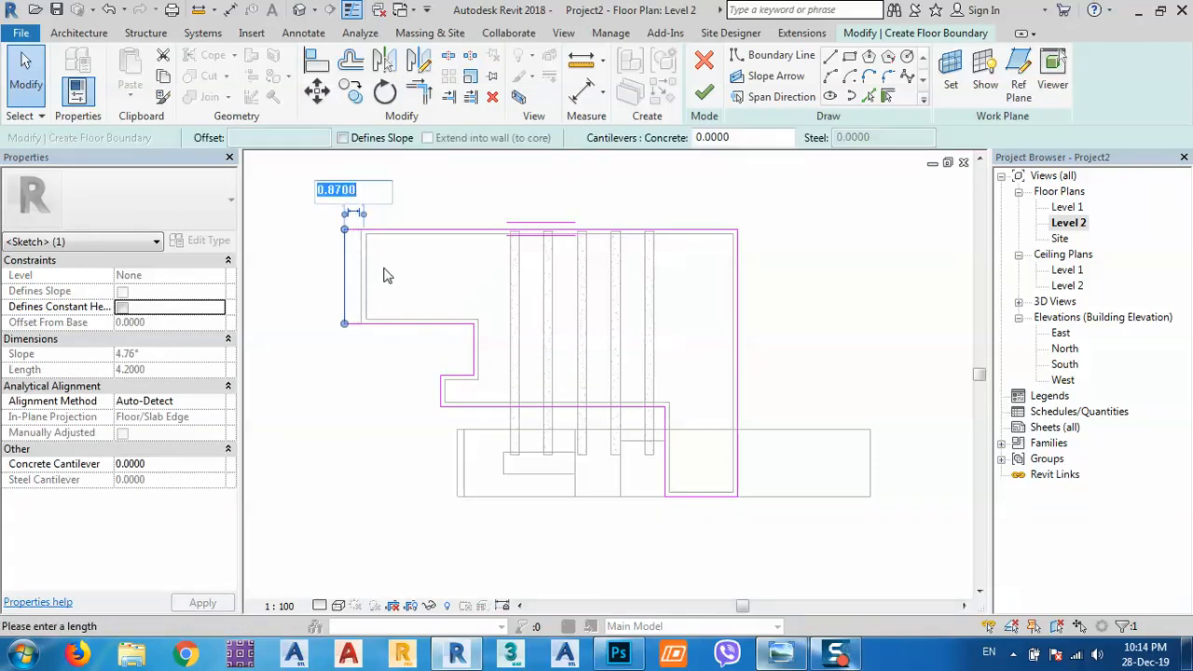
type(".5")
key("Return")
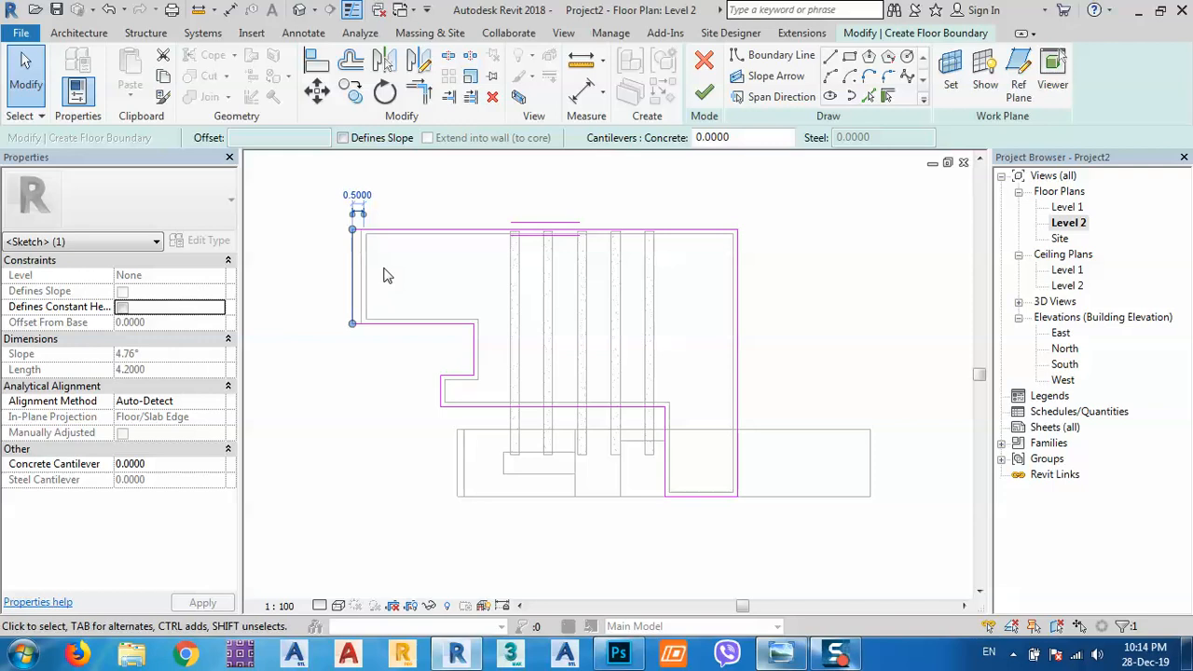
Step: Move the recess's vertical boundary line west beyond the neighbouring wall projection and set its offset to 0.3 m
left_click(475, 349)
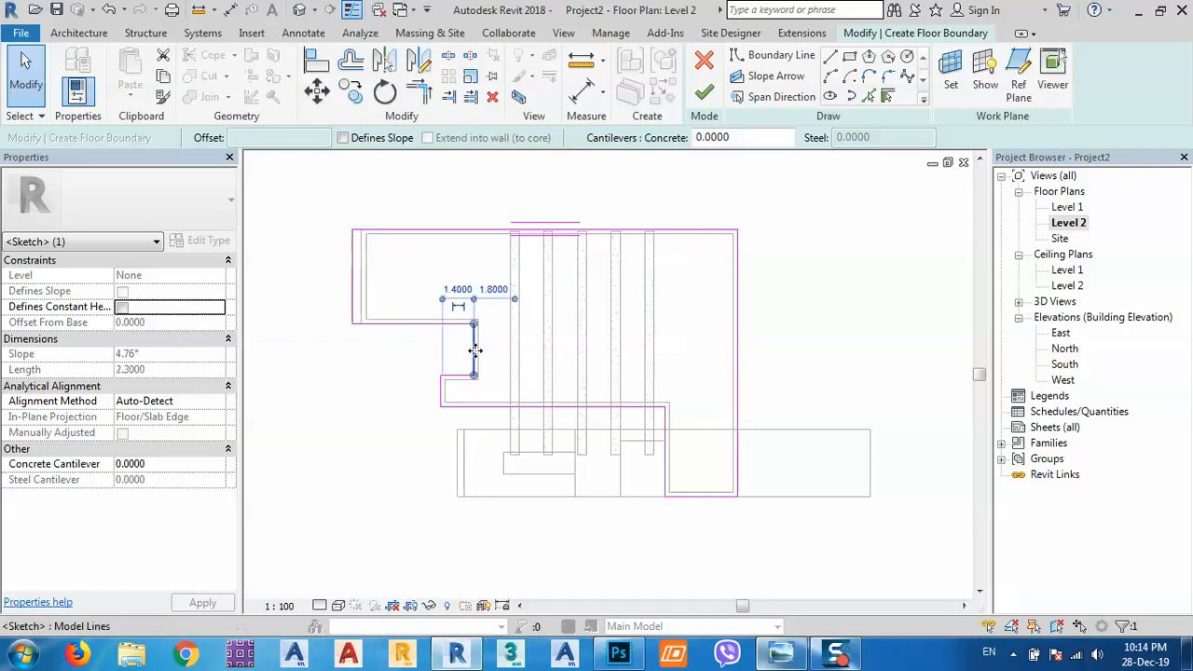
left_click_drag(472, 350, 437, 371)
left_click(432, 285)
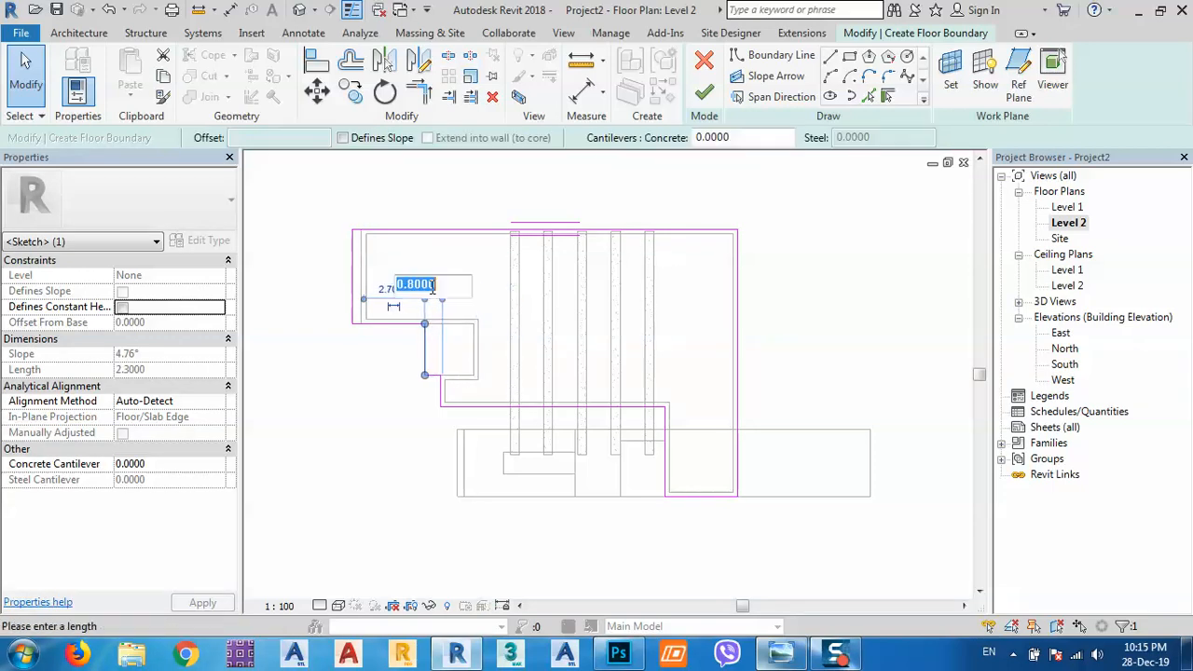
key("BackSpace")
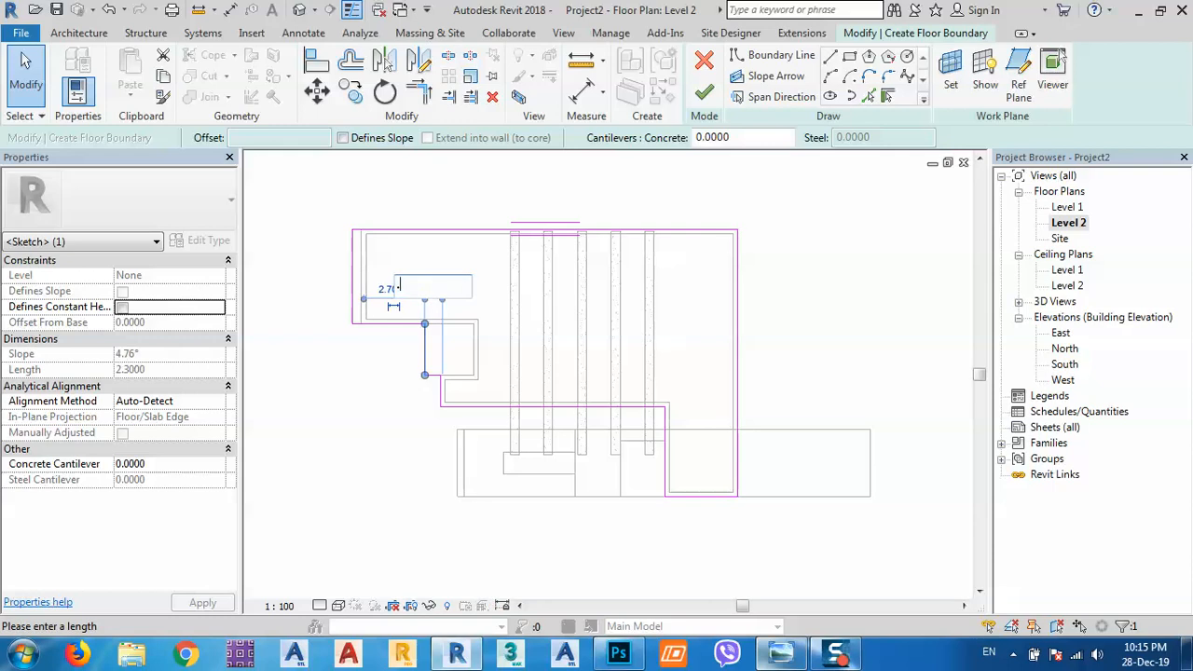
type("0.3")
key("Return")
key("Escape")
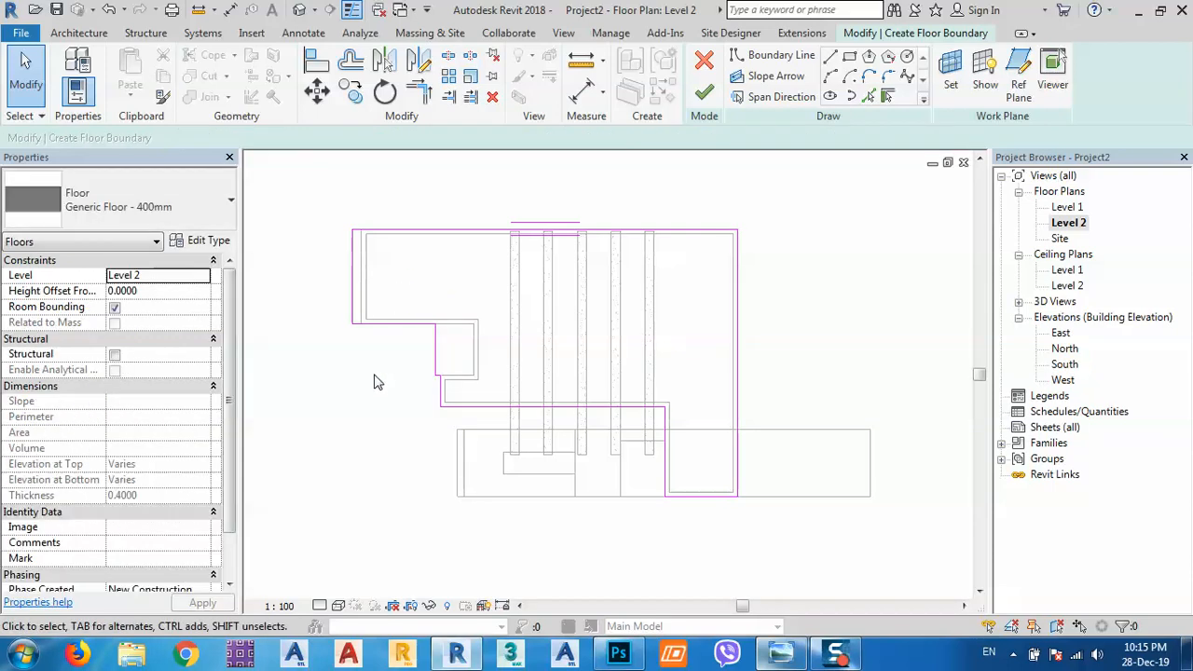
Step: Finish the floor sketch with the walls attached to the floor's bottom, and inspect the slab in the 3D view
left_click(703, 92)
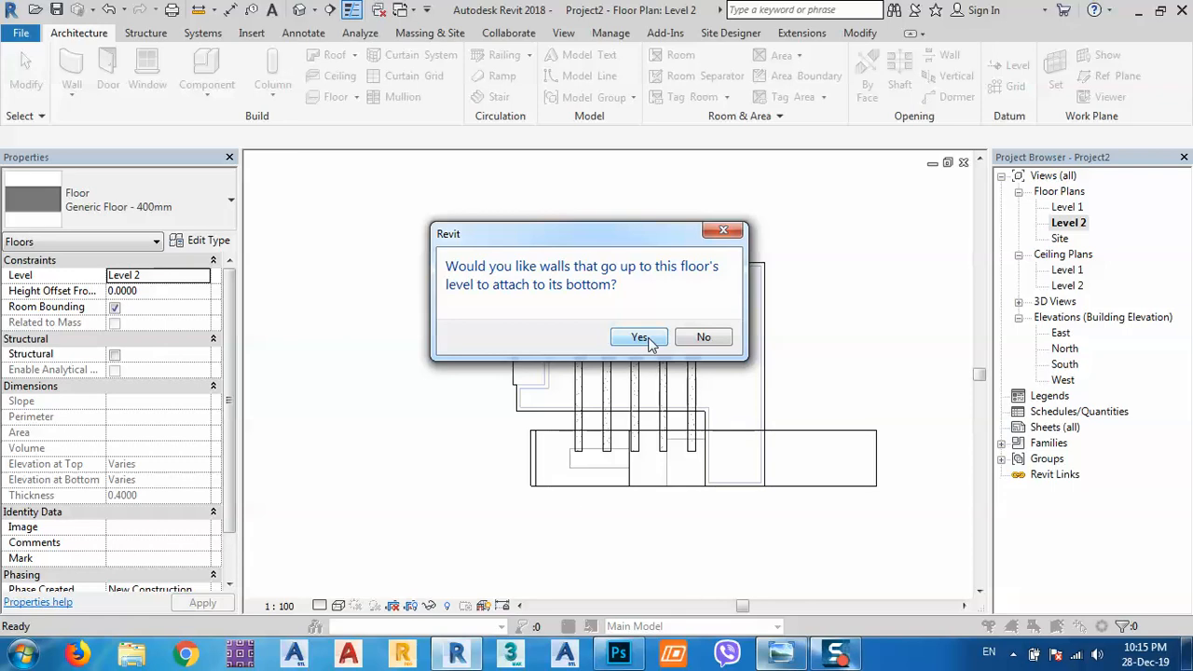
left_click(650, 343)
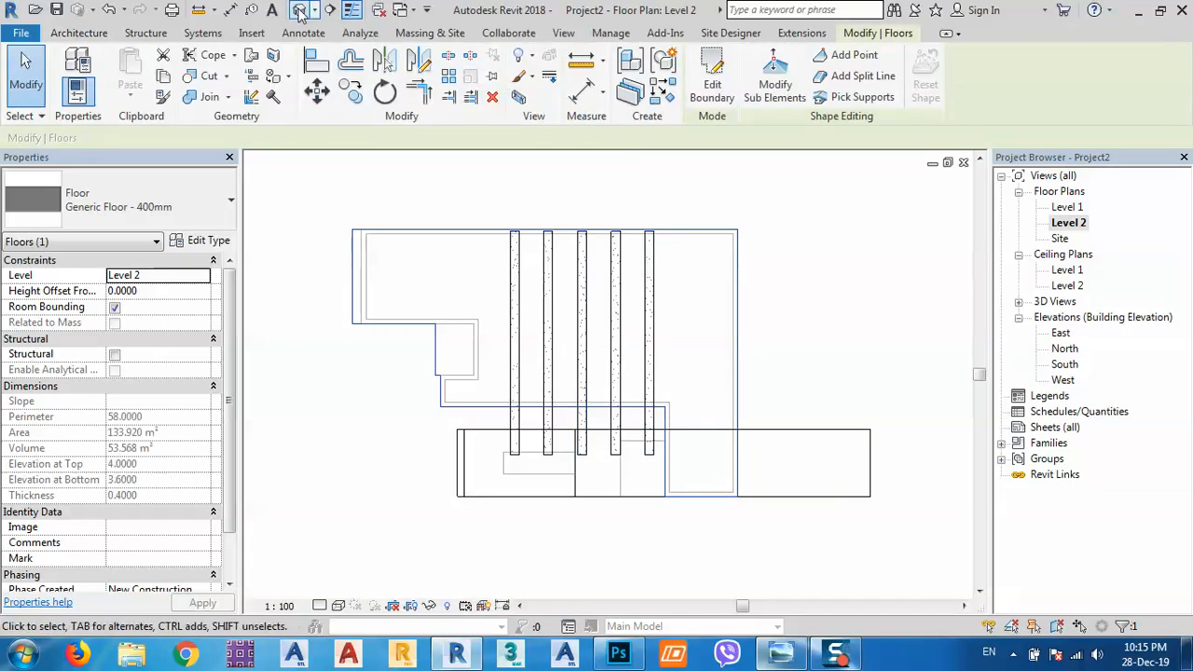
left_click(300, 9)
middle_click_drag(658, 341, 723, 315)
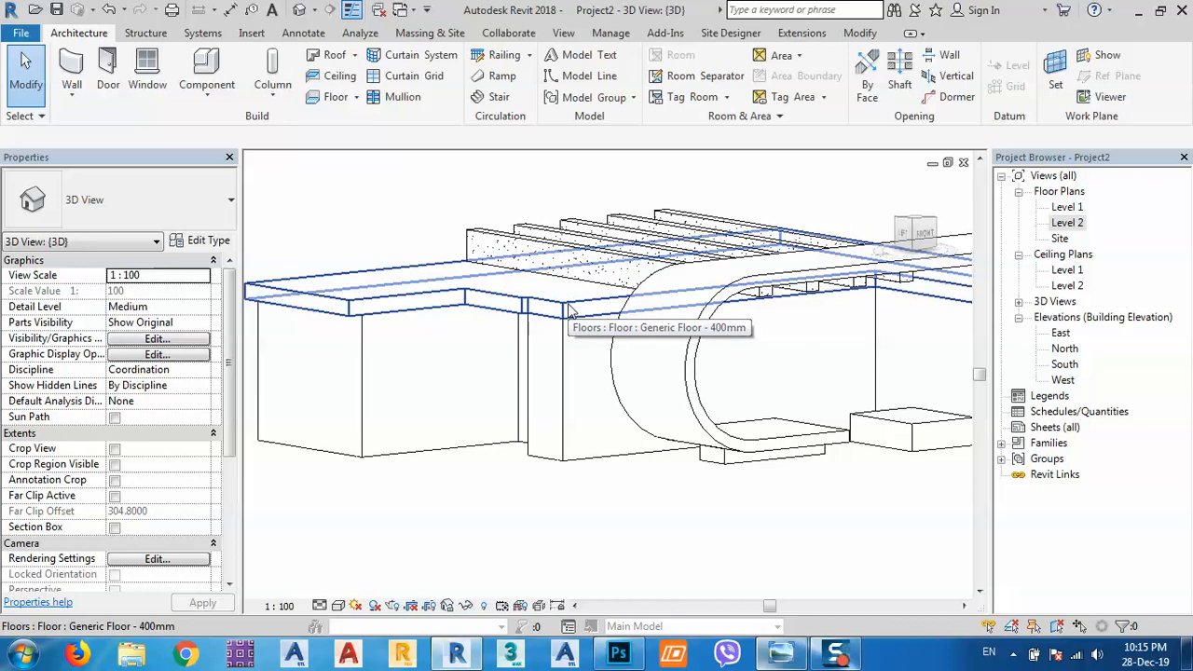
left_click(572, 310)
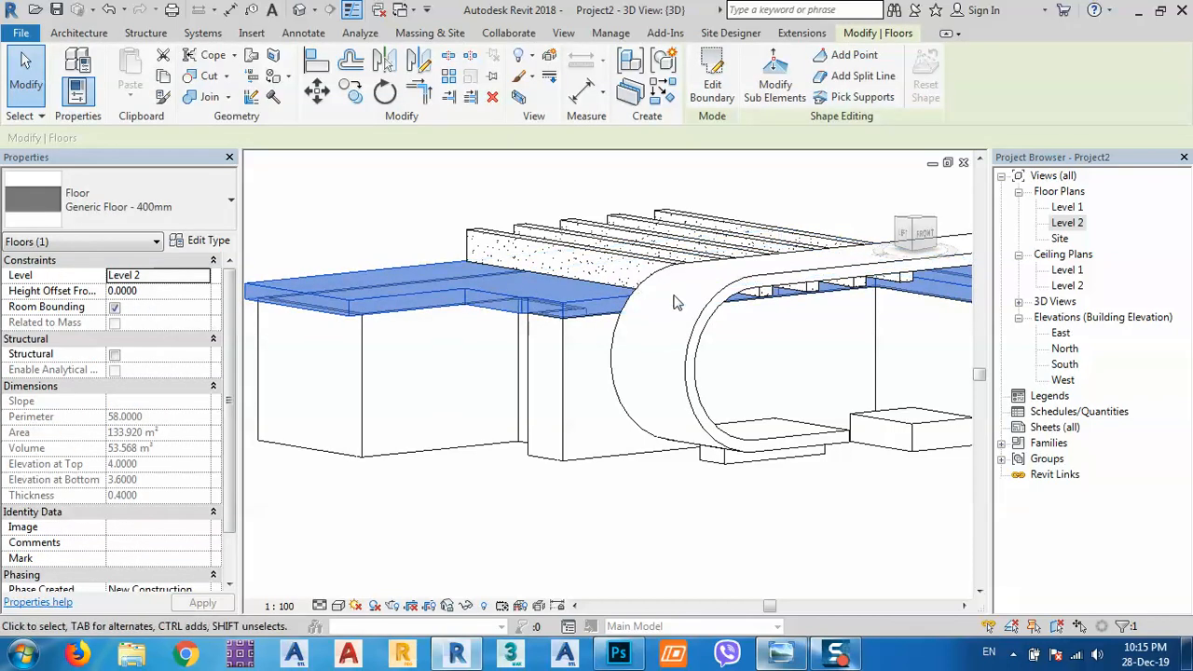
middle_click_drag(597, 315, 731, 295)
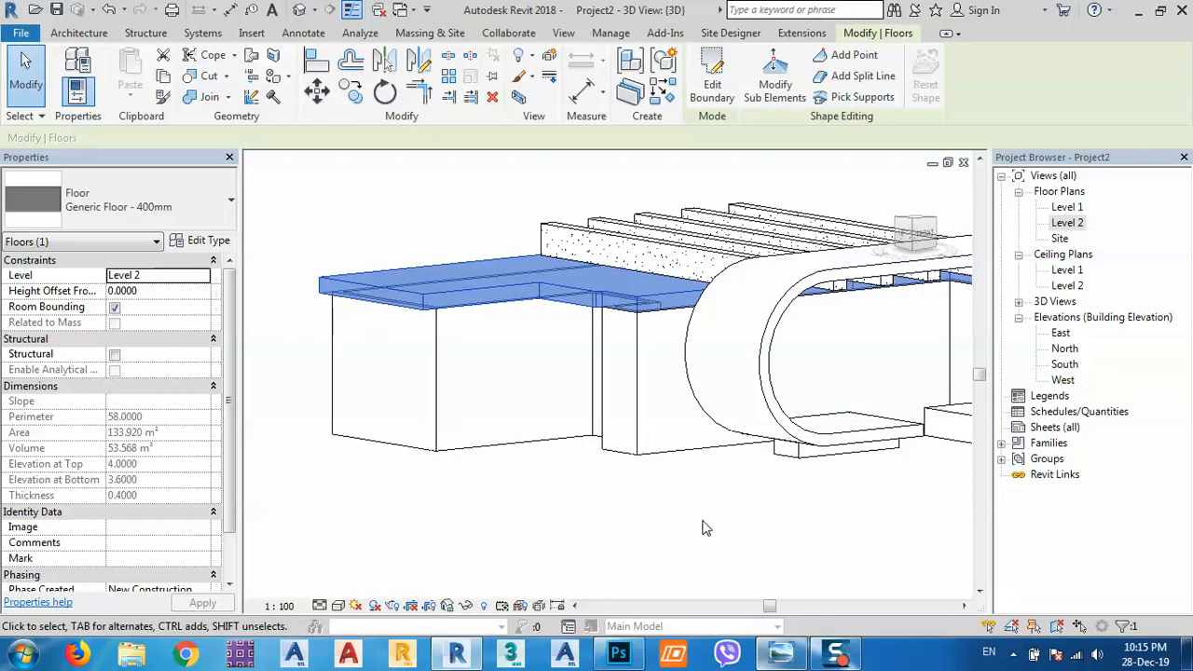
left_click(377, 225)
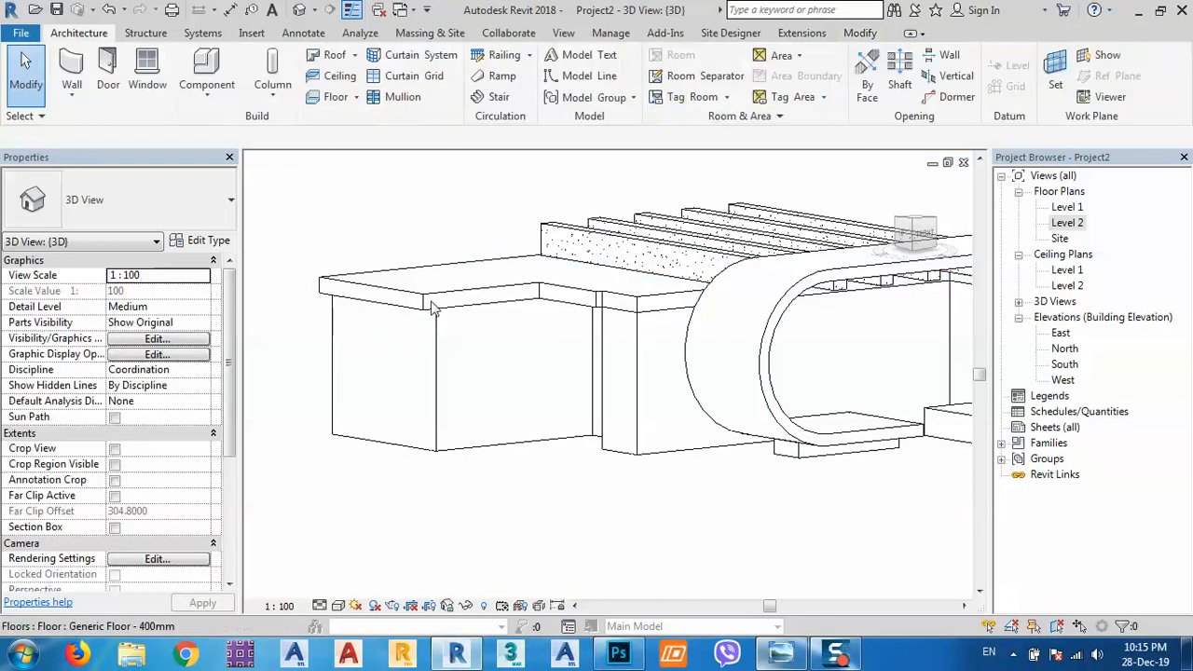
Step: Set the structure layer thickness of the new slab's Generic Floor - 400mm type to 0.15 m
left_click(588, 300)
left_click(207, 240)
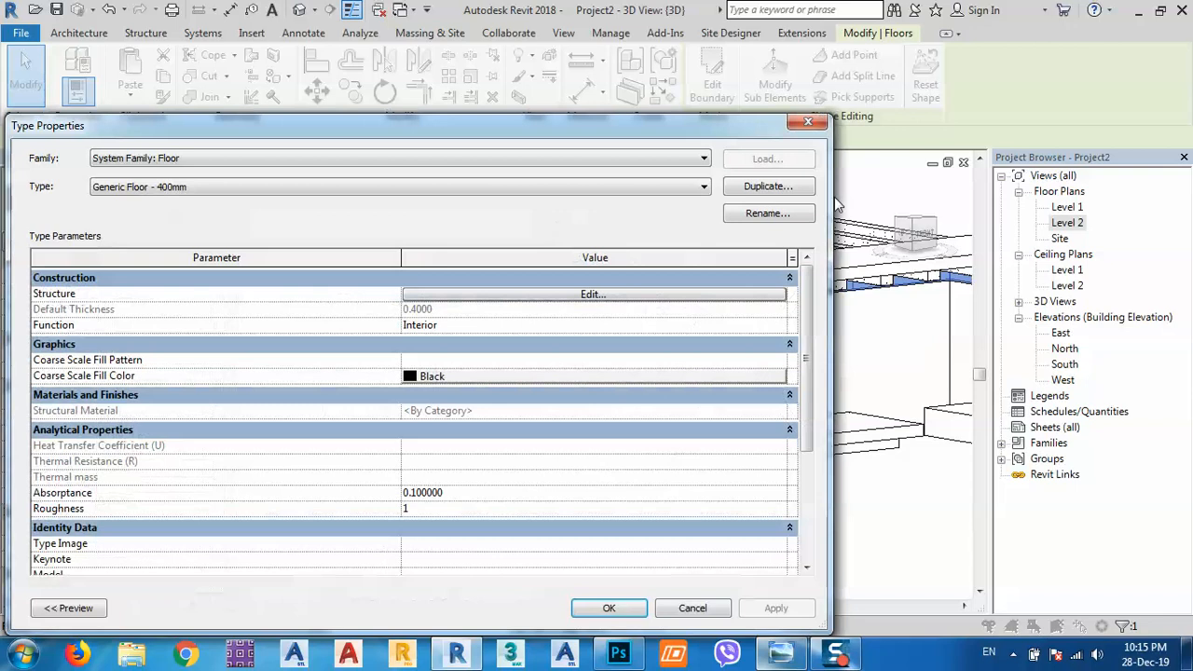
left_click(590, 294)
left_click(423, 298)
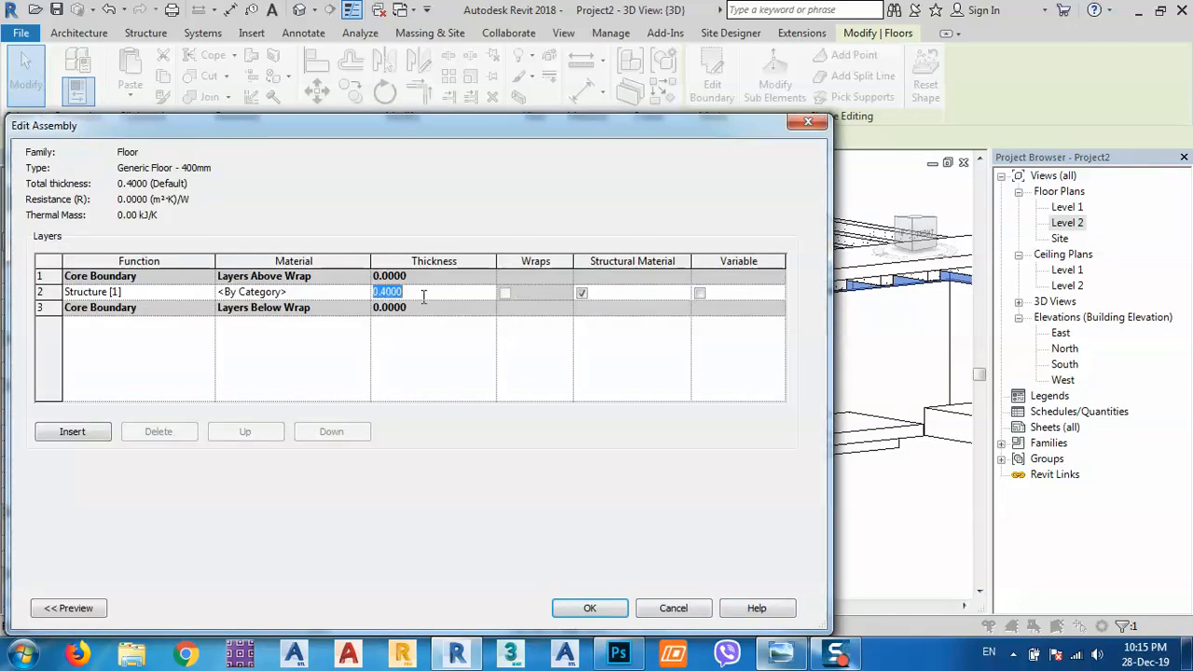
type("0.15")
key("Tab")
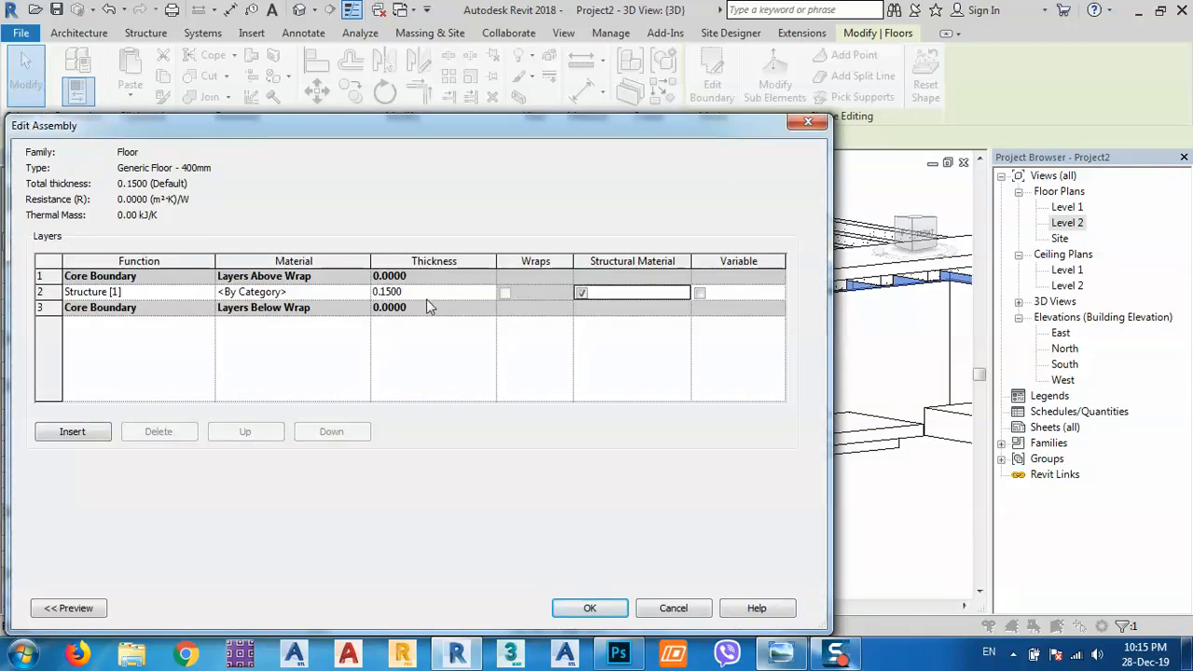
left_click(590, 608)
left_click(774, 607)
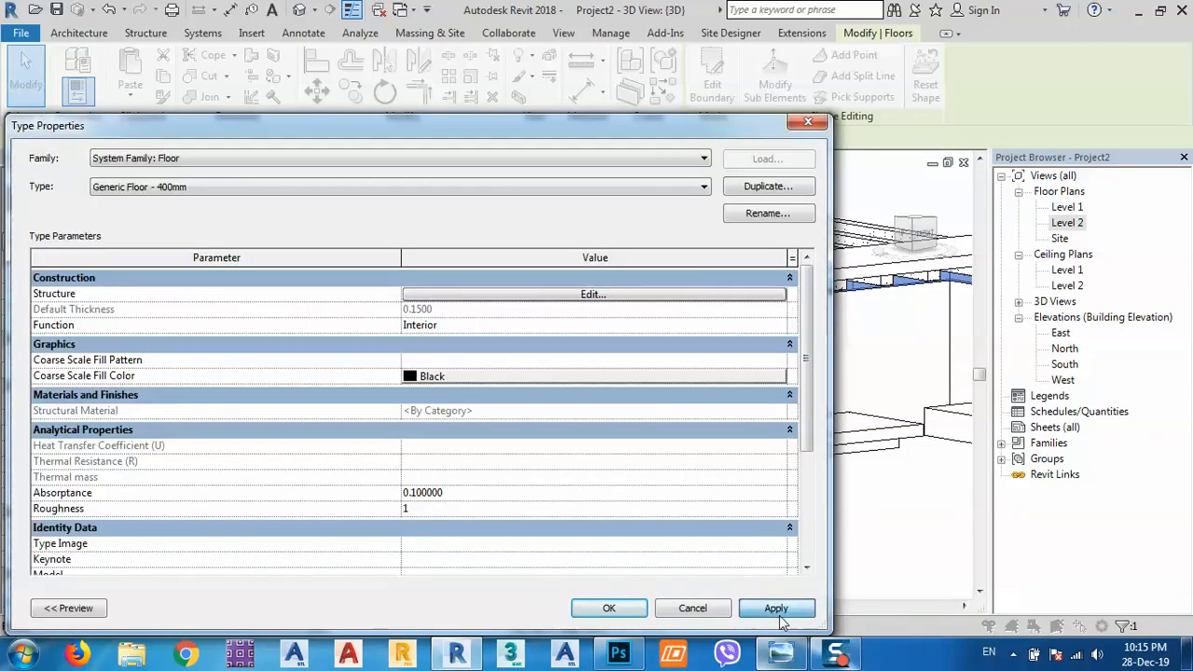
left_click(690, 608)
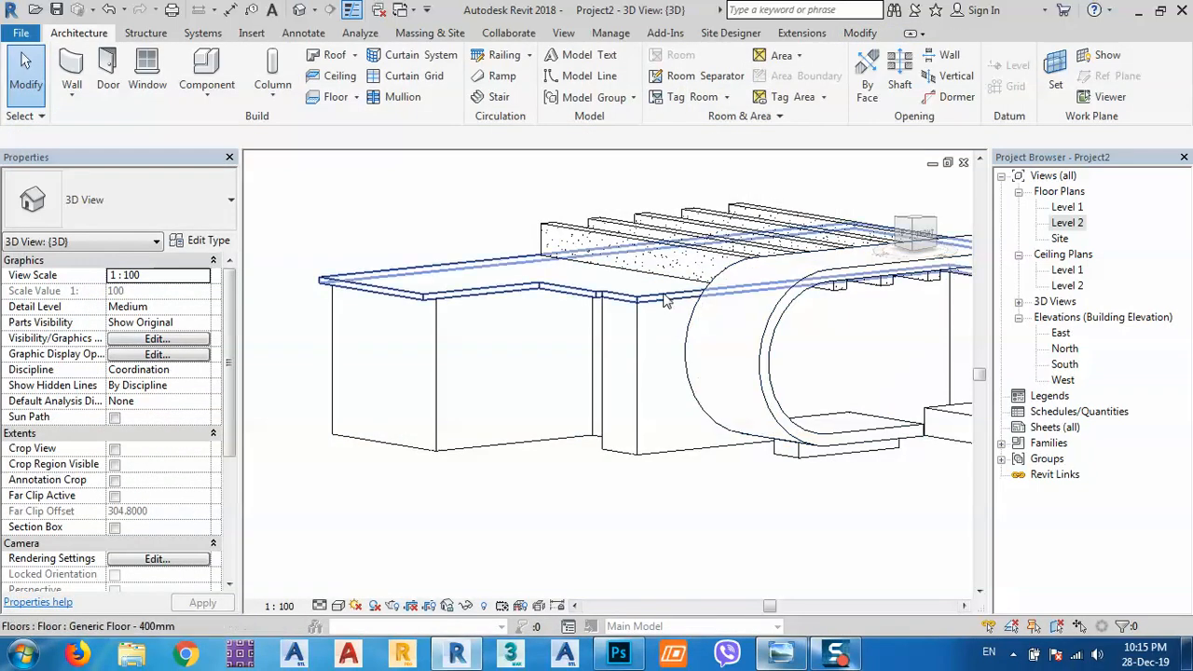
Step: Switch to Windows Photo Viewer and examine the roof slabs beside the curved shell in the house's reference photos
left_click(783, 656)
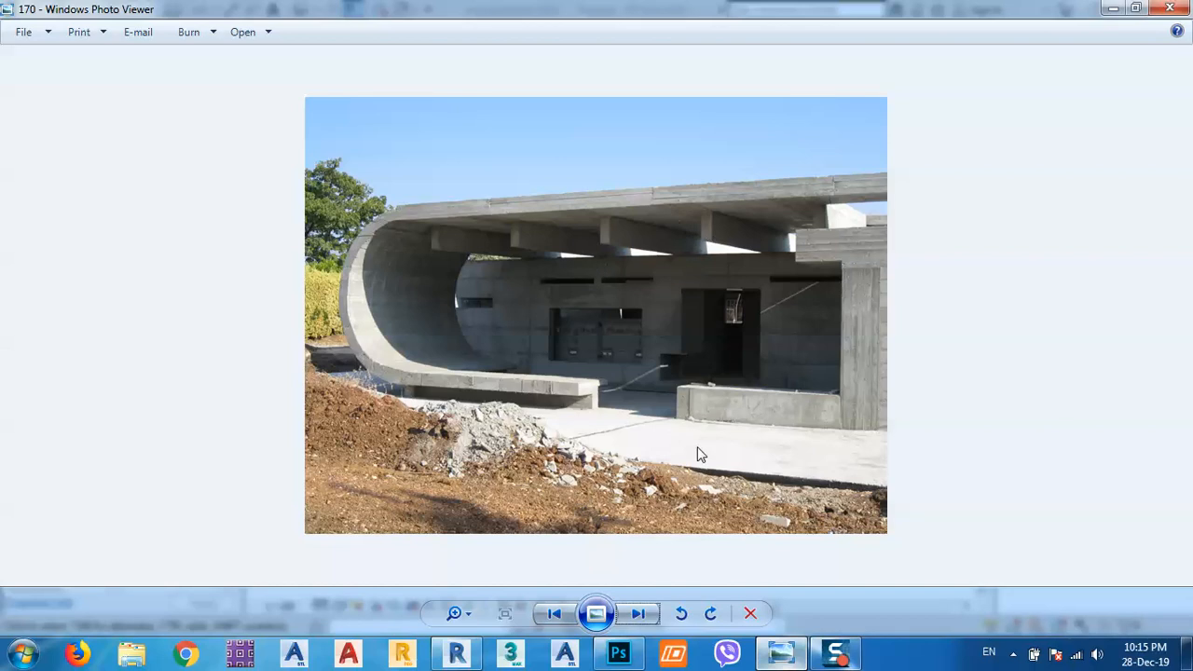
left_click(638, 614)
left_click(639, 615)
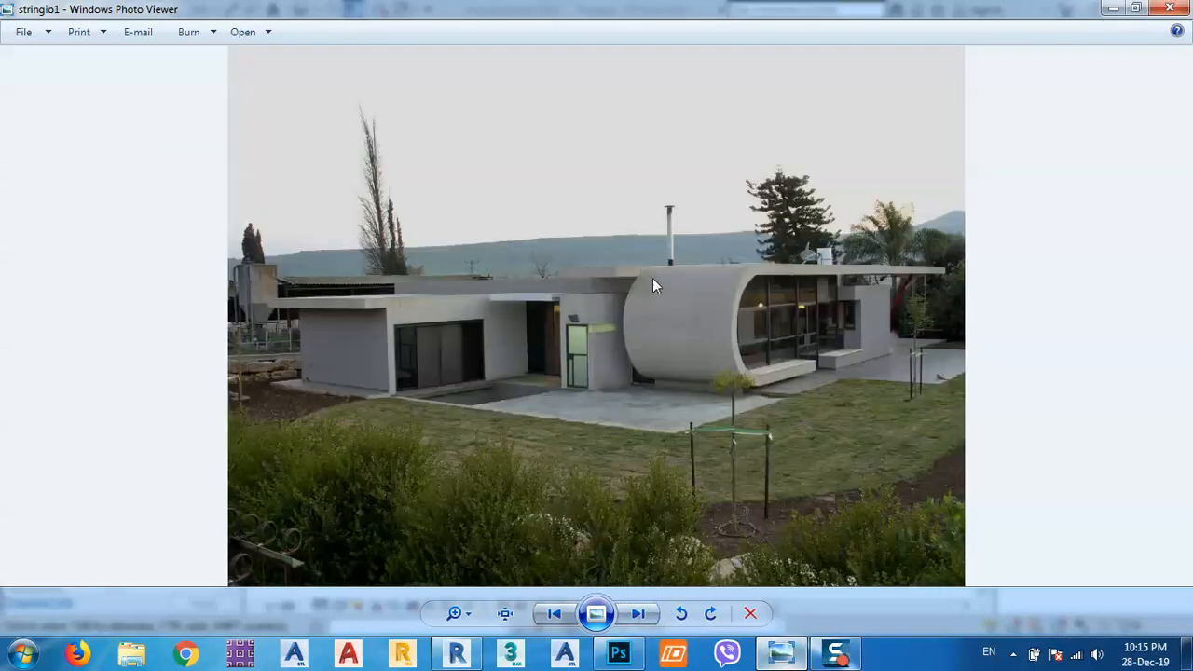
left_click(1112, 8)
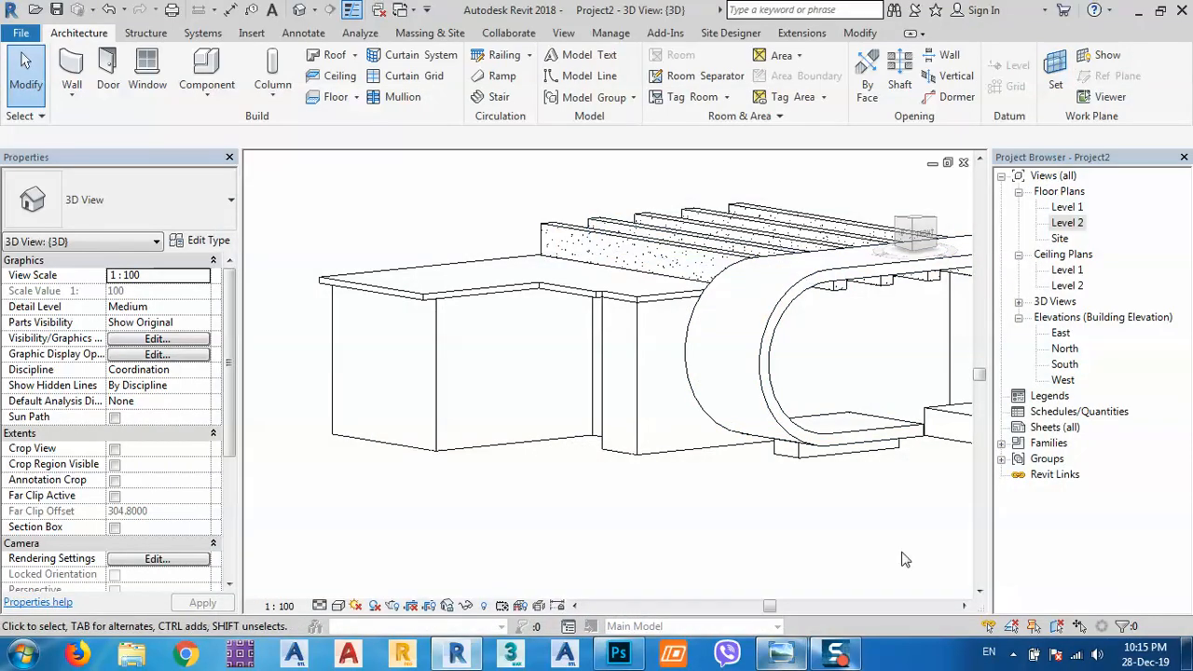
Step: Start a Generic Floor - 400mm sketch on the Level 2 plan with a height offset of 0.8 m
double_click(1064, 225)
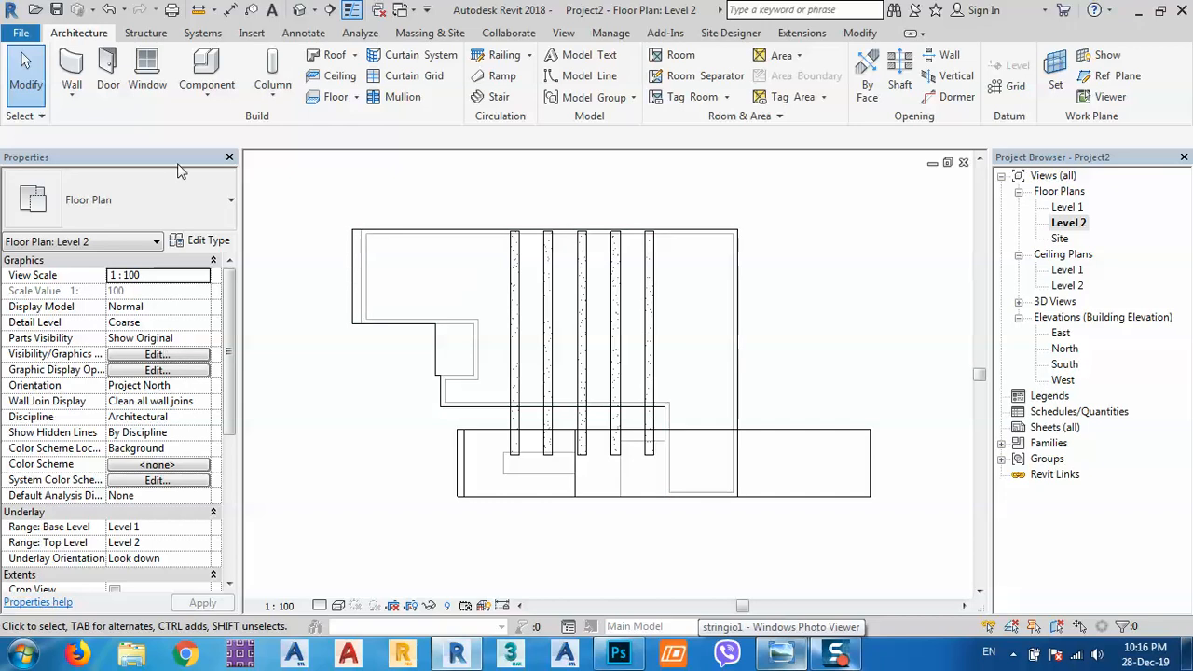
left_click(349, 99)
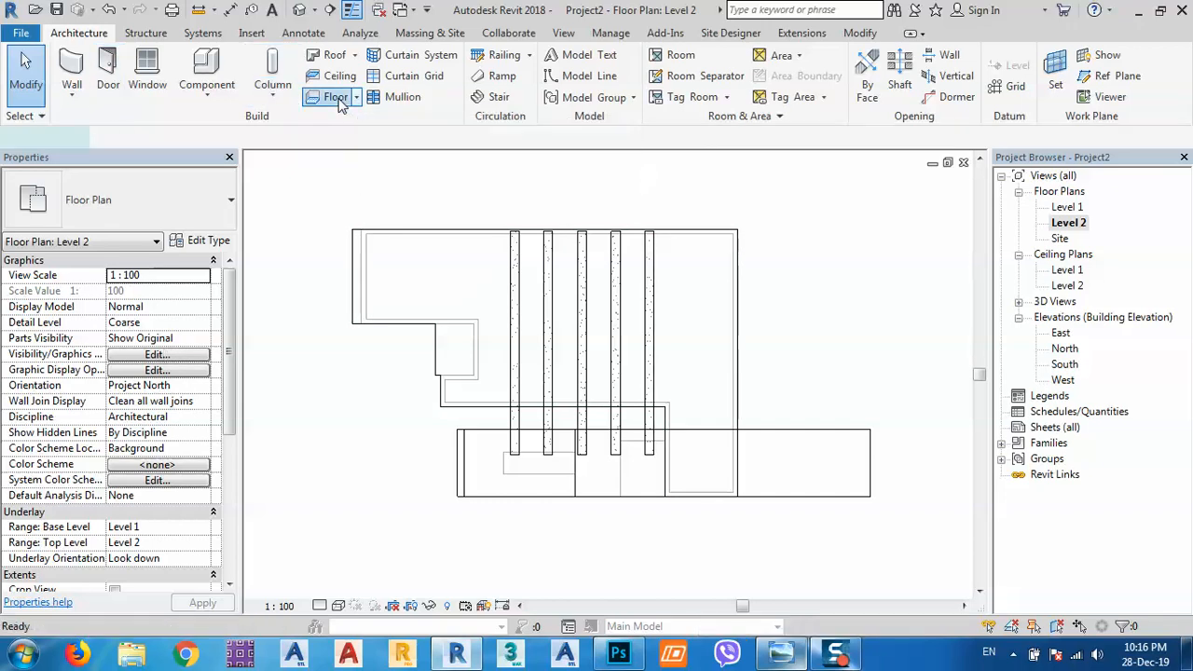
left_click(165, 291)
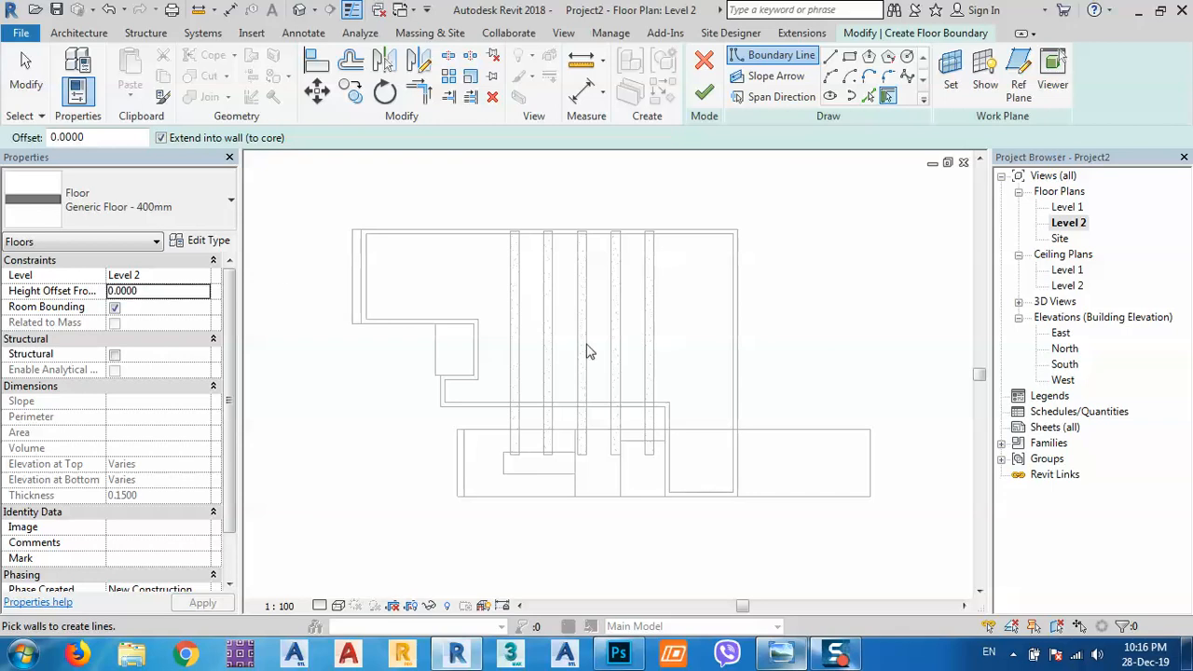
key("shift+Tab")
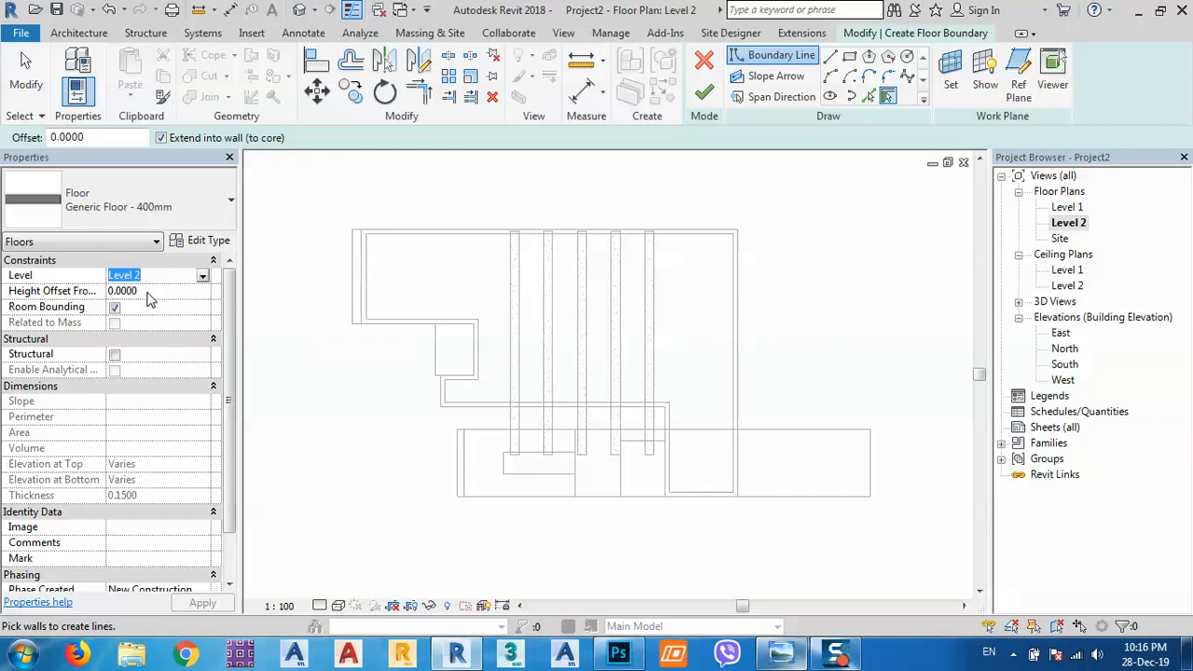
left_click(149, 292)
type("0.8000")
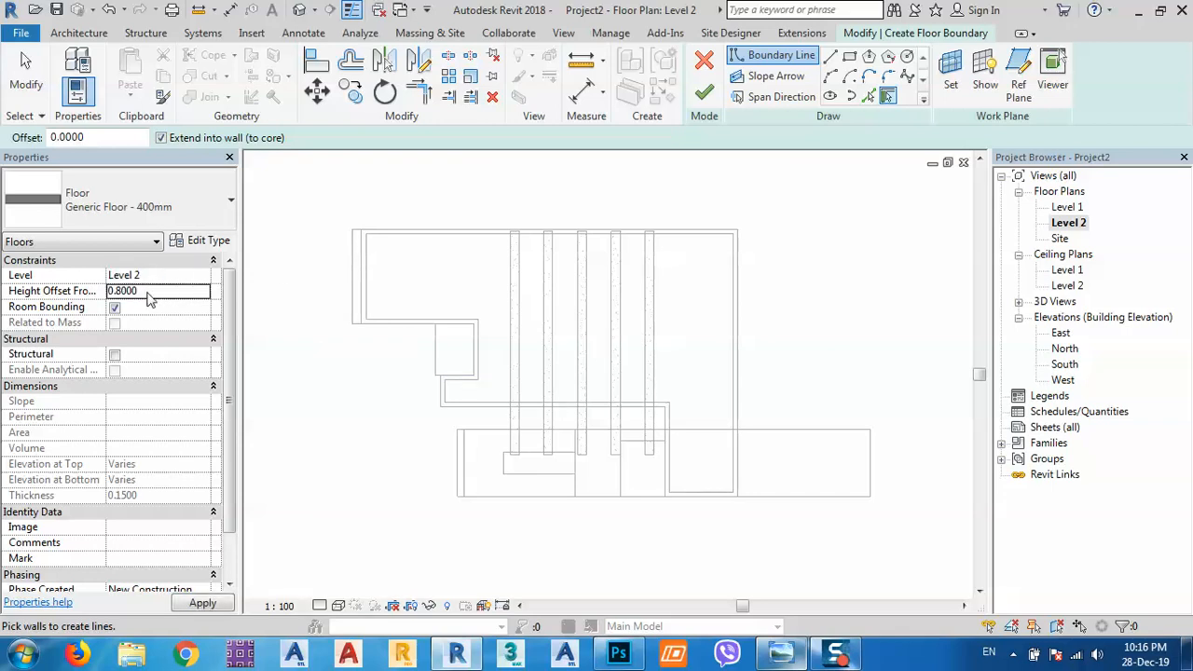
Step: Sketch a rectangular boundary about 8.95 by 2.2 m along the curved shell's north edge and finish the floor
left_click(849, 58)
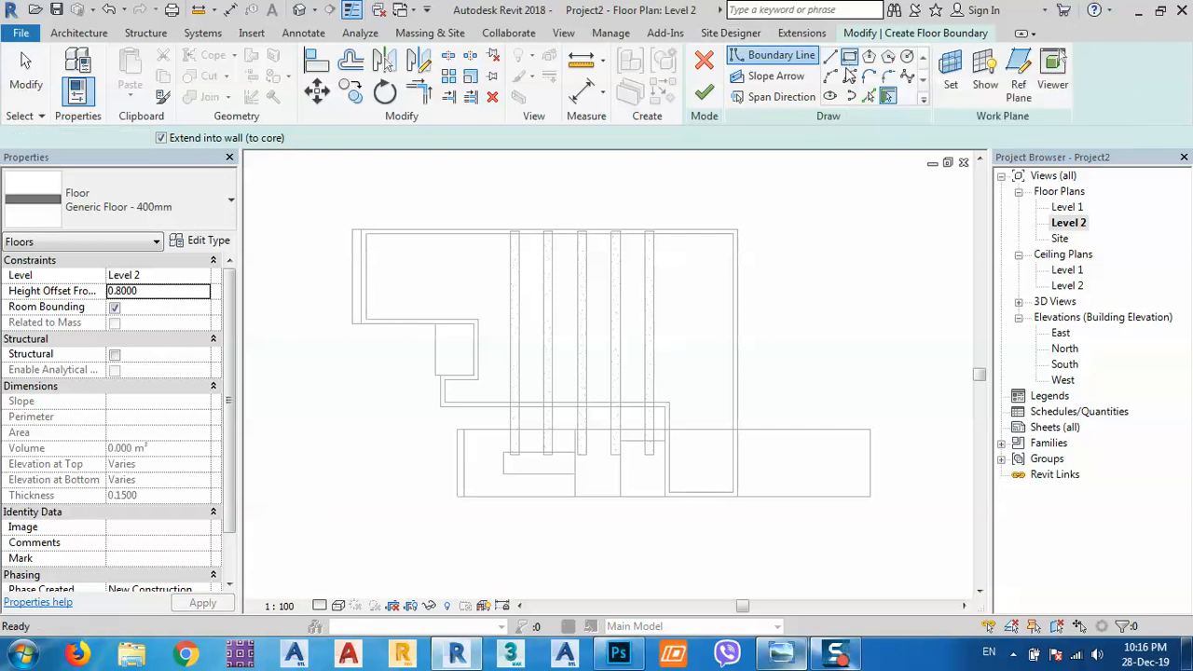
left_click(464, 416)
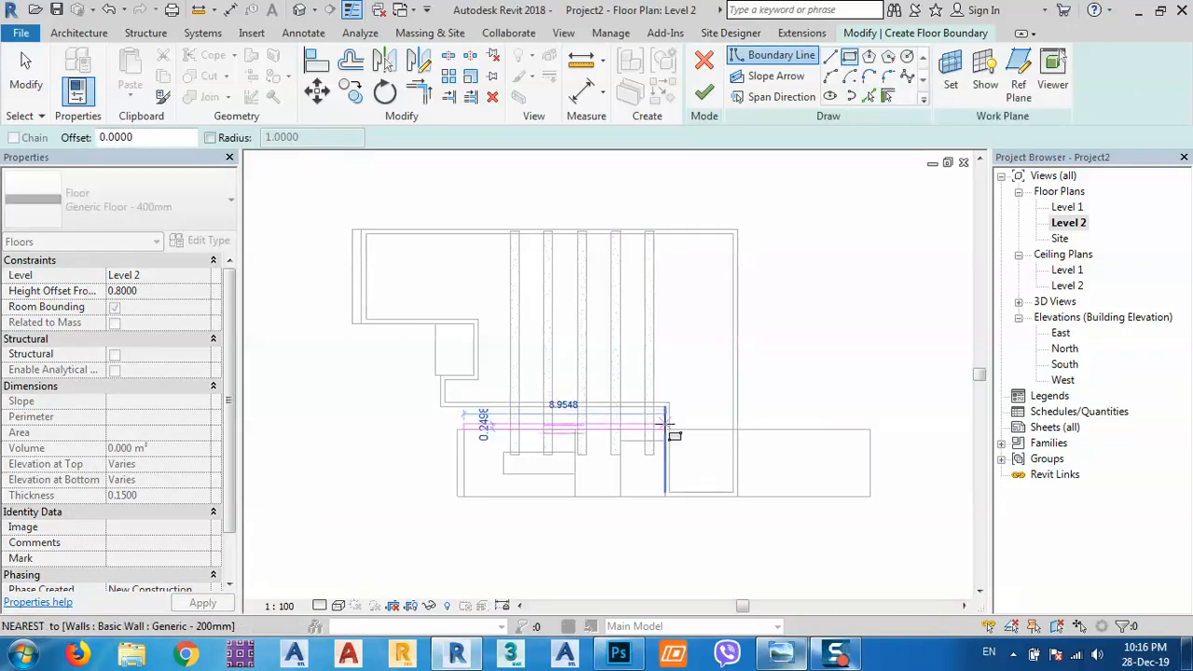
left_click(666, 379)
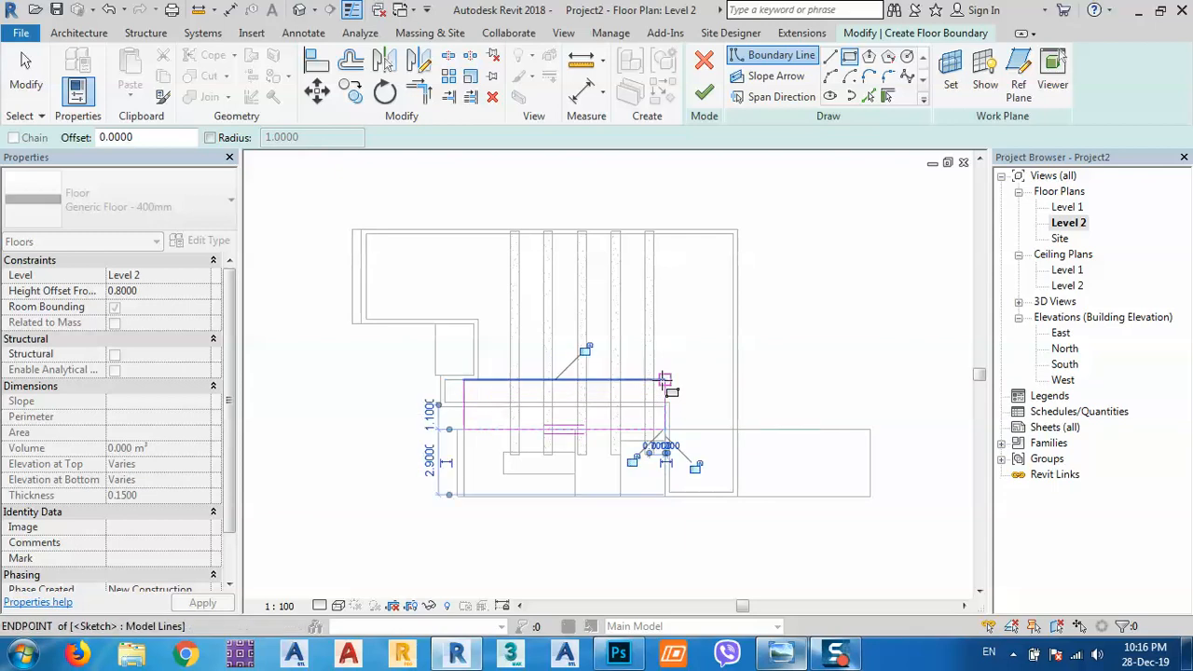
left_click(704, 91)
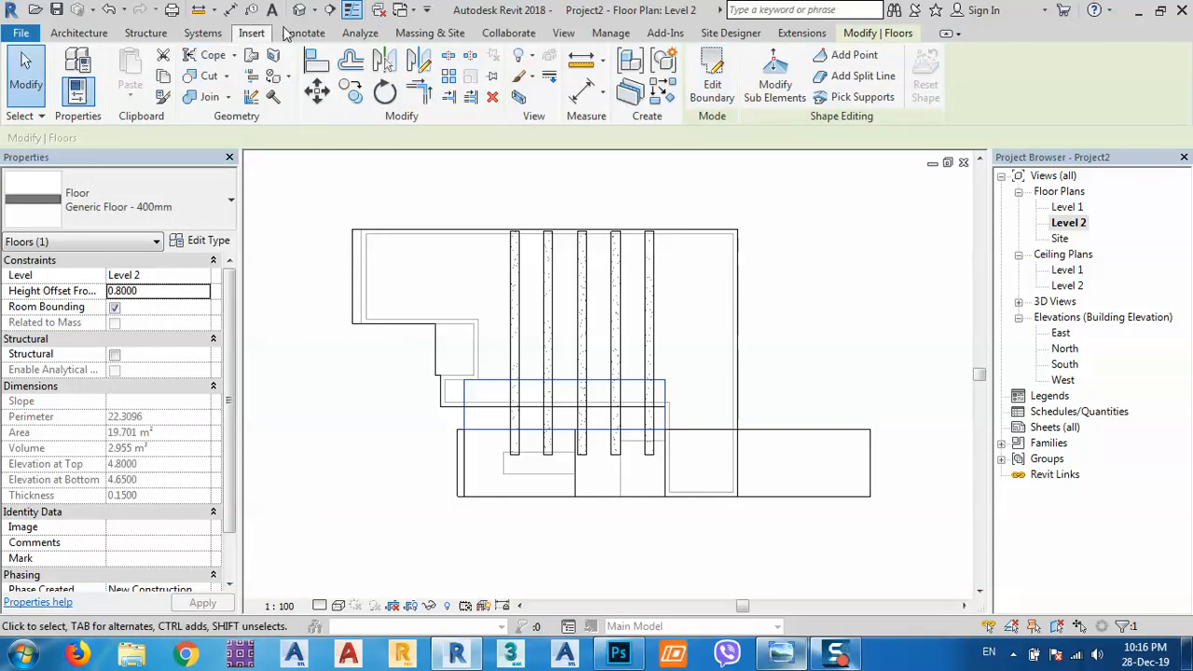
Step: In the 3D view, align the new slab's top face with the top of the curved shell
left_click(299, 9)
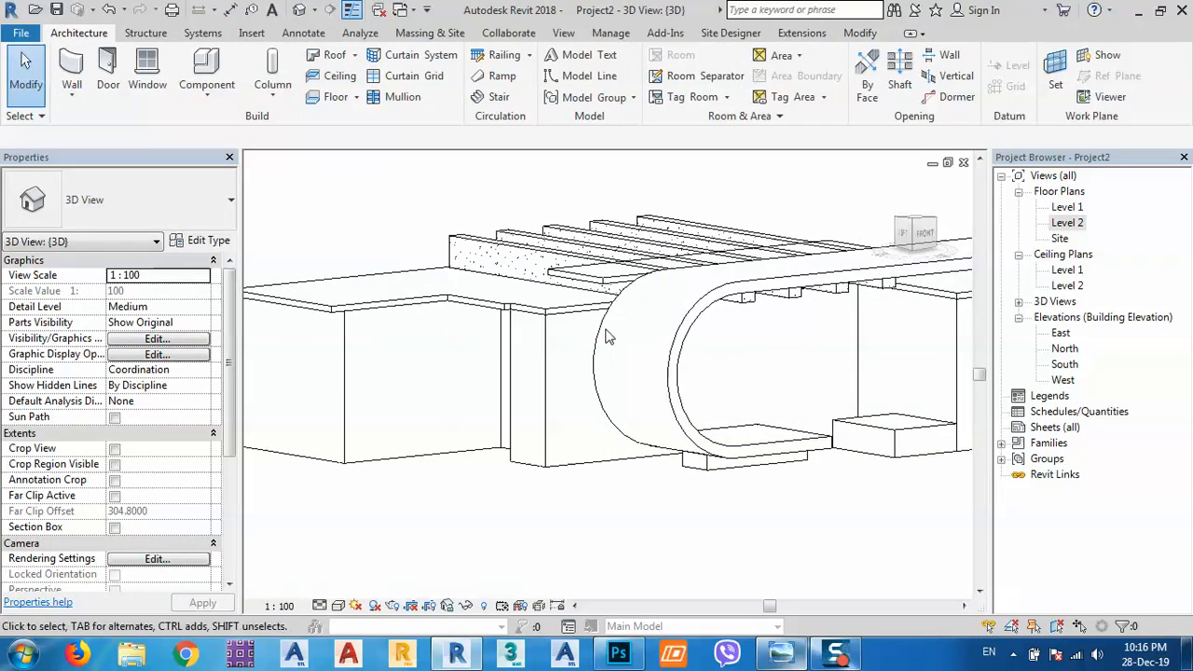
scroll(606, 338, "up", 4)
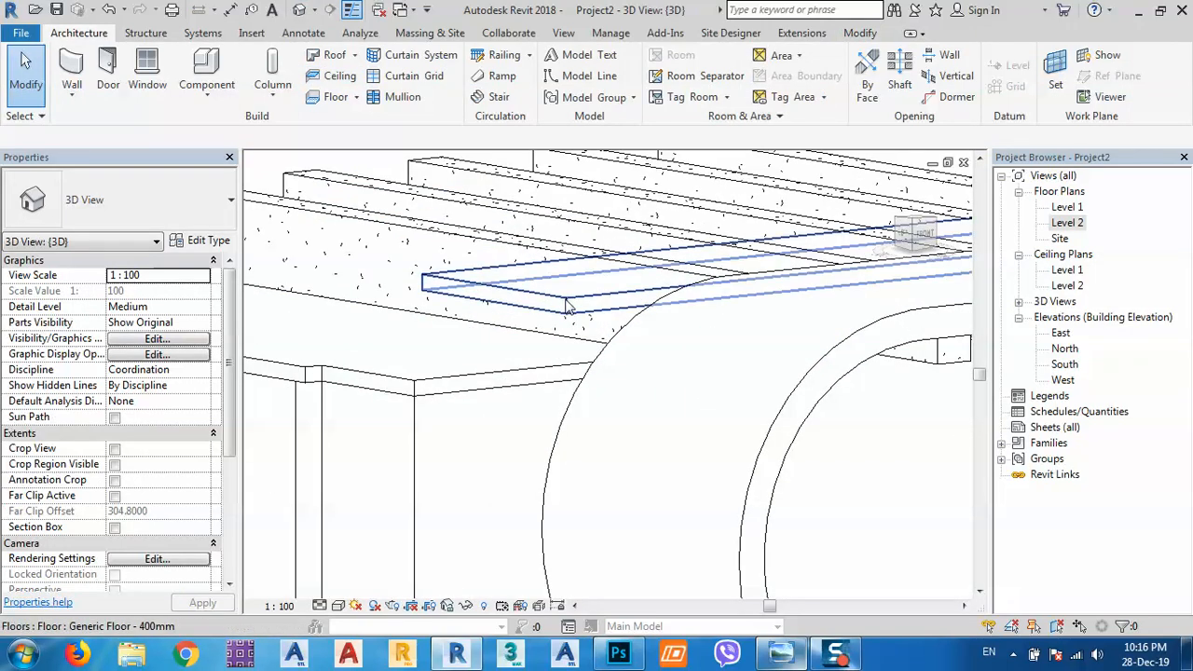
left_click(567, 306)
left_click(155, 292)
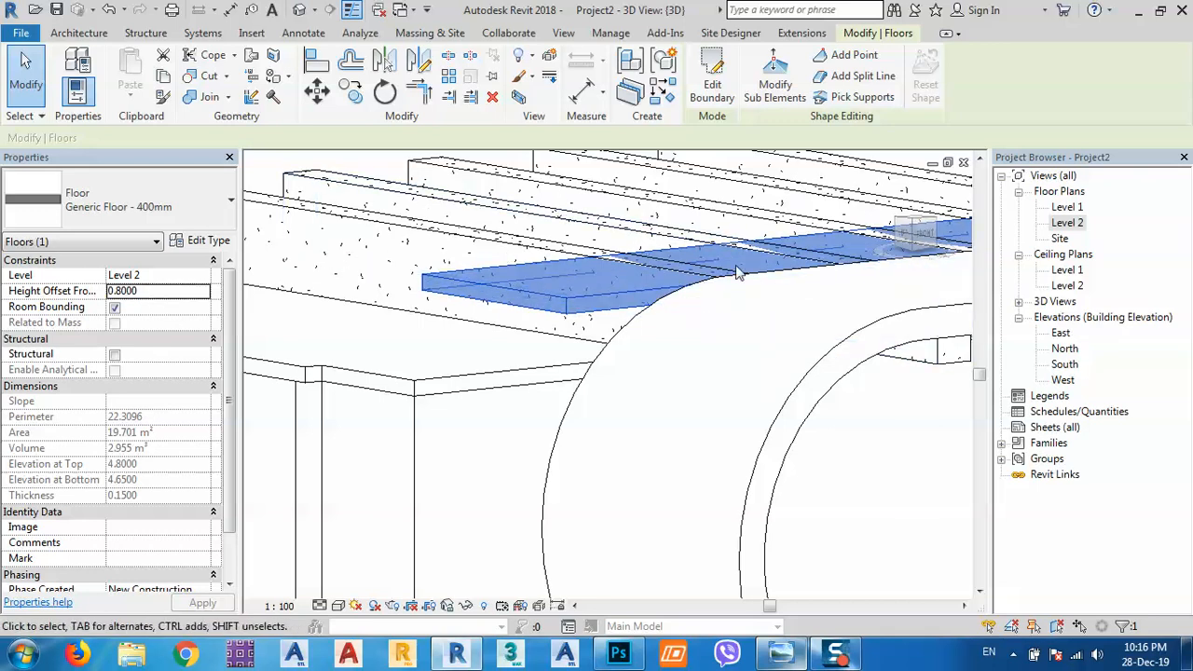
middle_click_drag(740, 272, 654, 408)
scroll(551, 415, "up", 3)
left_click(316, 58)
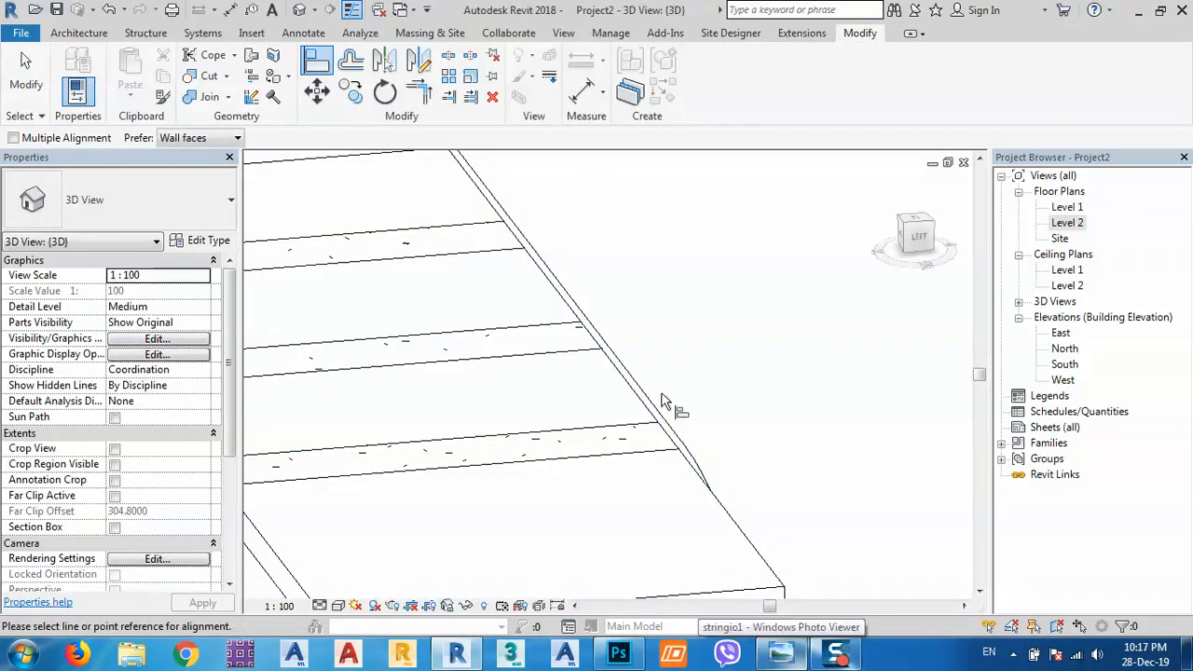
left_click(620, 373)
scroll(767, 338, "down", 3)
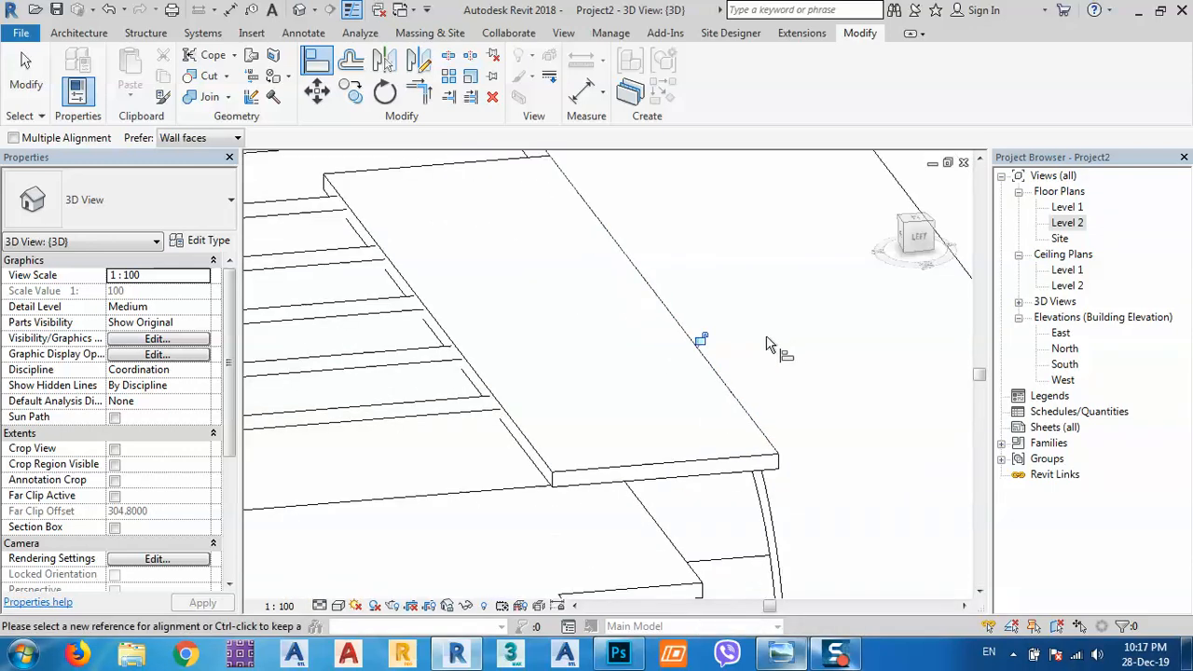
scroll(767, 345, "down", 2)
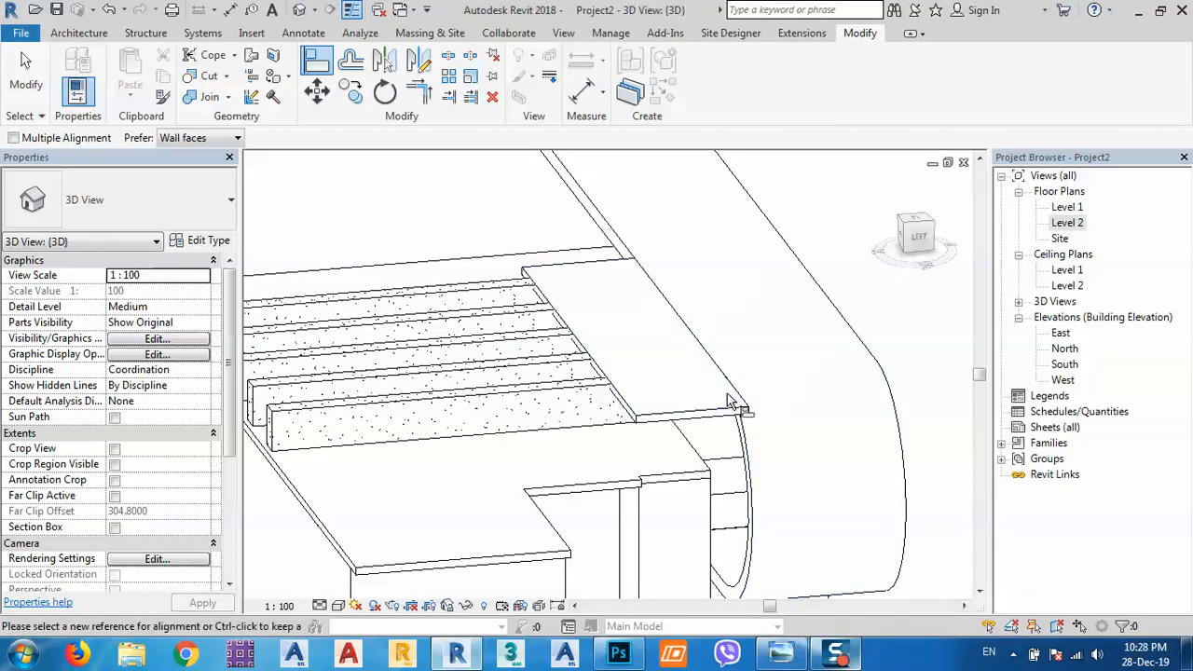
scroll(736, 415, "up", 2)
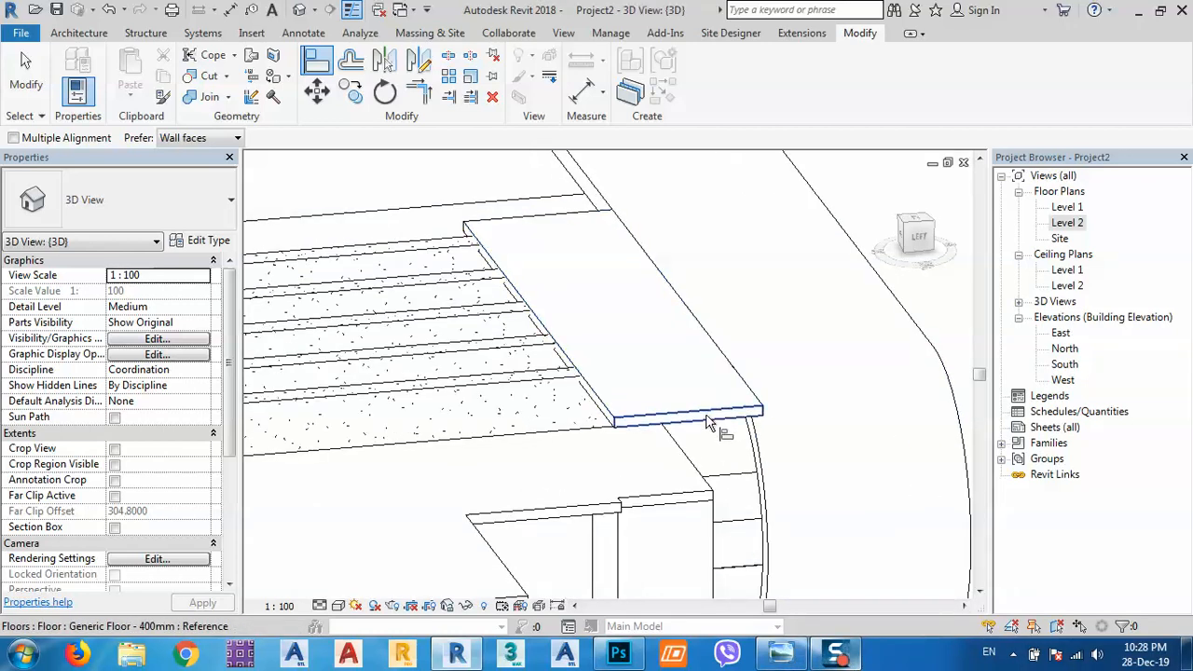
middle_click_drag(709, 422, 675, 453, "shift")
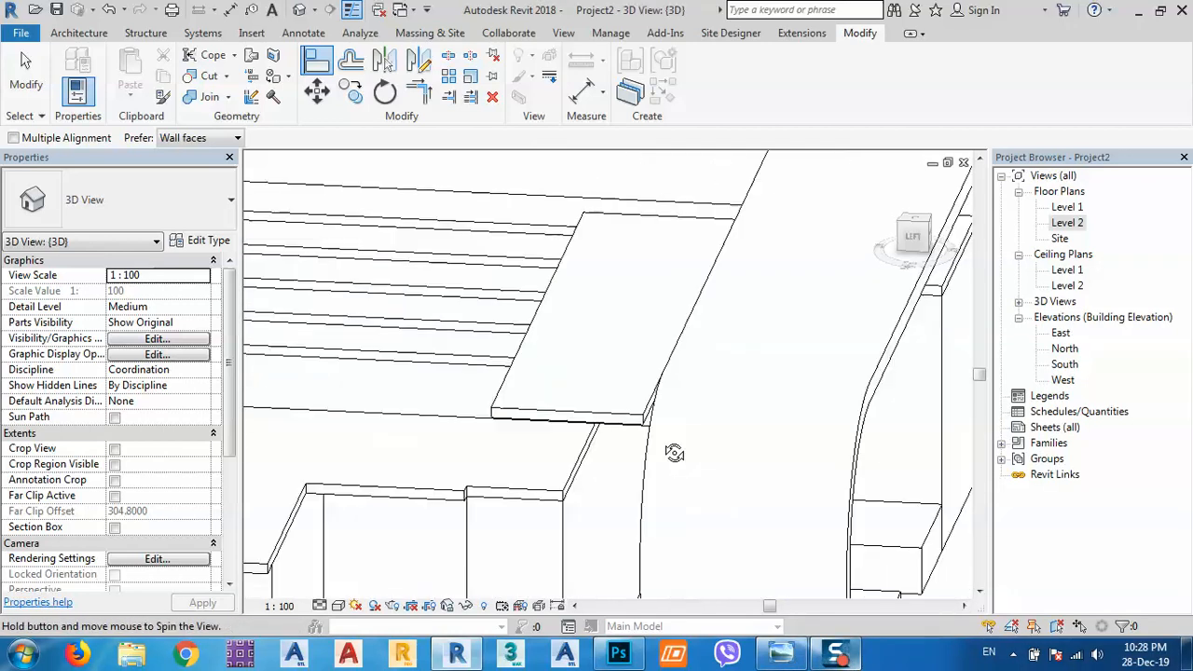
key("Escape")
Step: Edit the slab's boundary from the top view, nudging its west end line inward from the shell's curved end, and finish the sketch
left_click(556, 410)
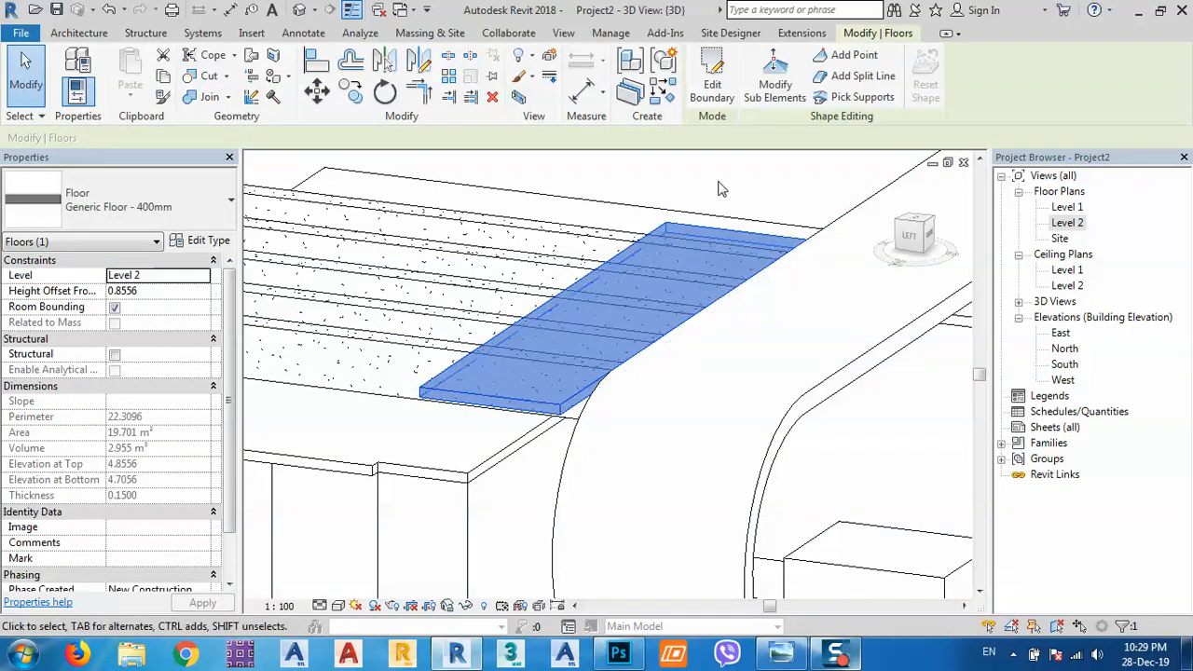
left_click(718, 92)
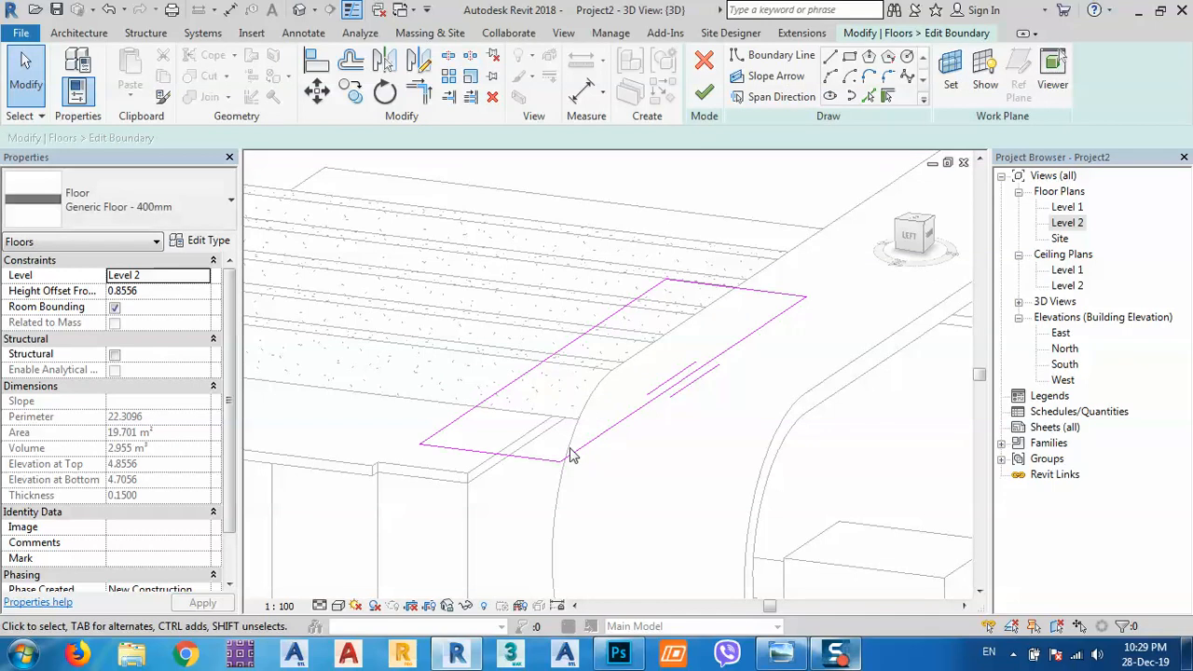
left_click(918, 220)
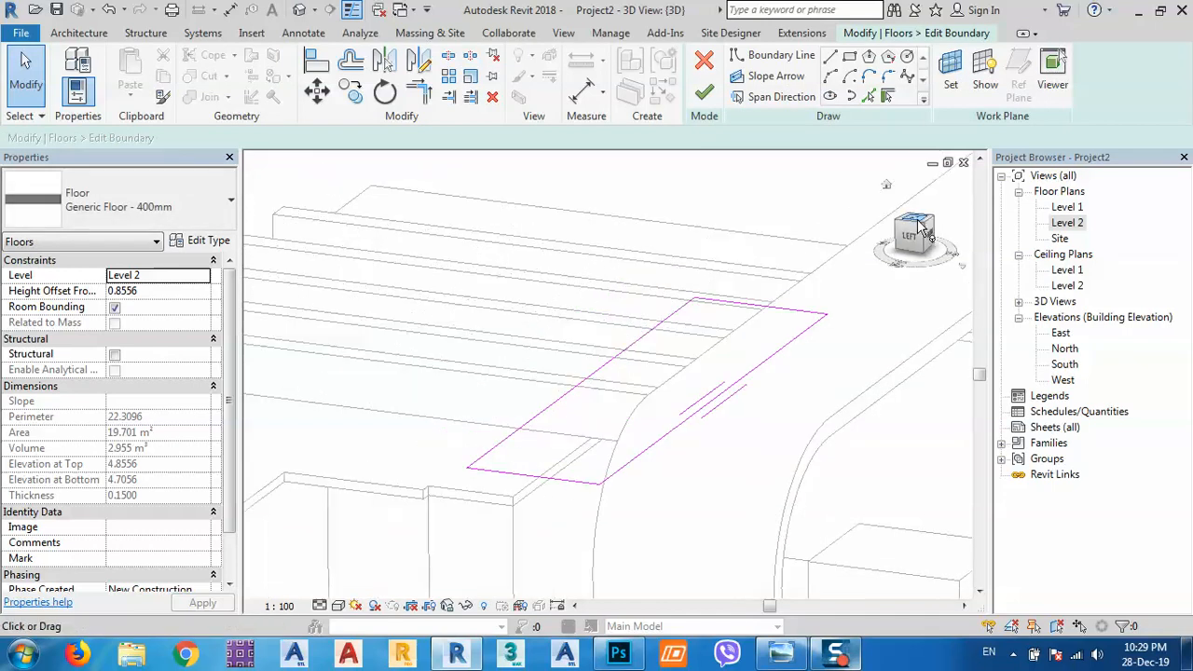
scroll(684, 519, "up", 5)
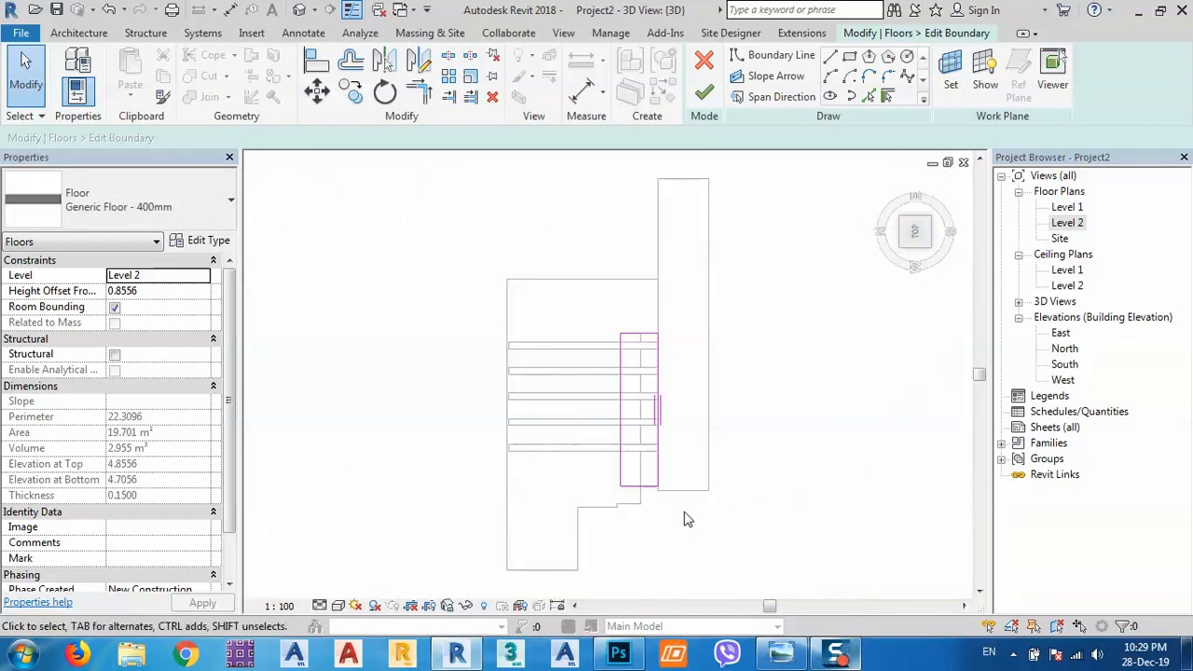
left_click(654, 471)
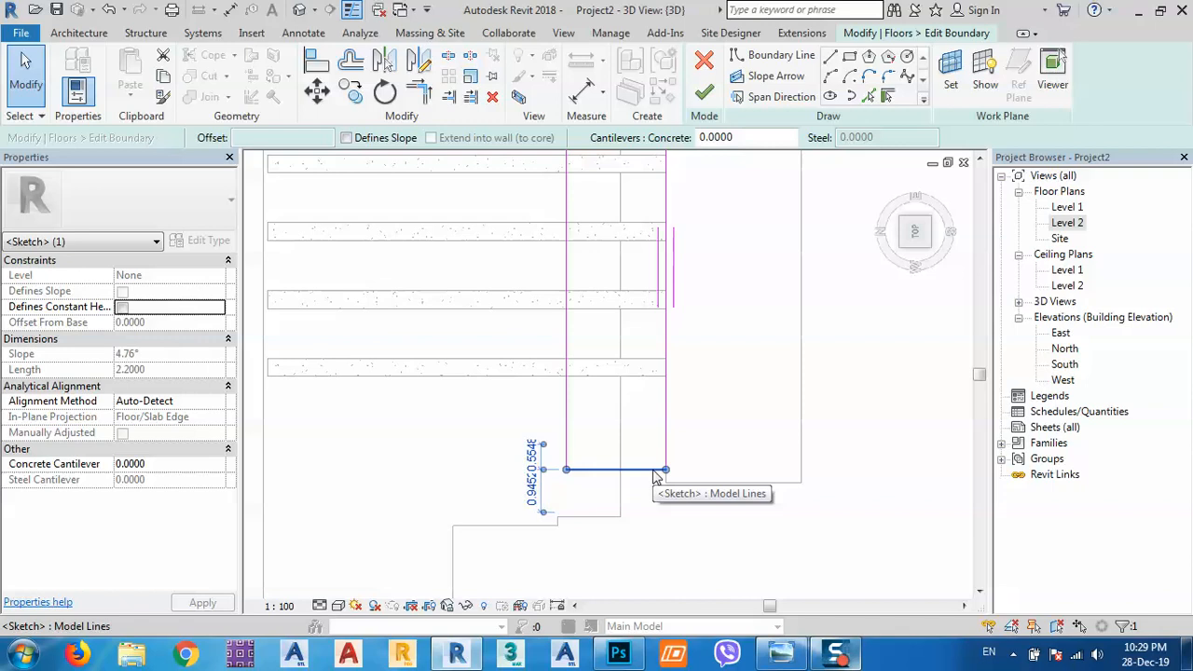
left_click_drag(654, 472, 651, 469)
key("Up")
key("Up")
key("Up")
key("Up")
key("Up")
key("Up")
key("Up")
key("Up")
key("Up")
key("Up")
key("Up")
key("Up")
key("Up")
key("Up")
key("Up")
key("Up")
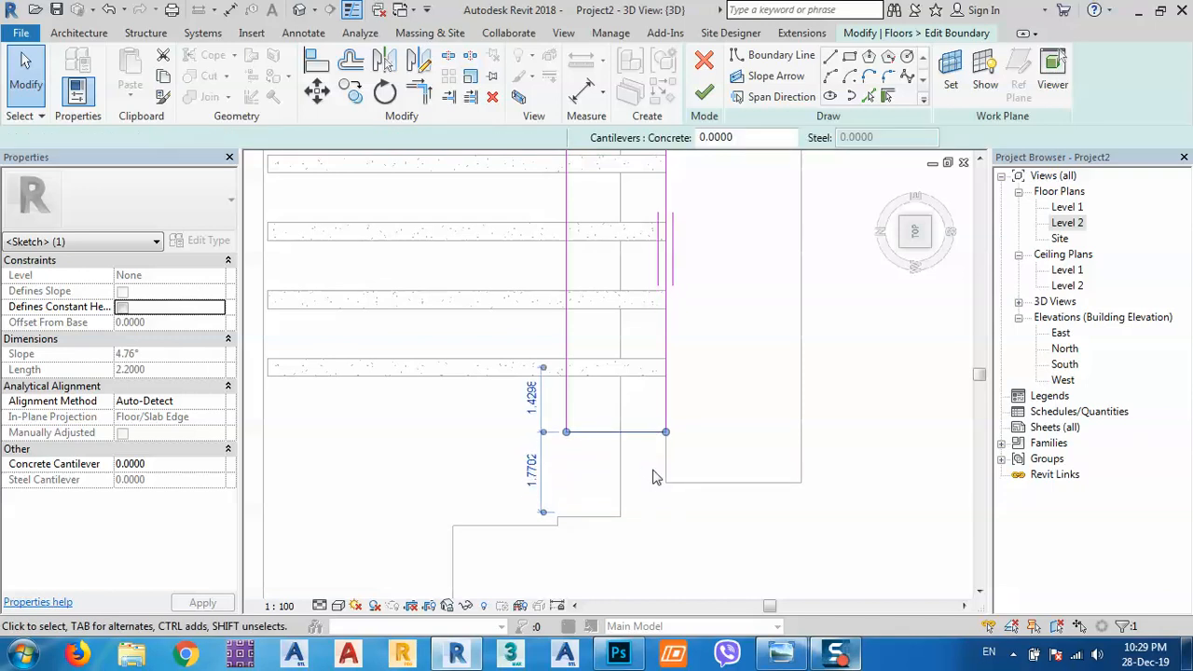
left_click(704, 92)
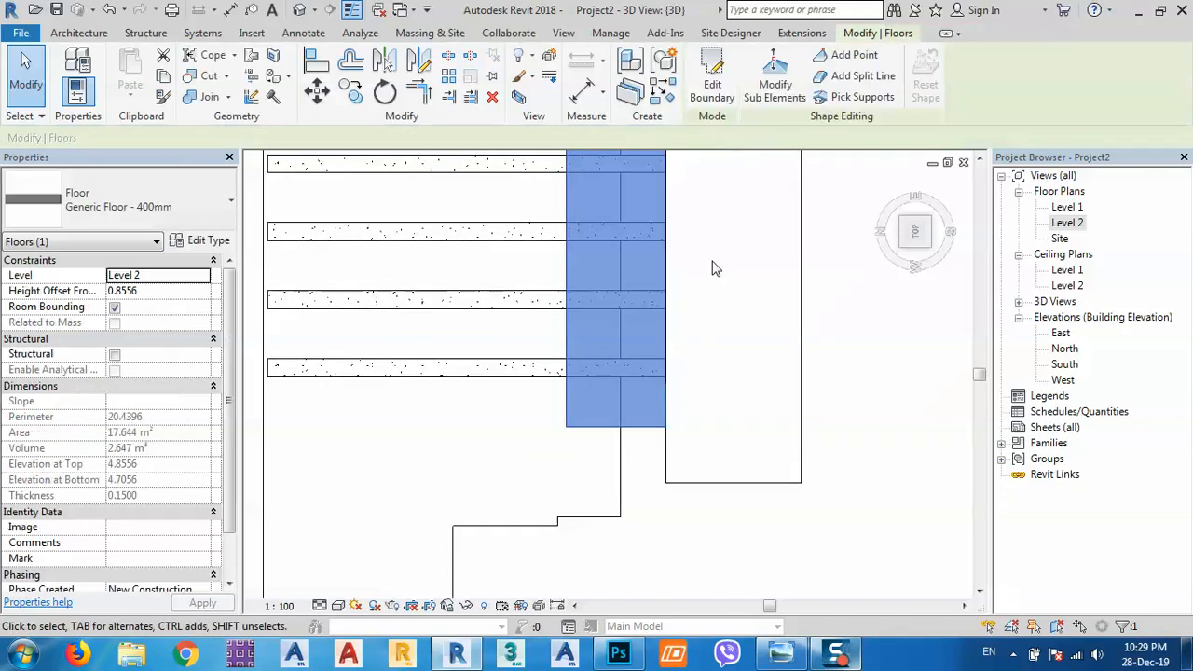
Step: Reopen the slab's boundary and nudge the west end line further inward toward the start of the shell's curve, finishing the sketch
middle_click_drag(701, 456, 533, 328, "shift")
scroll(519, 317, "up", 3)
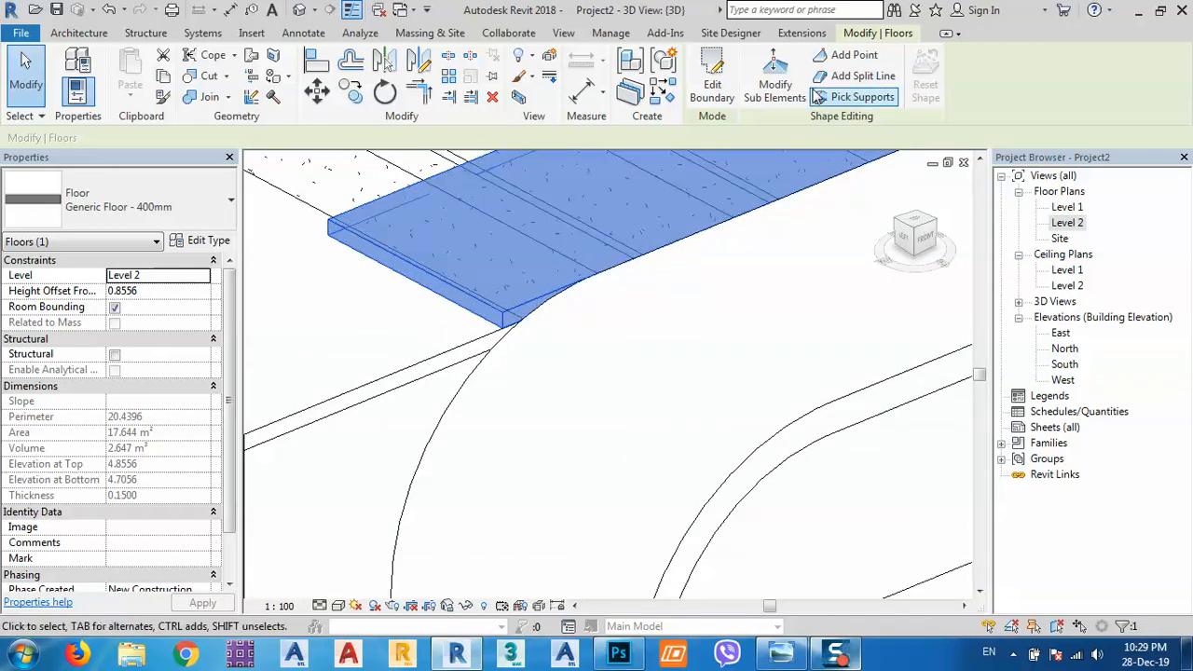
left_click(720, 89)
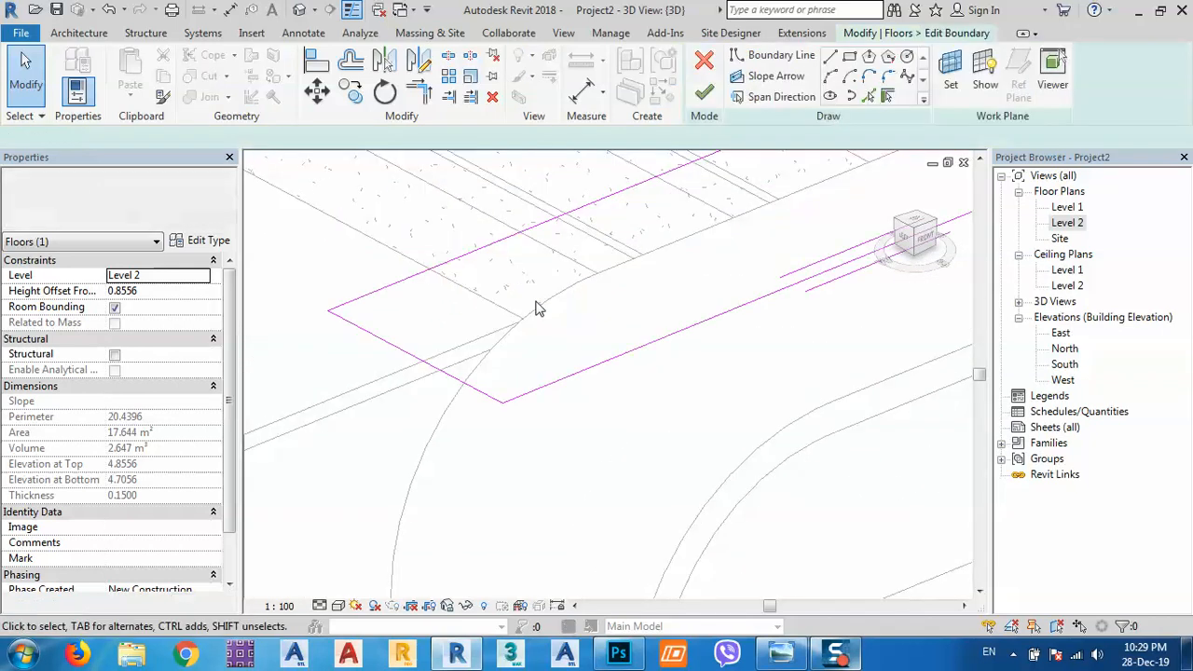
left_click(435, 369)
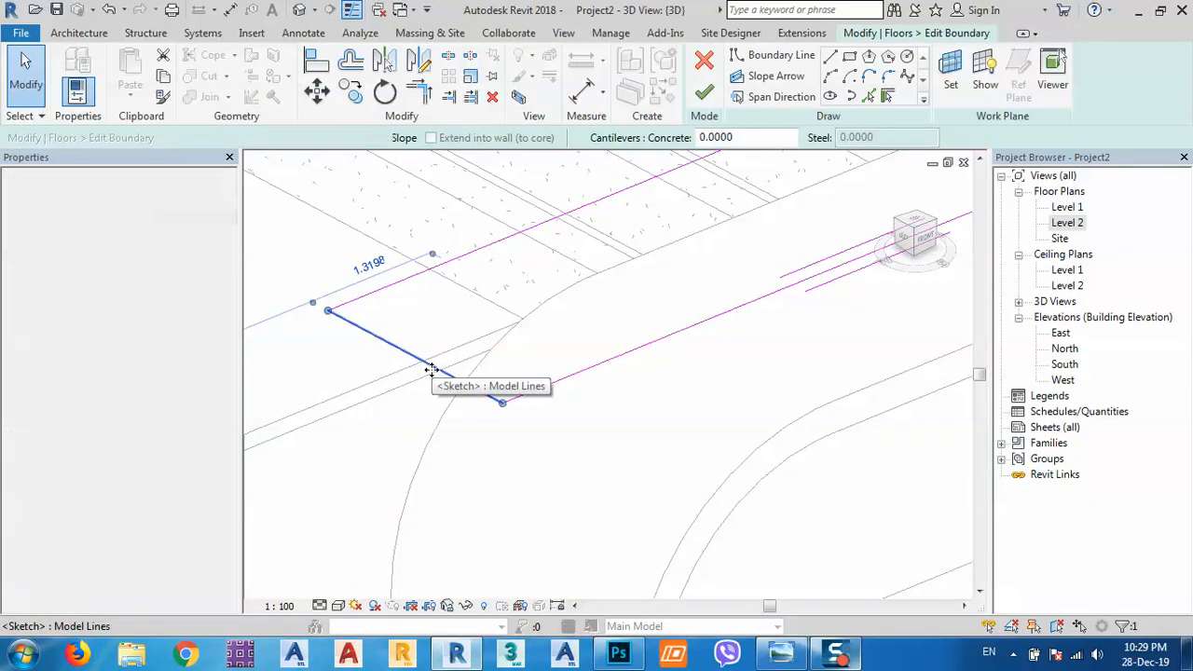
key("Right")
key("Right")
key("Right")
key("Right")
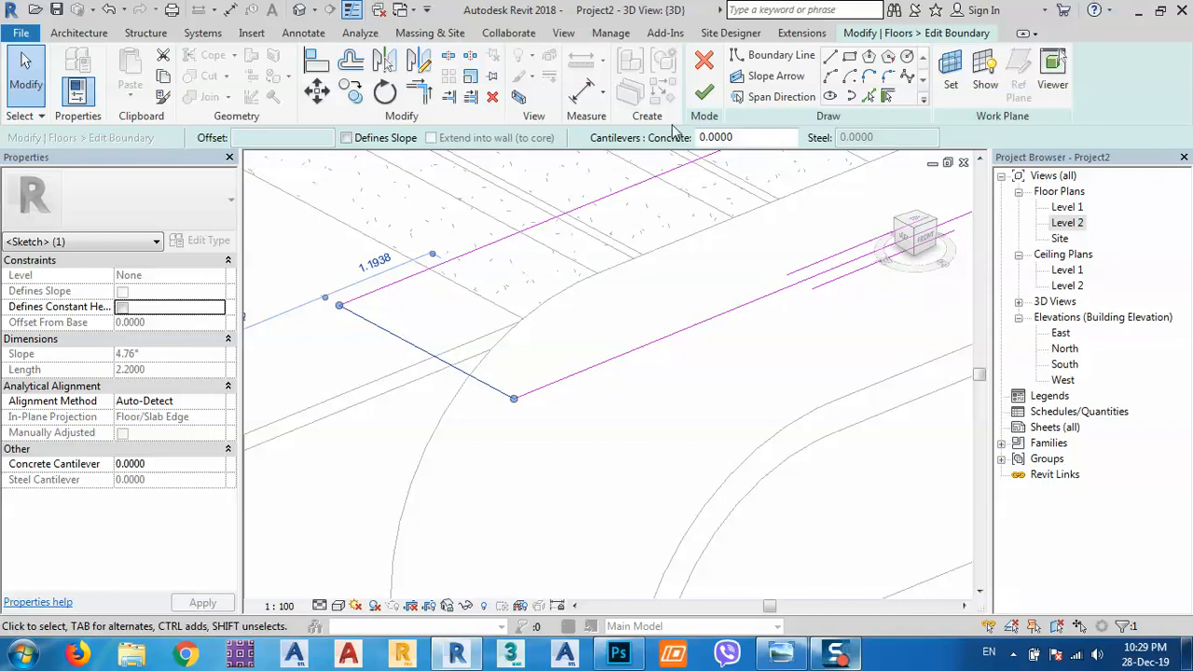
left_click(704, 93)
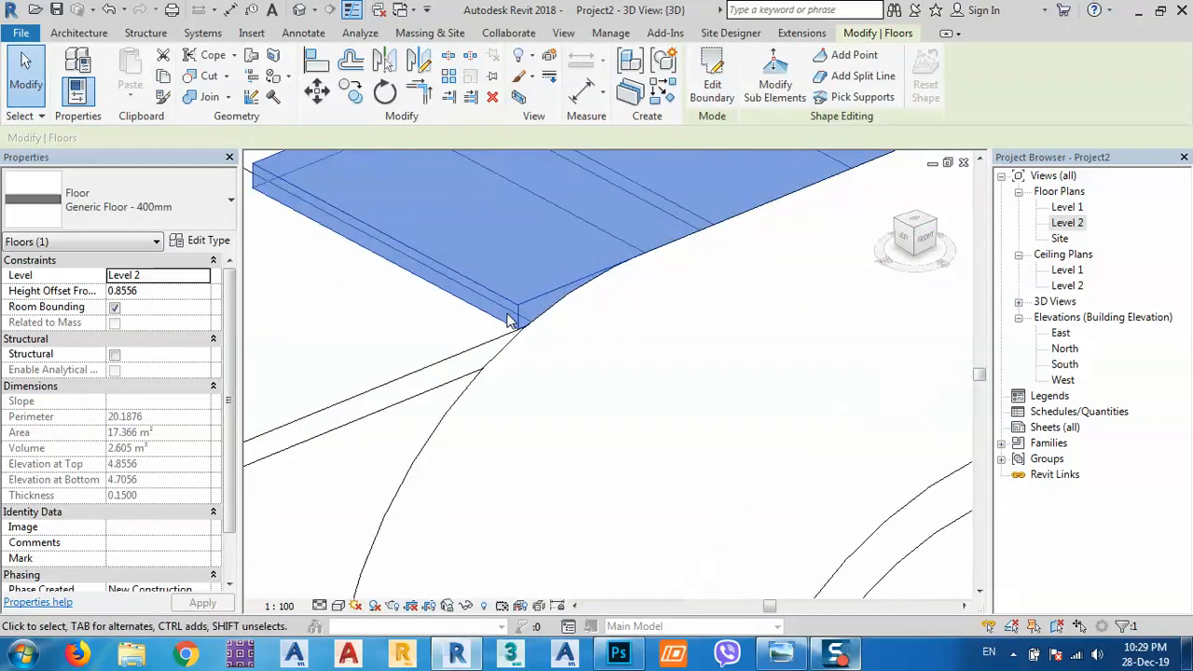
Step: Fine-tune the slab's west end line slightly further inward so its lower corner meets the shell's curve, and finish the boundary edit
scroll(508, 320, "down", 2)
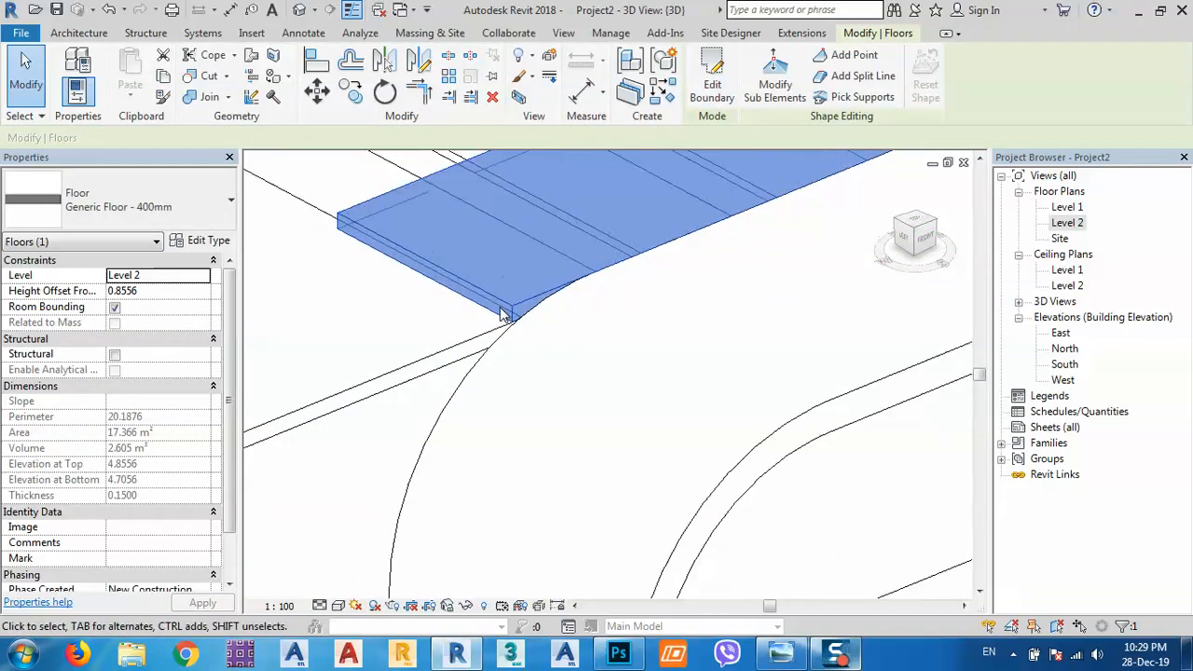
double_click(580, 210)
left_click(426, 353)
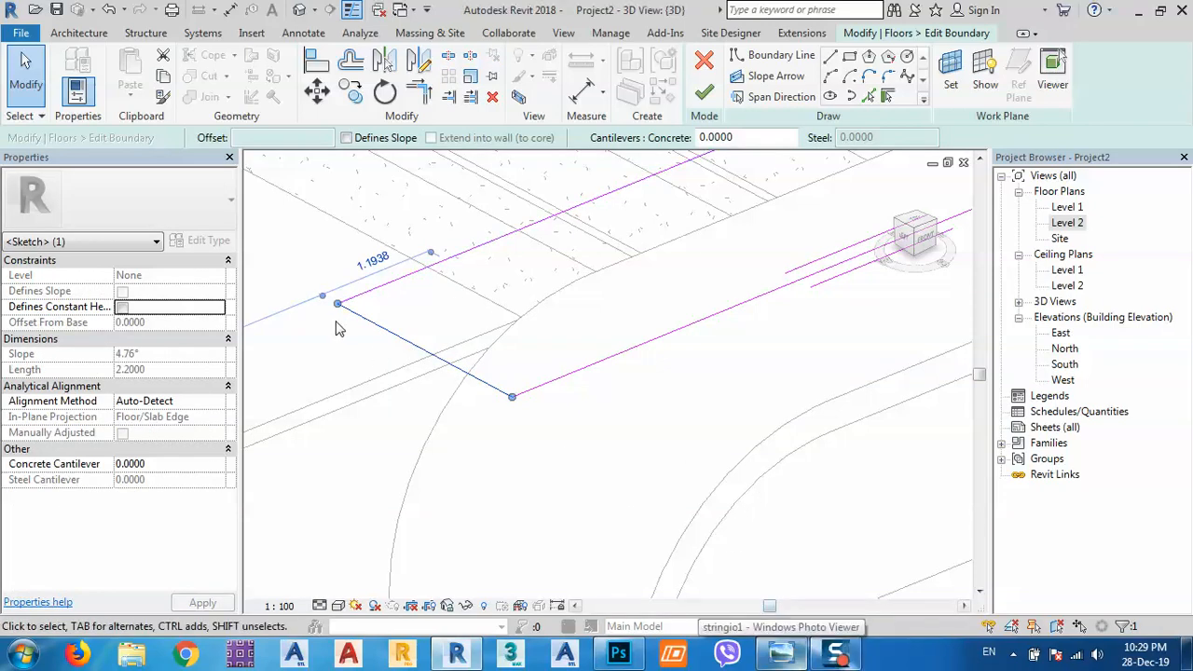
key("Right")
key("Right")
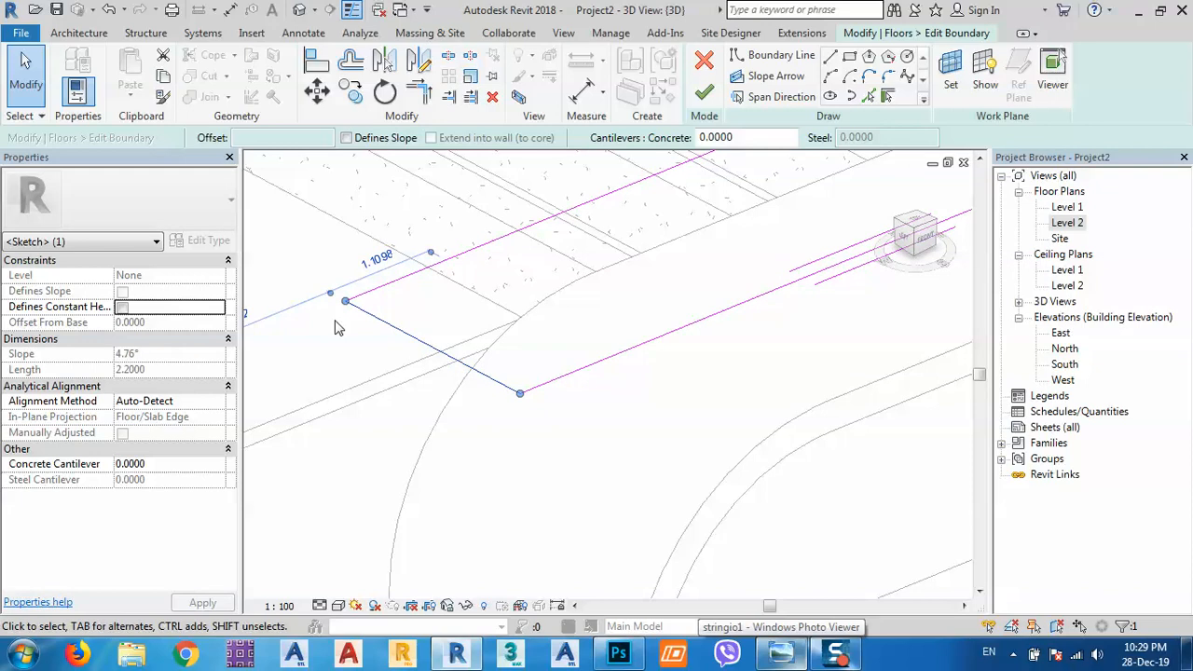
left_click(703, 92)
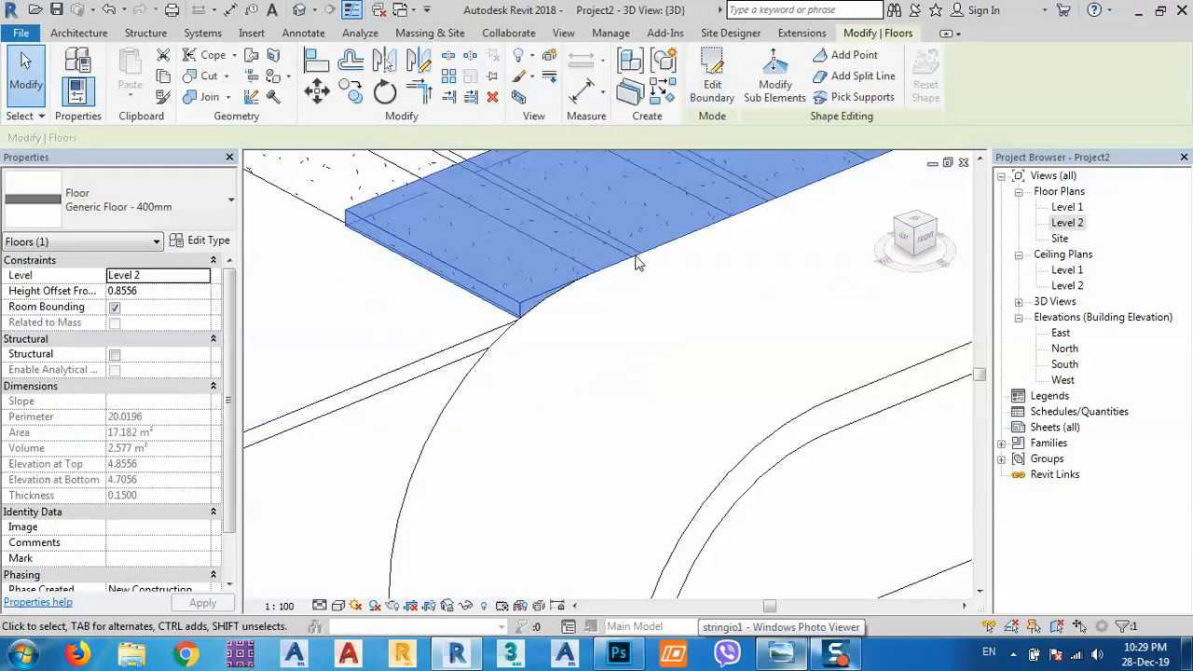
Step: Deselect the slab and switch to Windows Photo Viewer to compare the whole model with the reference photo
scroll(578, 331, "down", 5)
left_click(657, 433)
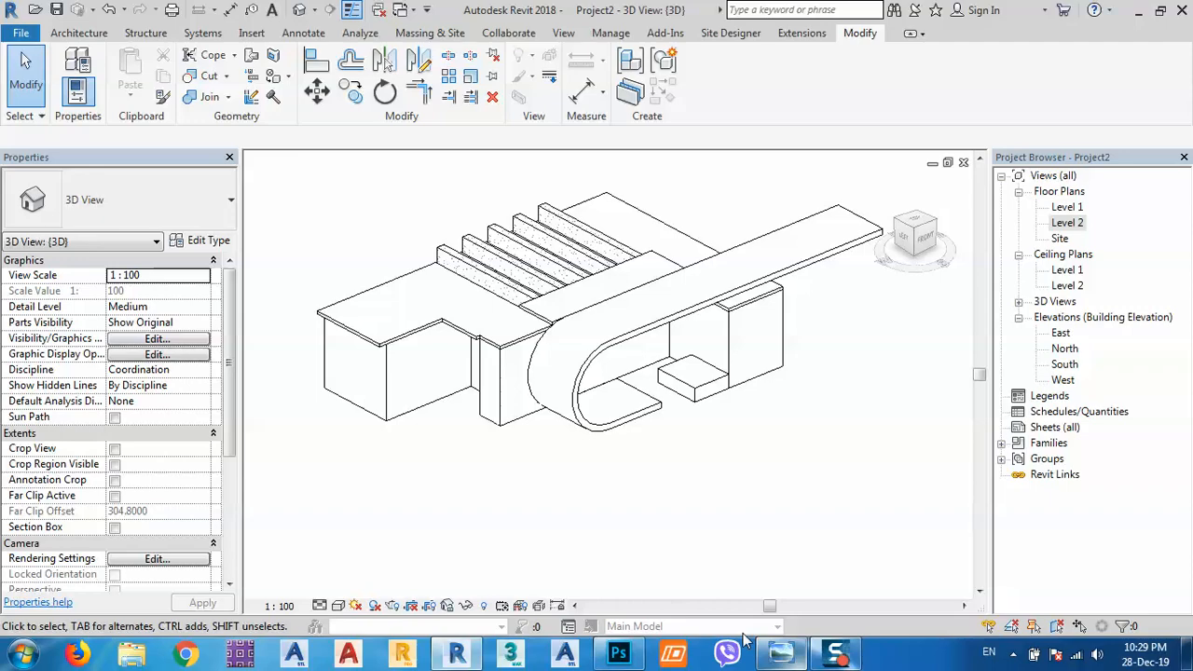
left_click(785, 657)
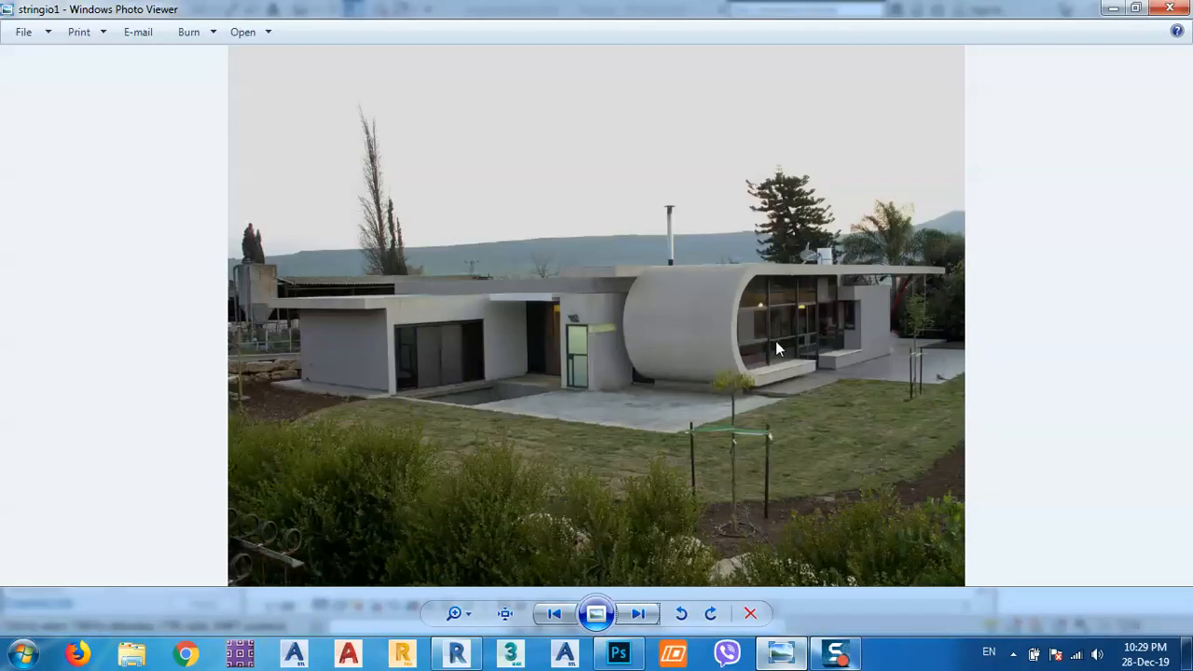
Step: Compare the model's roof slabs and curved shell with the next reference photo, then return to Revit
left_click(637, 614)
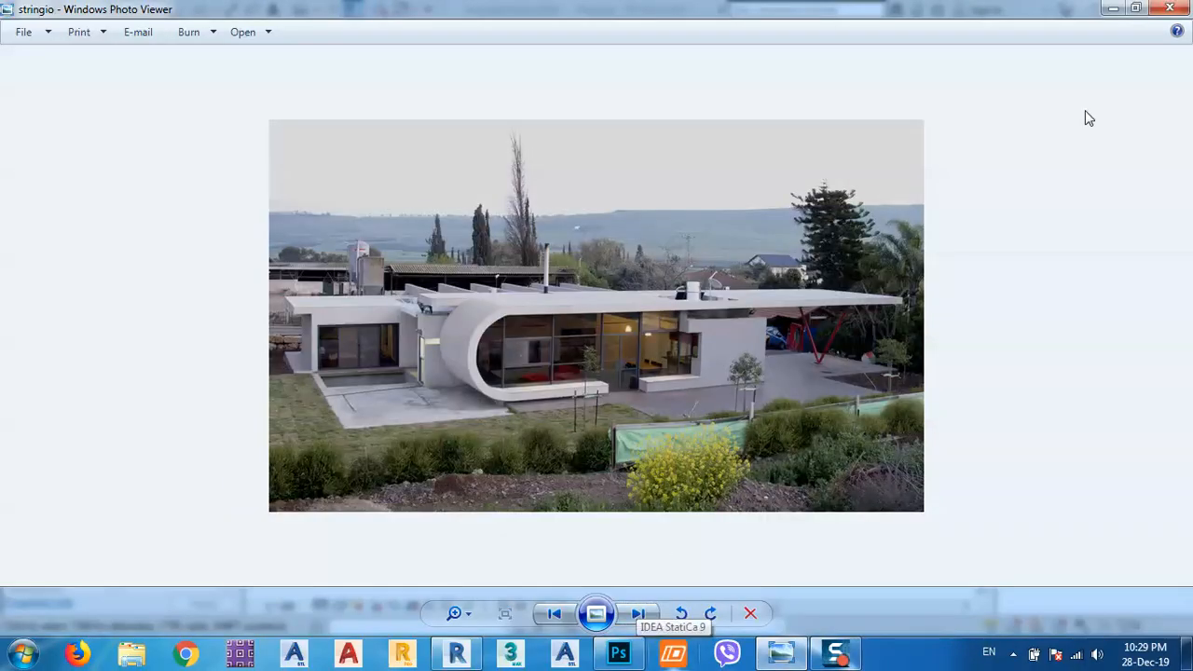
left_click(1114, 10)
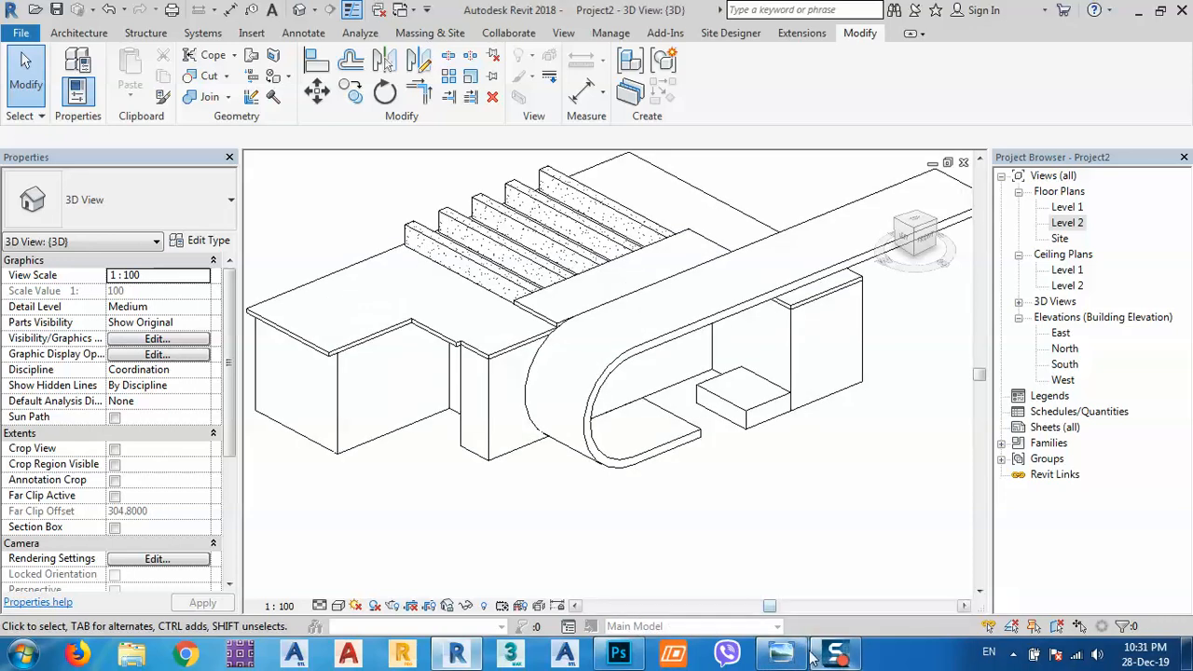
left_click(783, 655)
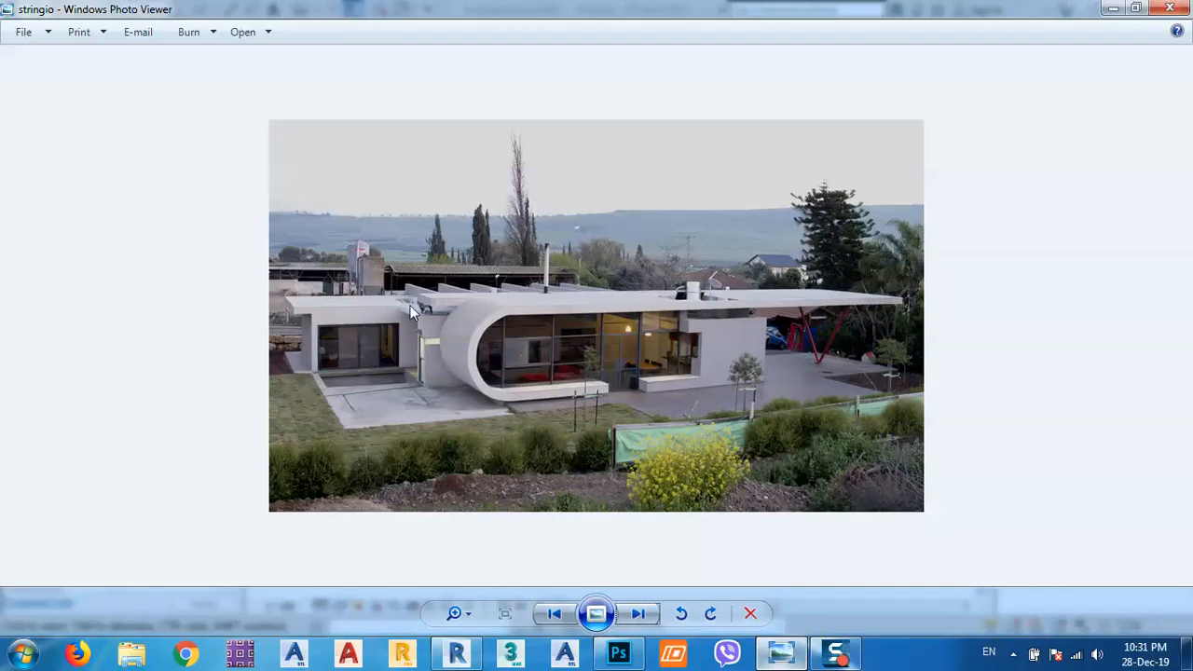
left_click(1114, 9)
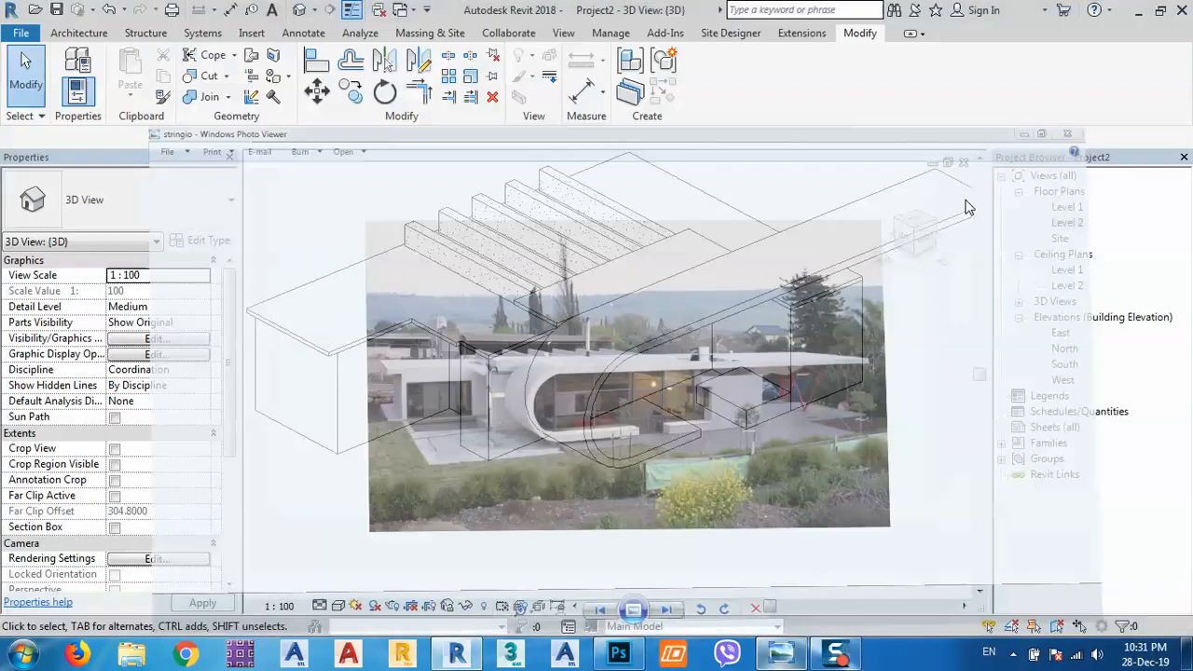
Step: Edit the boundary of the narrow roof slab beside the curved shell, moving its west end line outward past the shell's curve, and finish the sketch
left_click(548, 320)
double_click(548, 320)
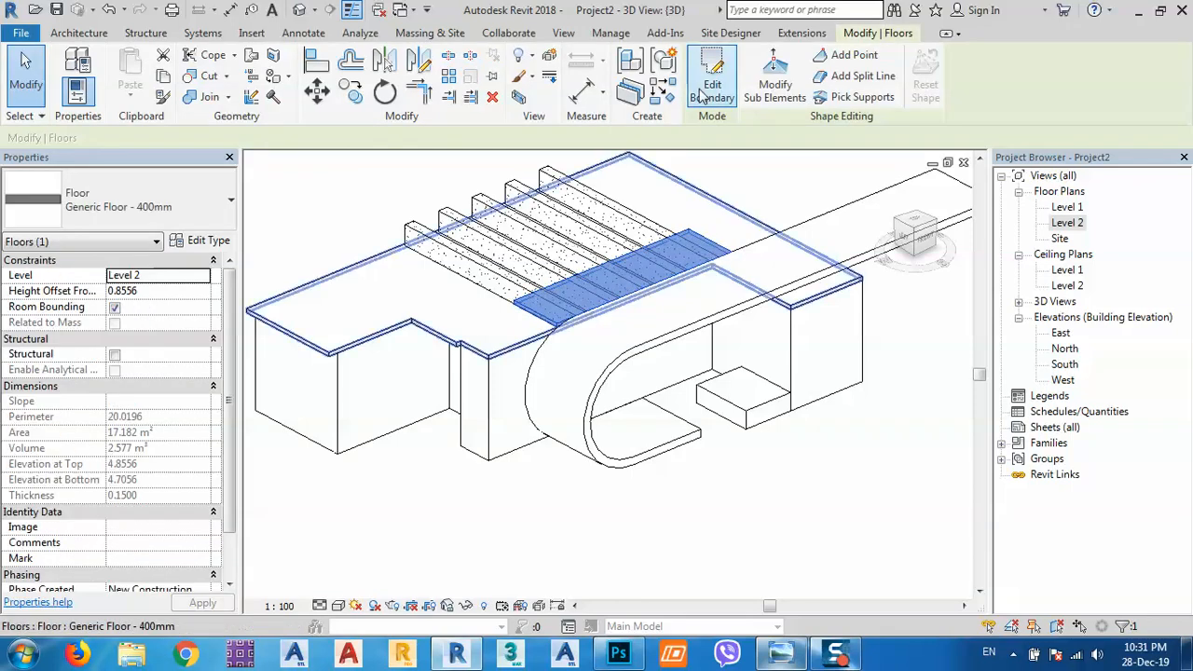
left_click(538, 341)
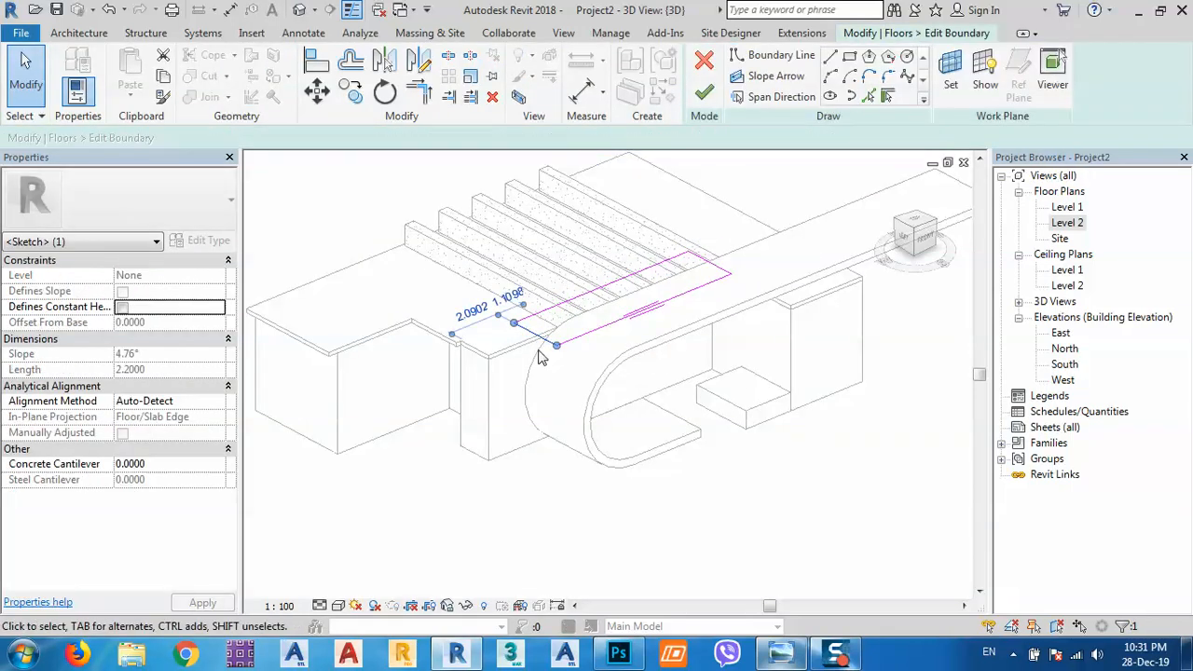
left_click_drag(537, 351, 544, 362)
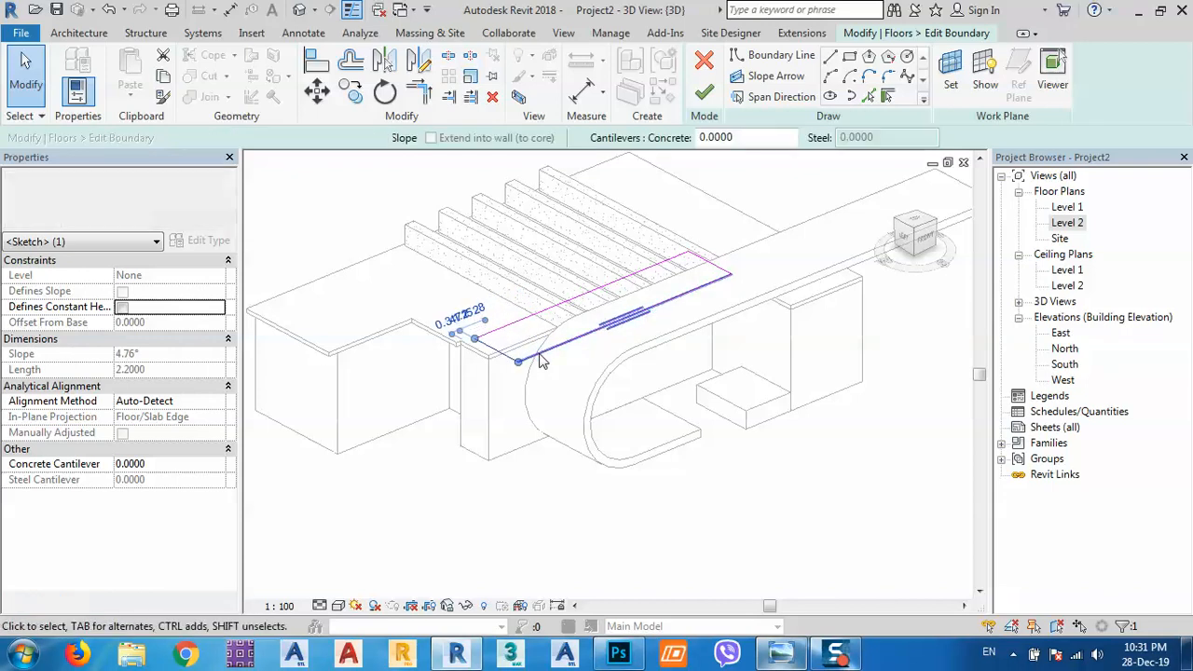
left_click(704, 90)
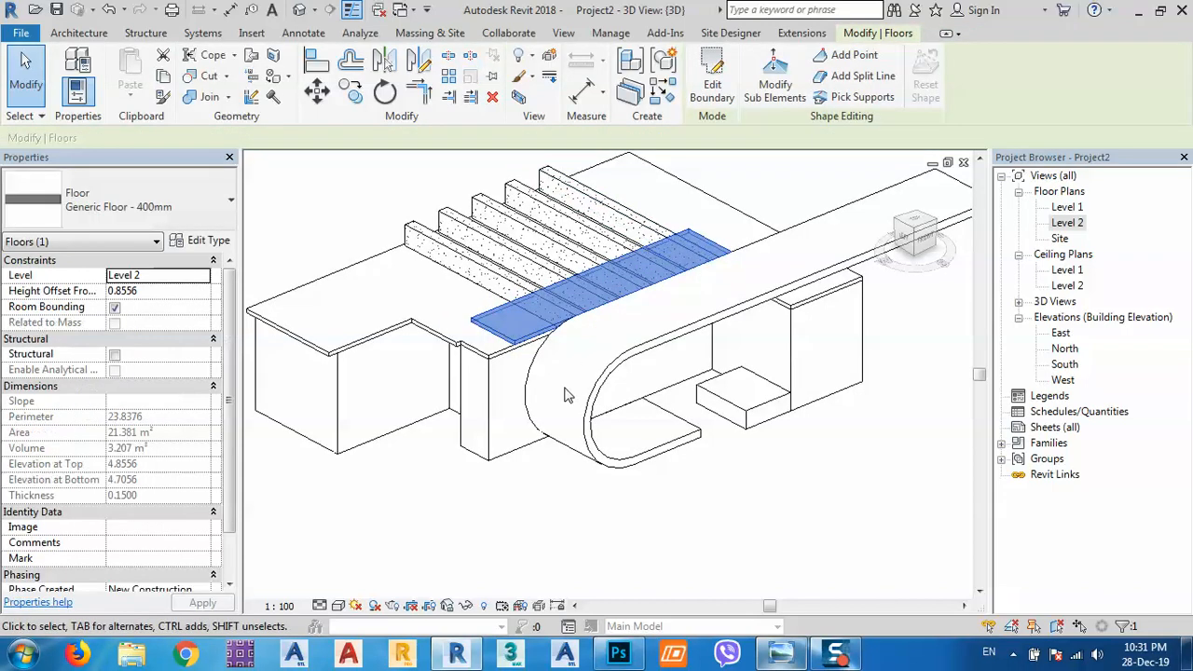
left_click(732, 529)
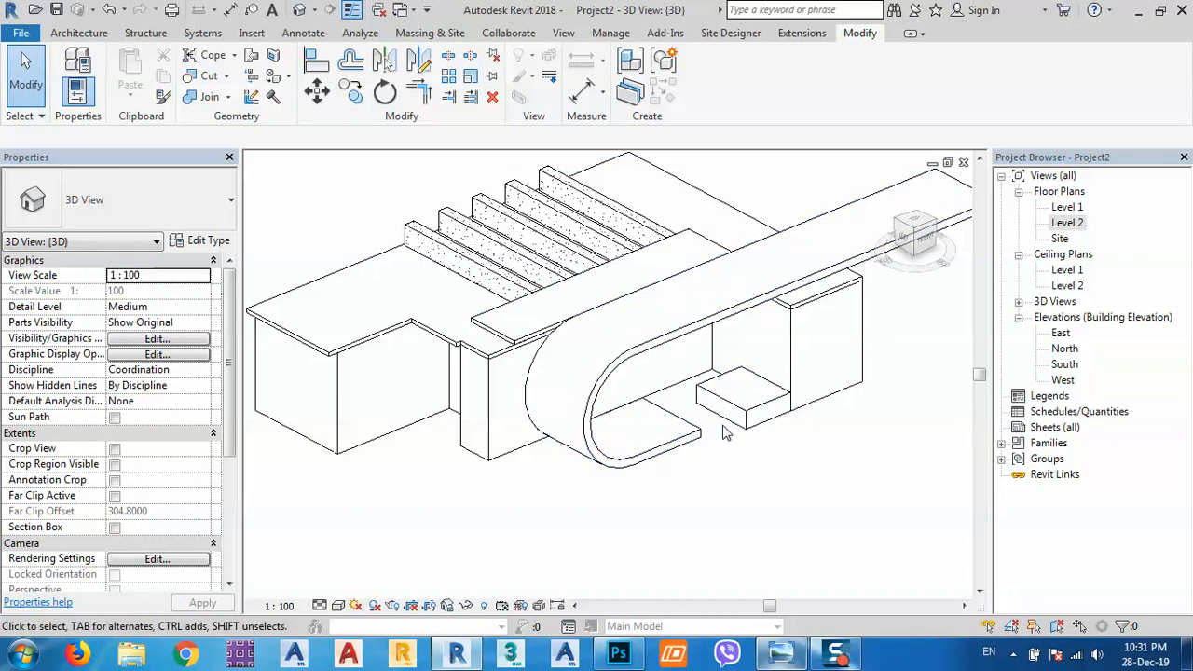
Step: On the Level 1 plan, draw a Storefront curtain wall about 8.5 m long from the east block's side wall westward to the shell's curved end
double_click(1067, 209)
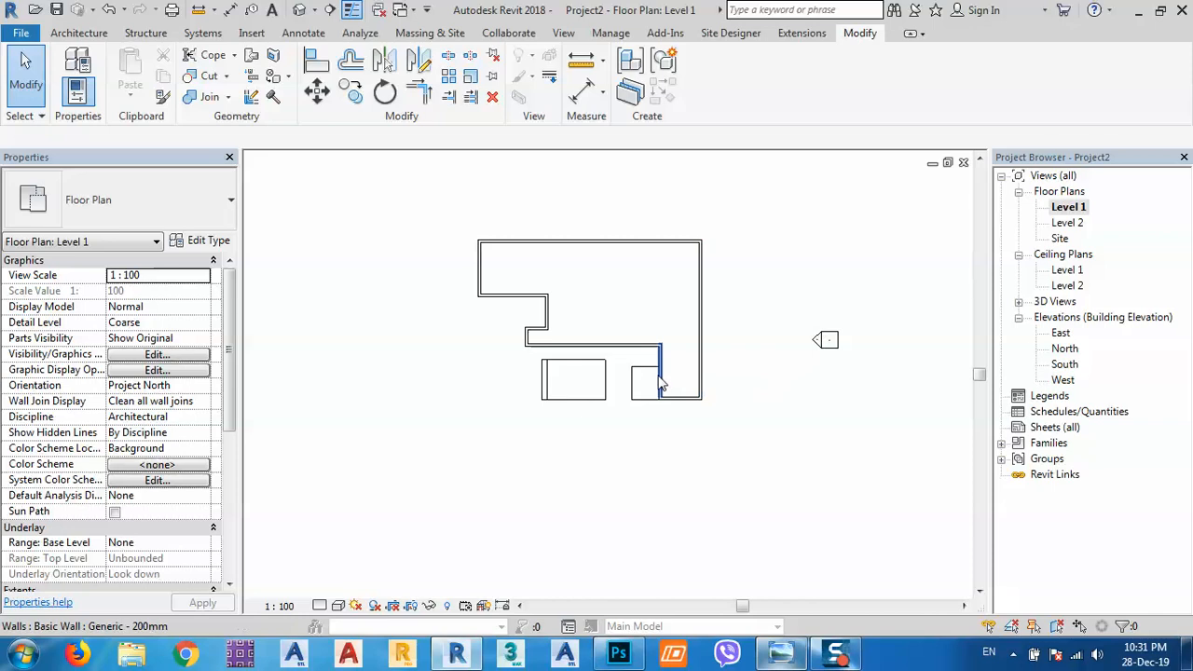
scroll(594, 398, "up", 1)
left_click(80, 33)
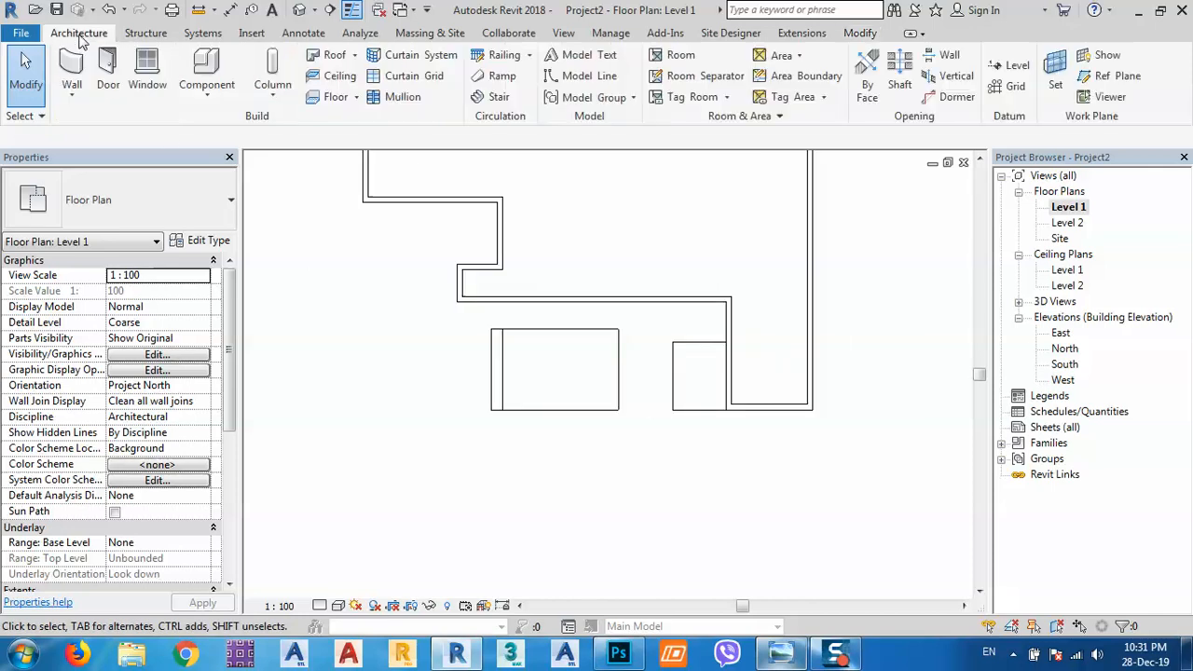
left_click(79, 70)
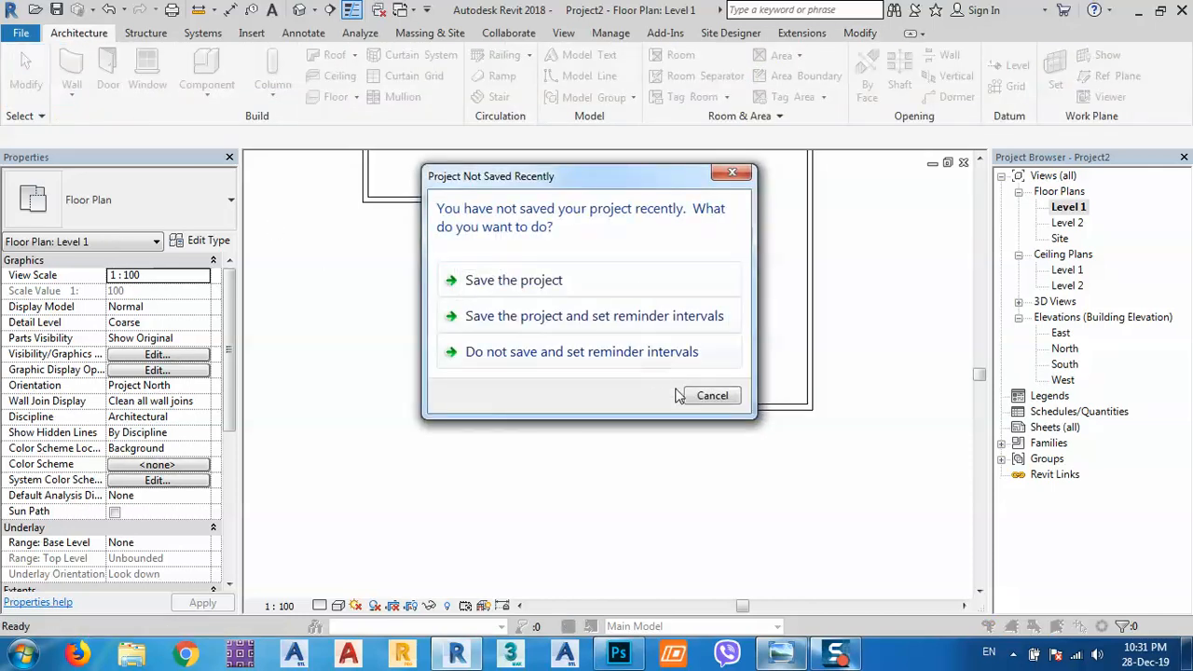
left_click(704, 398)
left_click(191, 212)
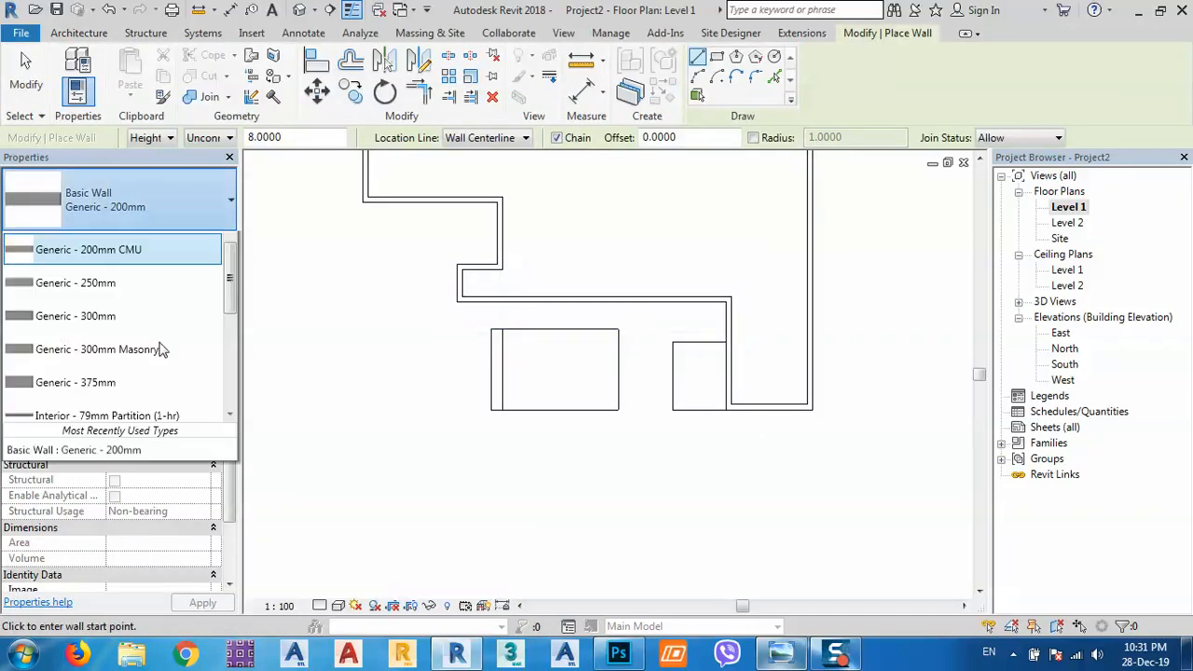
scroll(122, 434, "down", 2)
scroll(84, 447, "down", 2)
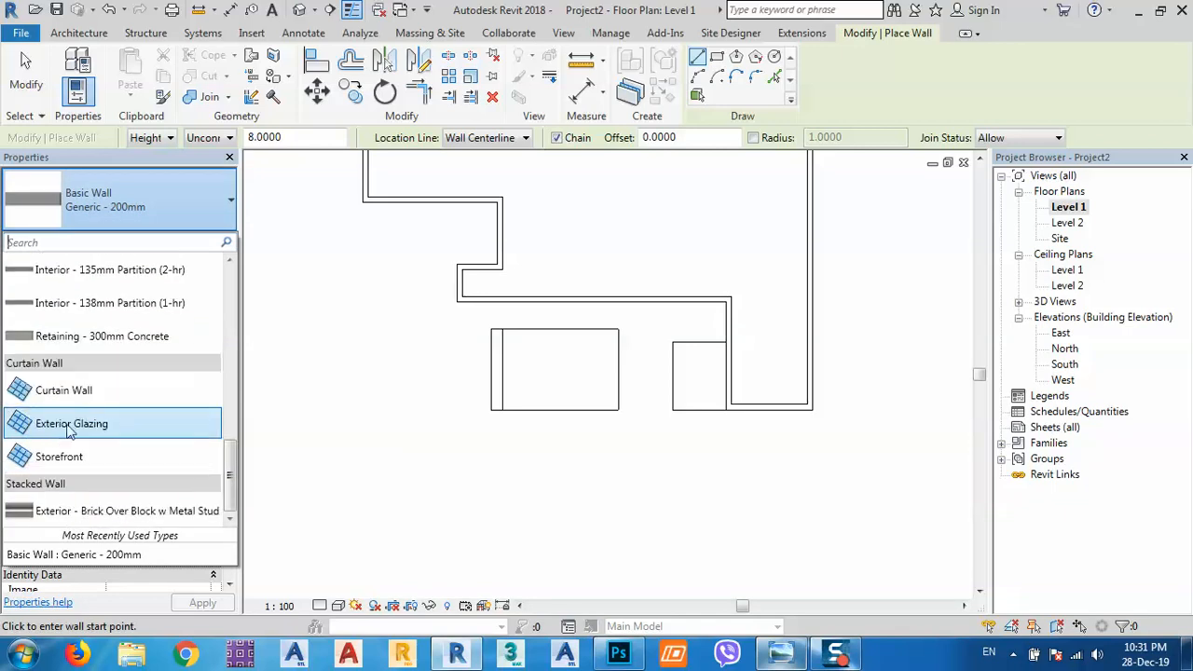
left_click(49, 458)
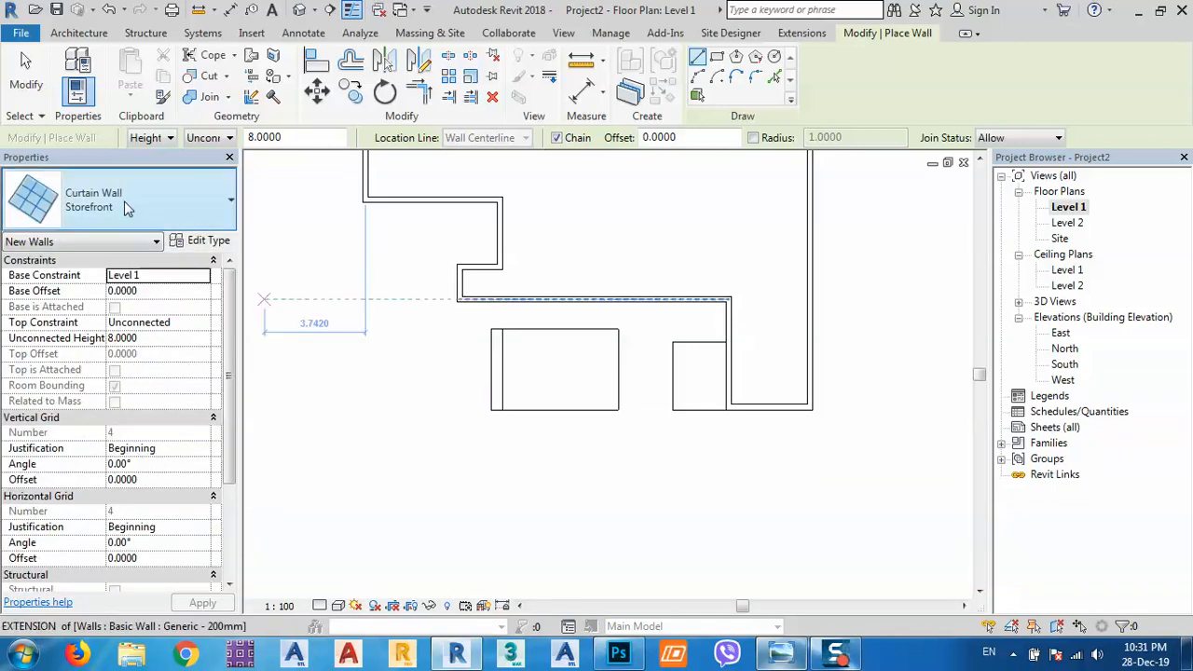
scroll(709, 383, "up", 1)
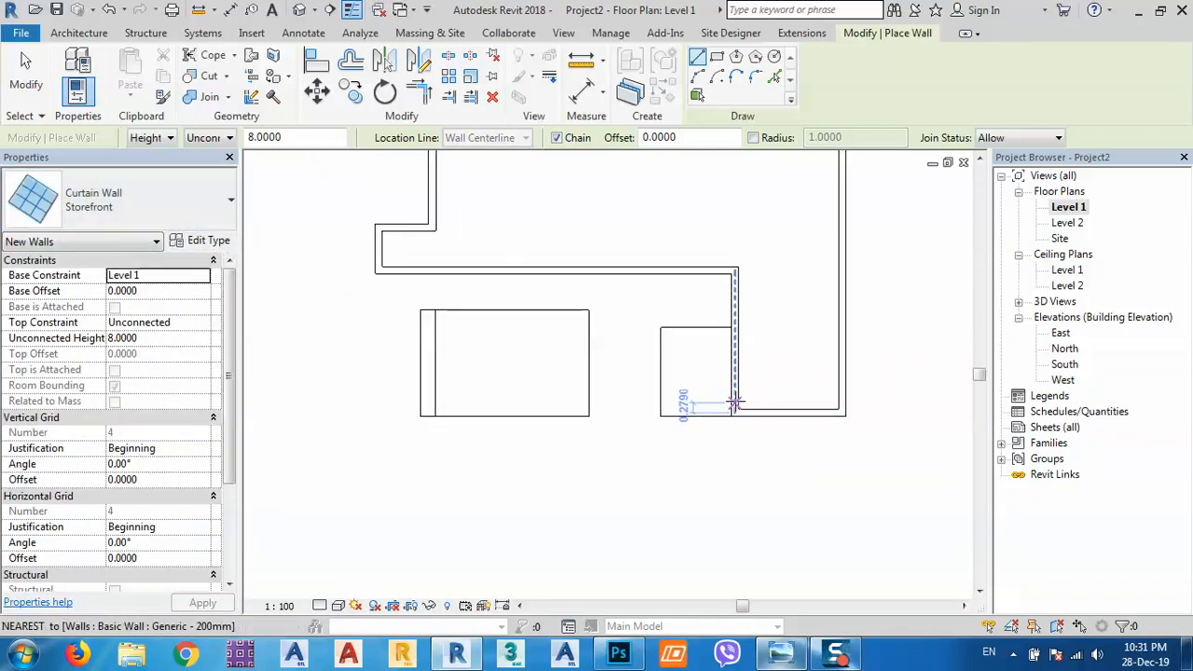
left_click(733, 396)
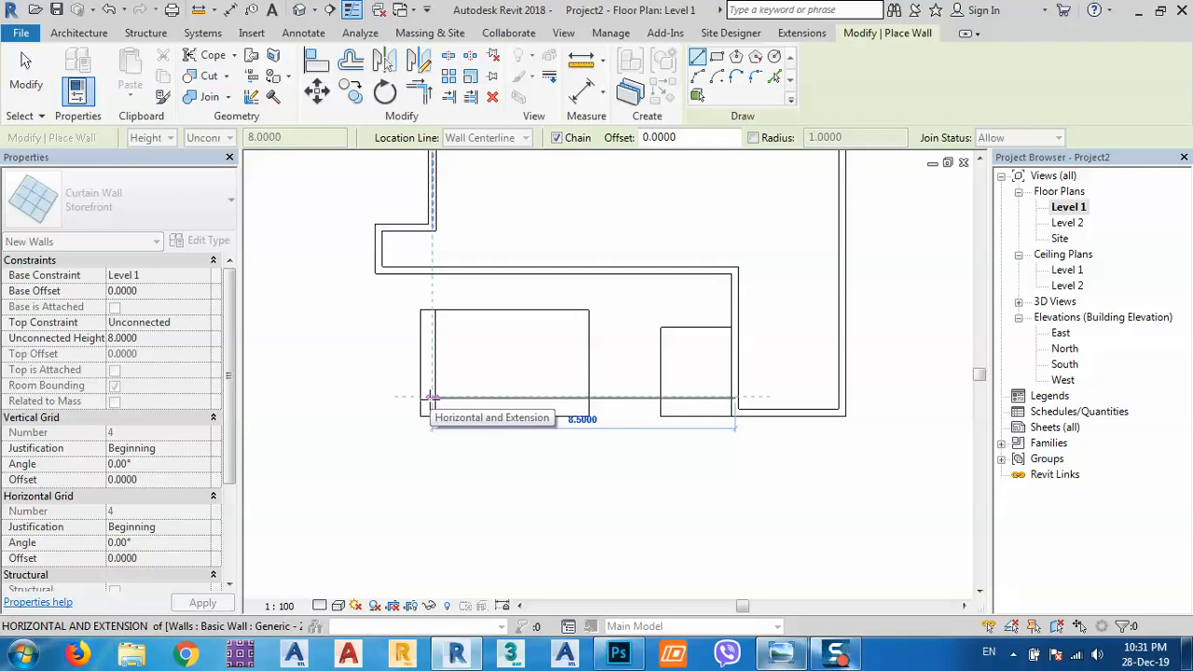
left_click(431, 396)
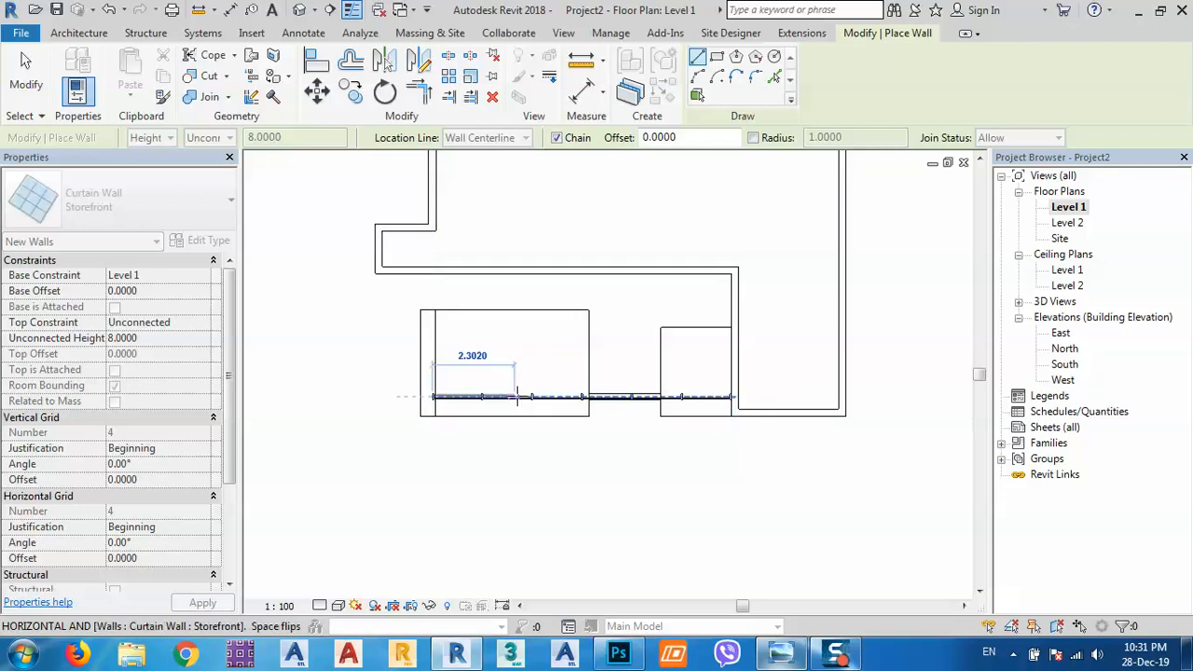
key("Escape")
key("Escape")
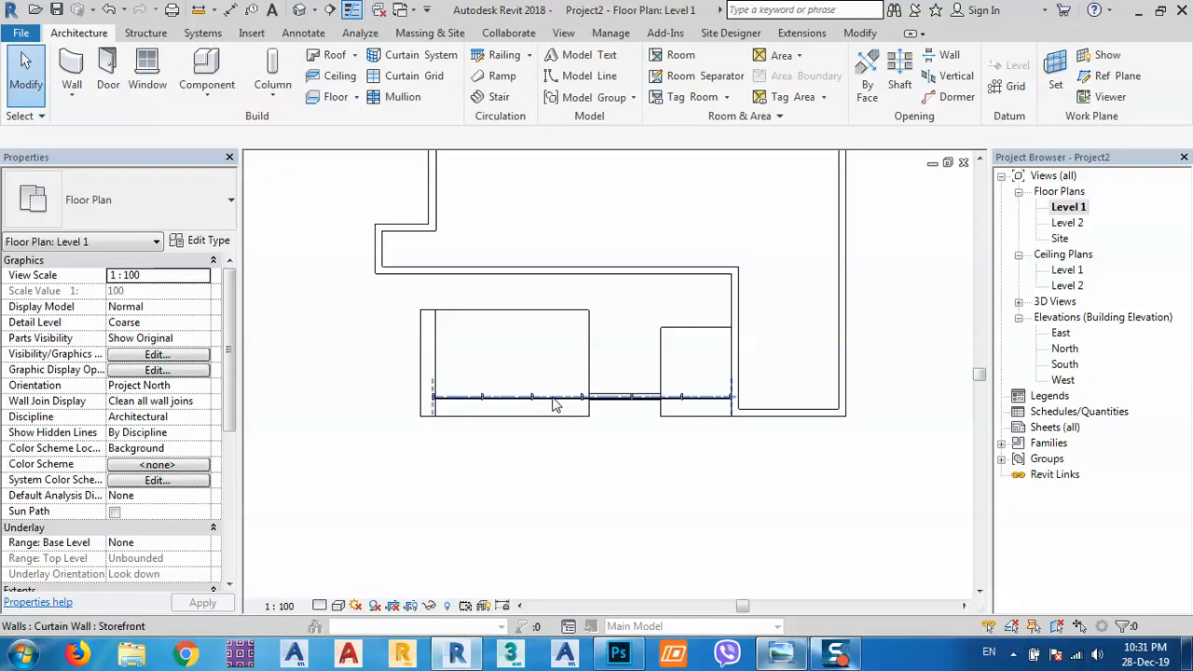
Step: Set the curtain wall's top constraint to Up to level: Level 2
left_click(553, 398)
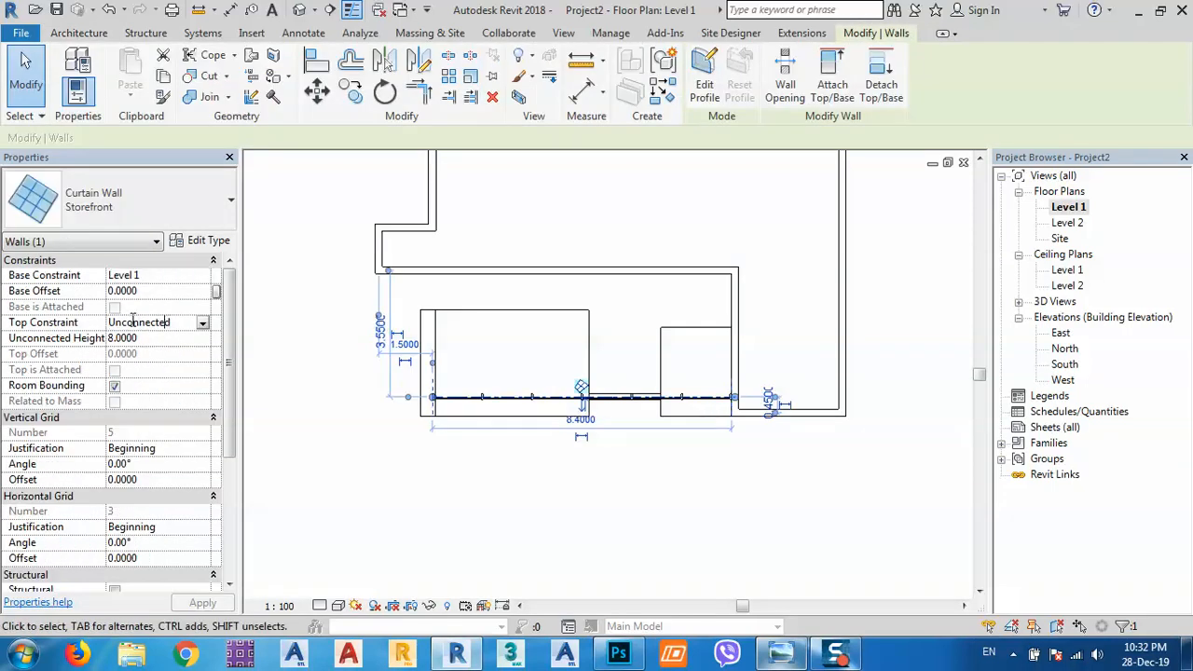
left_click(204, 324)
left_click(183, 364)
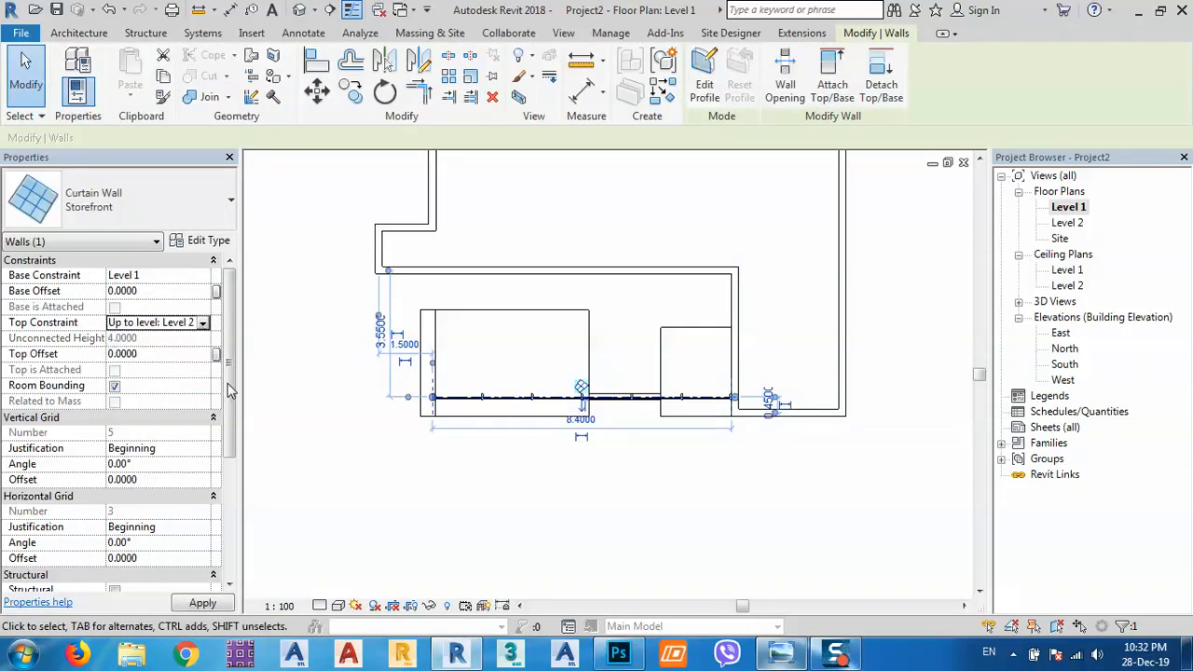
left_click(482, 504)
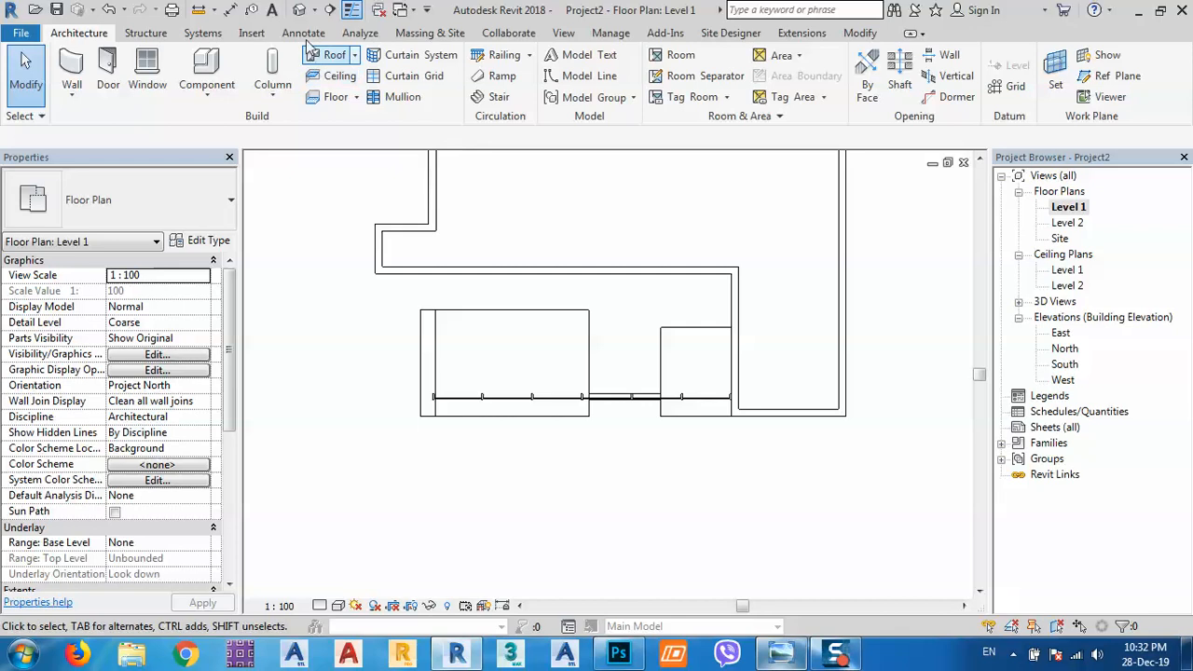
Step: Edit the curtain wall's profile in the front 3D view and delete its bottom, west and top lines, keeping the east line
left_click(299, 9)
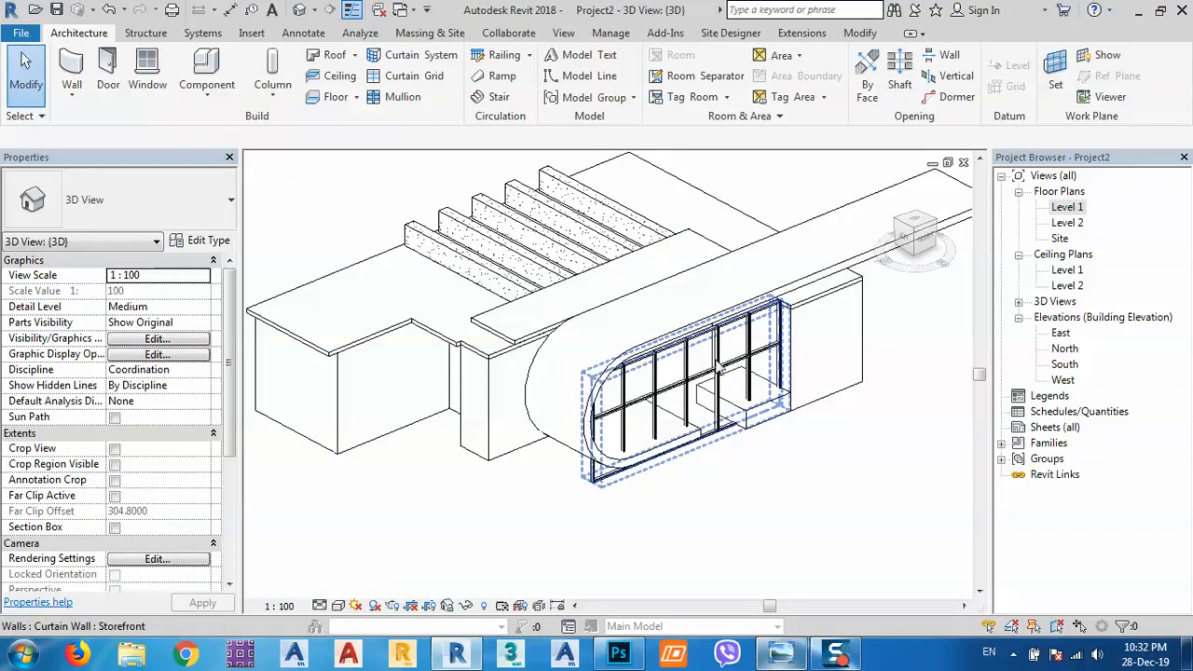
middle_click_drag(708, 377, 689, 450, "shift")
left_click(689, 450)
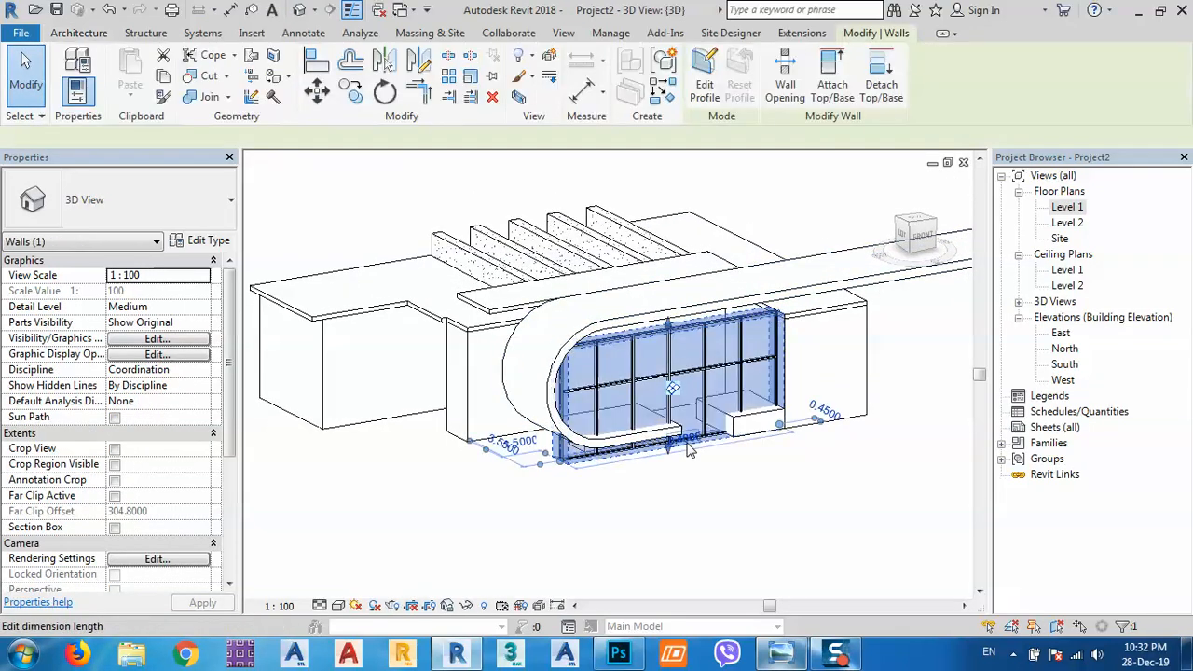
left_click(705, 88)
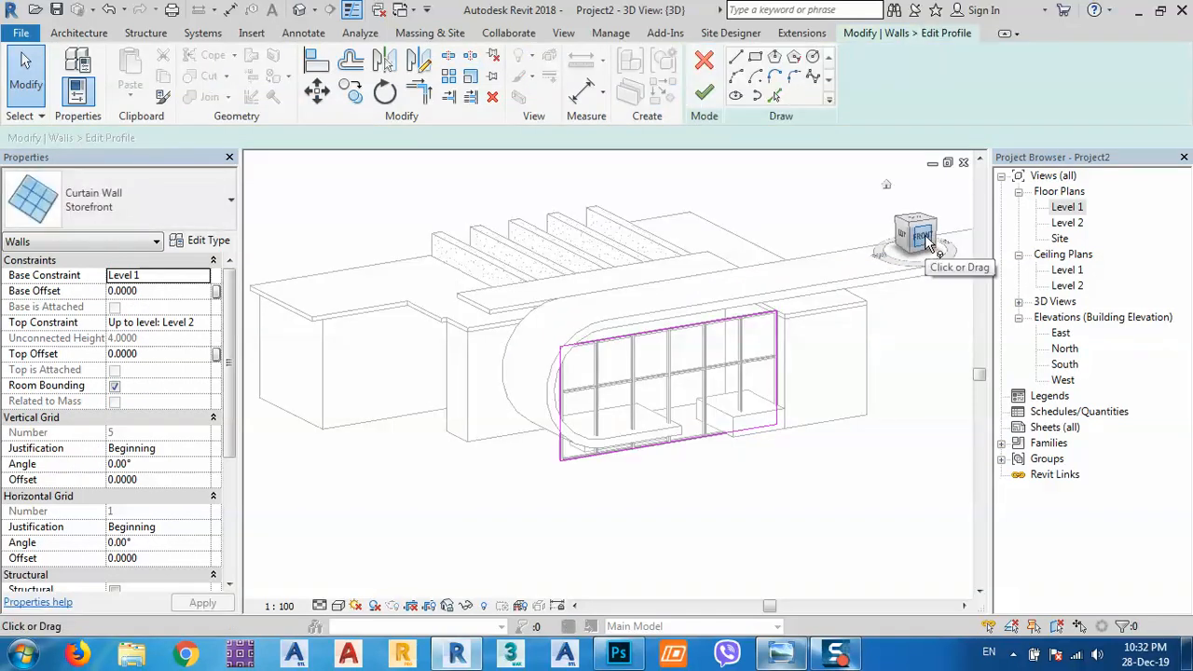
left_click(921, 237)
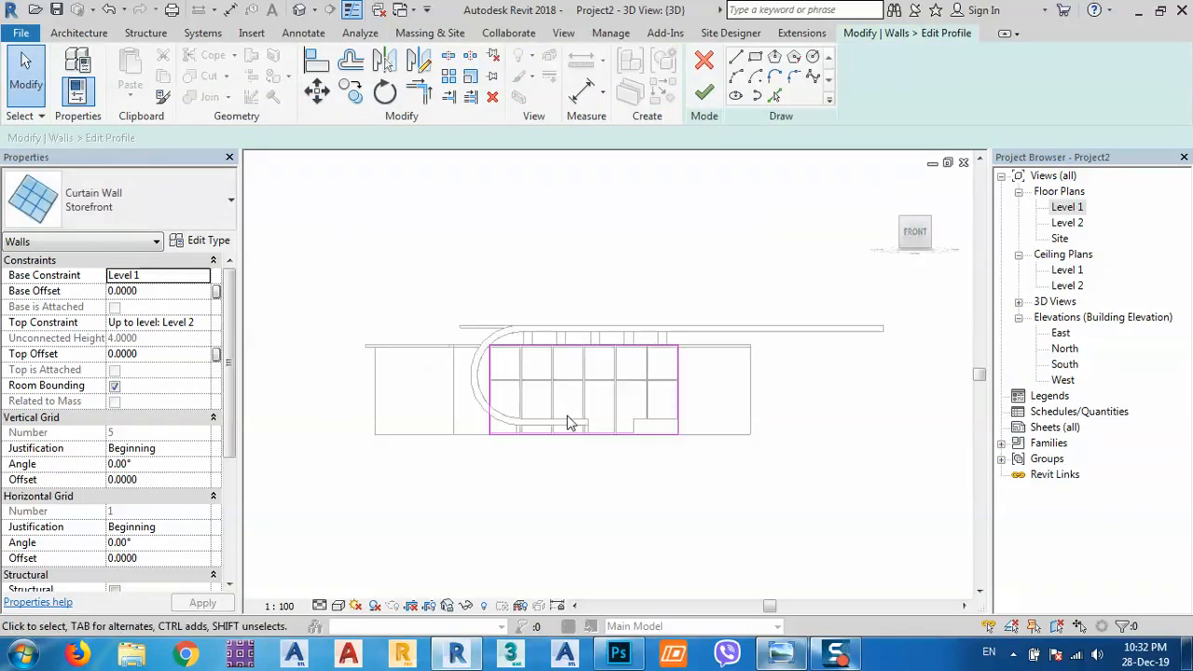
scroll(570, 421, "up", 4)
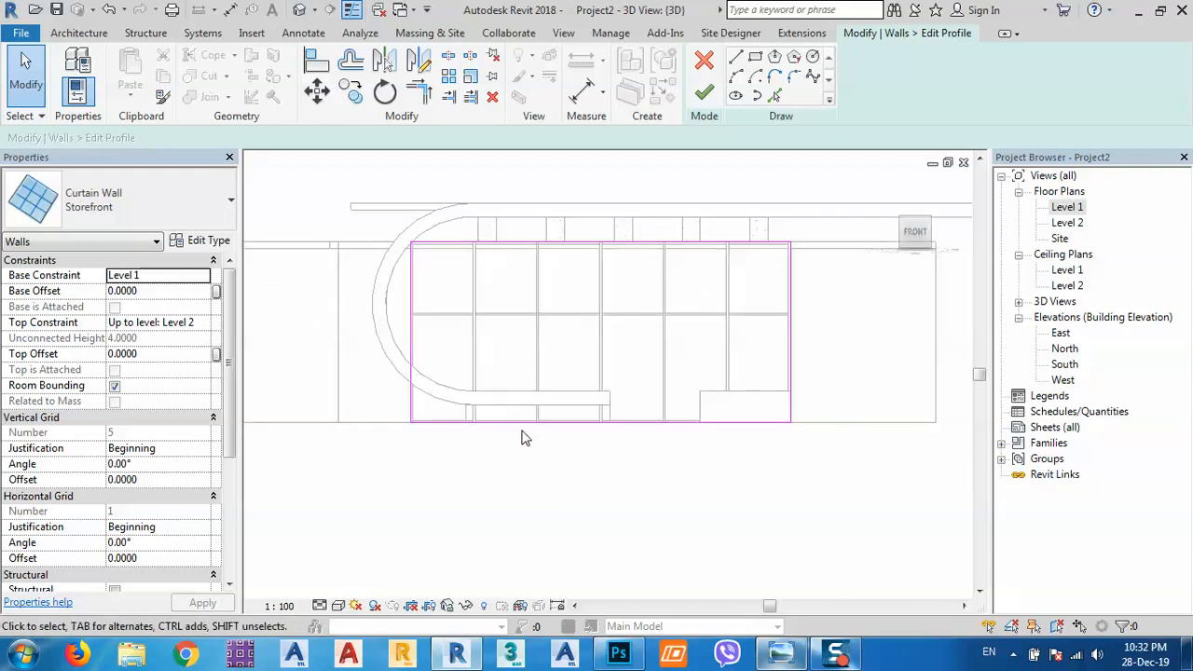
left_click(494, 424)
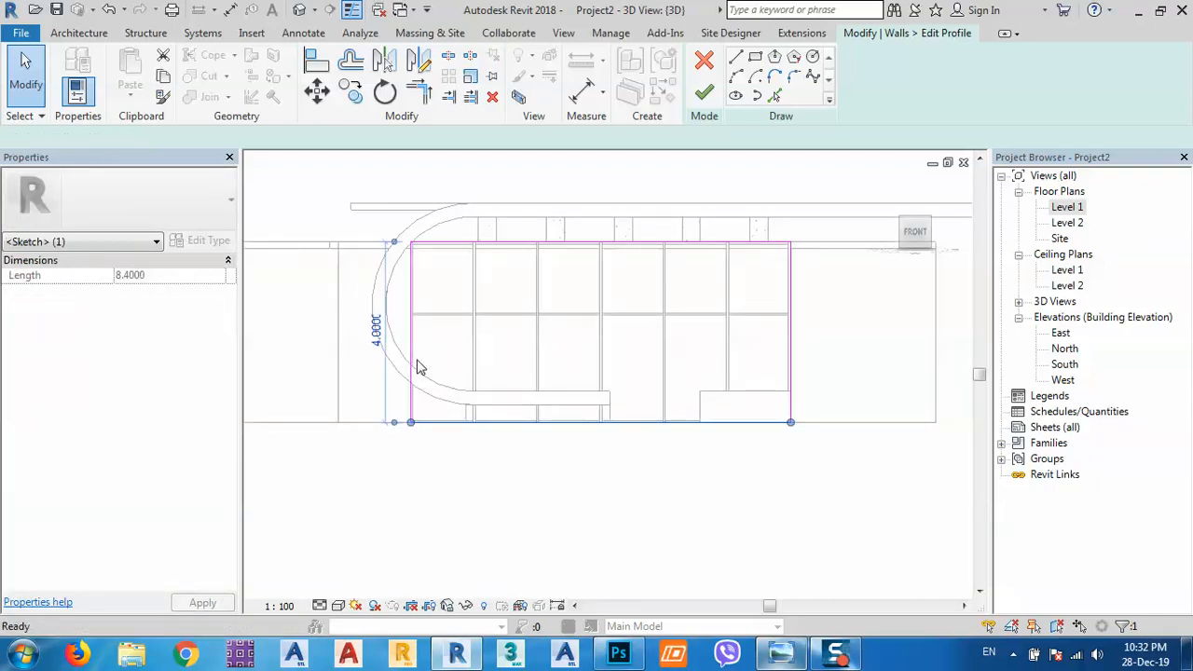
key("Escape")
left_click(453, 243)
key("Escape")
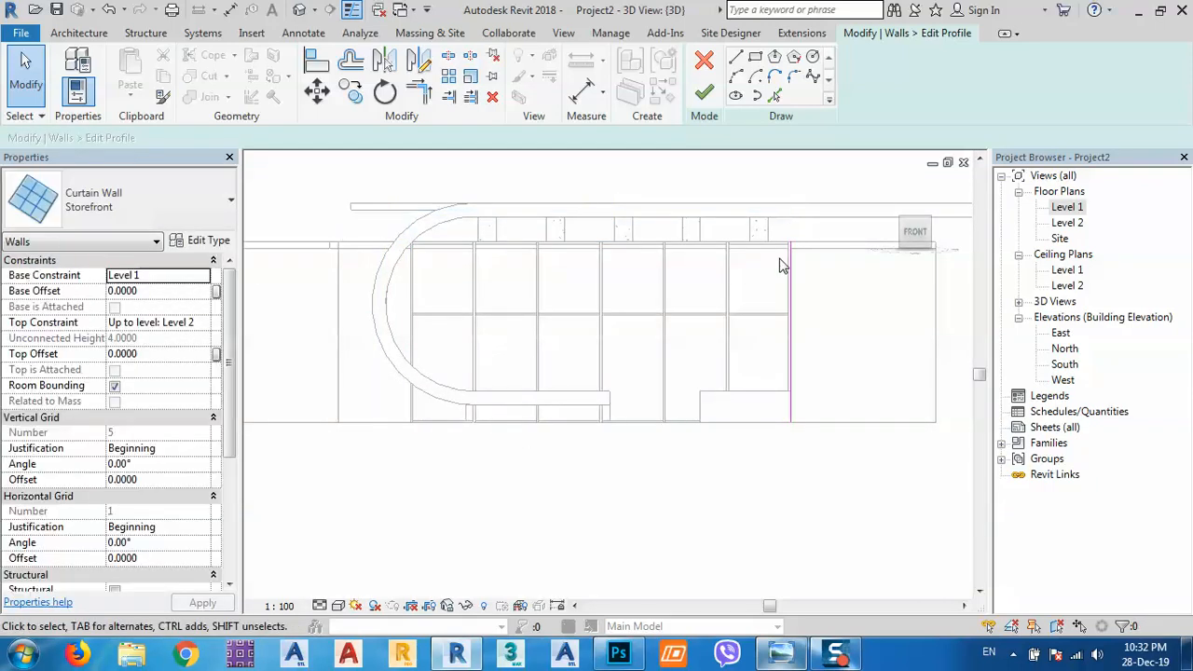
Step: Add profile lines by picking the shell's inner edges and lower end, the ground edge, and the side and top of the low block
middle_click_drag(780, 261, 757, 261)
left_click(773, 97)
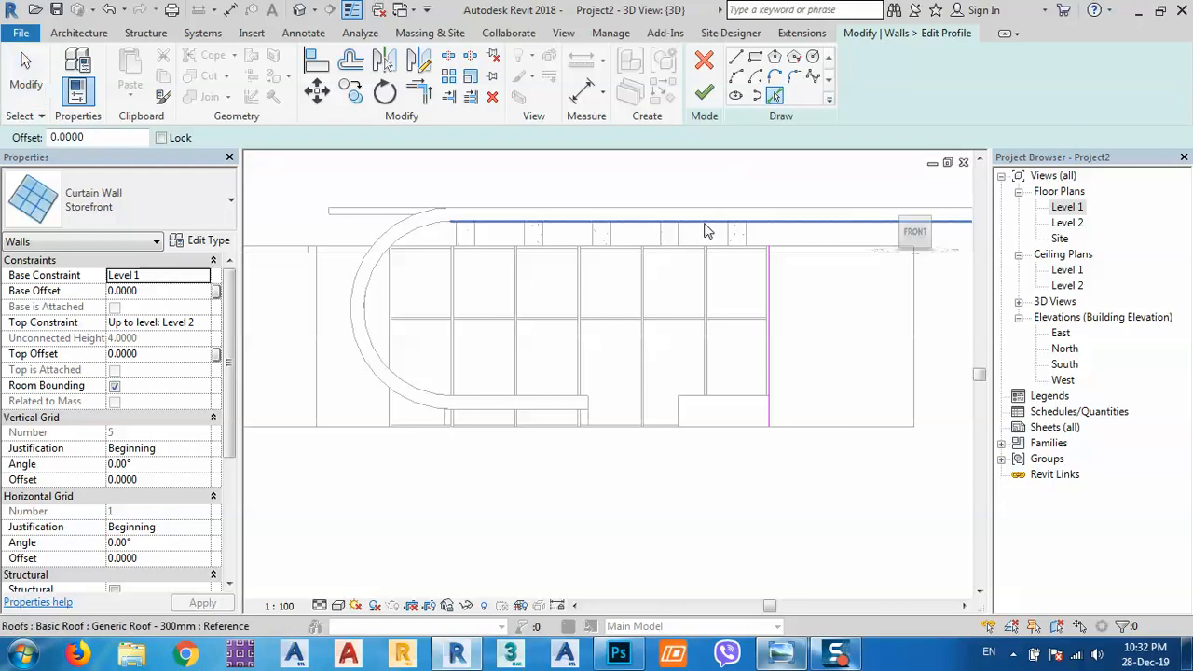
left_click(704, 222)
left_click(425, 227)
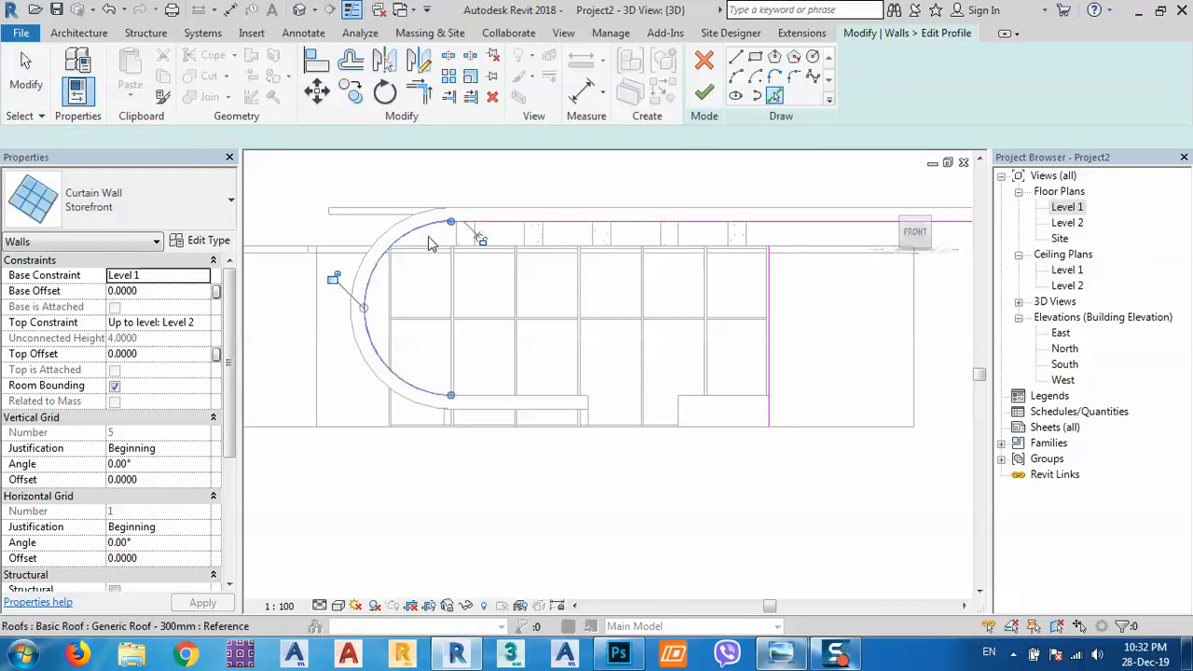
left_click(492, 399)
scroll(585, 415, "up", 2)
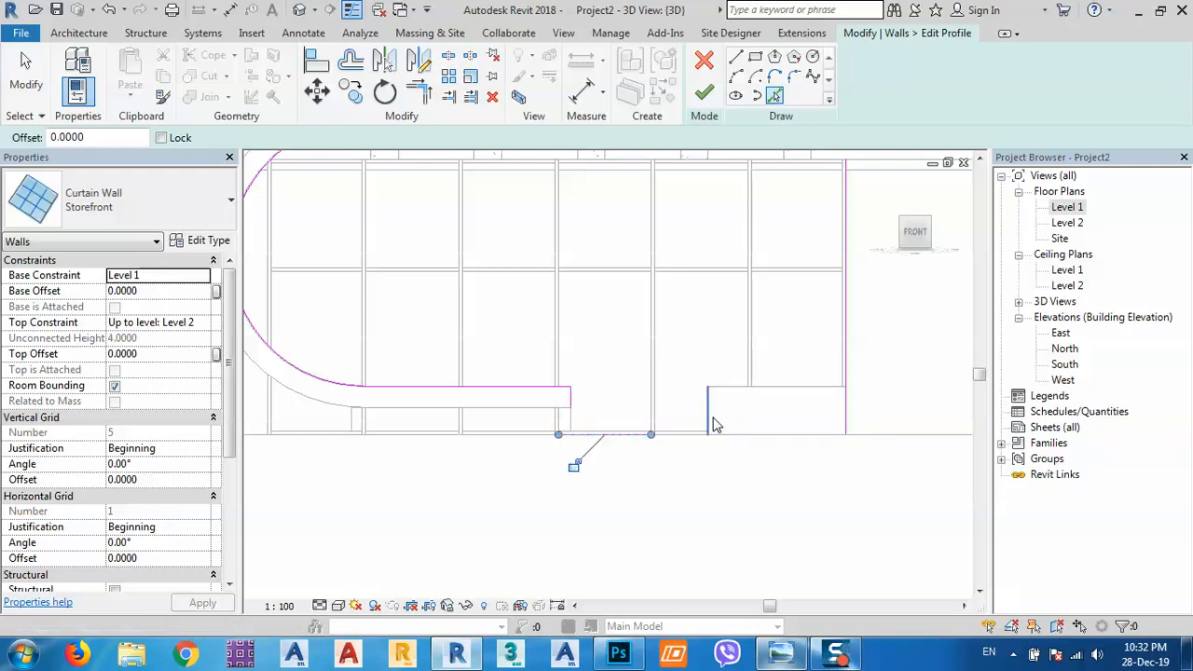
middle_click_drag(869, 356, 843, 475)
scroll(649, 272, "down", 1)
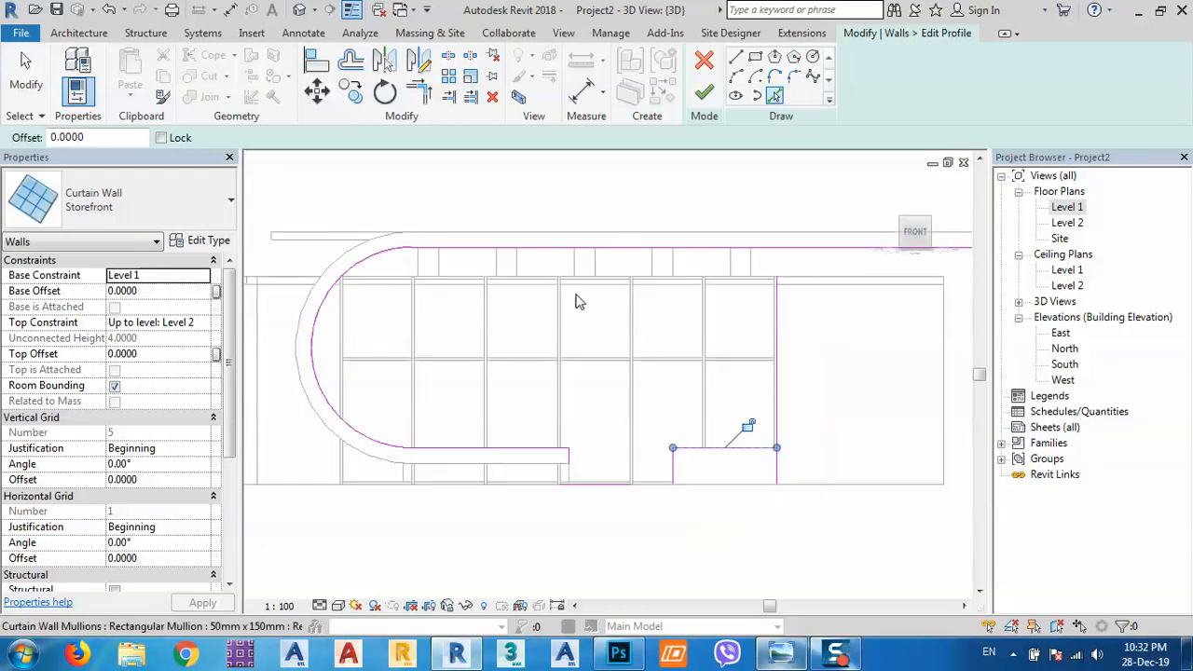
Step: Trim the curtain wall's profile lines at the top, low block and ground corners so they form one closed loop
left_click(420, 93)
left_click(751, 247)
left_click(778, 270)
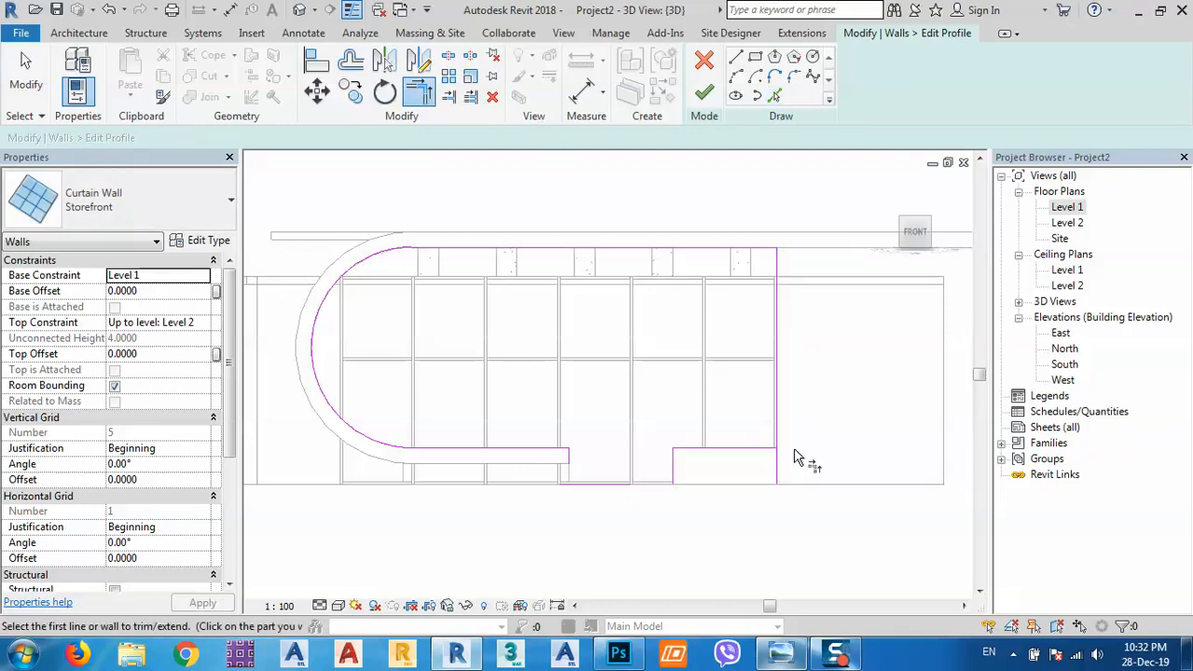
left_click(781, 451)
left_click(778, 444)
left_click(628, 485)
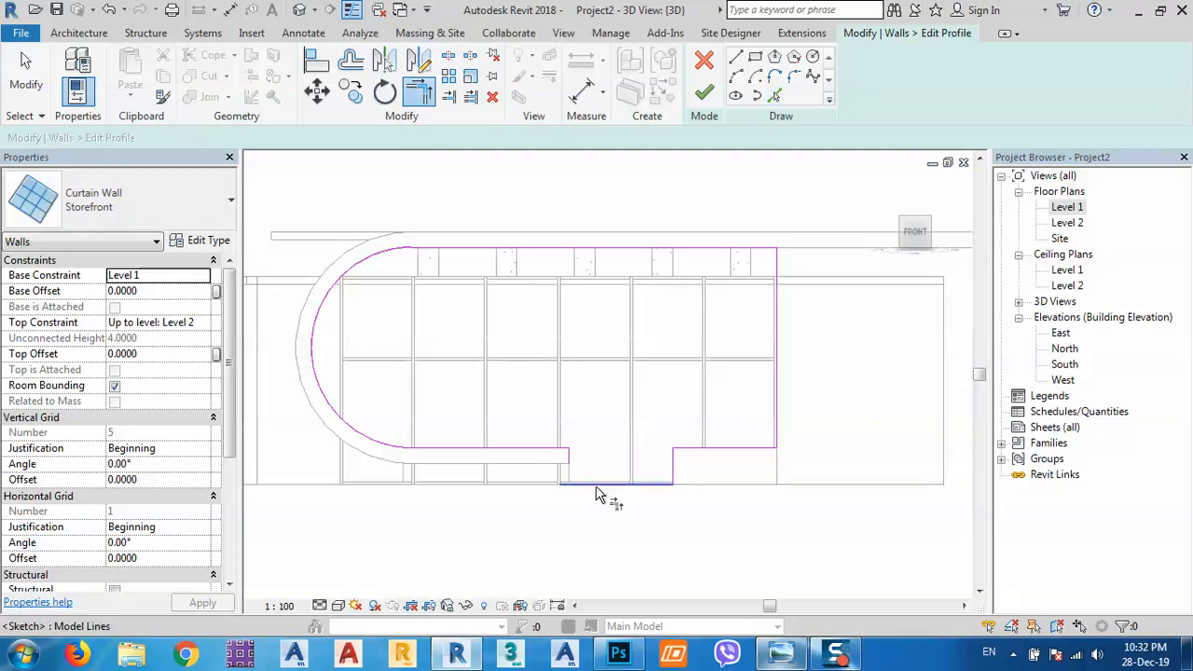
left_click(571, 466)
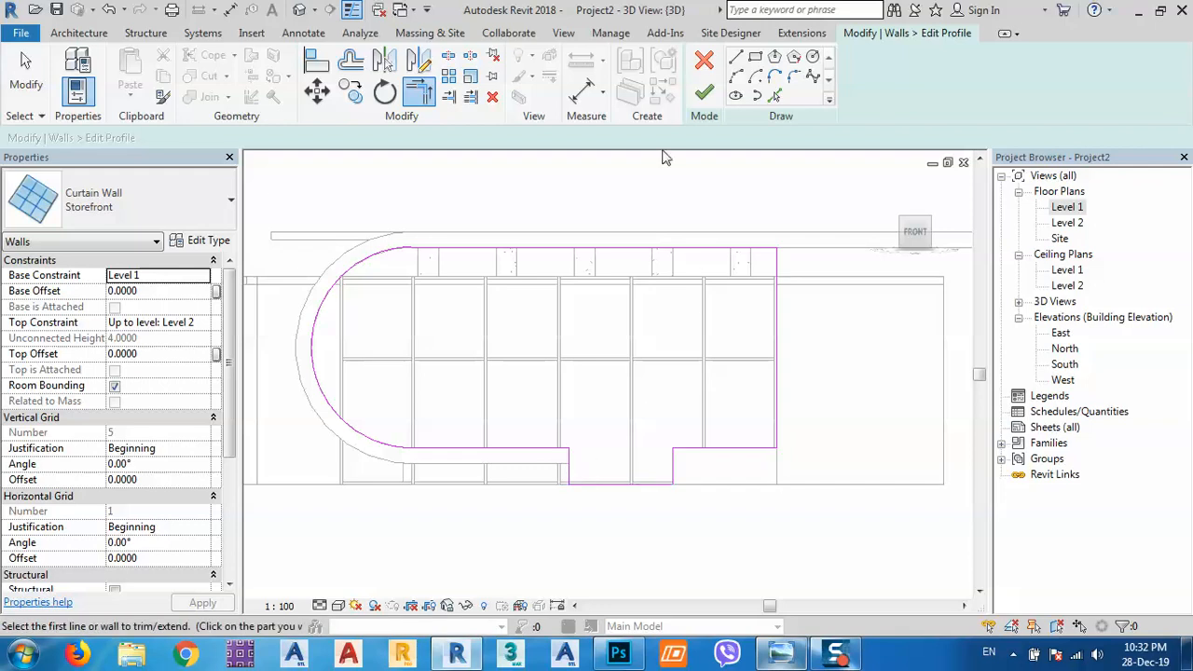
Step: Finish the curtain wall's profile edit, deleting the mullions that can no longer be created
left_click(705, 93)
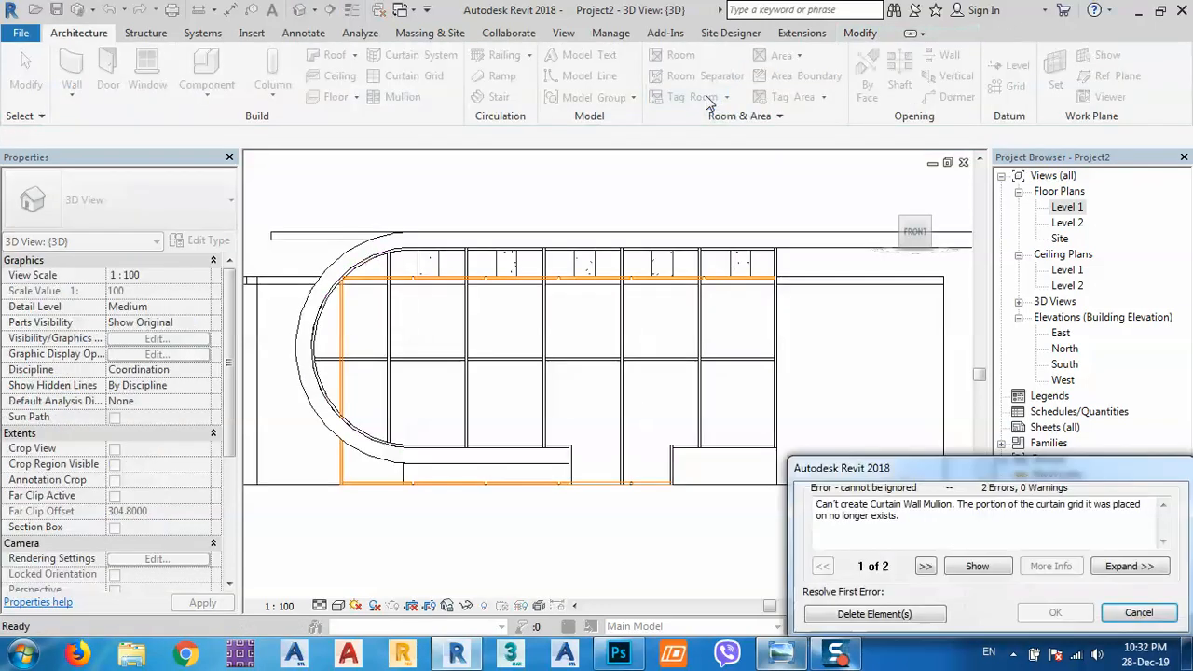
left_click(857, 615)
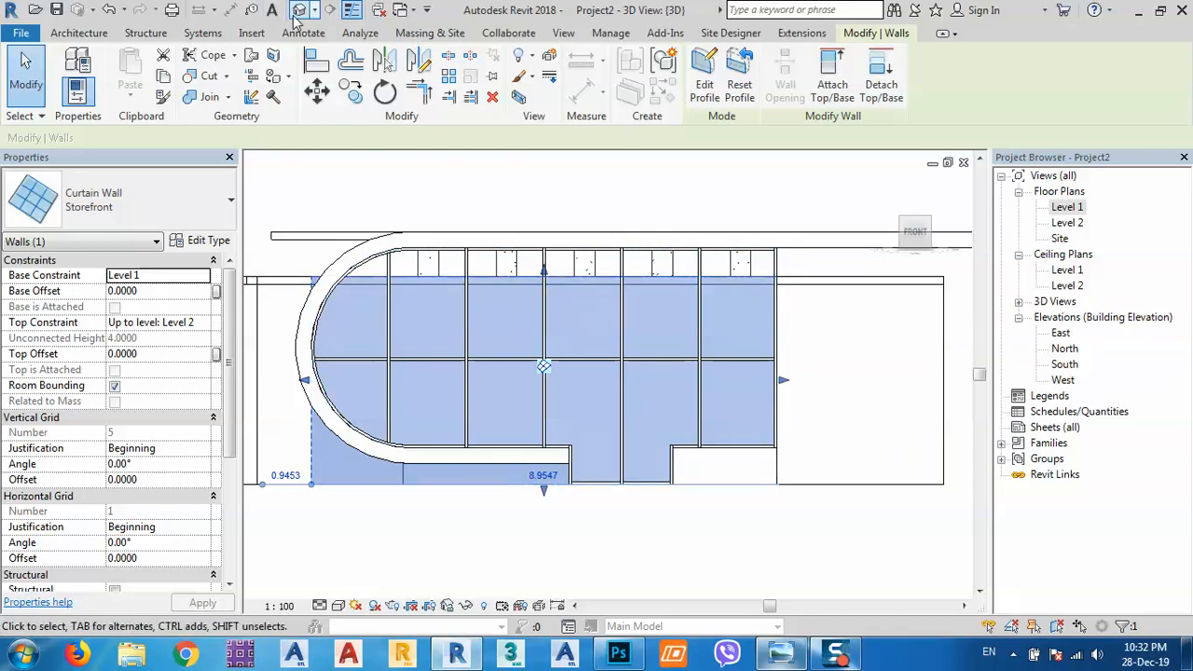
key("Escape")
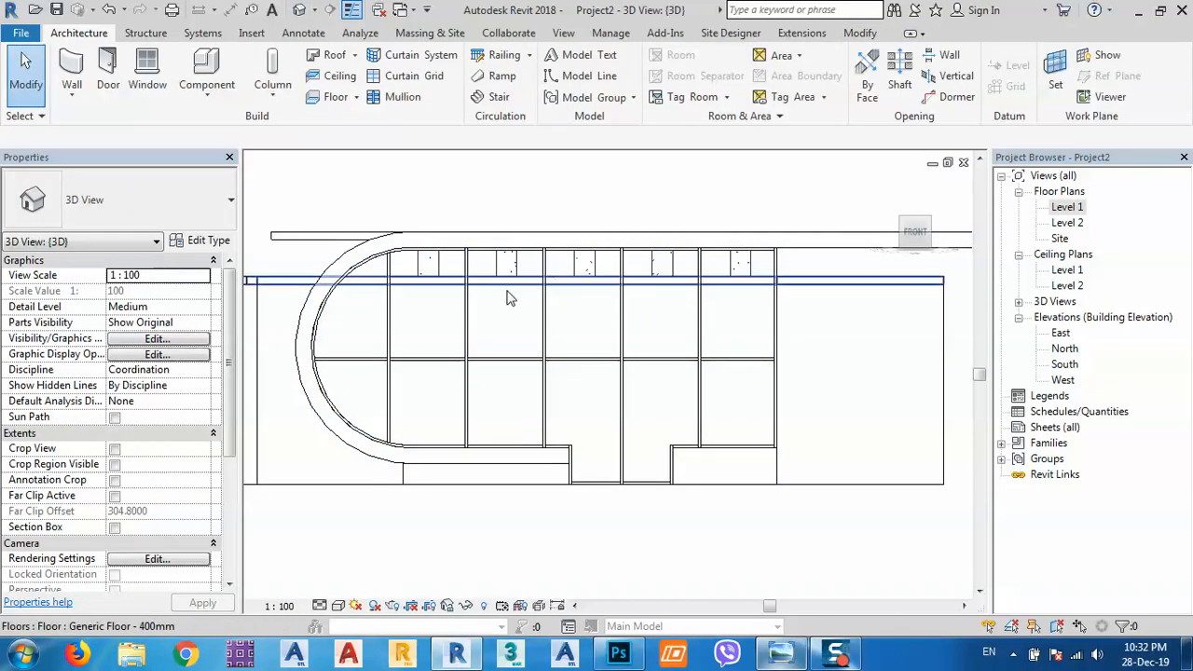
Step: Set the 3D view's detail level to Fine and its visual style to Shaded
middle_click_drag(508, 296, 650, 341, "shift")
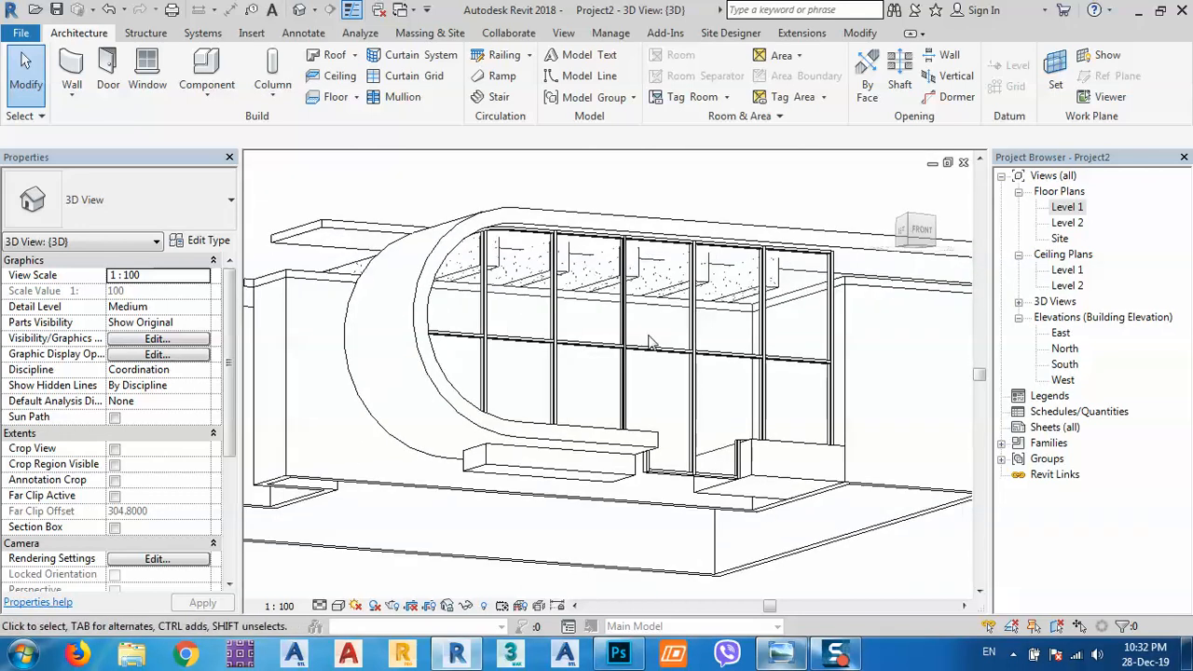
left_click(318, 606)
left_click(346, 583)
left_click(338, 606)
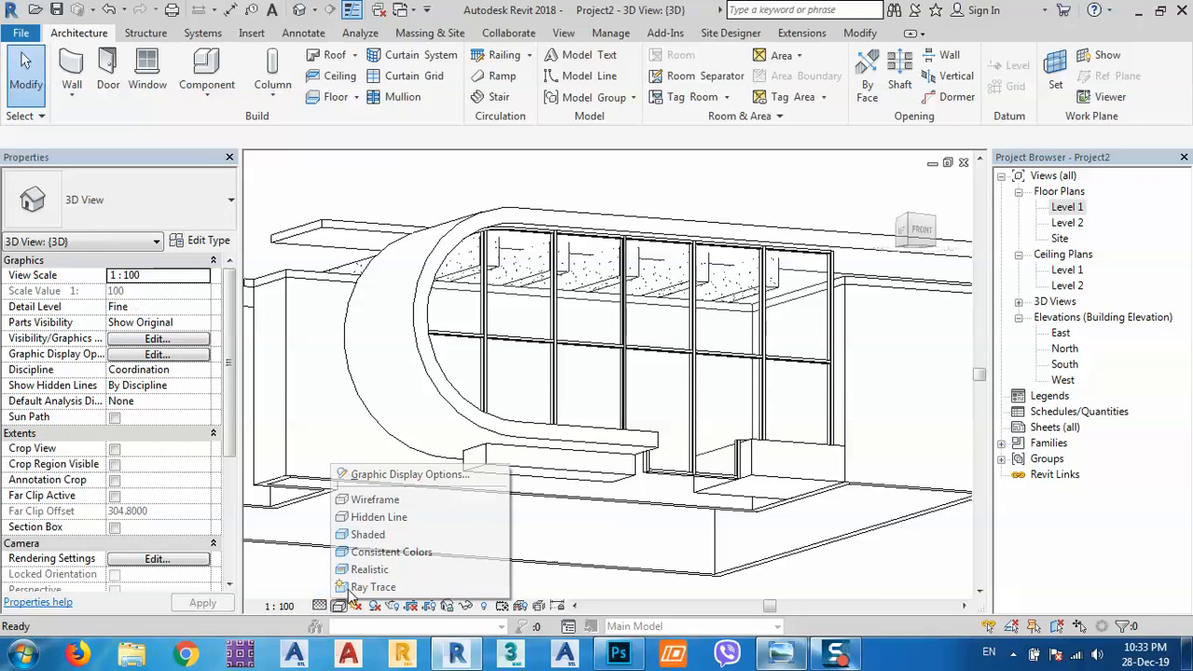
left_click(364, 534)
Step: Nudge the Storefront curtain wall inward in small steps, setting it farther back from the shell's front edge
middle_click_drag(680, 332, 591, 454, "shift")
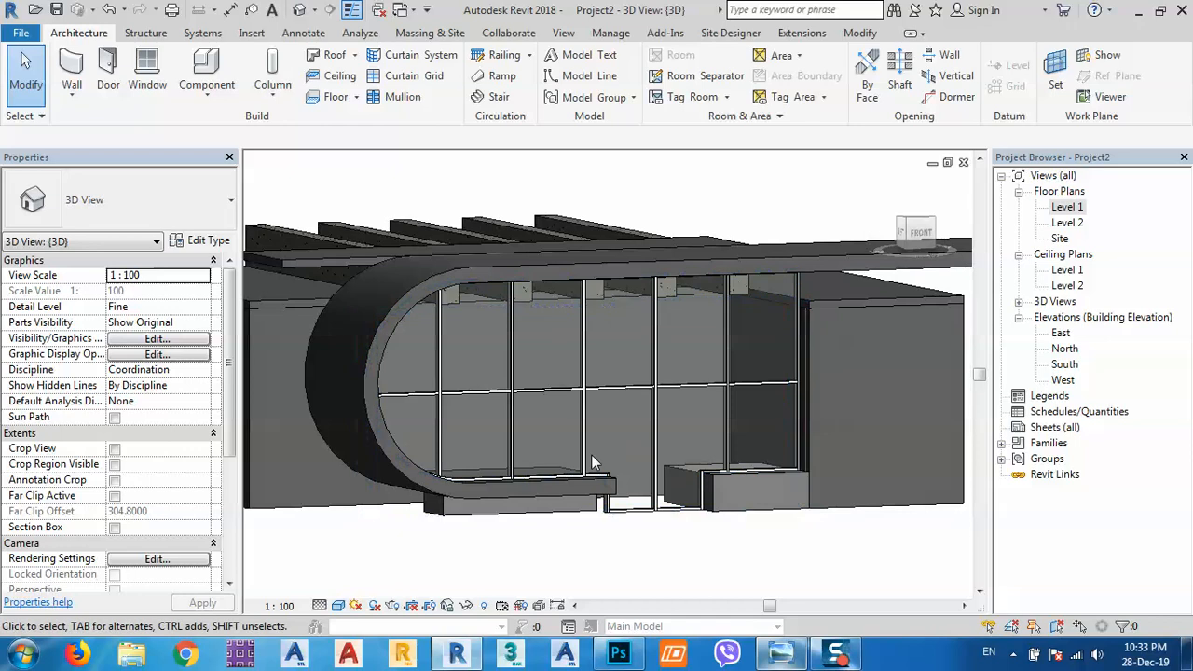
middle_click_drag(647, 519, 622, 501, "shift")
scroll(450, 506, "up", 3)
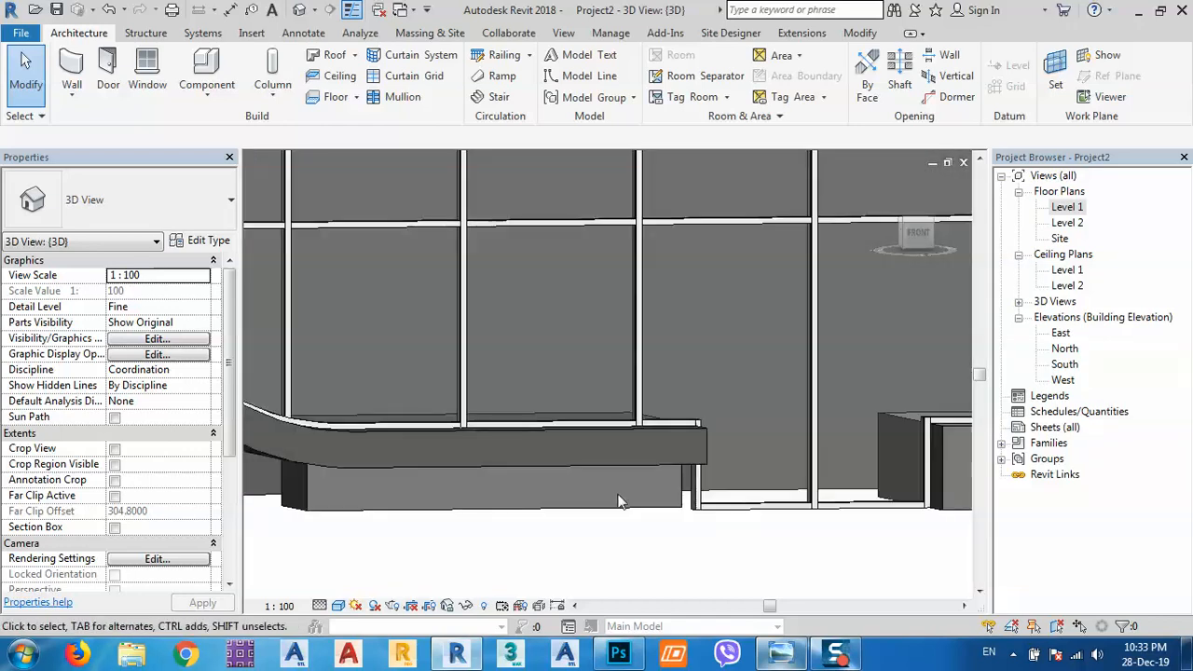
left_click(719, 519)
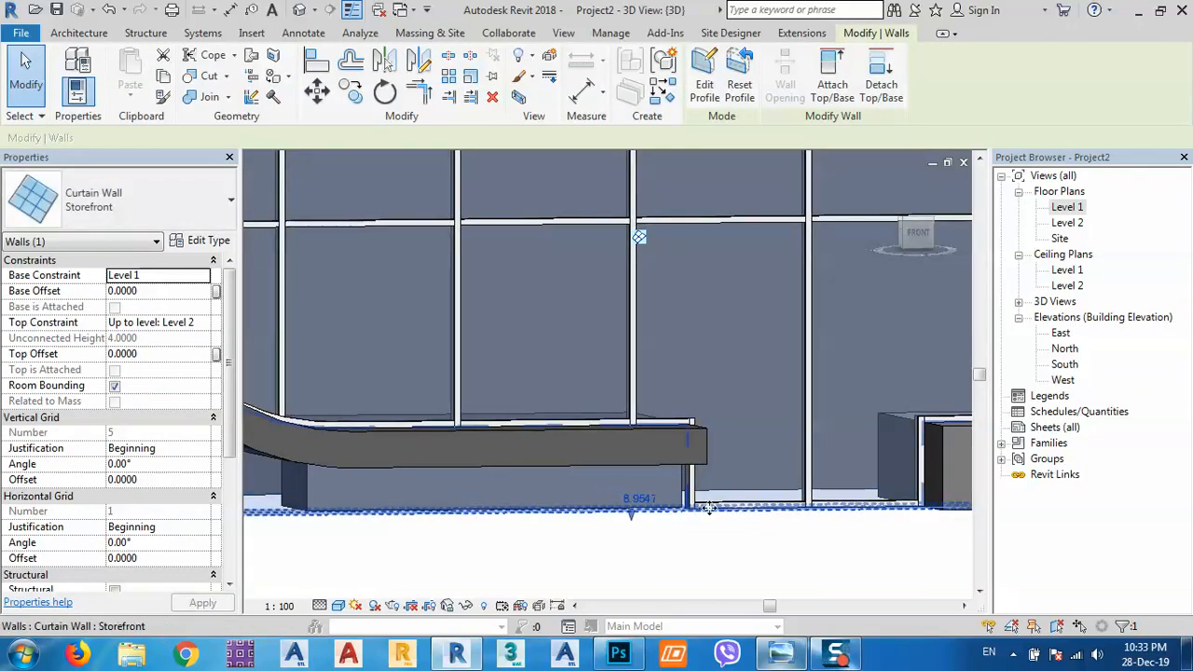
middle_click_drag(709, 508, 660, 506, "shift")
scroll(694, 491, "up", 2)
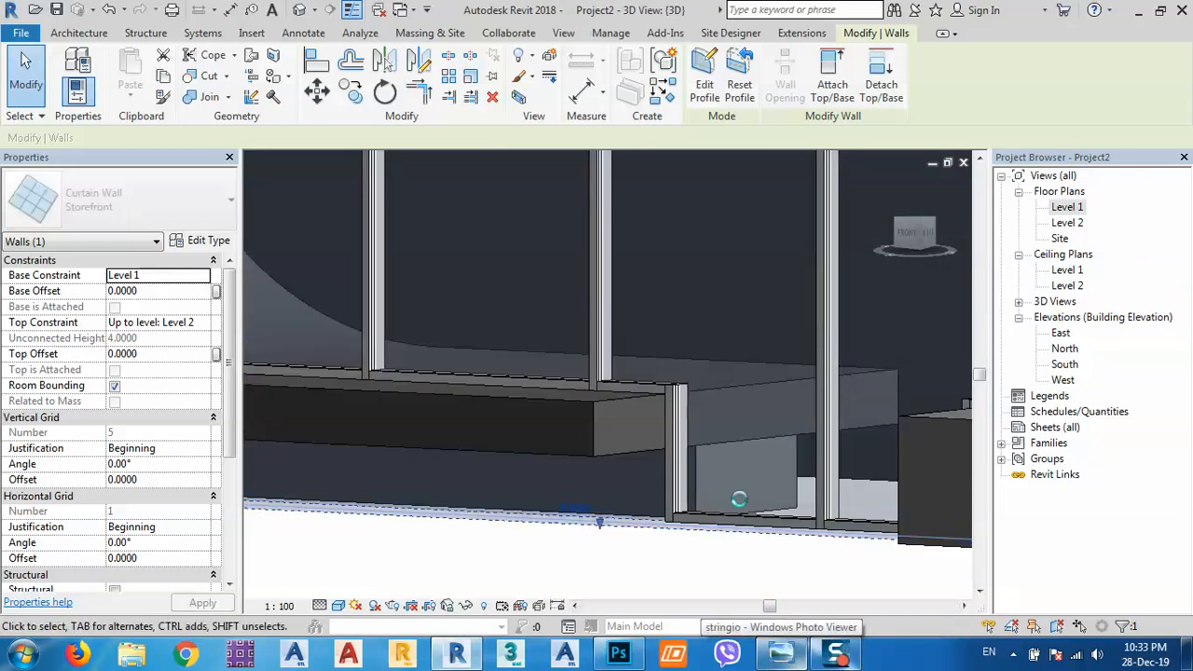
key("Right")
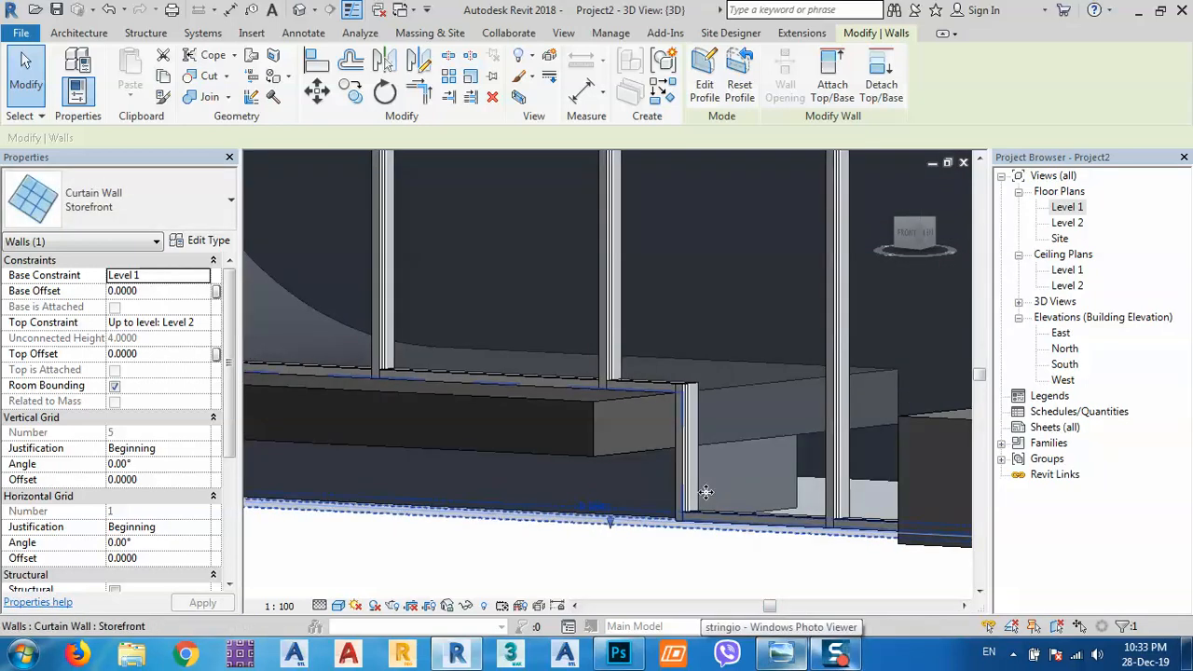
key("Right")
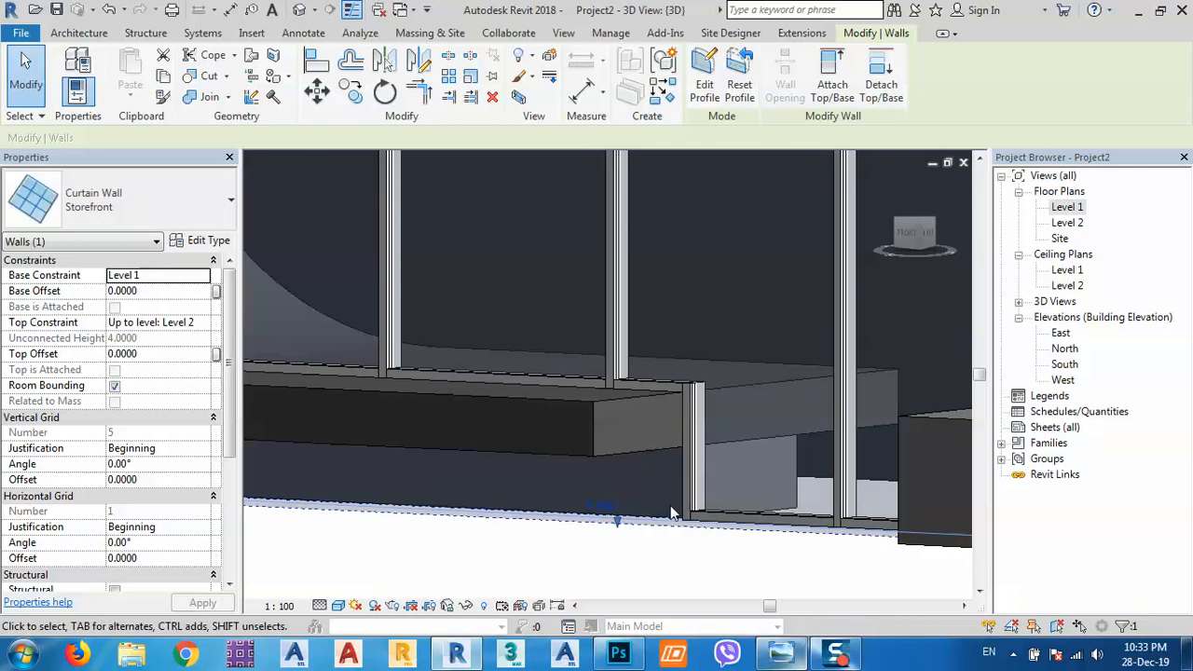
key("Right")
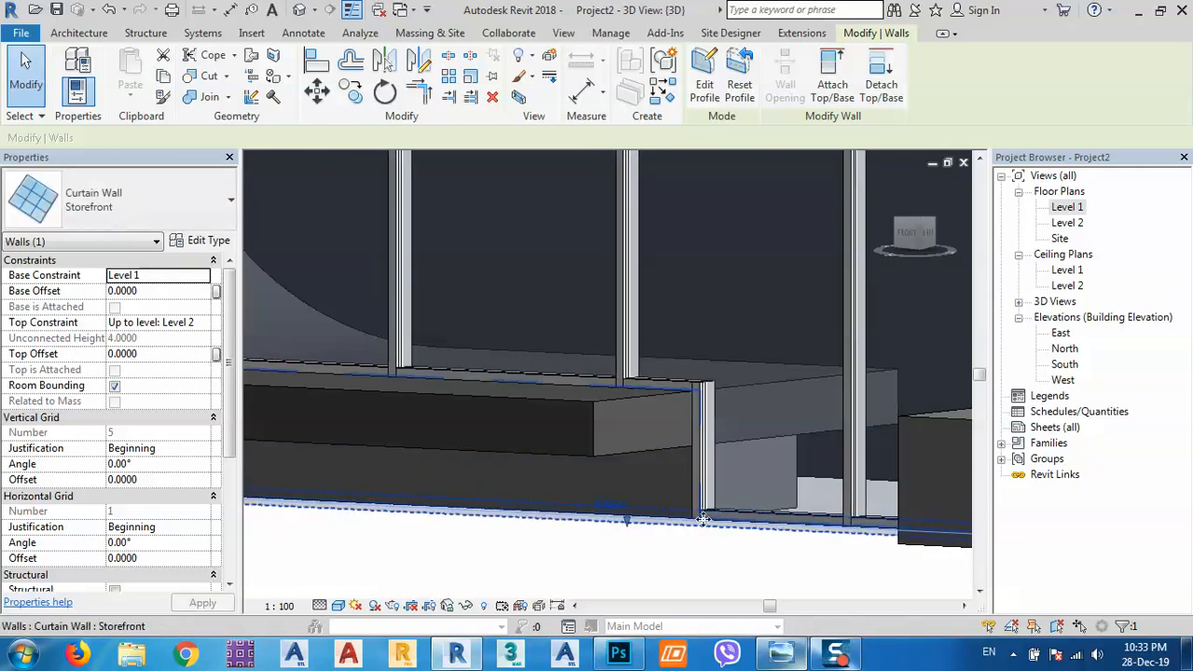
key("Right")
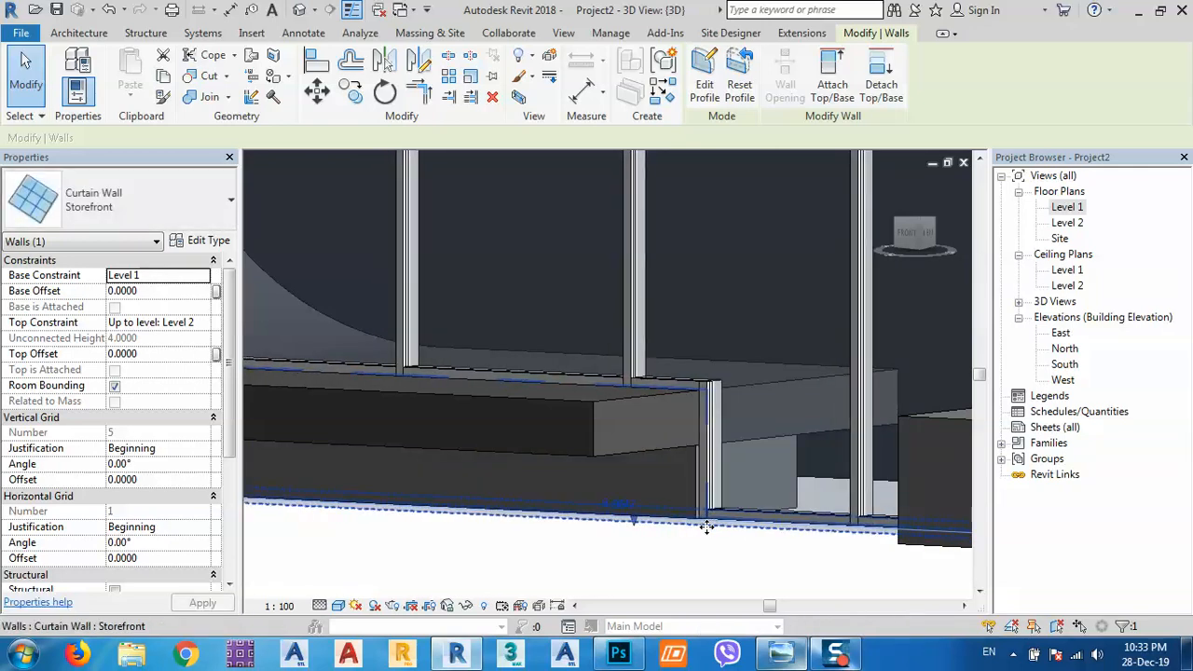
key("Right")
key("Escape")
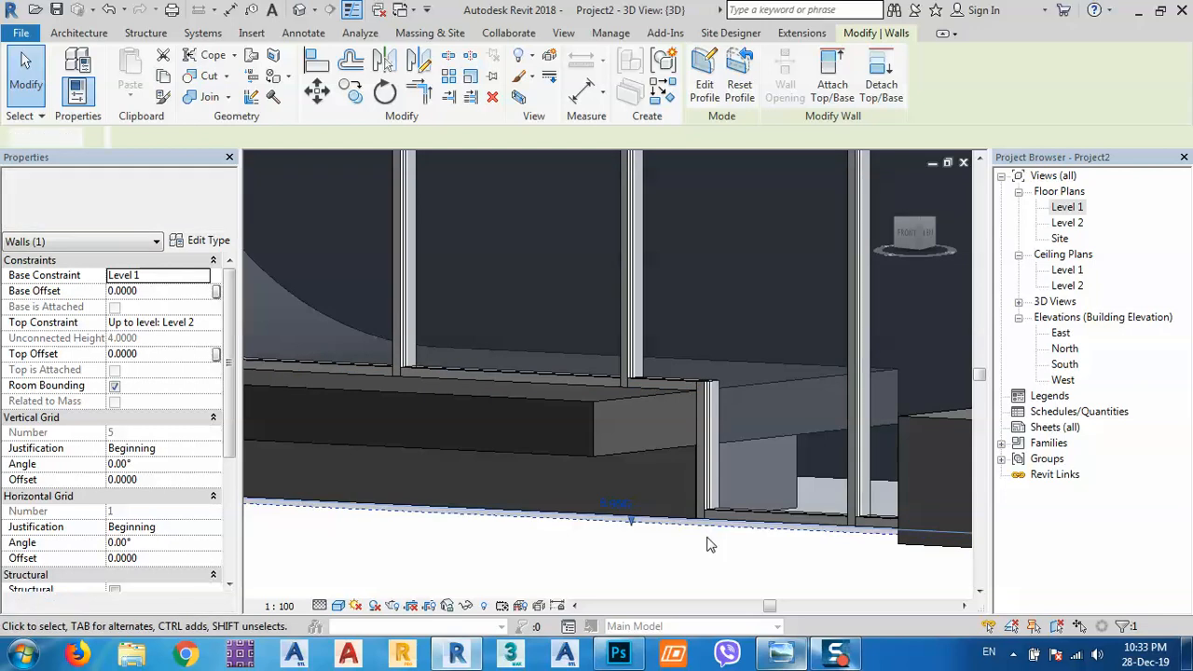
Step: Examine the model's west block, shell and roof overhang, comparing them with the stringio reference photo in Windows Photo Viewer
scroll(595, 451, "down", 3)
middle_click_drag(422, 477, 452, 462, "shift")
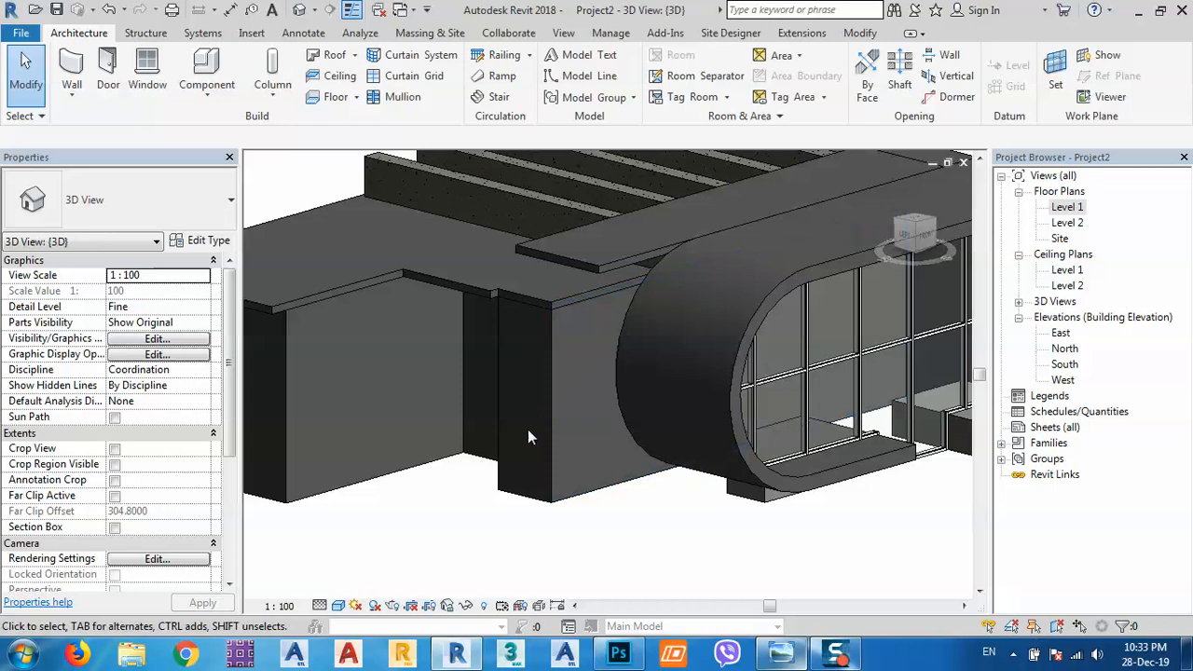
middle_click_drag(528, 458, 373, 463, "shift")
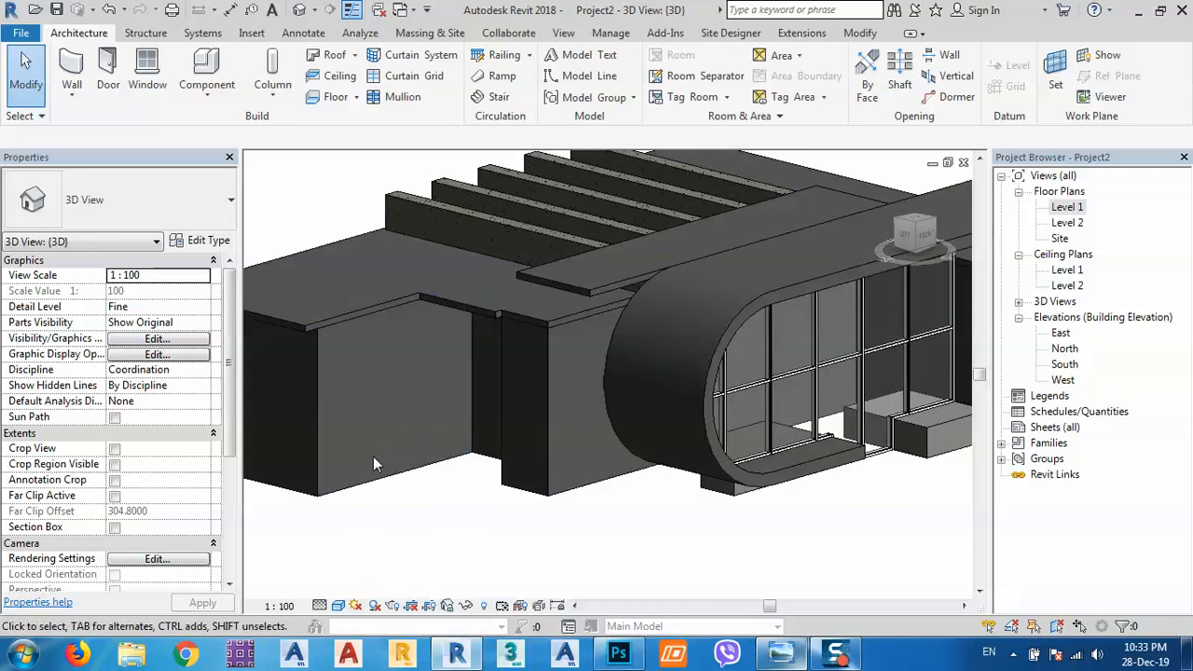
left_click(790, 651)
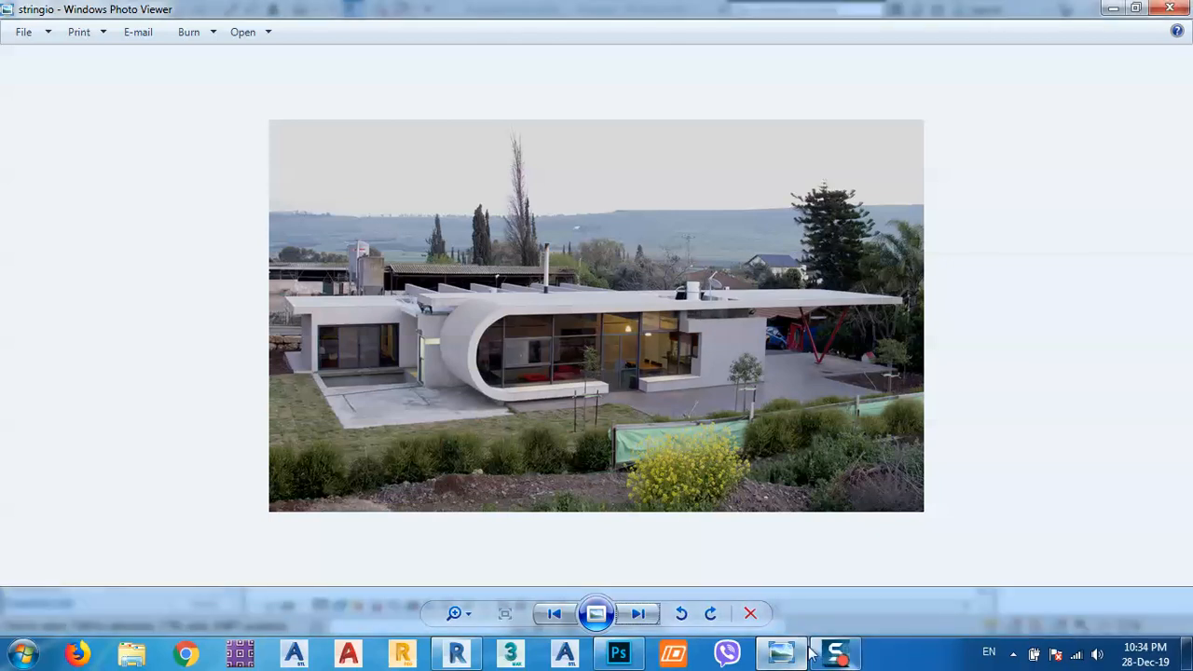
left_click(457, 655)
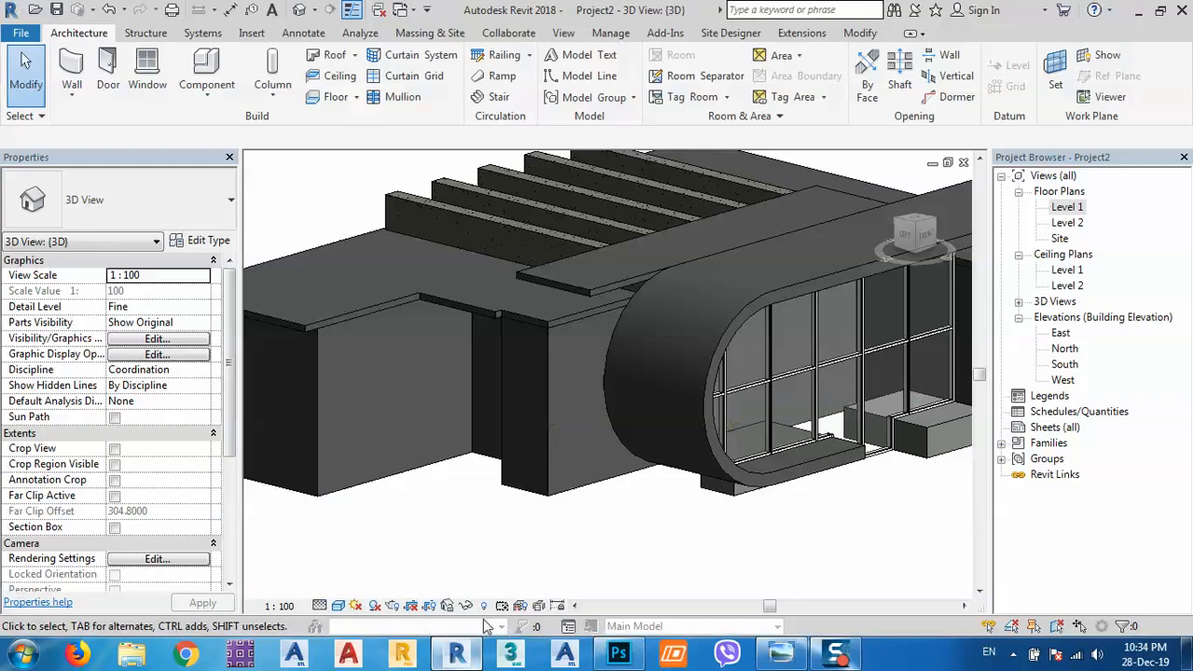
middle_click_drag(656, 499, 662, 433)
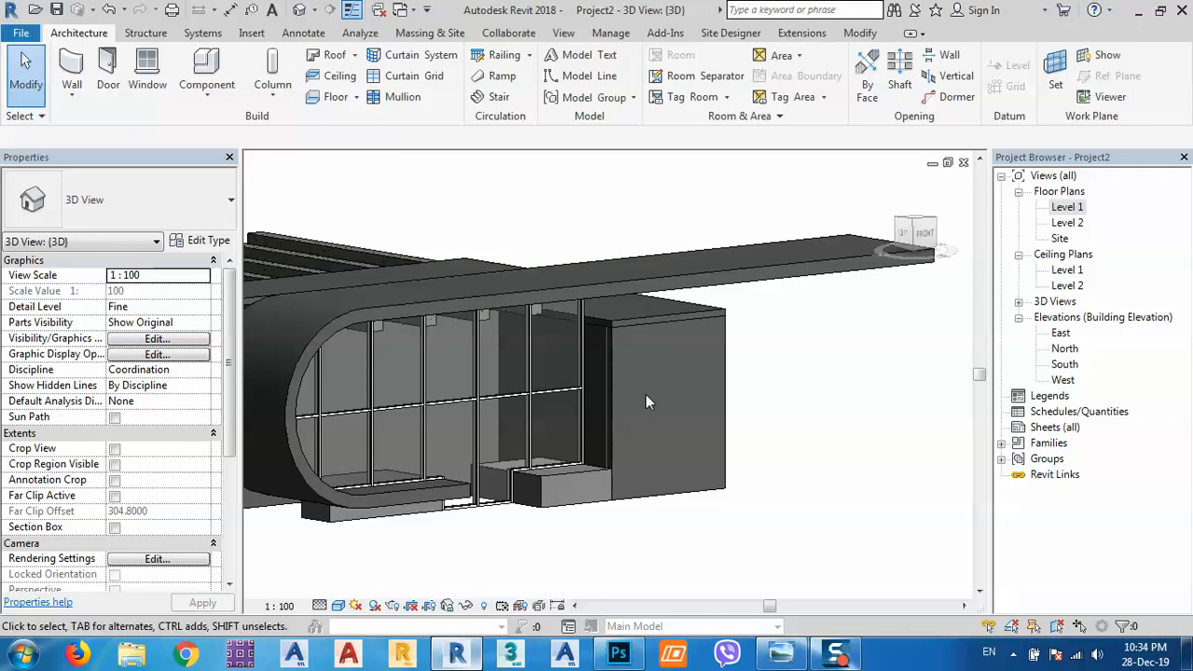
mouse_move(646, 400)
middle_mouse_down("shift")
mouse_move(466, 479)
mouse_move(424, 431)
mouse_move(643, 466)
mouse_move(598, 470)
mouse_move(584, 459)
middle_mouse_up("shift")
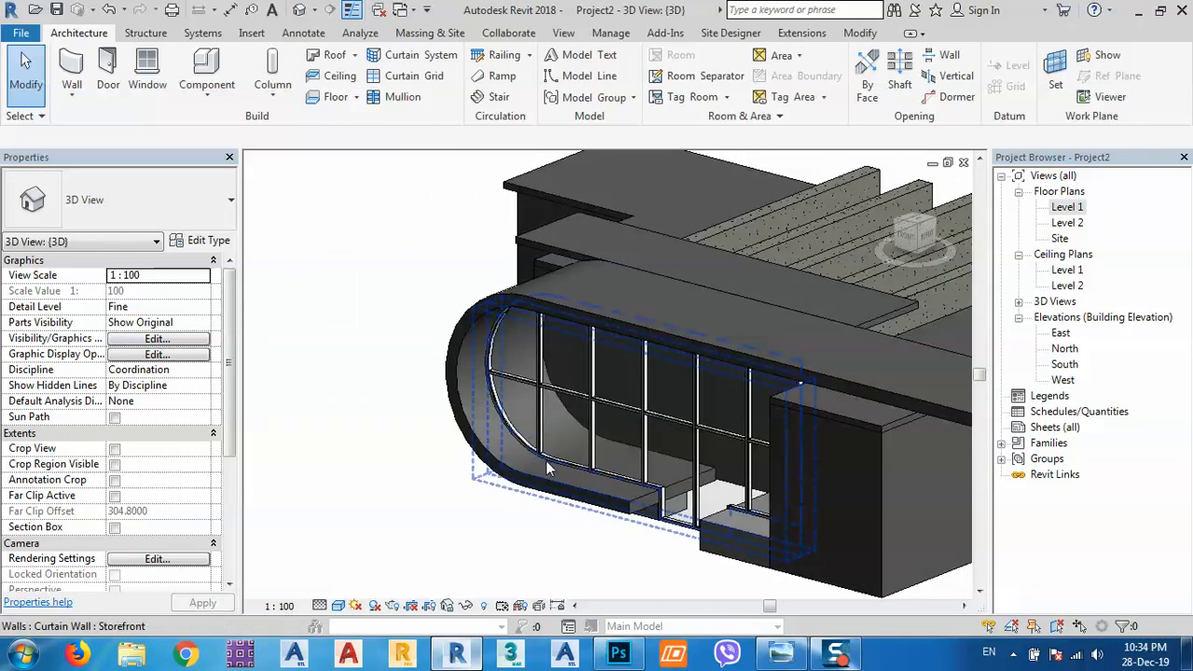